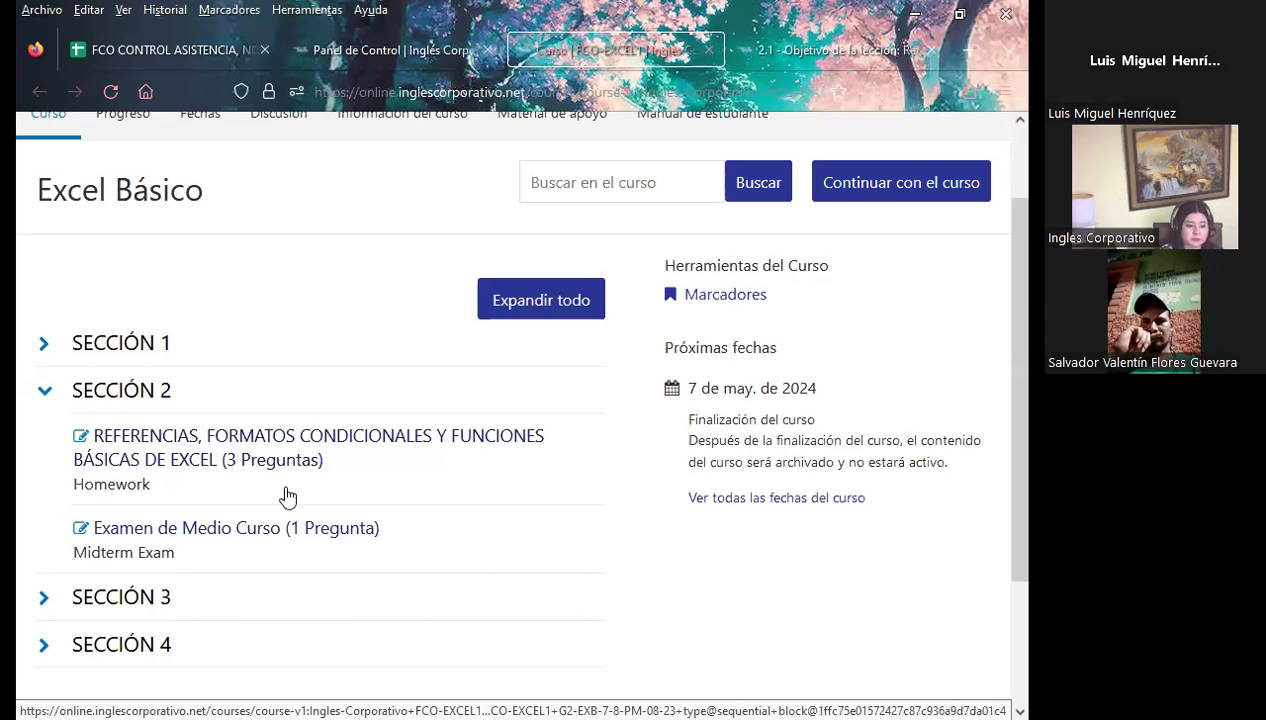
Step: Open the 'Examen de Medio Curso (1 Pregunta)' midterm in a new background tab
{"action": "middle_click", "coordinate": [223, 540]}
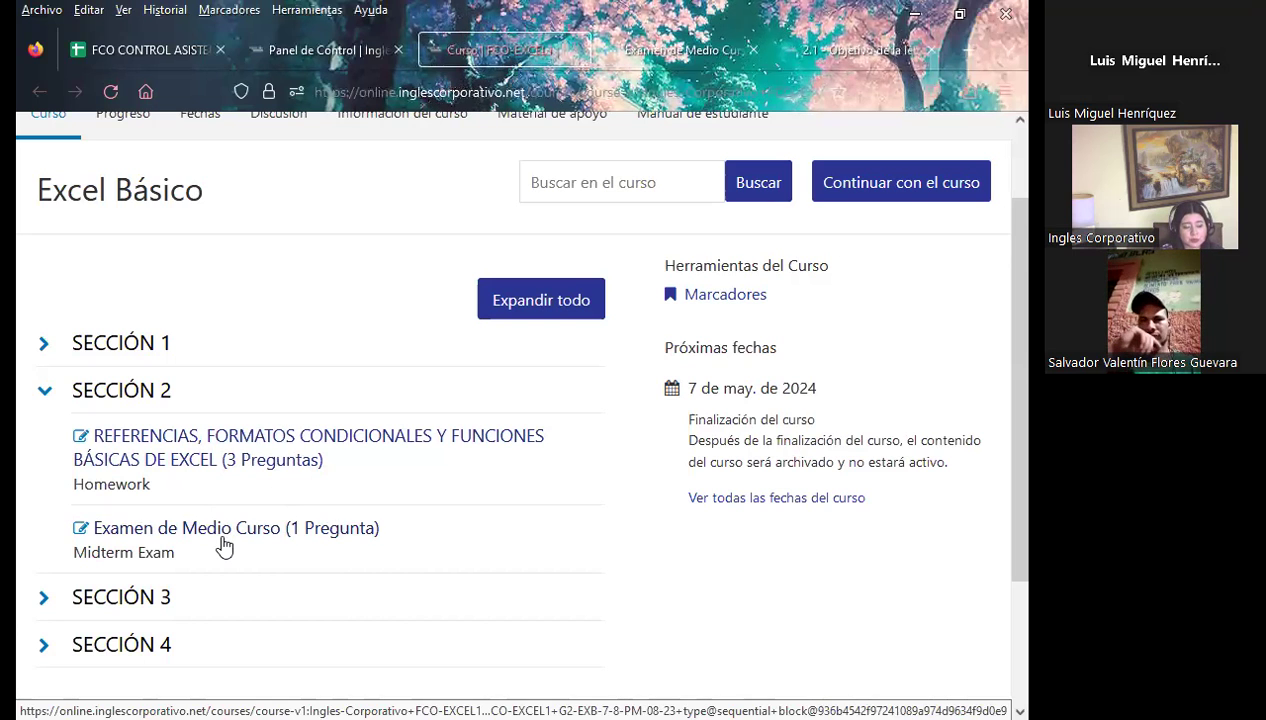
Step: Show the Examen de Medio Curso page and scroll through its questions, then back to the top
{"action": "left_click", "coordinate": [663, 52]}
{"action": "scroll", "coordinate": [410, 531], "scroll_direction": "down", "scroll_amount": 7}
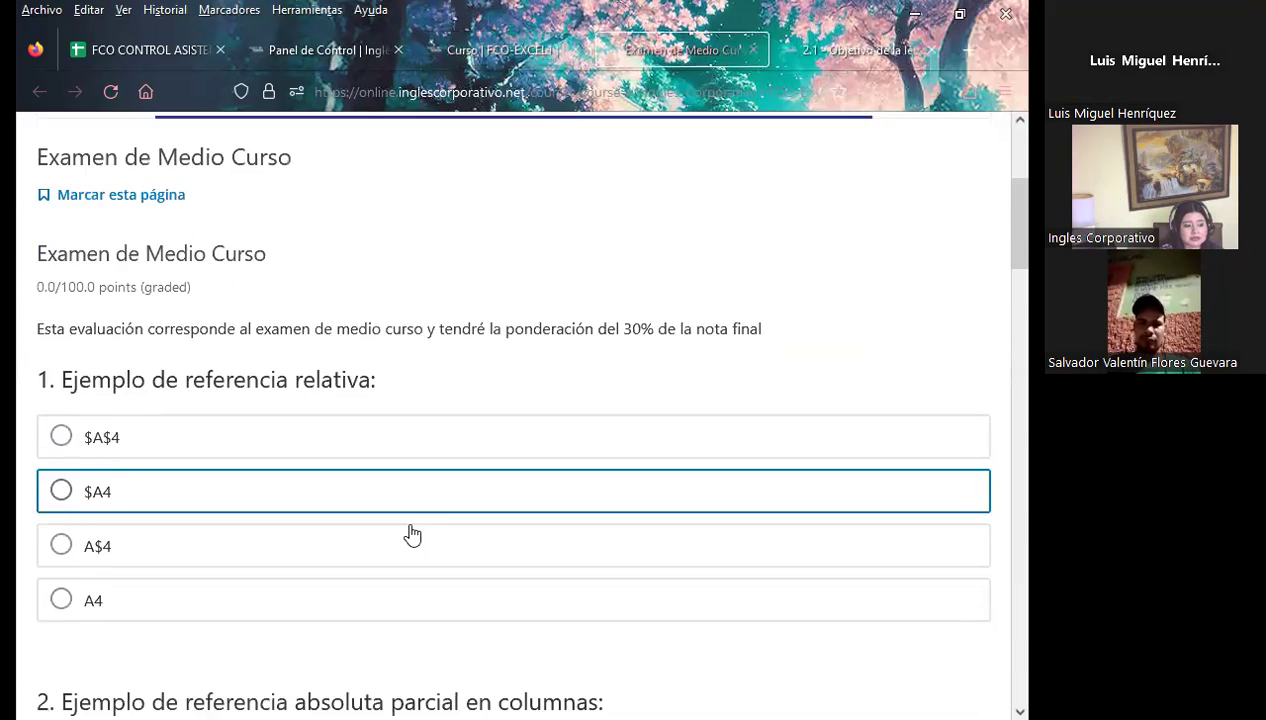
{"action": "scroll", "coordinate": [412, 535], "scroll_direction": "down", "scroll_amount": 2}
{"action": "scroll", "coordinate": [412, 535], "scroll_direction": "down", "scroll_amount": 4}
{"action": "scroll", "coordinate": [412, 535], "scroll_direction": "down", "scroll_amount": 4}
{"action": "scroll", "coordinate": [412, 535], "scroll_direction": "down", "scroll_amount": 7}
{"action": "scroll", "coordinate": [410, 532], "scroll_direction": "down", "scroll_amount": 4}
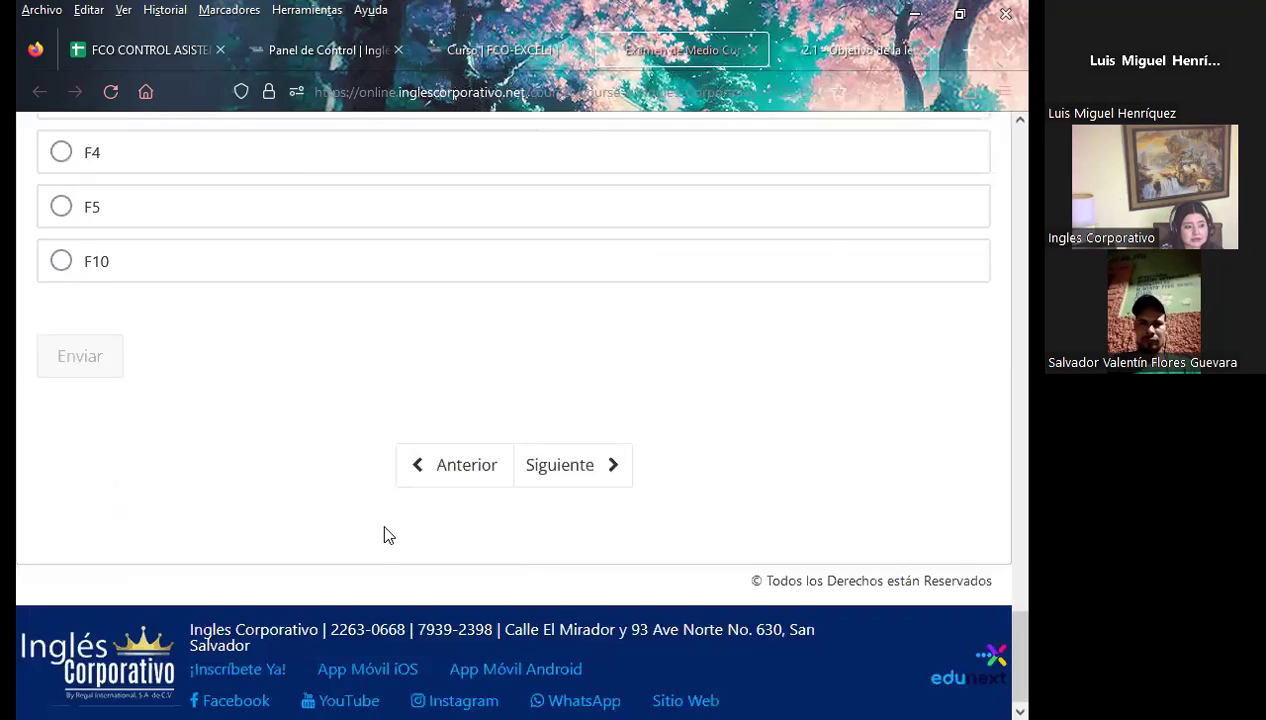
{"action": "scroll", "coordinate": [130, 514], "scroll_direction": "up", "scroll_amount": 4}
{"action": "scroll", "coordinate": [480, 475], "scroll_direction": "up", "scroll_amount": 6}
{"action": "scroll", "coordinate": [517, 492], "scroll_direction": "up", "scroll_amount": 4}
{"action": "scroll", "coordinate": [520, 485], "scroll_direction": "up", "scroll_amount": 3}
{"action": "scroll", "coordinate": [500, 472], "scroll_direction": "up", "scroll_amount": 4}
{"action": "scroll", "coordinate": [432, 485], "scroll_direction": "up", "scroll_amount": 4}
{"action": "scroll", "coordinate": [430, 480], "scroll_direction": "up", "scroll_amount": 4}
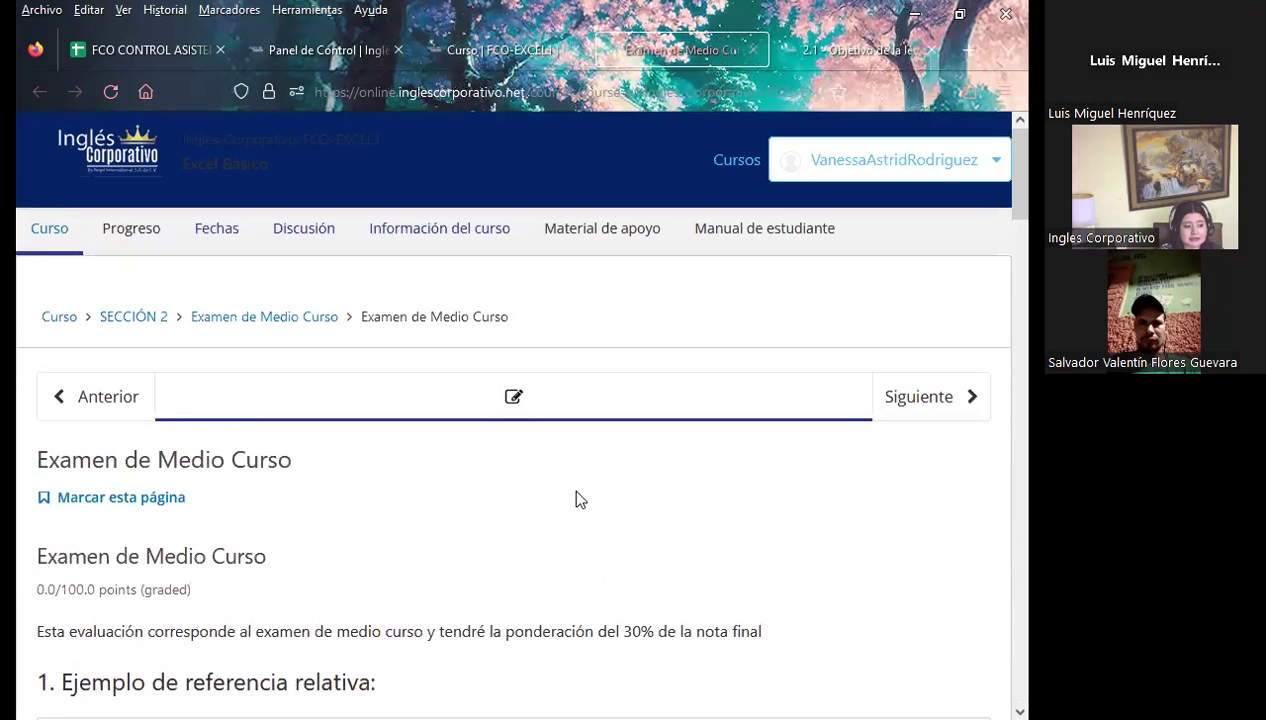
Step: Close the Examen de Medio Curso tab to return to the 'Curso | FCO-EXCEL' outline
{"action": "left_click", "coordinate": [754, 50]}
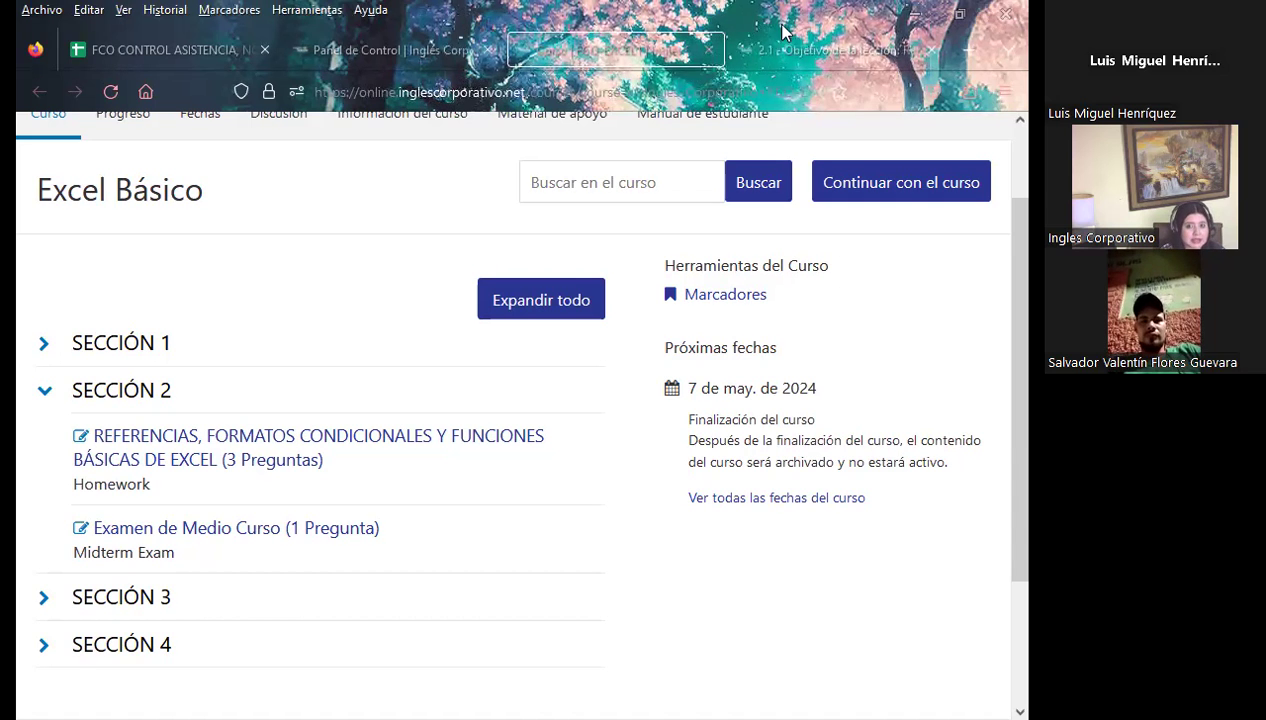
Step: Switch to the '2.1 - Objetivo de la lección' tab on relative and absolute references
{"action": "left_click", "coordinate": [780, 56]}
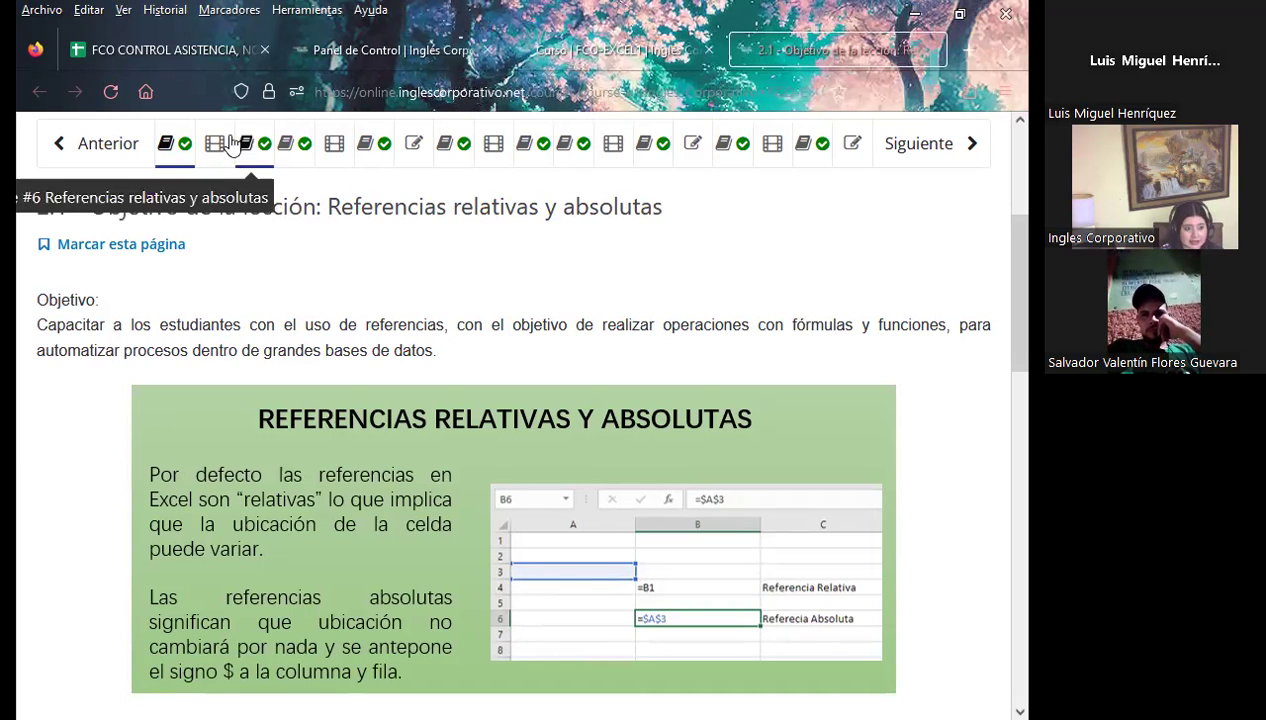
Step: Bring up the Semana 2, Clase 6 title slide of PRESENTACIÓN_SEMANA_2_6_EXCEL_BASICO_1
{"action": "left_click", "coordinate": [261, 152]}
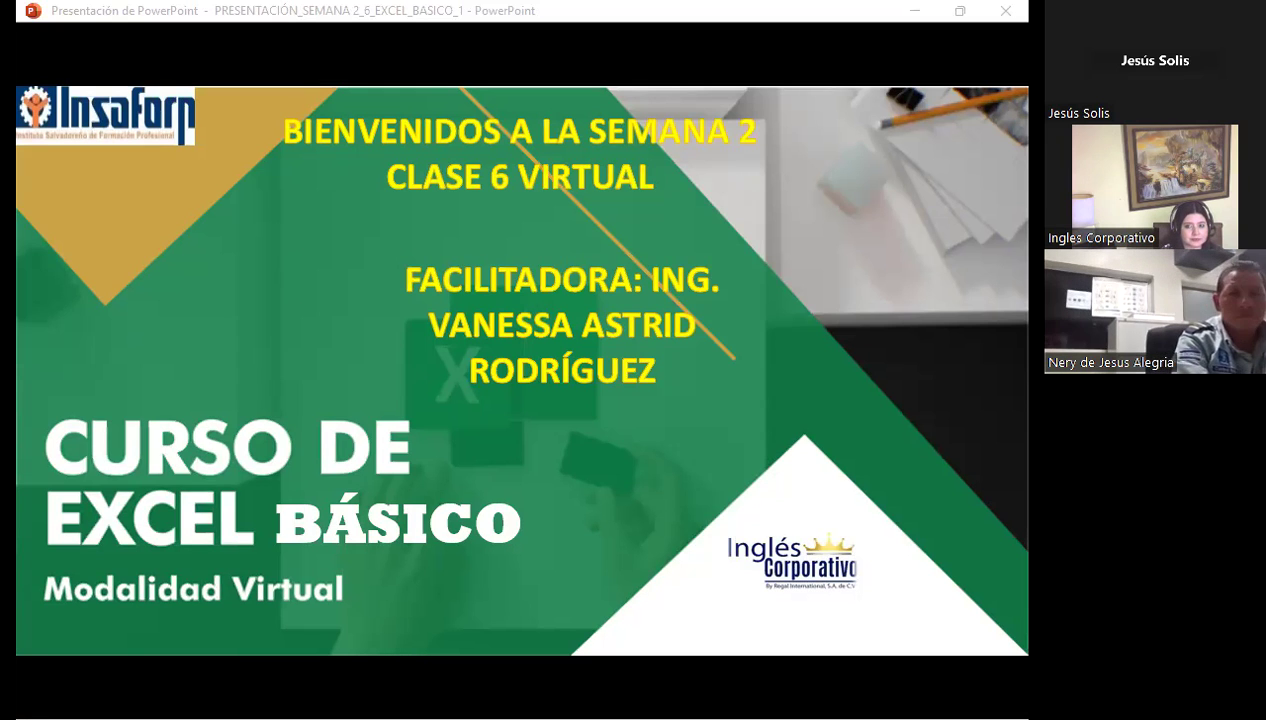
Step: Advance the slideshow through the SESIÓN: 6 and AGENDA slides
{"action": "left_click", "coordinate": [620, 453]}
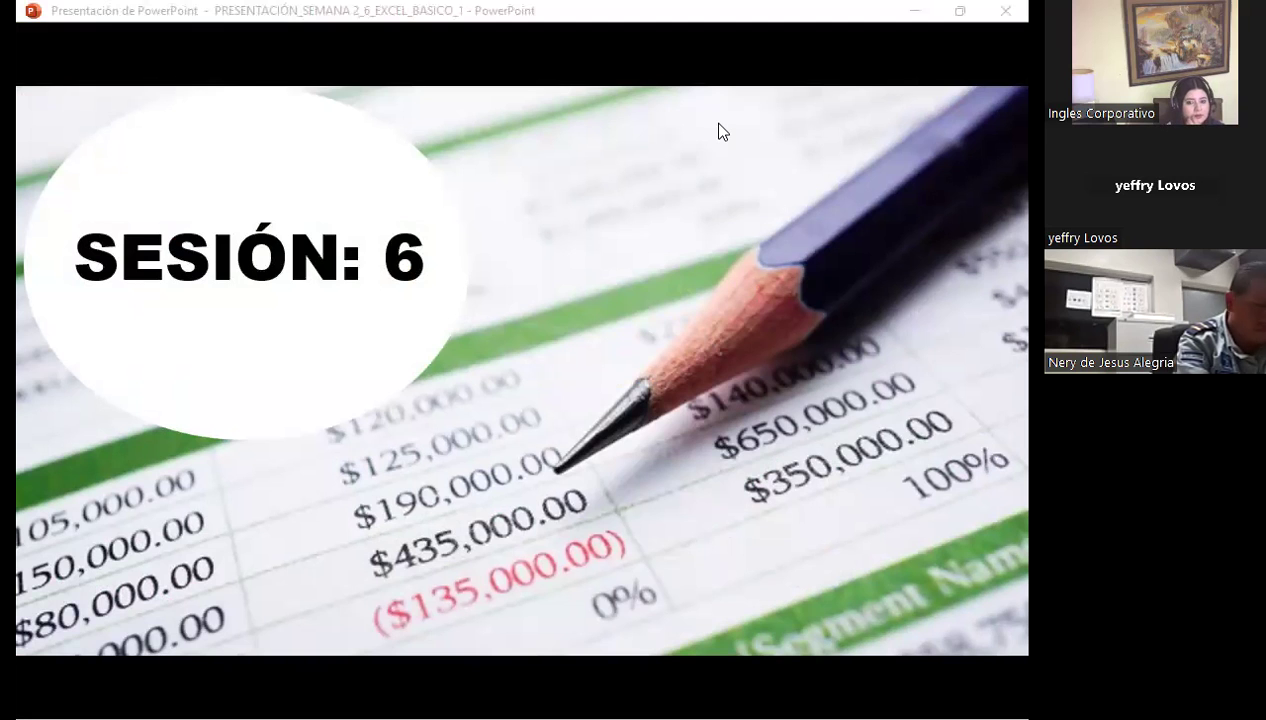
{"action": "left_click", "coordinate": [577, 473]}
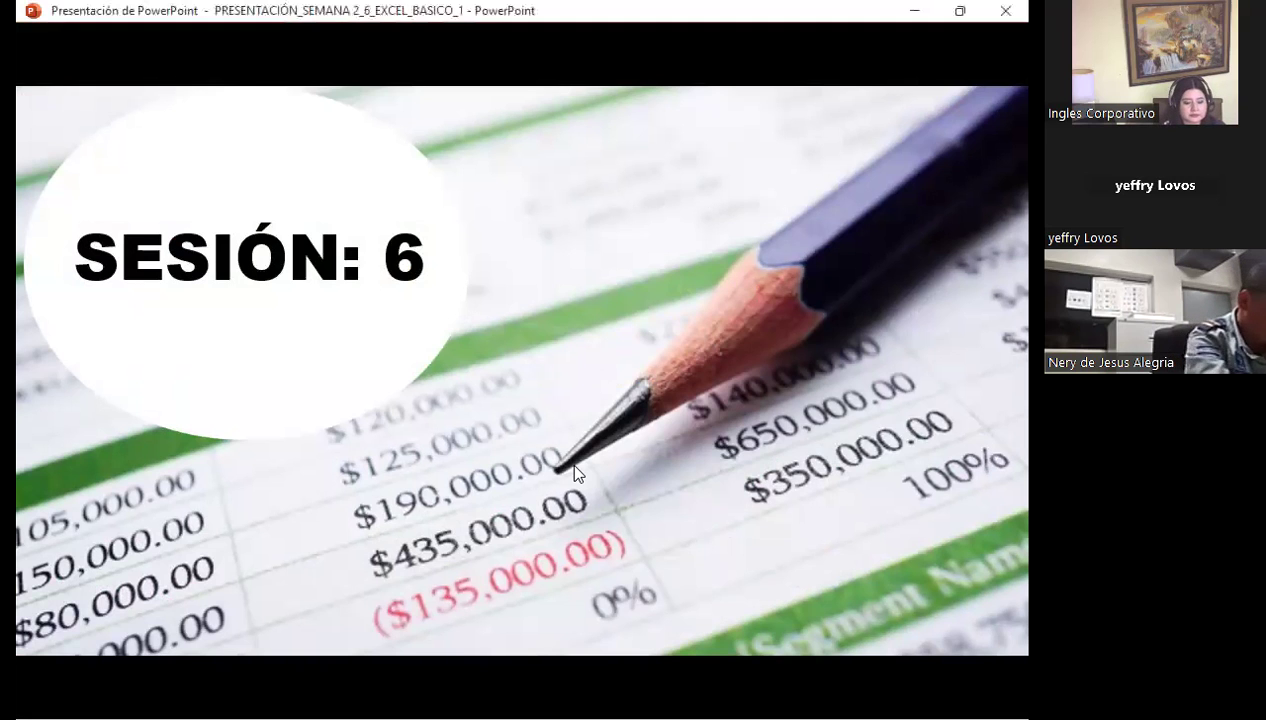
{"action": "left_click", "coordinate": [577, 473]}
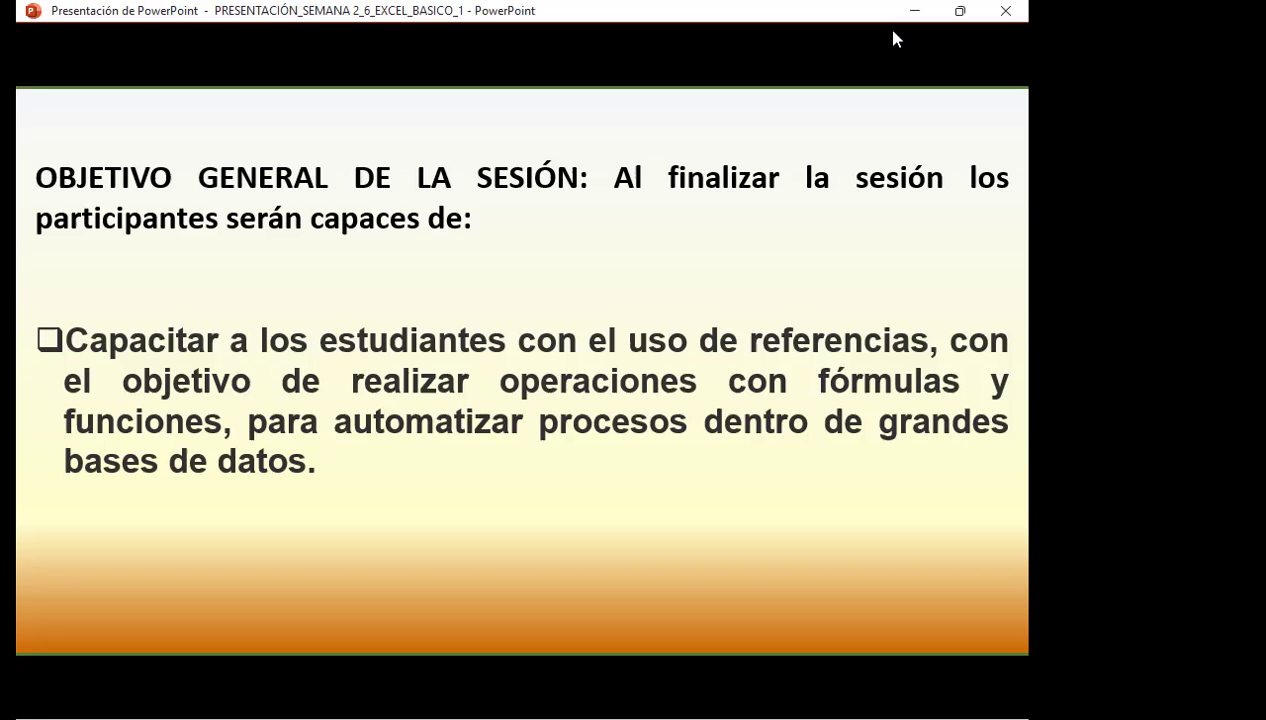
Step: Advance to the Fórmulas con Referencia Absoluta slide on relative versus absolute references
{"action": "key", "text": "Right"}
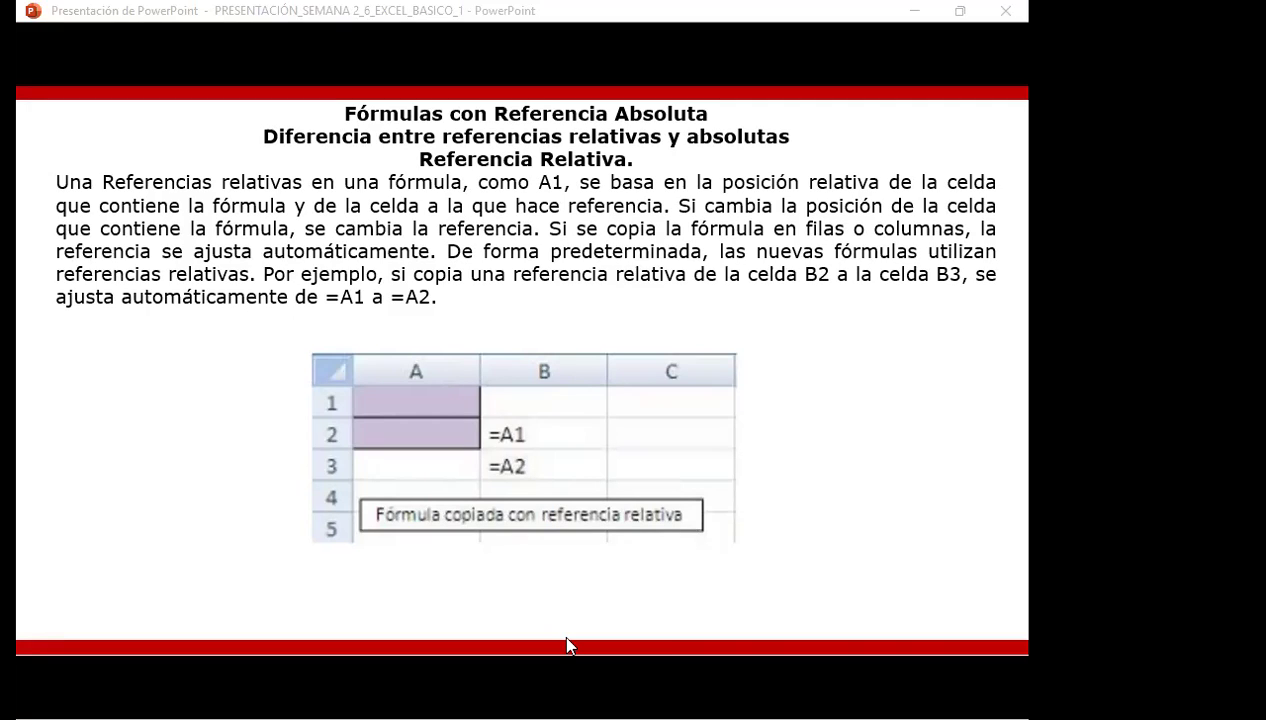
Step: Switch to the Excel workbook with the EJE EFERENCIAS RELAT ABS MIXTA sheet
{"action": "key", "text": "alt+Tab"}
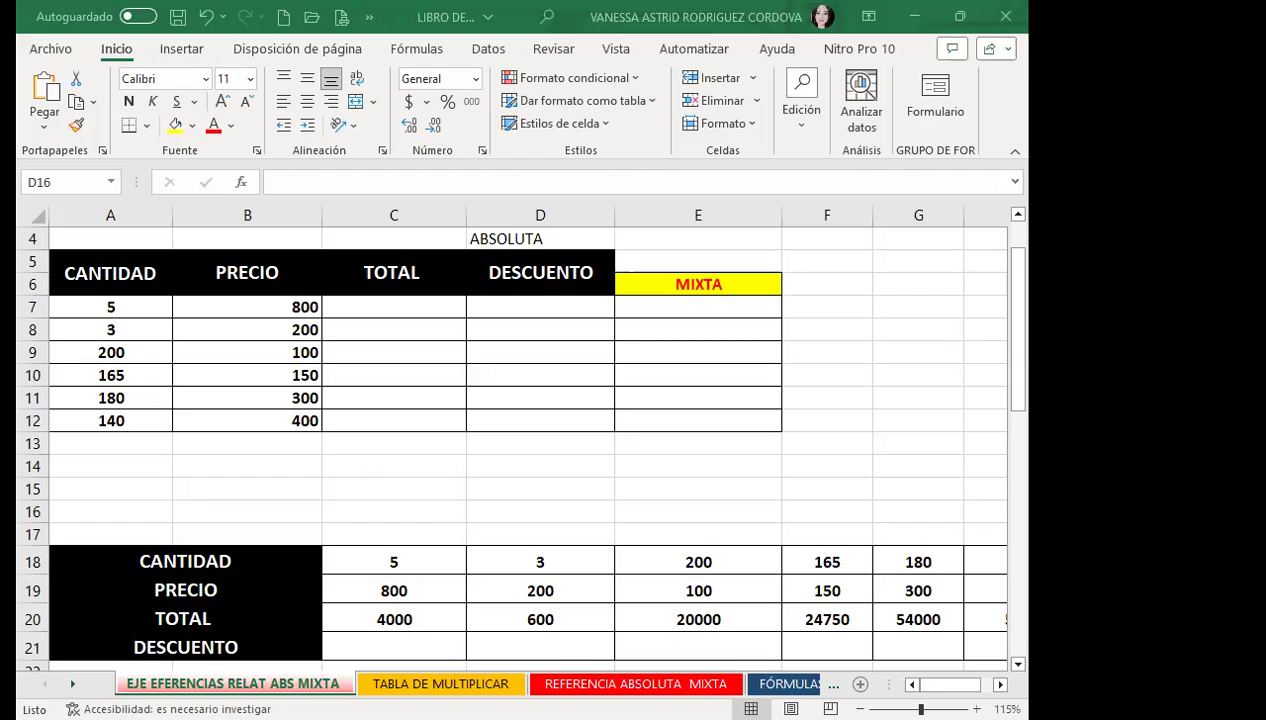
Step: Select C7, the first empty TOTAL cell beside CANTIDAD and PRECIO
{"action": "left_click", "coordinate": [393, 420]}
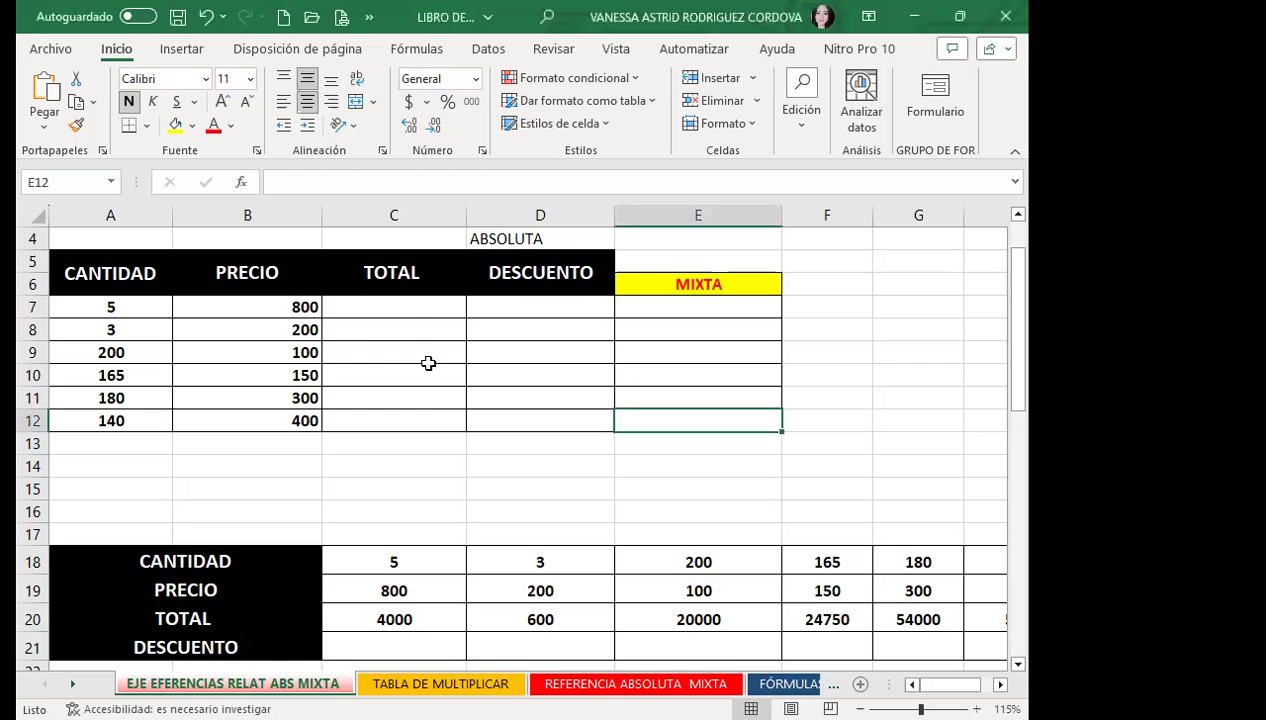
{"action": "left_click", "coordinate": [416, 311]}
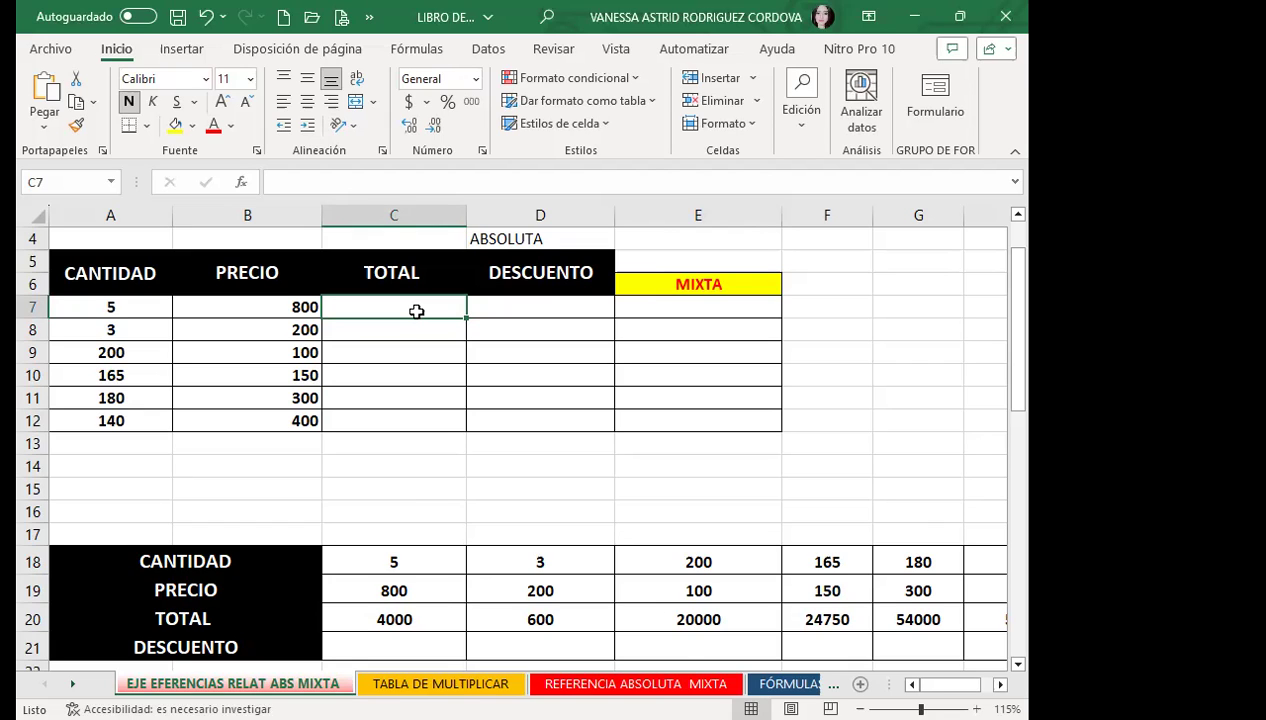
Step: Enter the formula +A7*B7 in C7 so TOTAL shows 4000
{"action": "type", "text": "="}
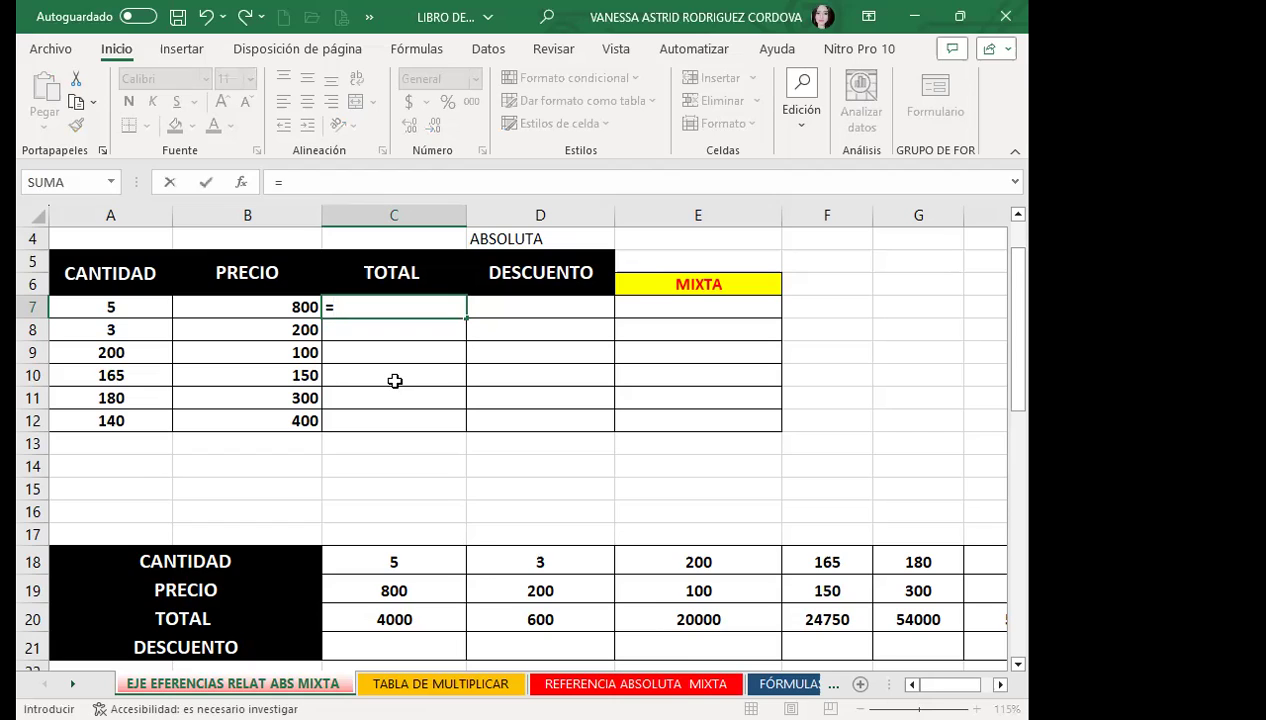
{"action": "key", "text": "BackSpace"}
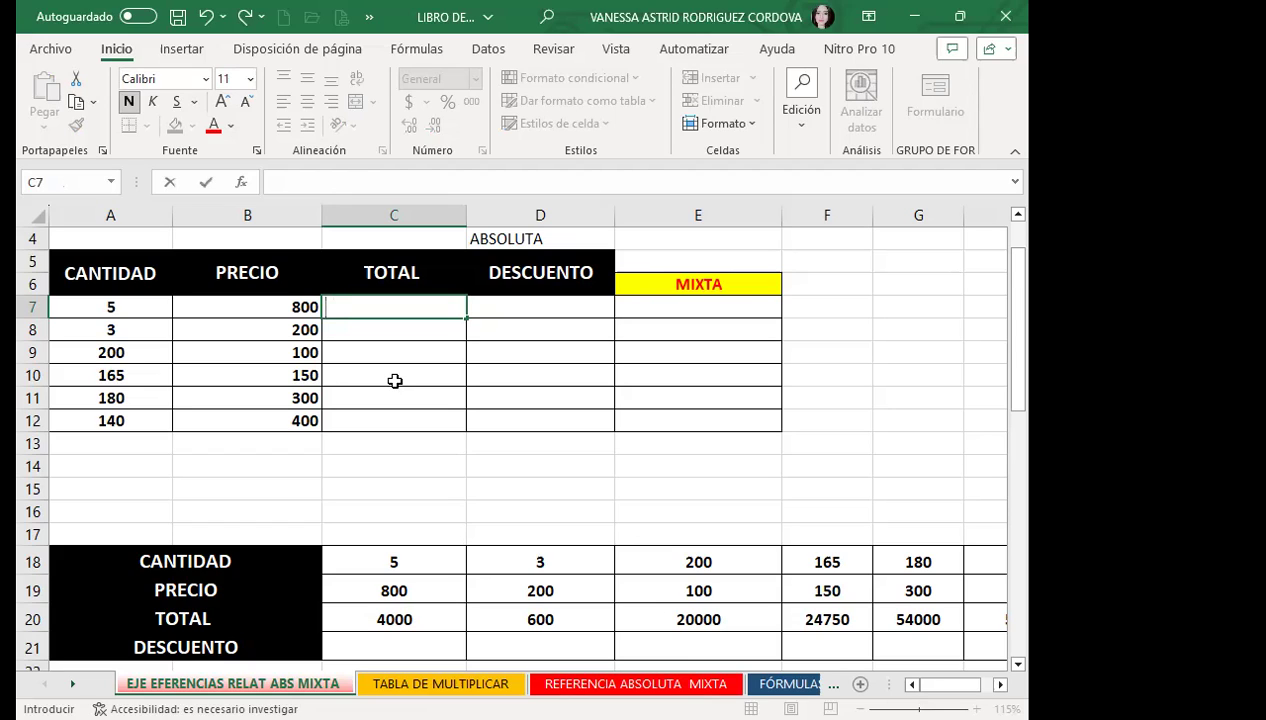
{"action": "type", "text": "+"}
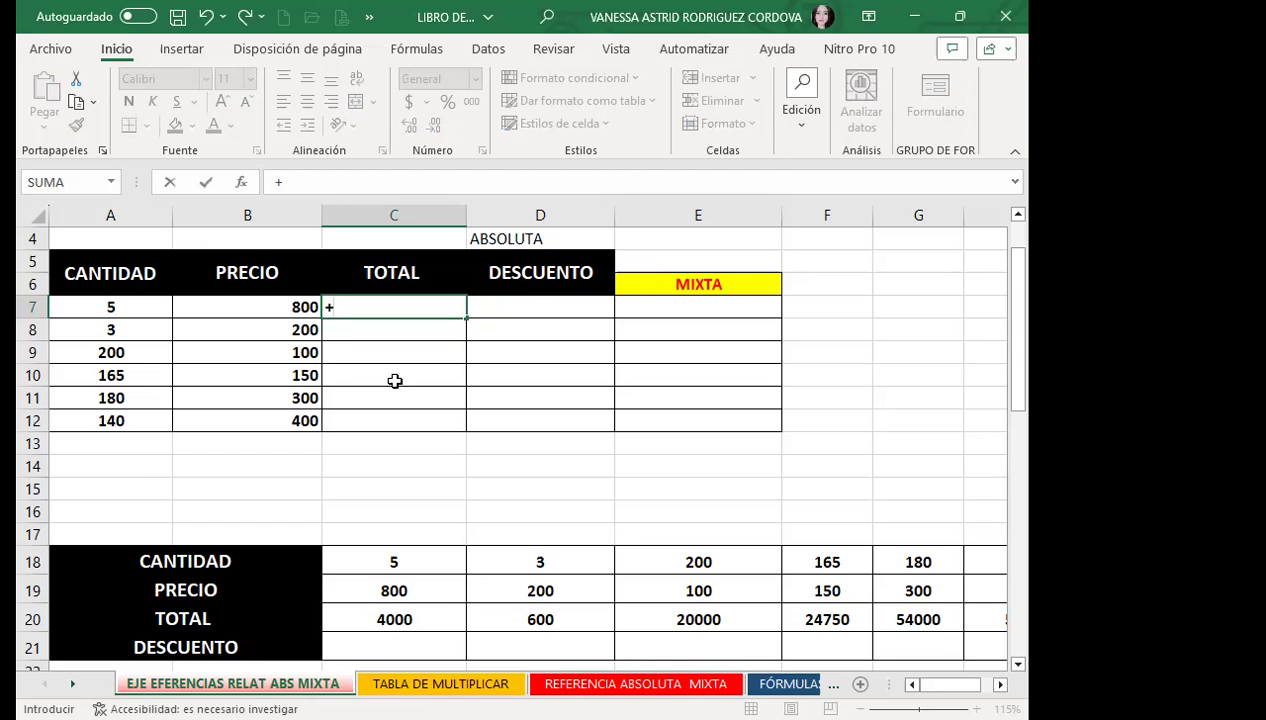
{"action": "left_click", "coordinate": [96, 306]}
{"action": "type", "text": "*"}
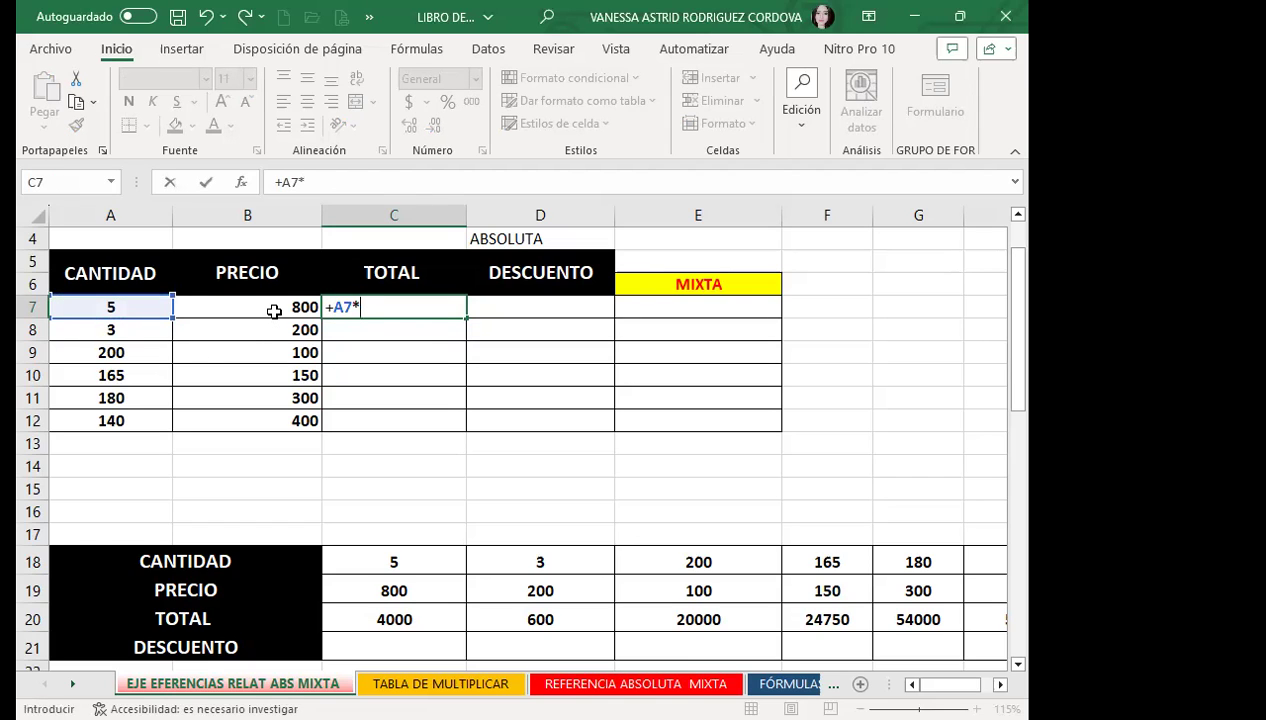
{"action": "left_click", "coordinate": [278, 307]}
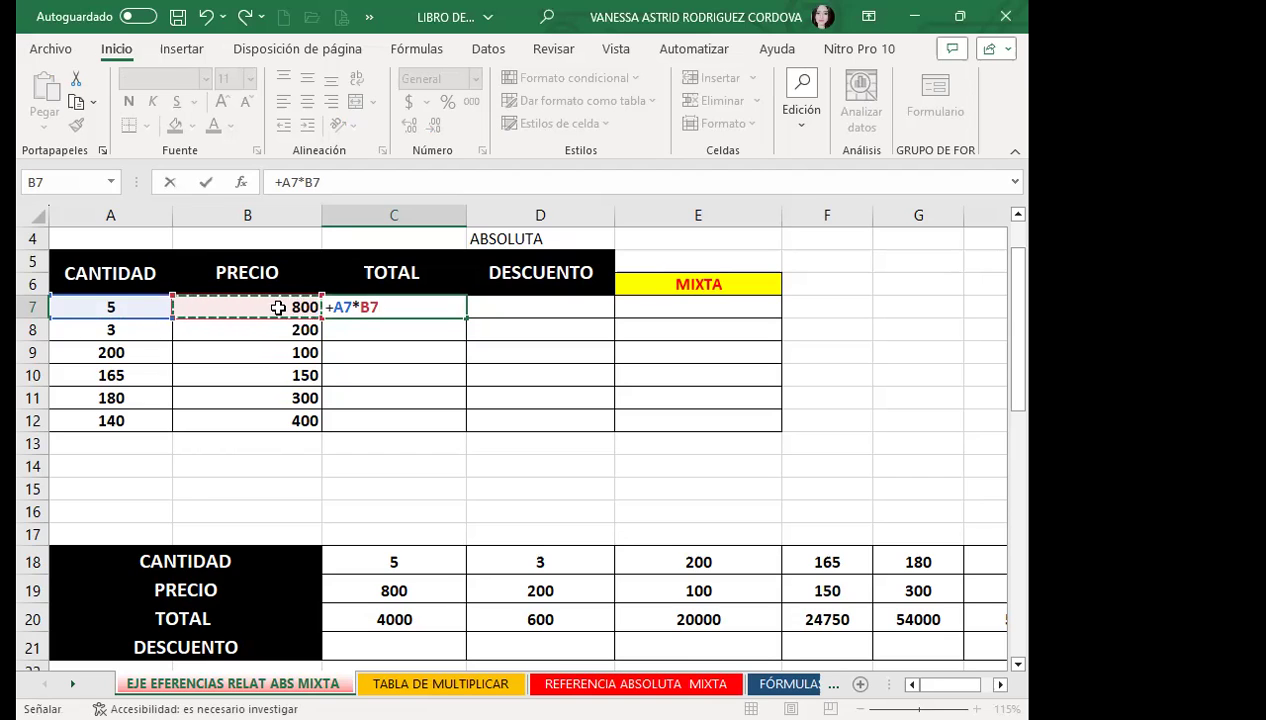
{"action": "key", "text": "Return"}
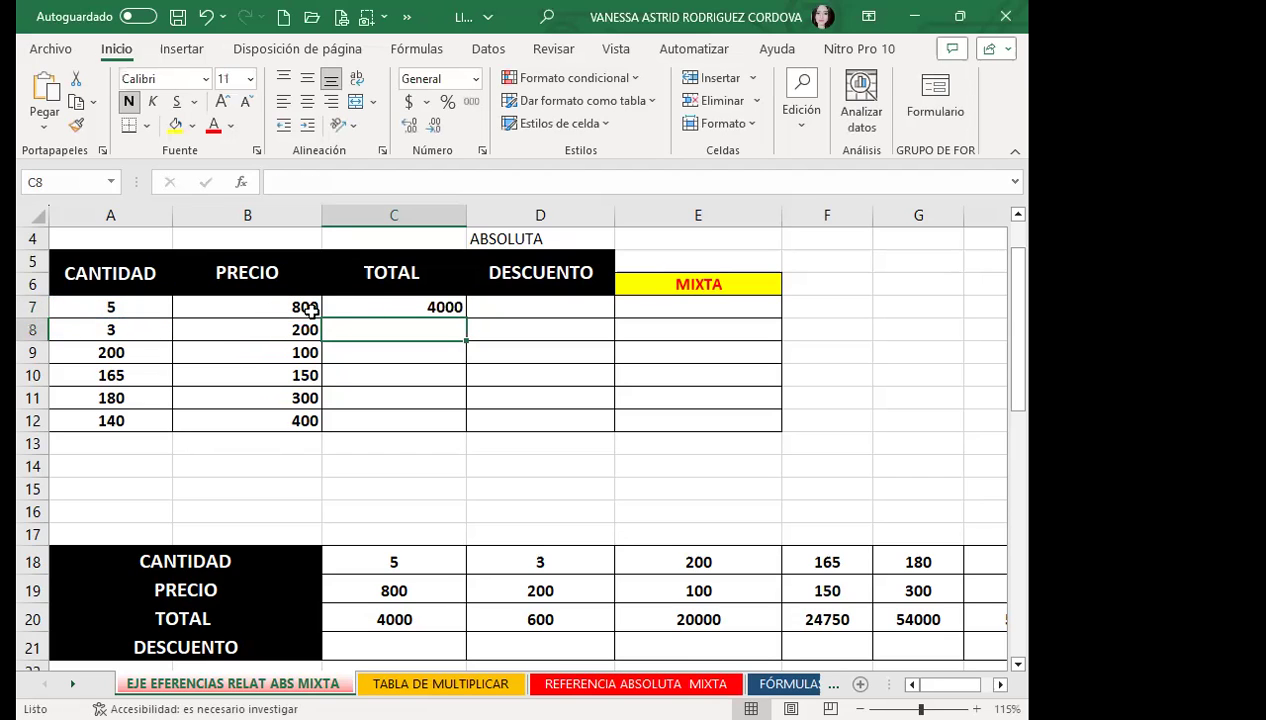
Step: Delete the +A7*B7 formula from cell C7
{"action": "left_click", "coordinate": [359, 294]}
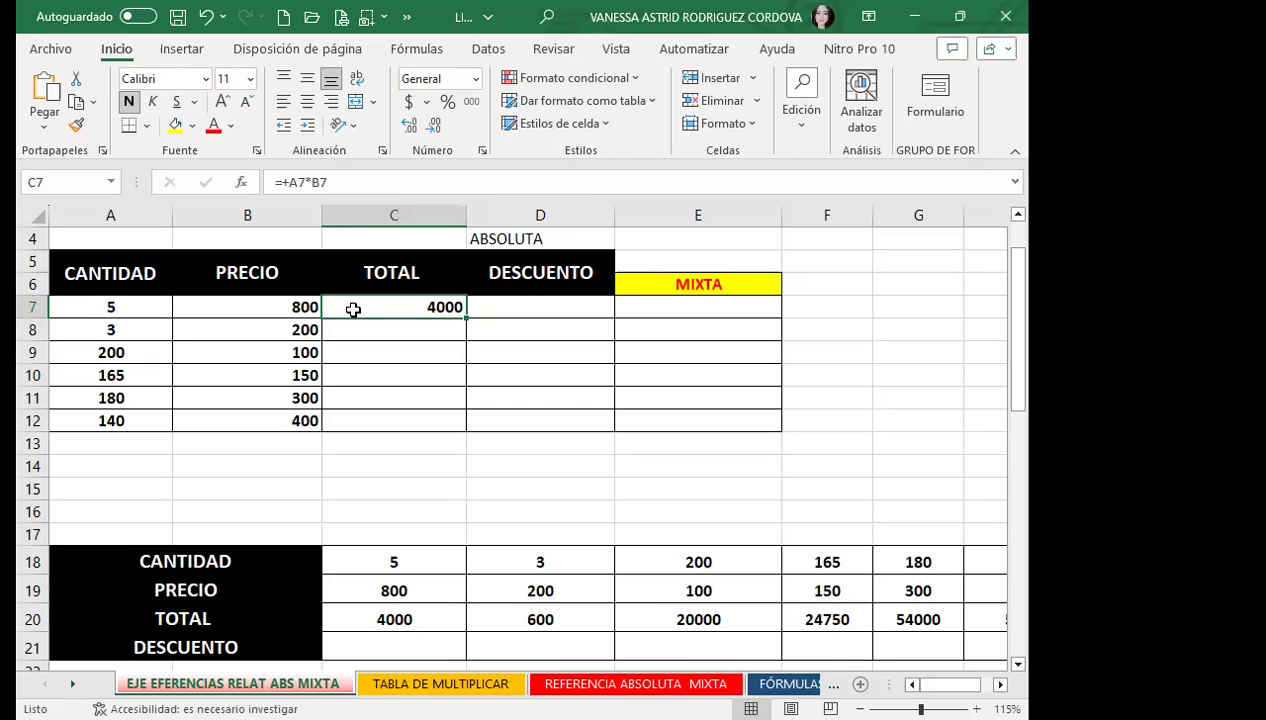
{"action": "key", "text": "Delete"}
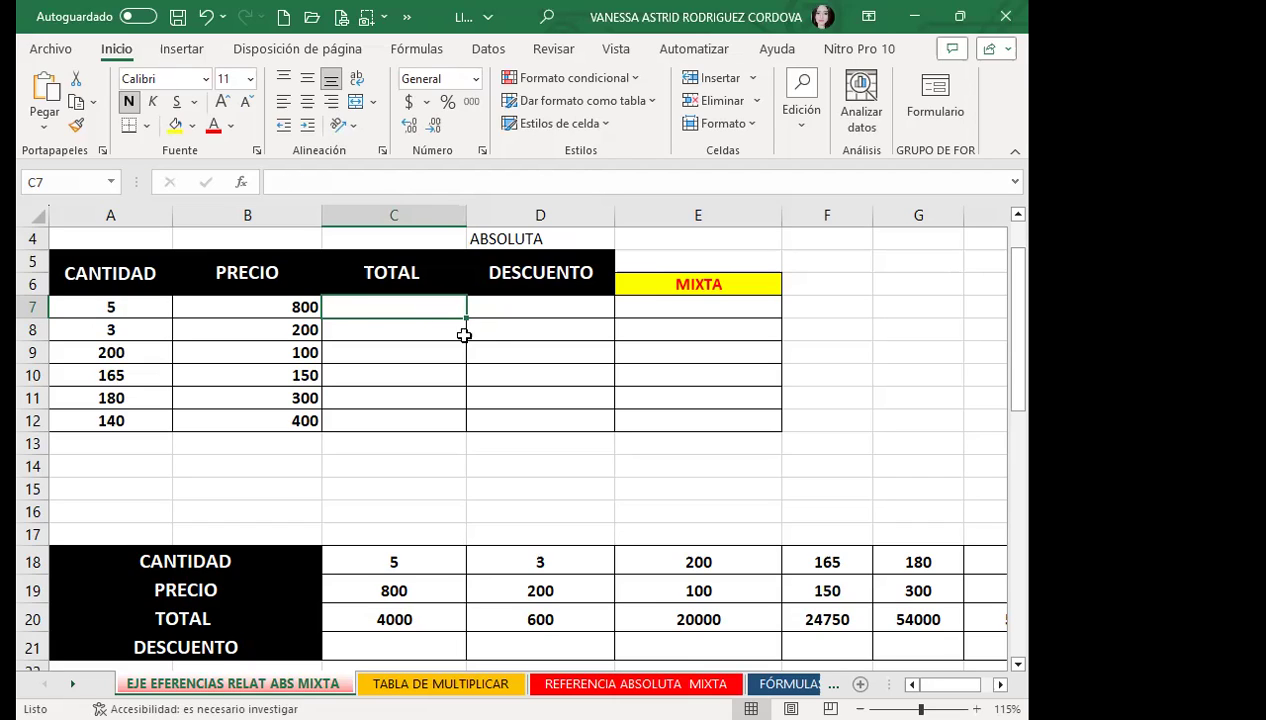
Step: Enter =5*800 in C7 in place of the A7 reference, so TOTAL shows 4000
{"action": "left_click", "coordinate": [393, 331]}
{"action": "left_click", "coordinate": [393, 306]}
{"action": "type", "text": "="}
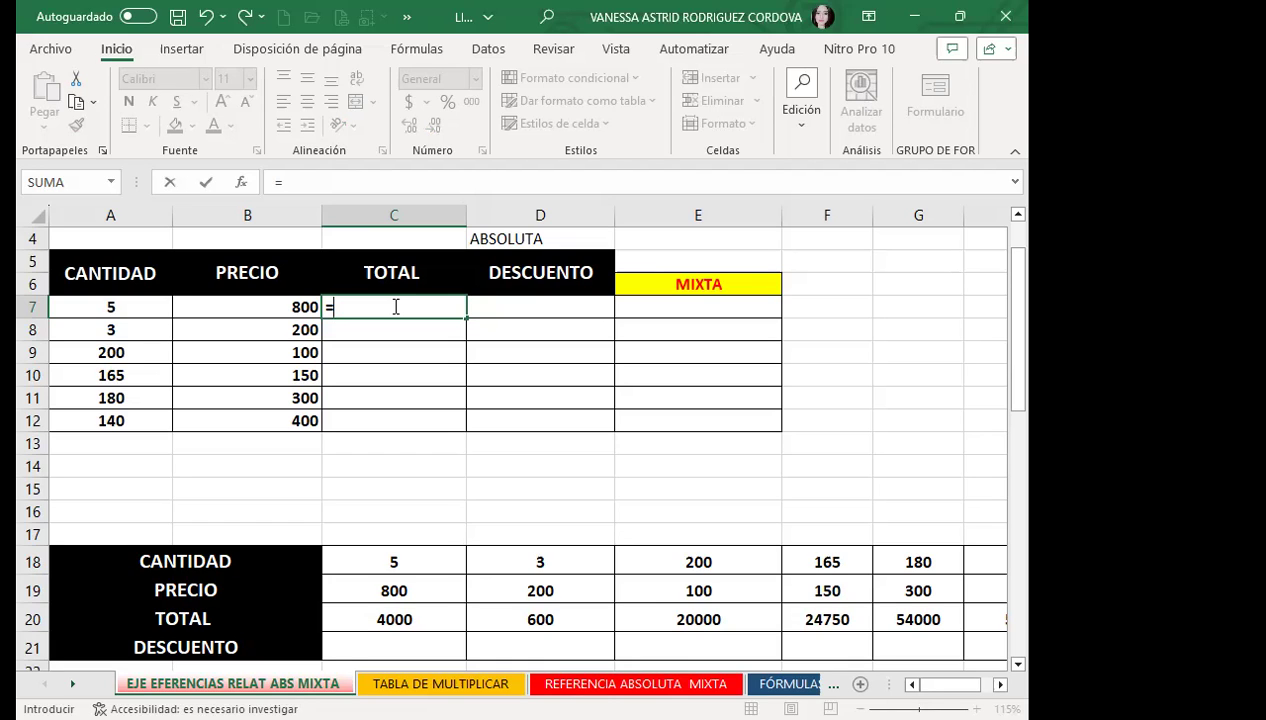
{"action": "left_click", "coordinate": [91, 312]}
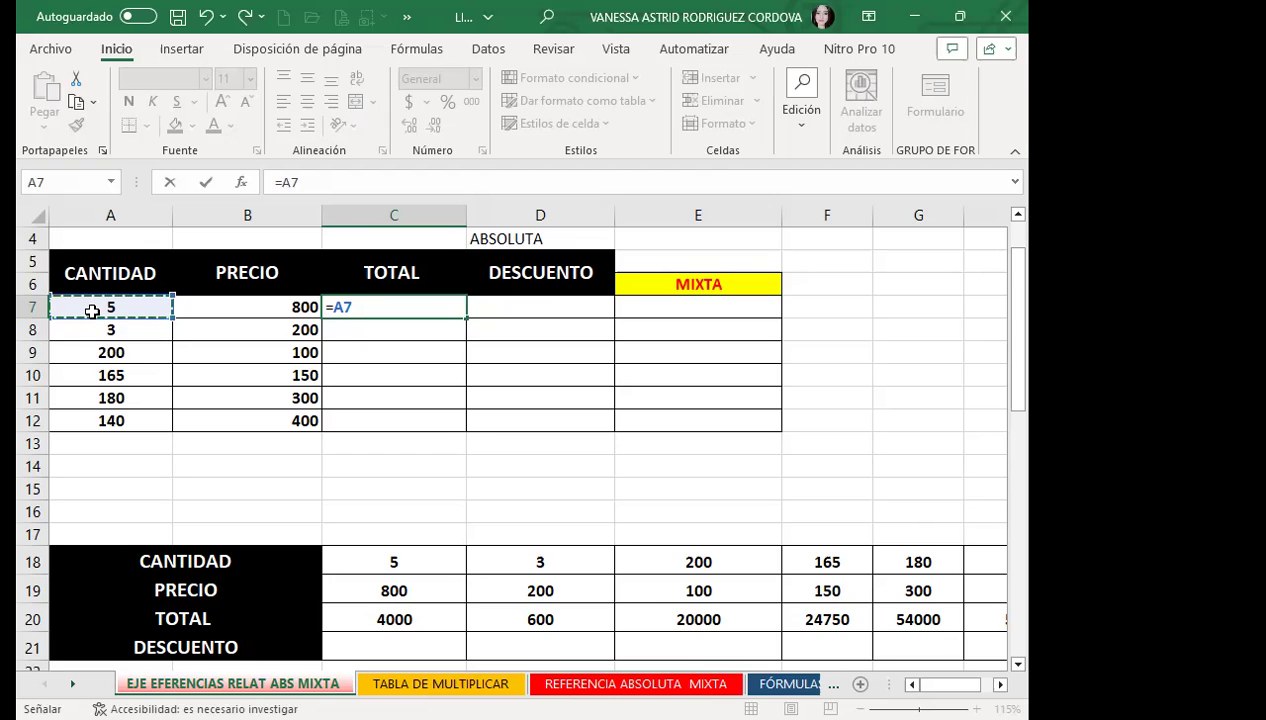
{"action": "key", "text": "BackSpace"}
{"action": "key", "text": "BackSpace"}
{"action": "type", "text": "5*800"}
{"action": "key", "text": "Return"}
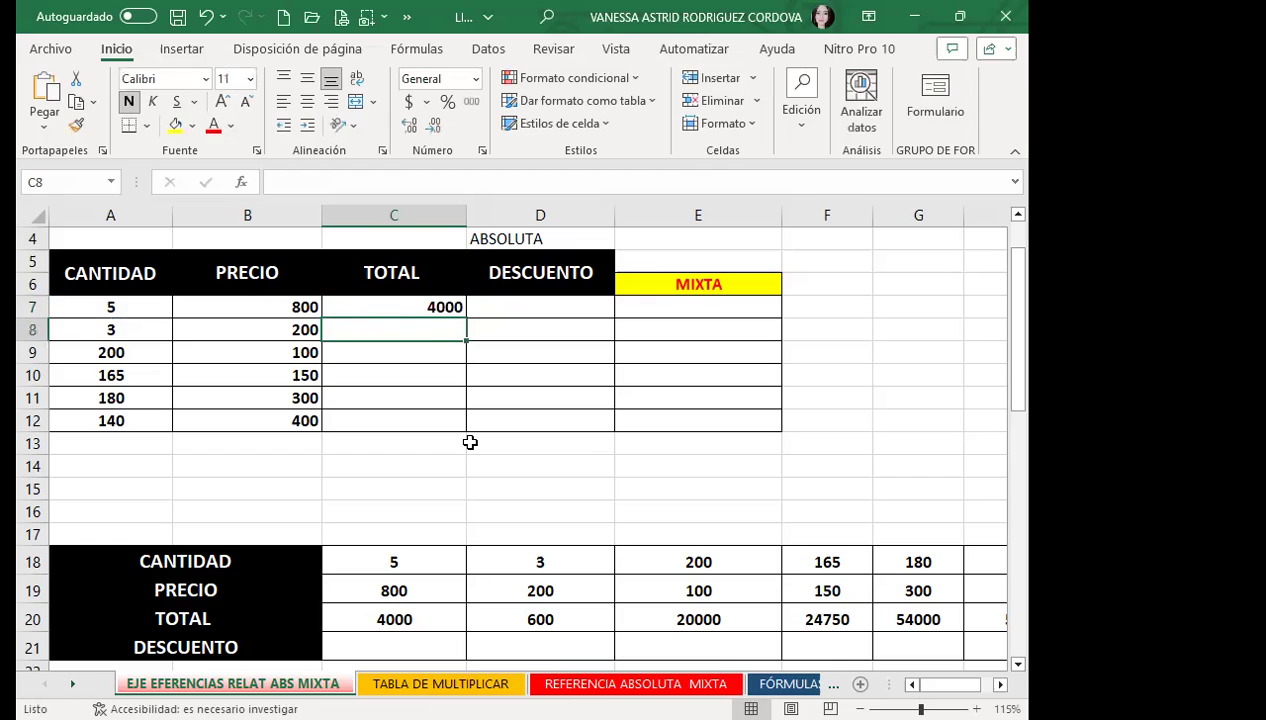
Step: Copy C7's 5*800 calculation down to C11 with the fill handle, then clear C7:C11
{"action": "left_click", "coordinate": [410, 304]}
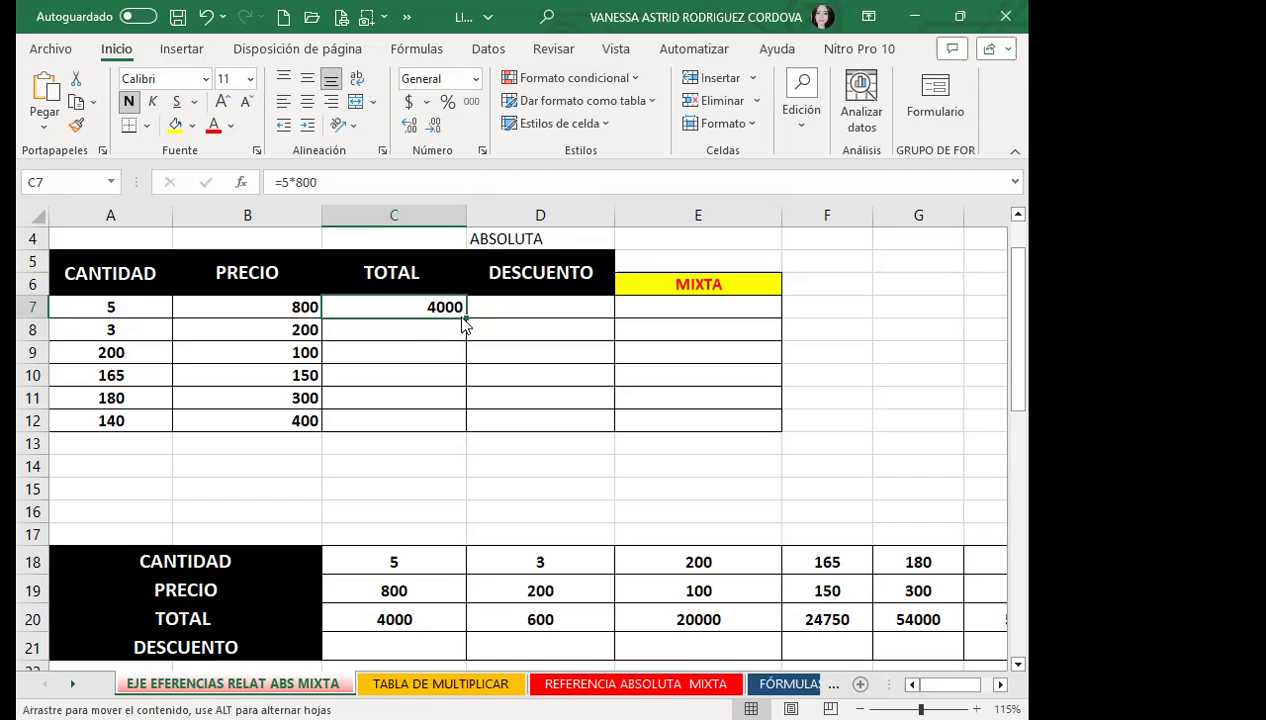
{"action": "left_click_drag", "start_coordinate": [469, 322], "coordinate": [451, 408]}
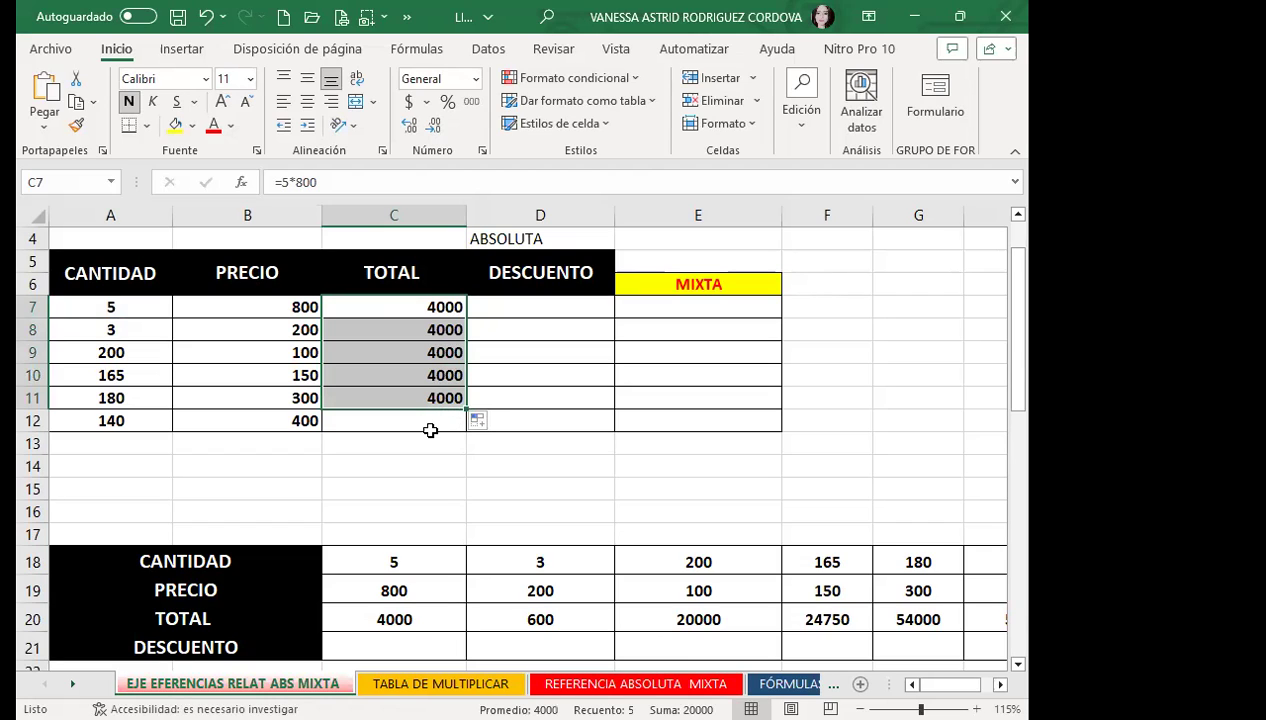
{"action": "key", "text": "Delete"}
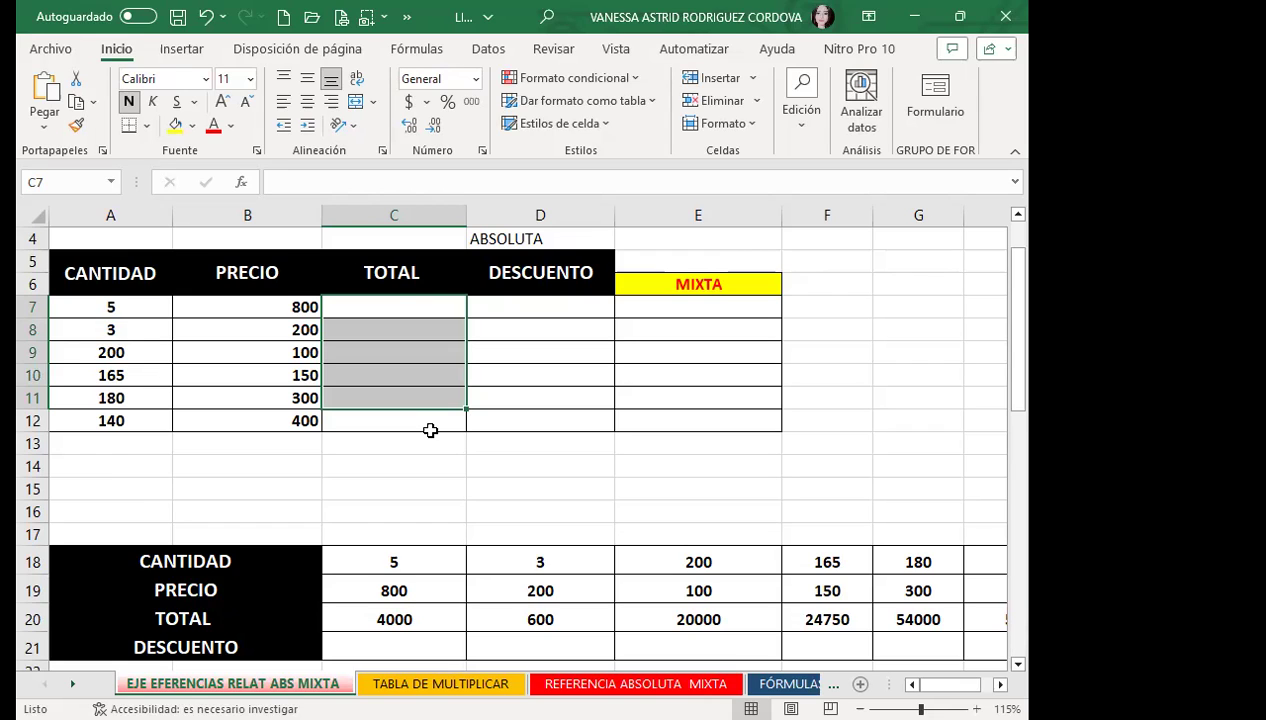
{"action": "left_click", "coordinate": [395, 302]}
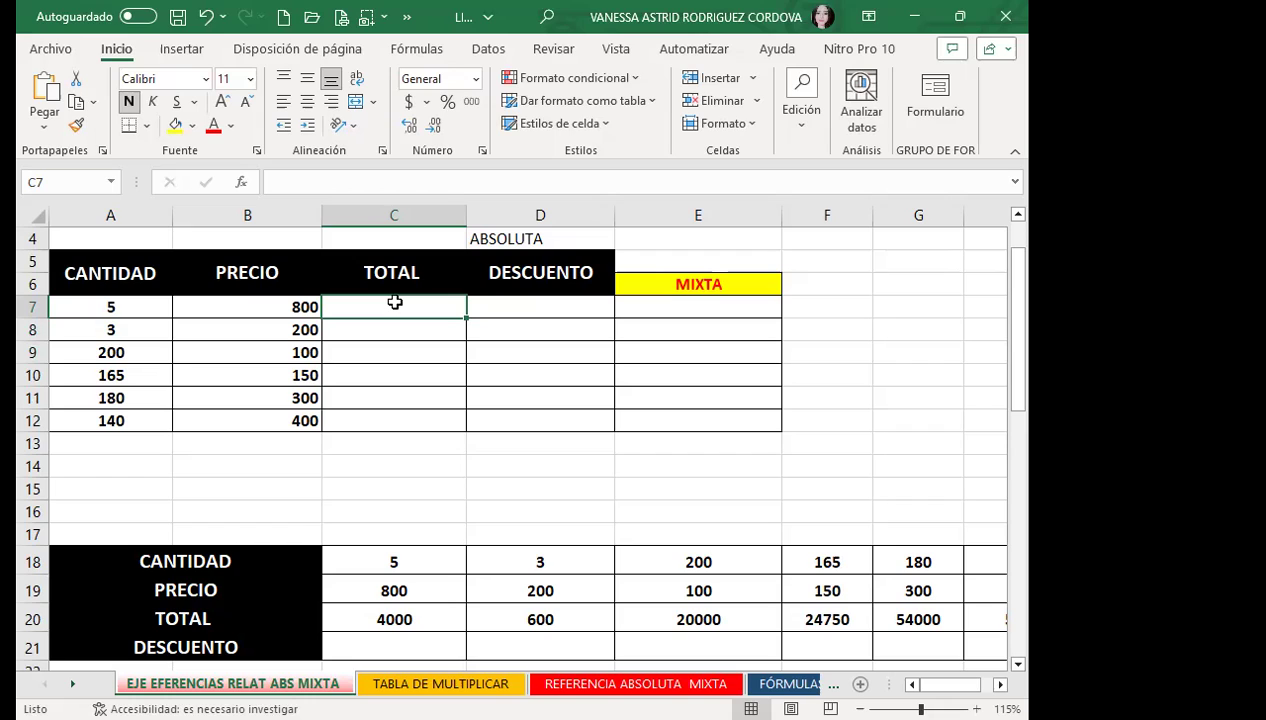
Step: Build =A7*B7 in C7 by referencing the CANTIDAD in A7 and the PRECIO in B7
{"action": "type", "text": "="}
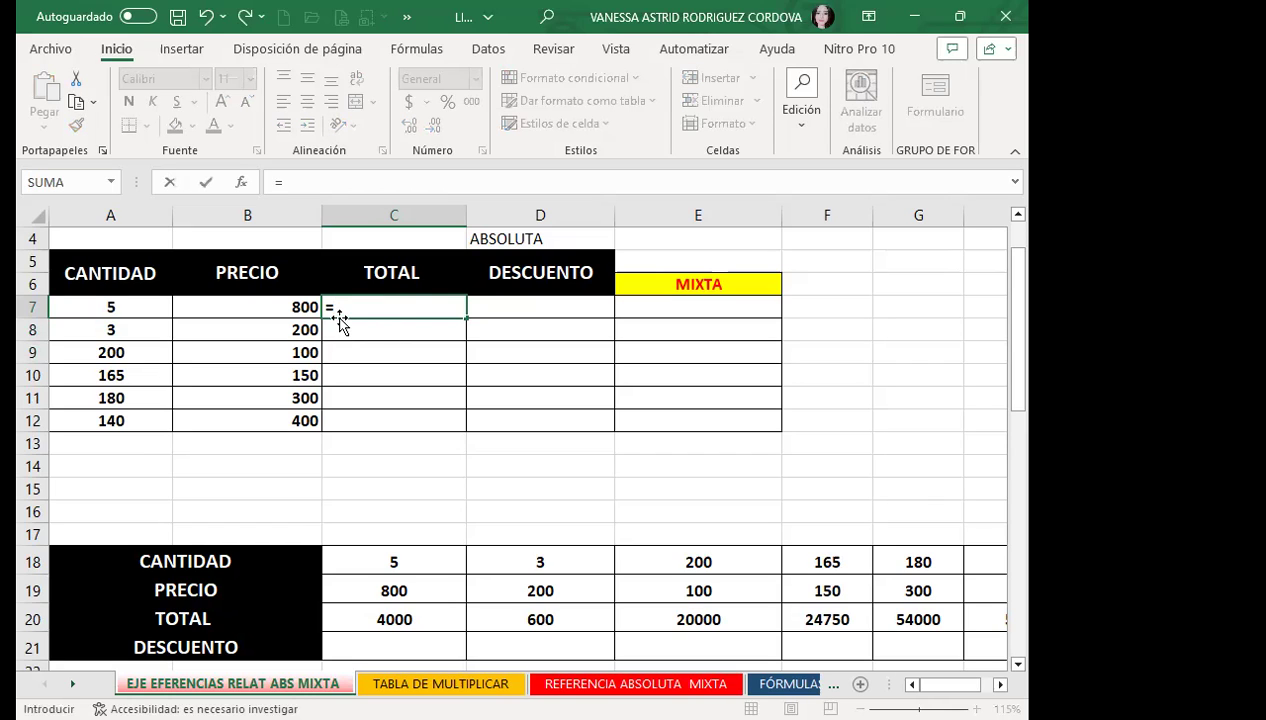
{"action": "left_click", "coordinate": [141, 305]}
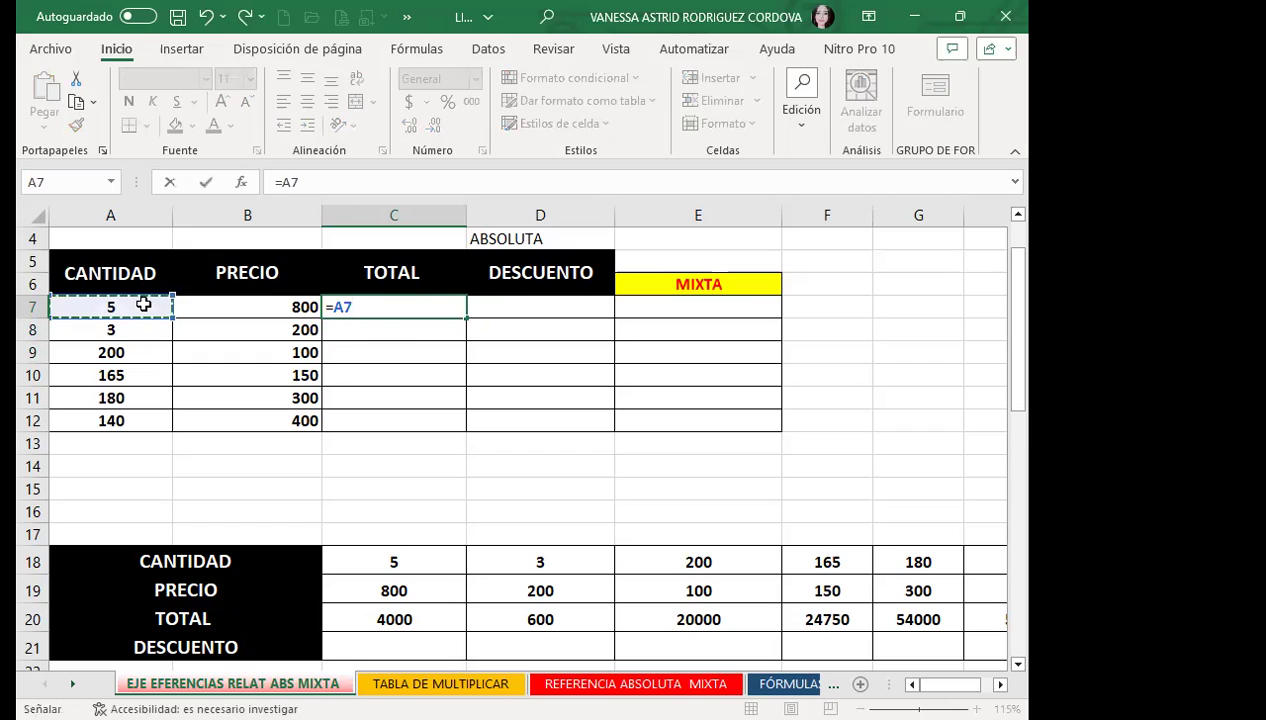
{"action": "type", "text": "*"}
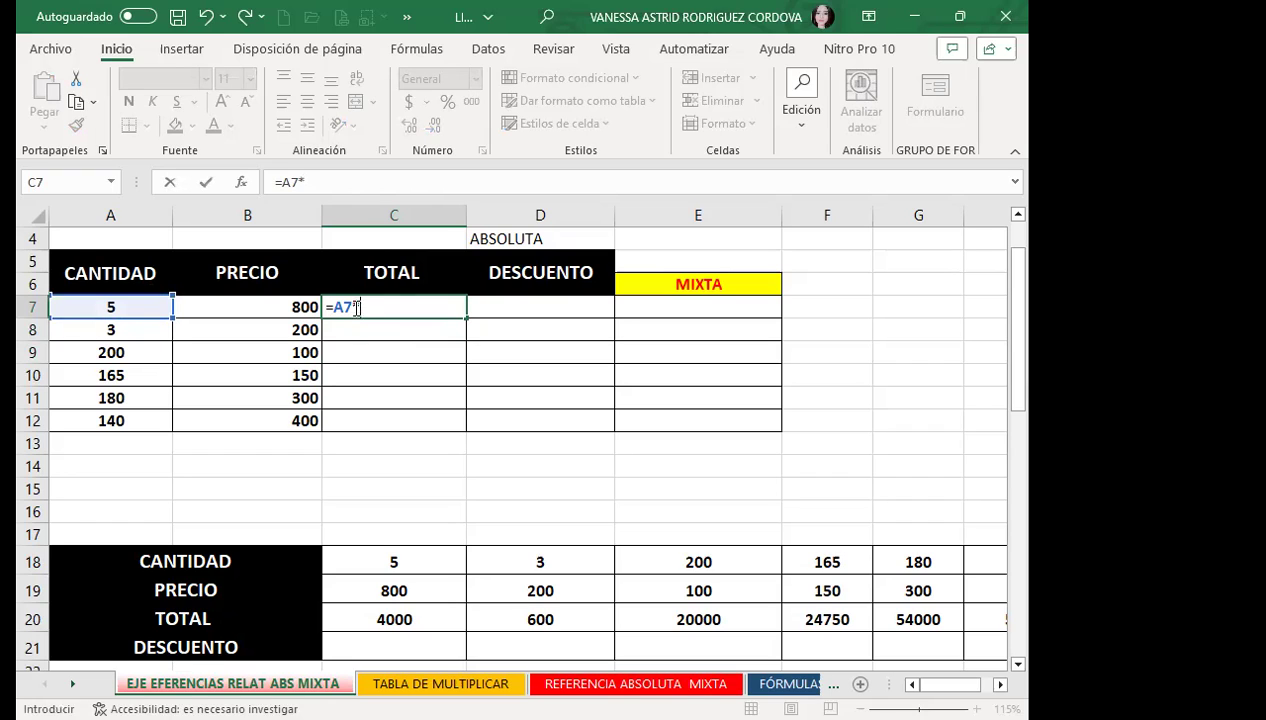
{"action": "left_click", "coordinate": [254, 307]}
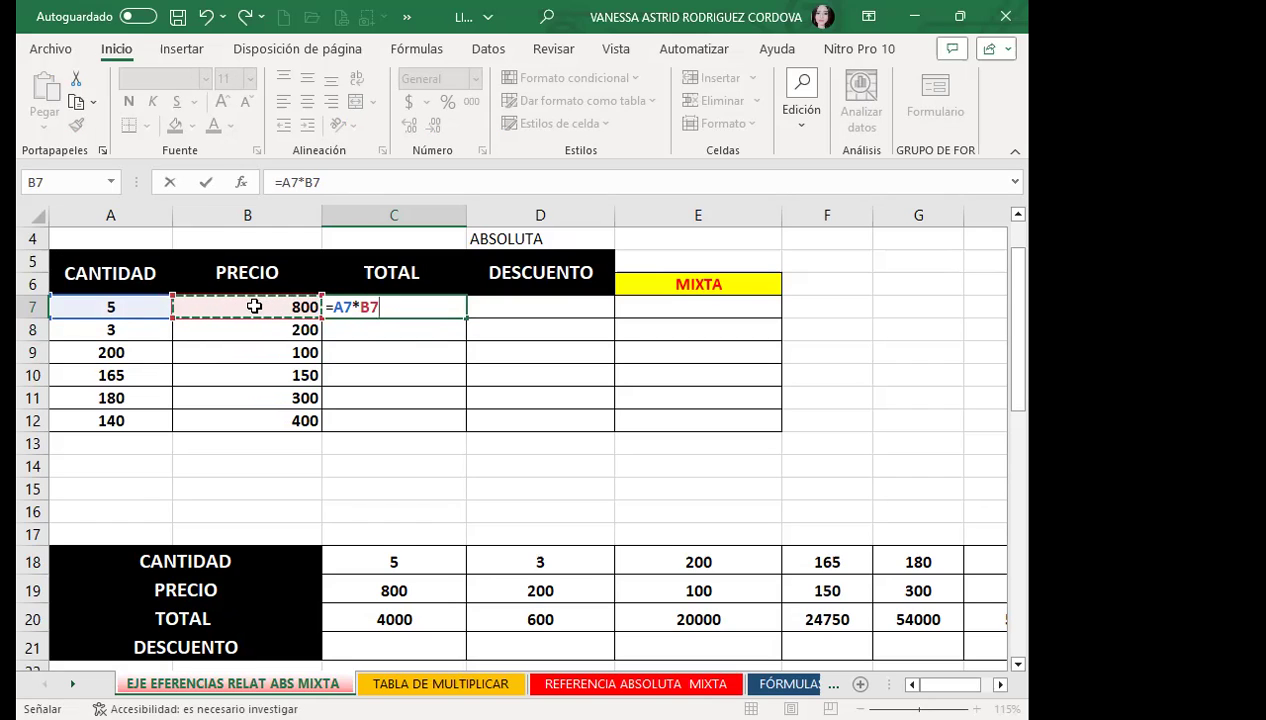
{"action": "key", "text": "Return"}
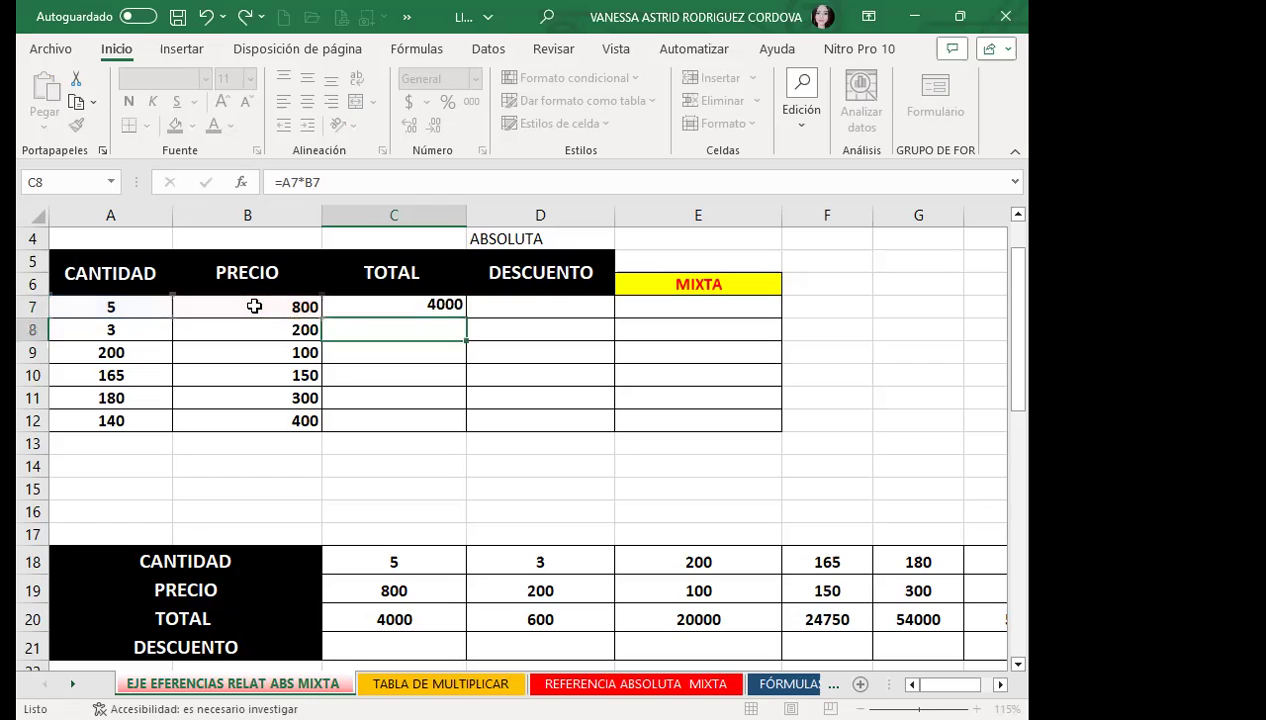
{"action": "left_click", "coordinate": [128, 308]}
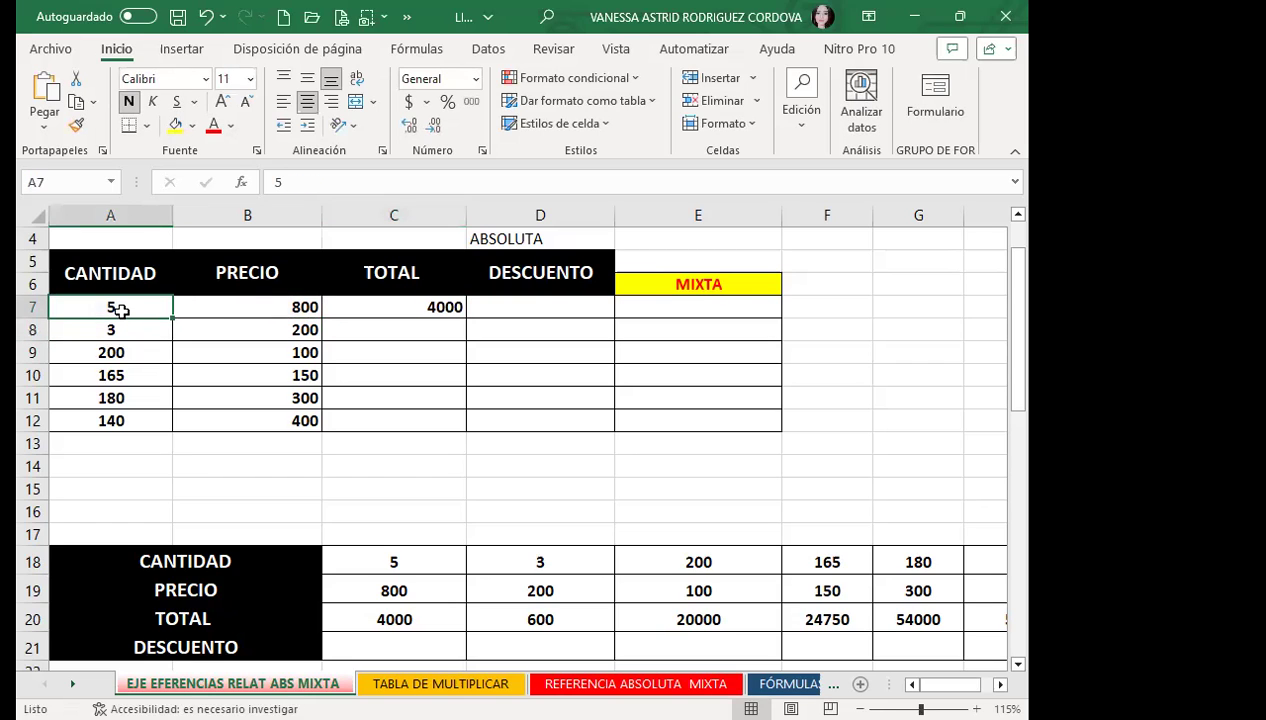
{"action": "type", "text": "10"}
{"action": "key", "text": "Return"}
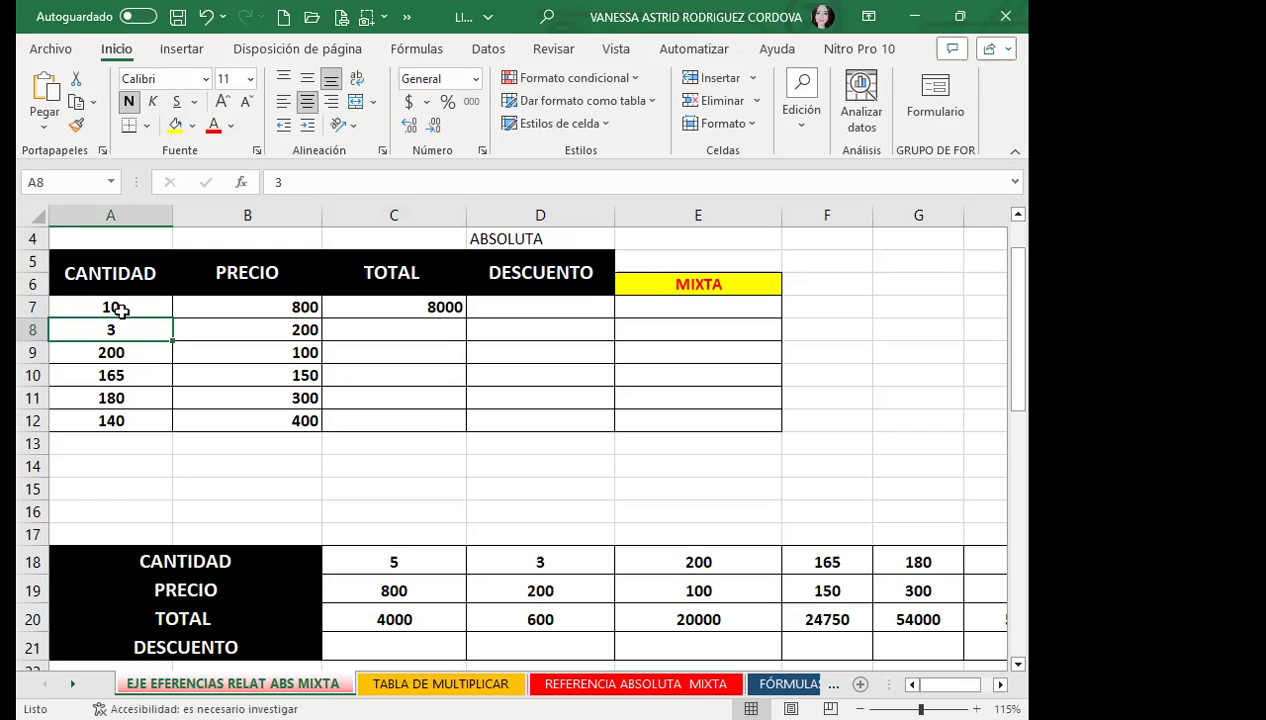
{"action": "key", "text": "ctrl+z"}
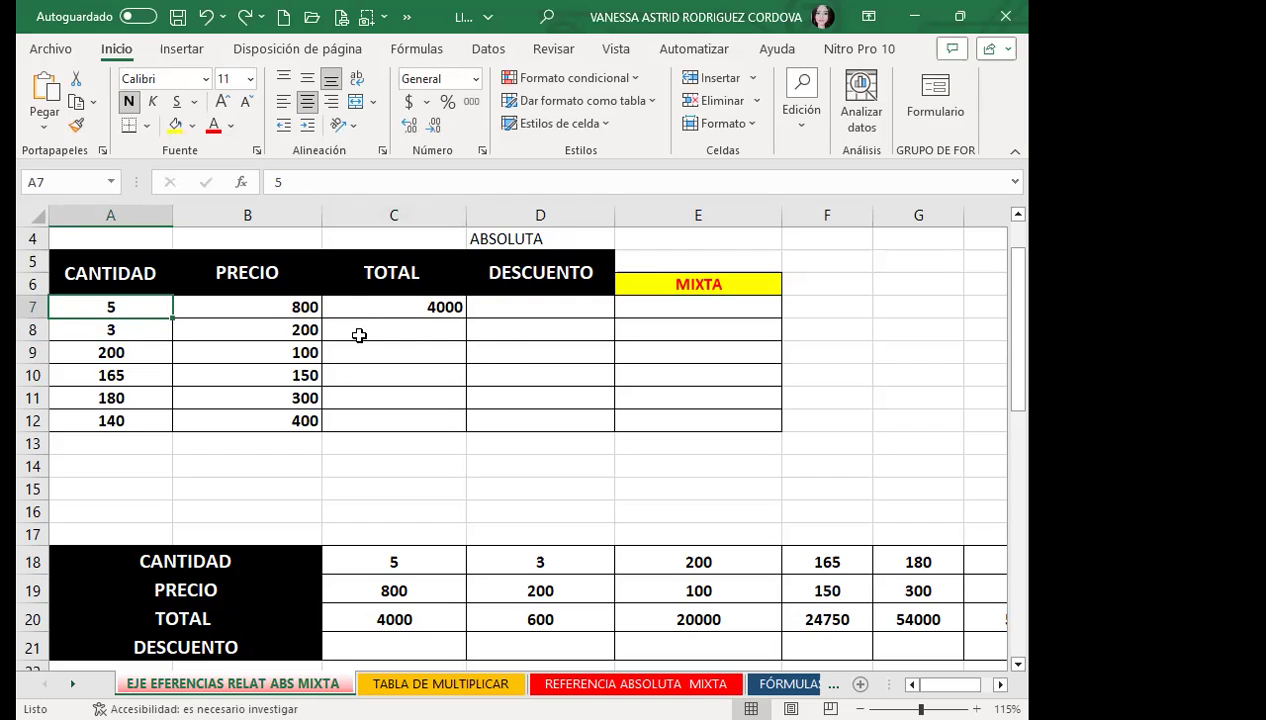
Step: Copy the C7 formula down through C12 with the fill handle
{"action": "left_click", "coordinate": [333, 280]}
{"action": "left_click", "coordinate": [356, 312]}
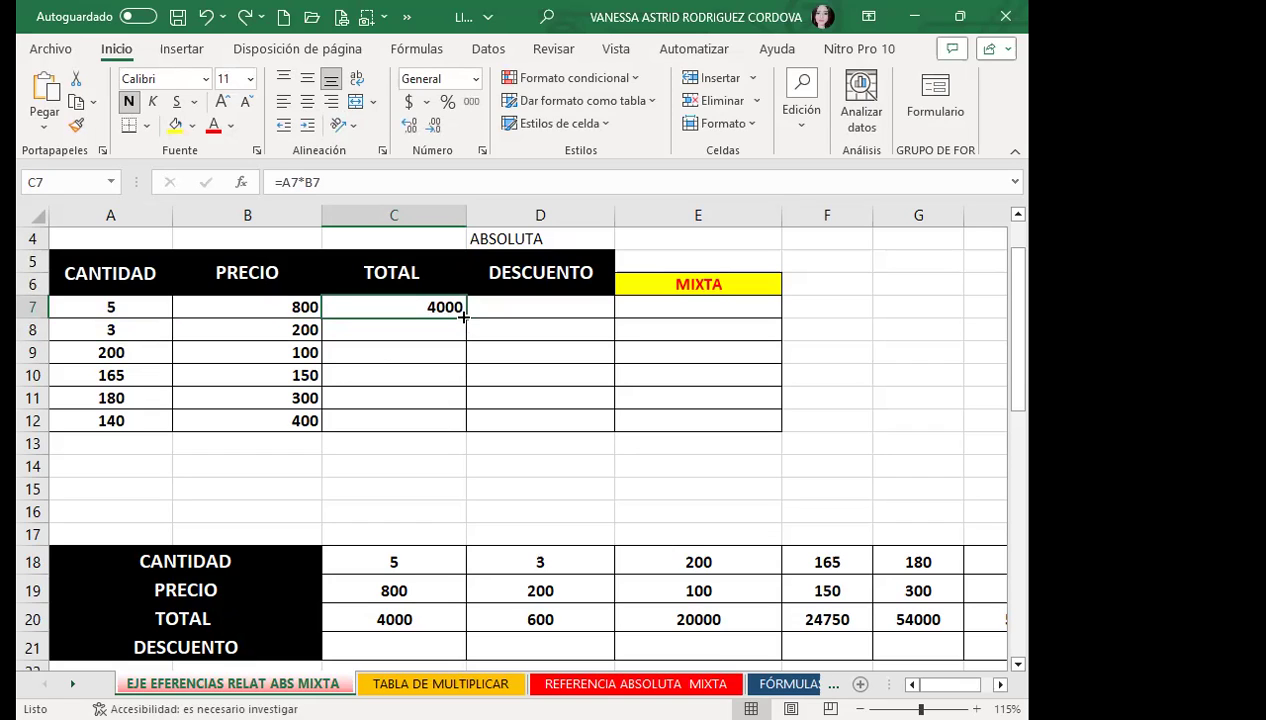
{"action": "left_click_drag", "start_coordinate": [463, 317], "coordinate": [444, 436]}
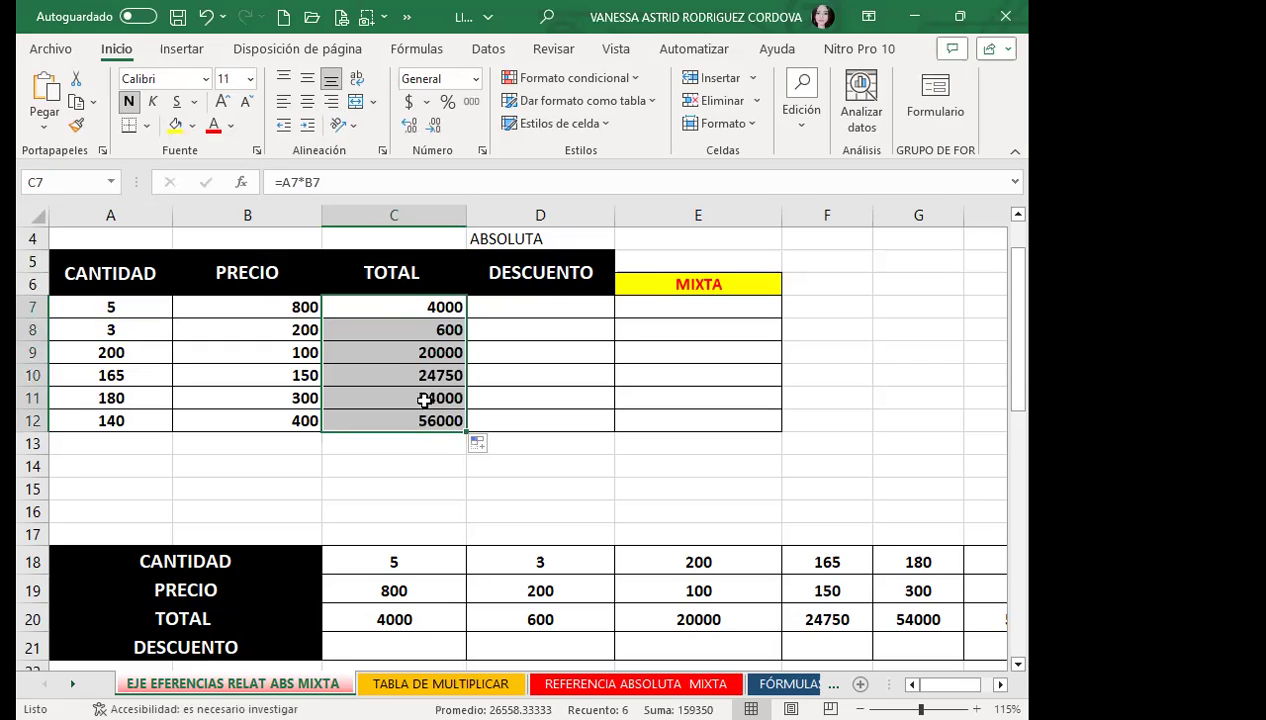
Step: Check that the formulas in C8, C9 and C12 adjust relatively compared with C7
{"action": "left_click", "coordinate": [397, 328]}
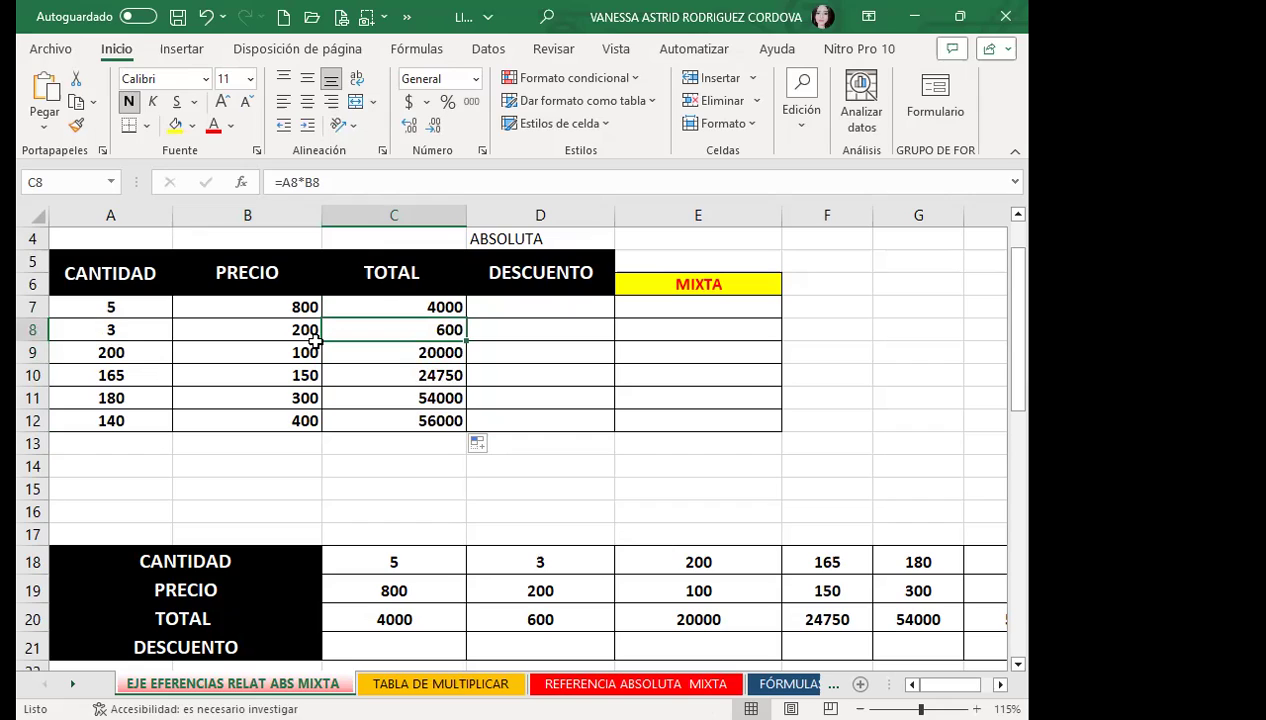
{"action": "left_click", "coordinate": [347, 300]}
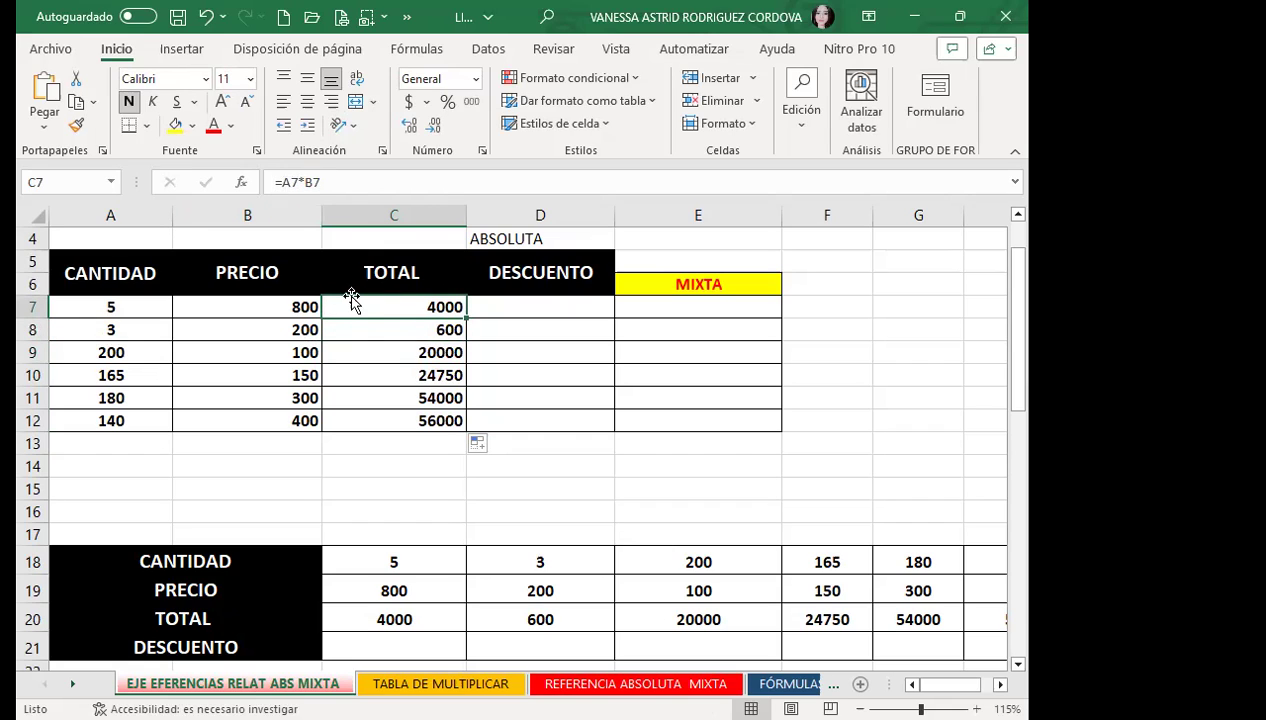
{"action": "left_click", "coordinate": [353, 331]}
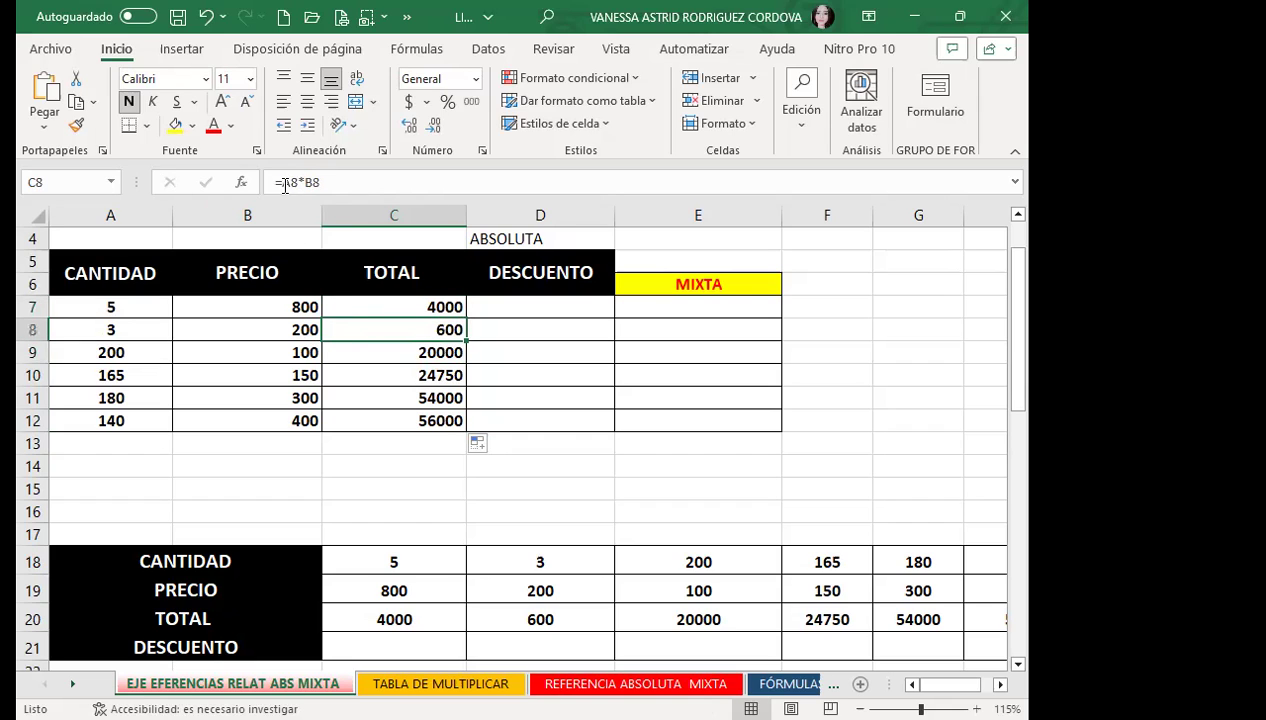
{"action": "left_click", "coordinate": [353, 349]}
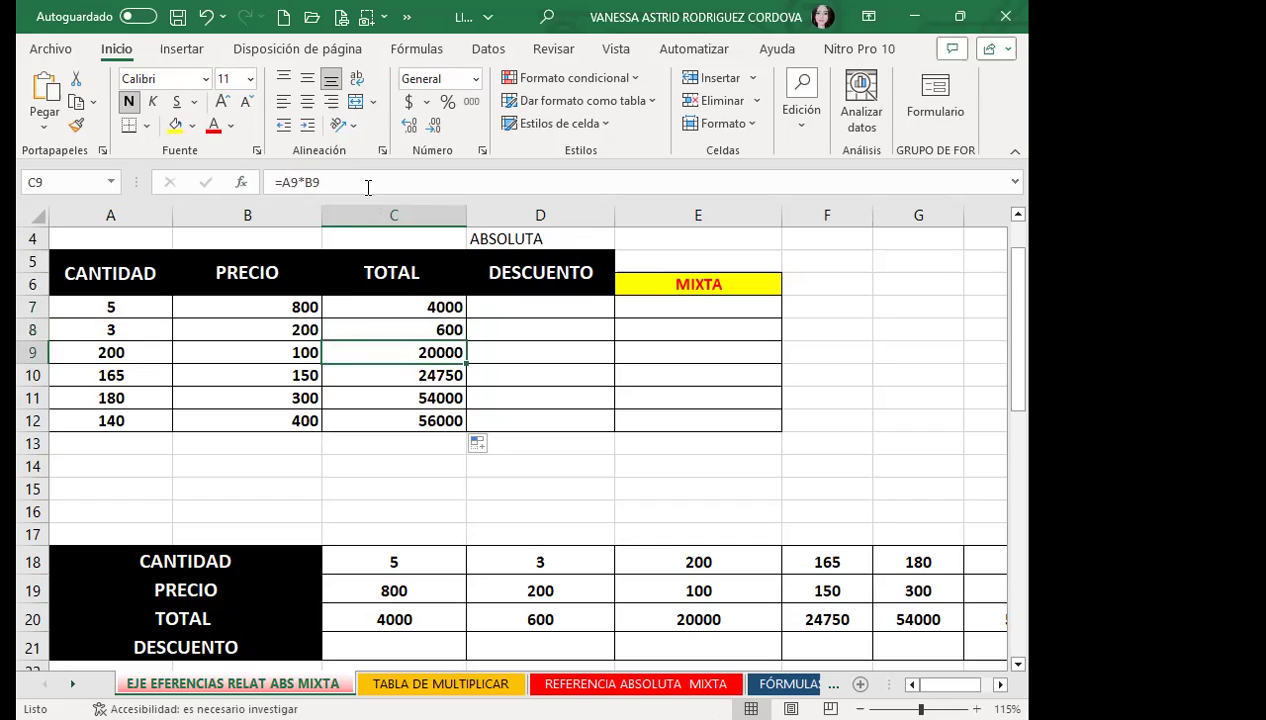
{"action": "left_click", "coordinate": [383, 424]}
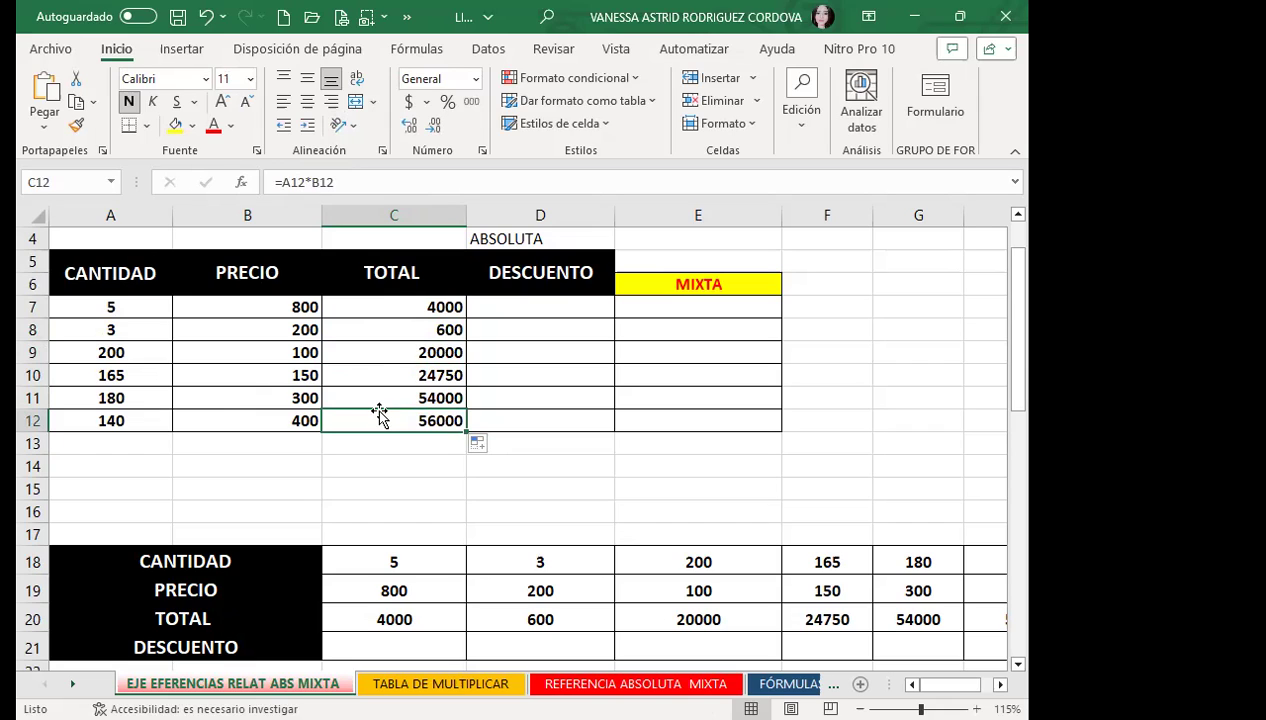
{"action": "left_click", "coordinate": [261, 445]}
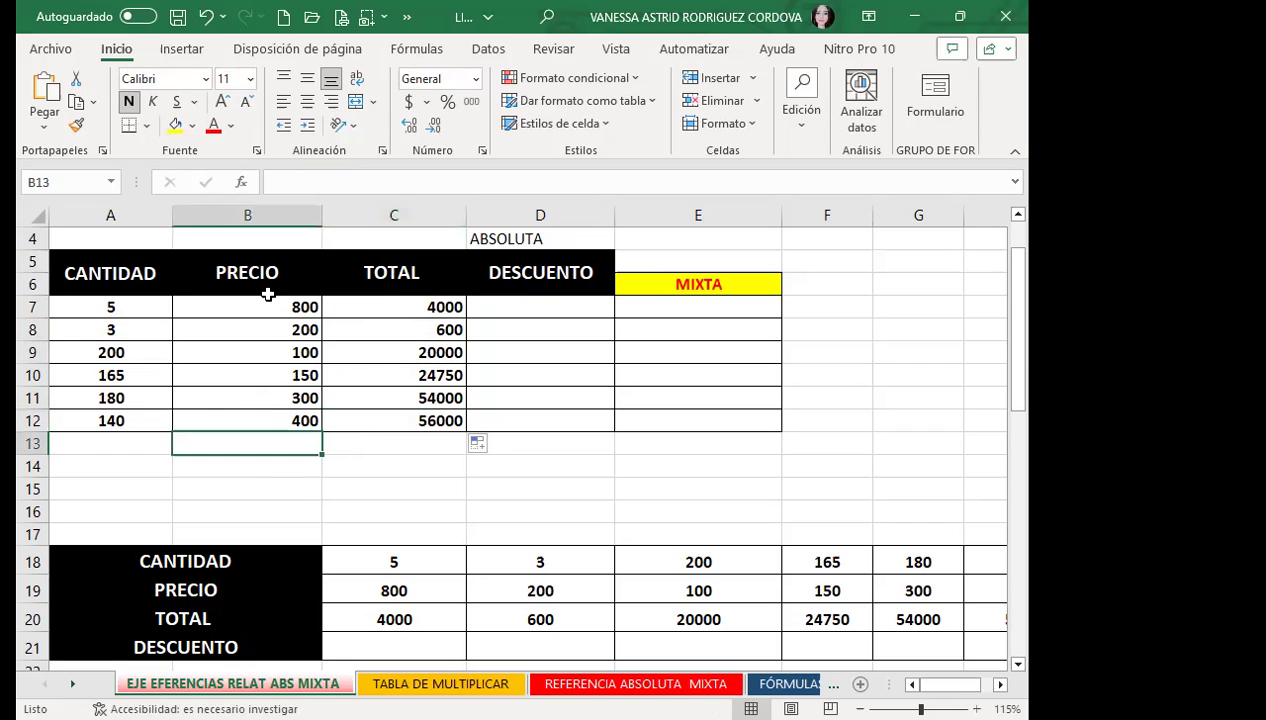
{"action": "left_click", "coordinate": [381, 305]}
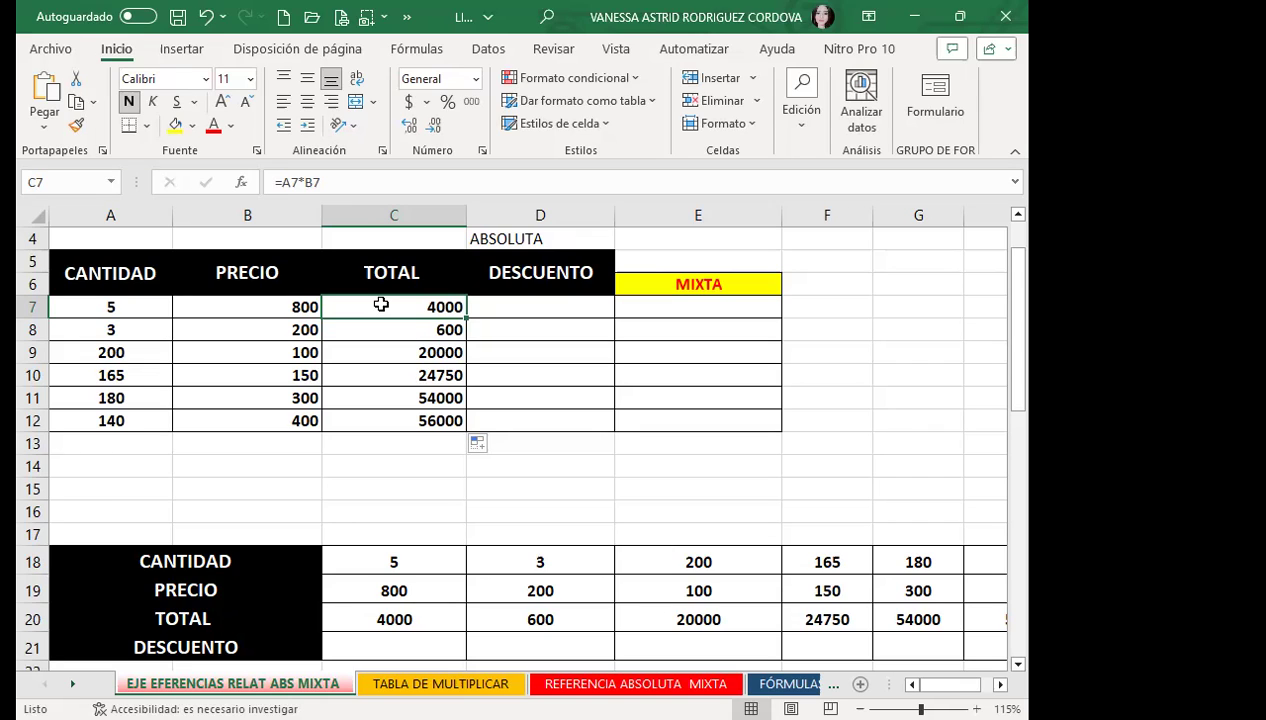
{"action": "left_click", "coordinate": [396, 593]}
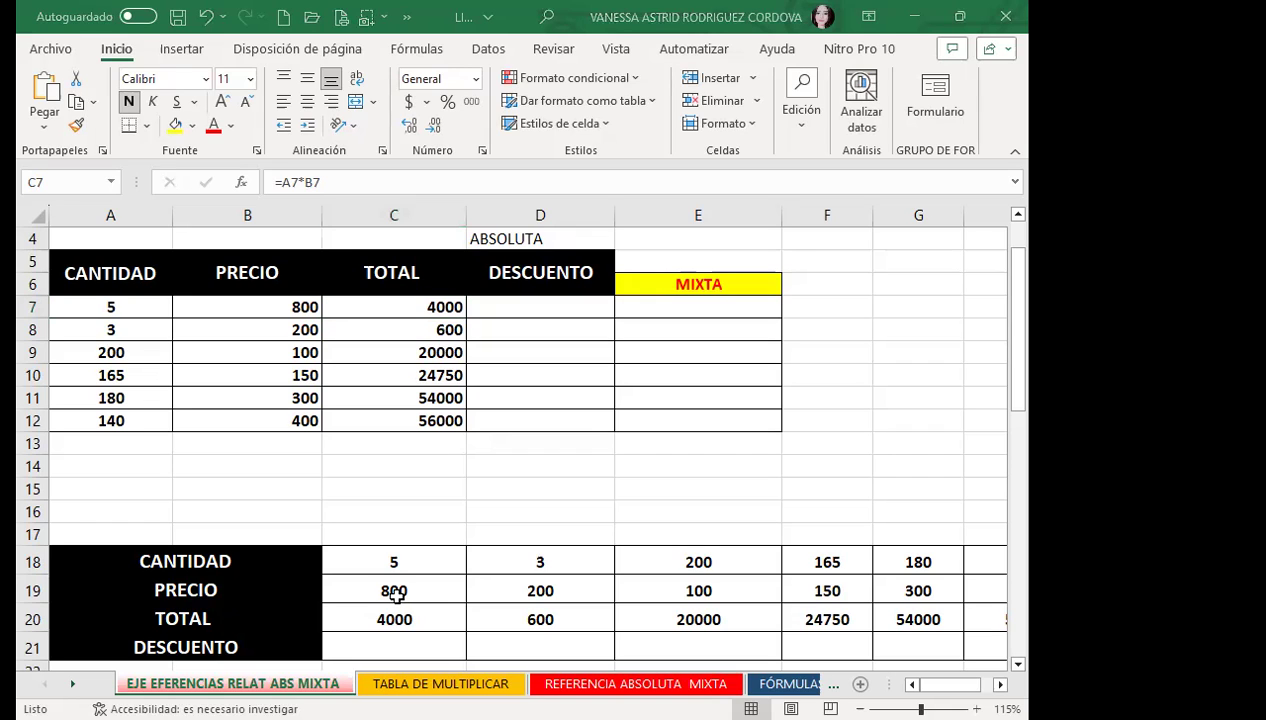
{"action": "left_click", "coordinate": [375, 306]}
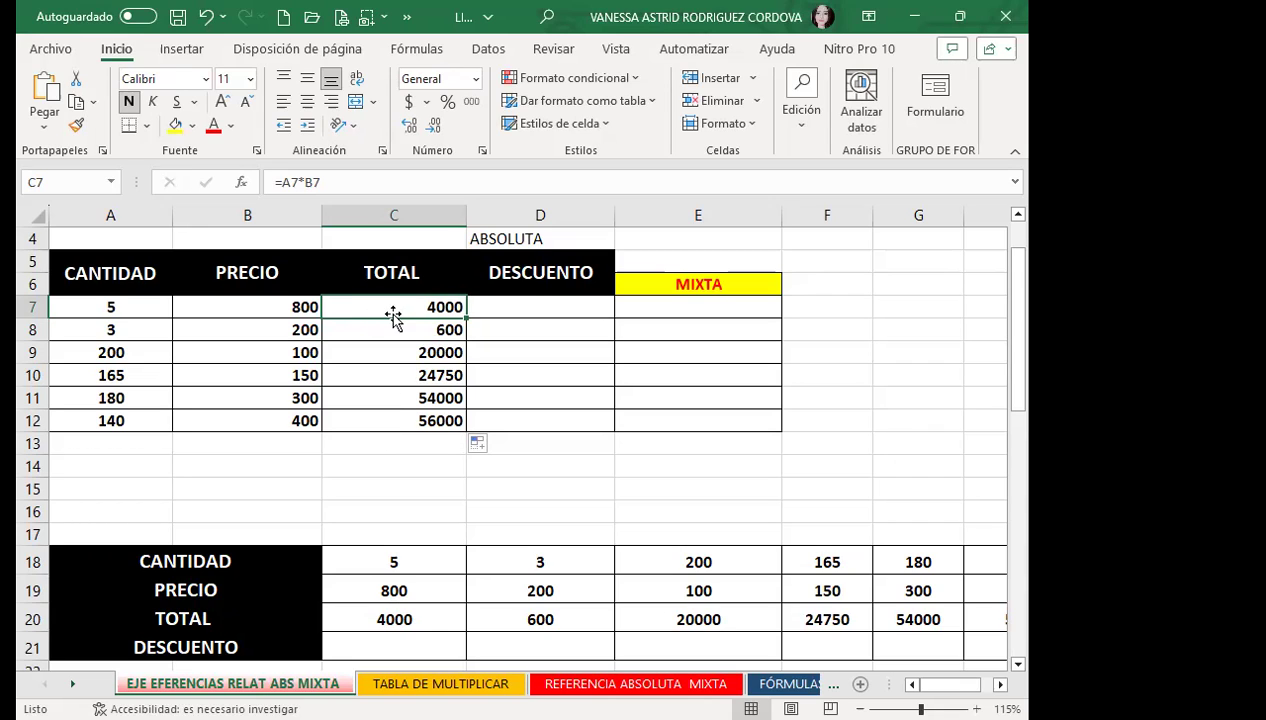
Step: Clear the previously copied totals from C8:C12
{"action": "left_click_drag", "start_coordinate": [392, 333], "coordinate": [382, 421]}
{"action": "key", "text": "Delete"}
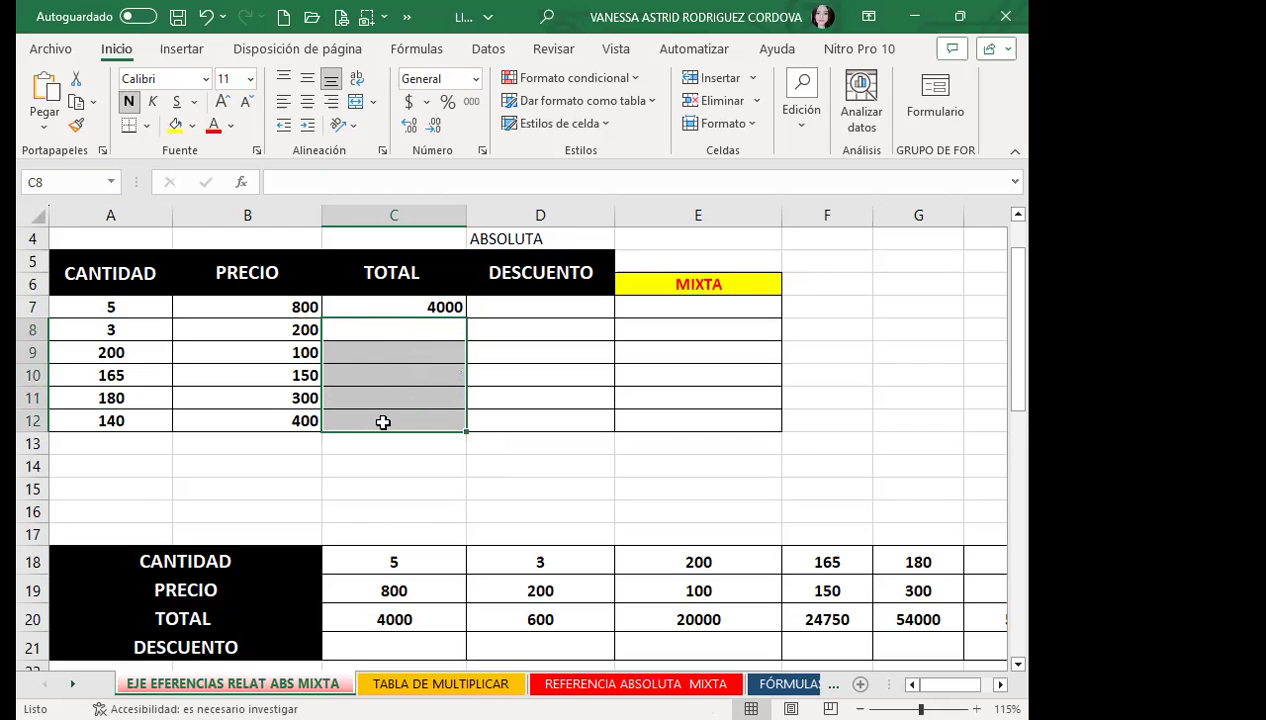
{"action": "left_click", "coordinate": [396, 288]}
Step: Copy =A7*B7 from C7 down to C12 and compare the formulas in C8 and C7
{"action": "left_click", "coordinate": [402, 308]}
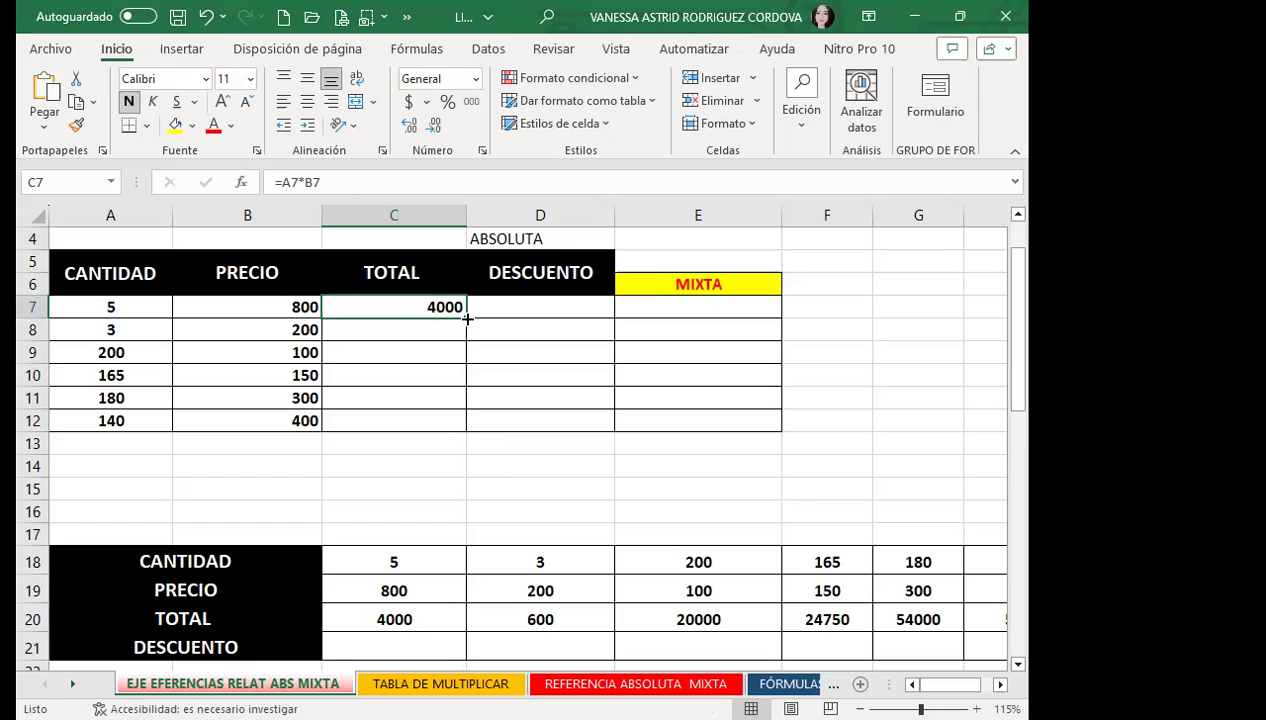
{"action": "left_click_drag", "start_coordinate": [467, 318], "coordinate": [467, 318]}
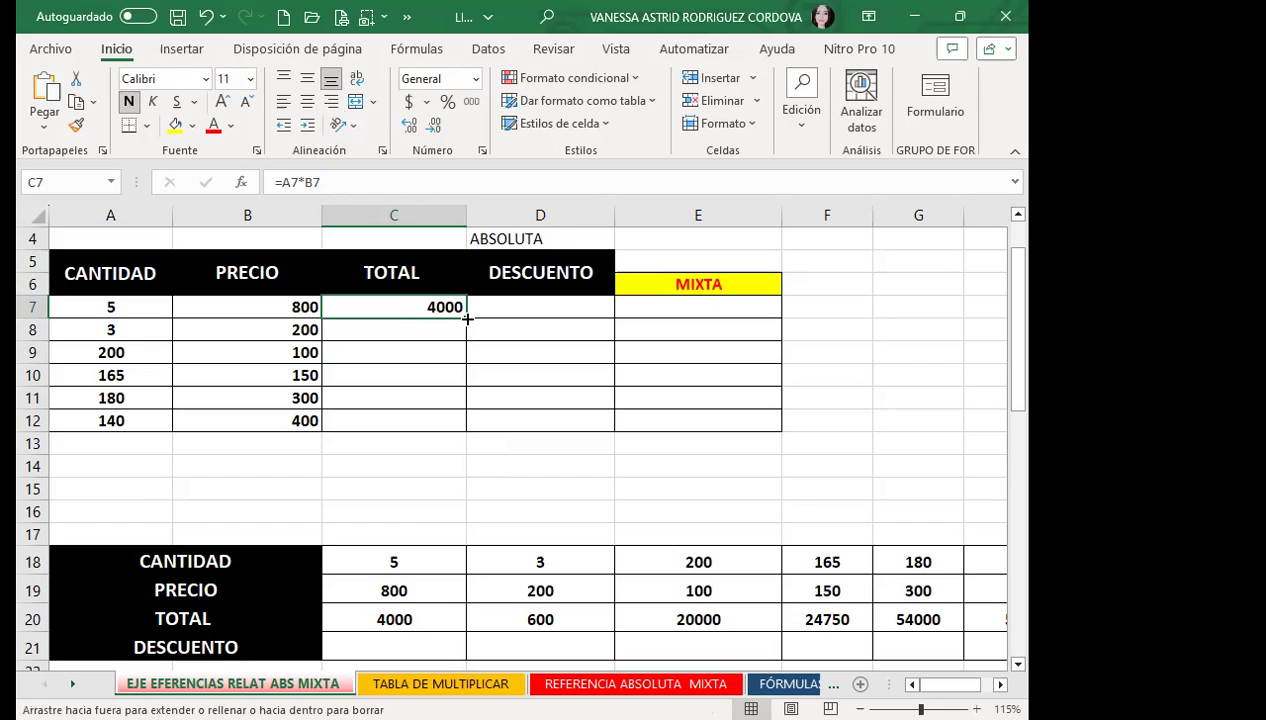
{"action": "left_click_drag", "start_coordinate": [467, 318], "coordinate": [460, 426]}
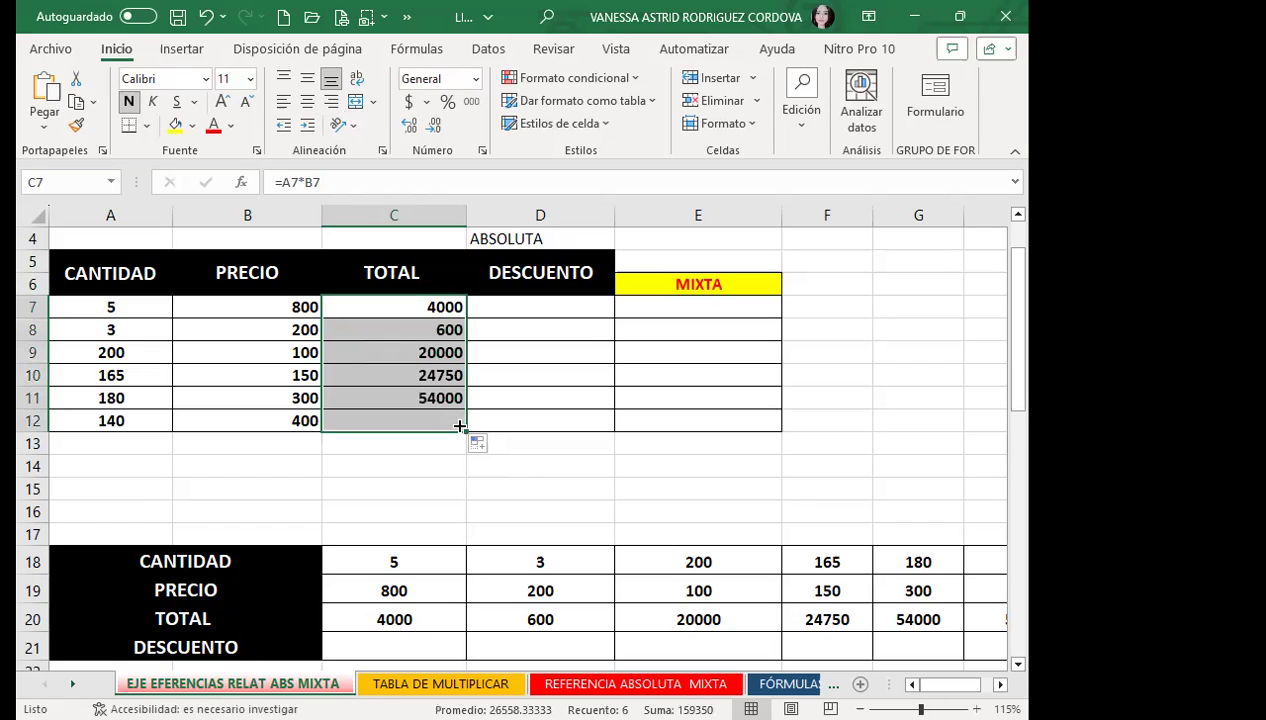
{"action": "left_click", "coordinate": [410, 335]}
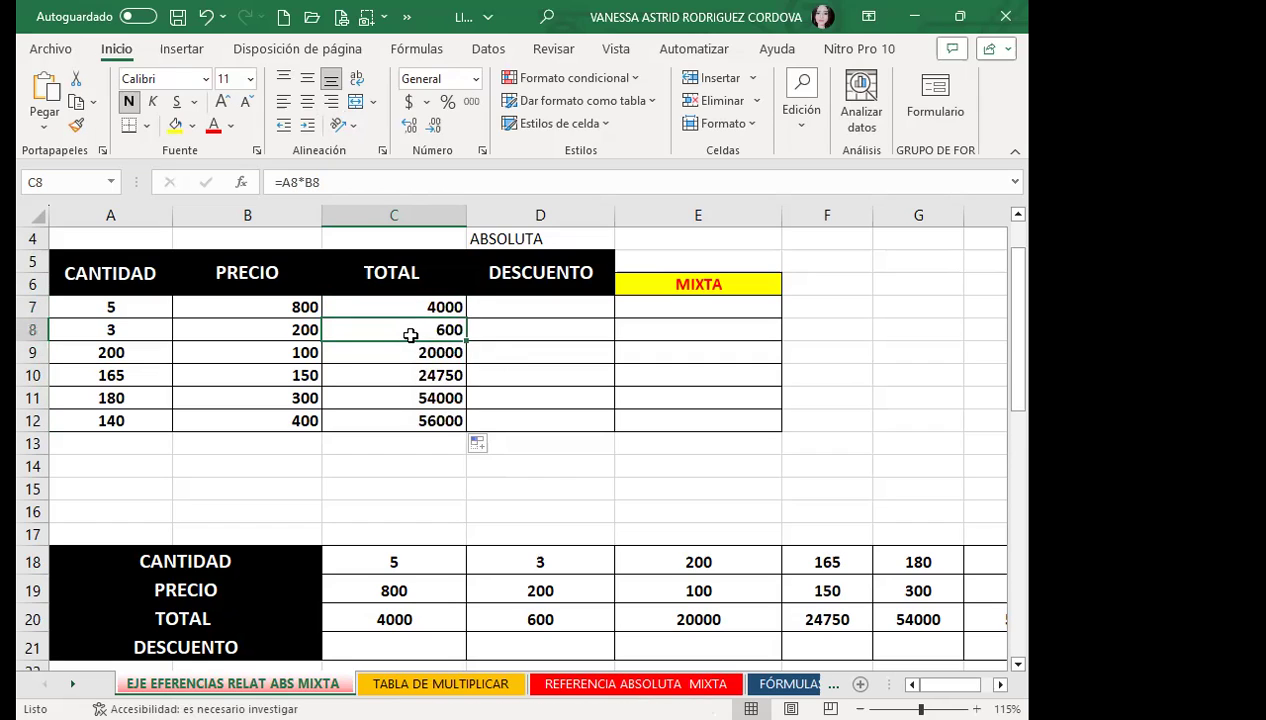
{"action": "left_click", "coordinate": [422, 288]}
{"action": "left_click", "coordinate": [405, 305]}
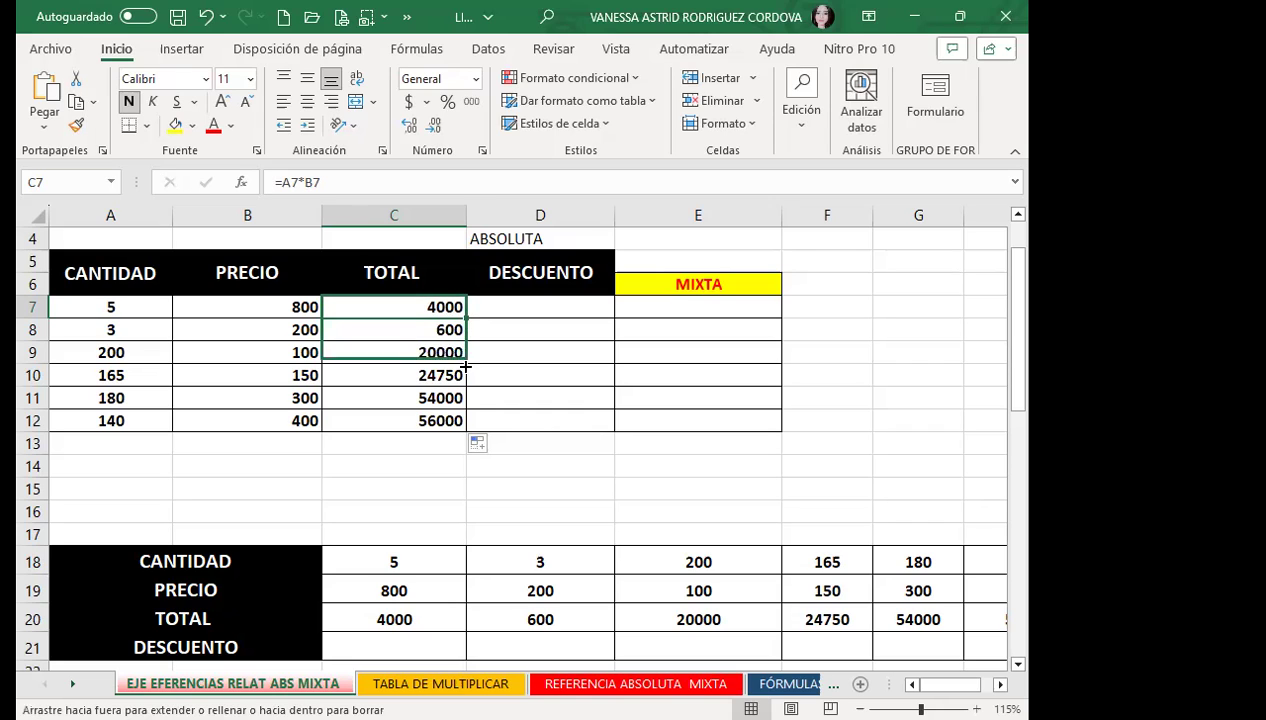
Step: Refill C8:C12 from C7 and select the copied totals
{"action": "left_click_drag", "start_coordinate": [467, 317], "coordinate": [467, 424]}
{"action": "key", "text": "shift+Up"}
{"action": "key", "text": "shift+Up"}
{"action": "key", "text": "shift+Up"}
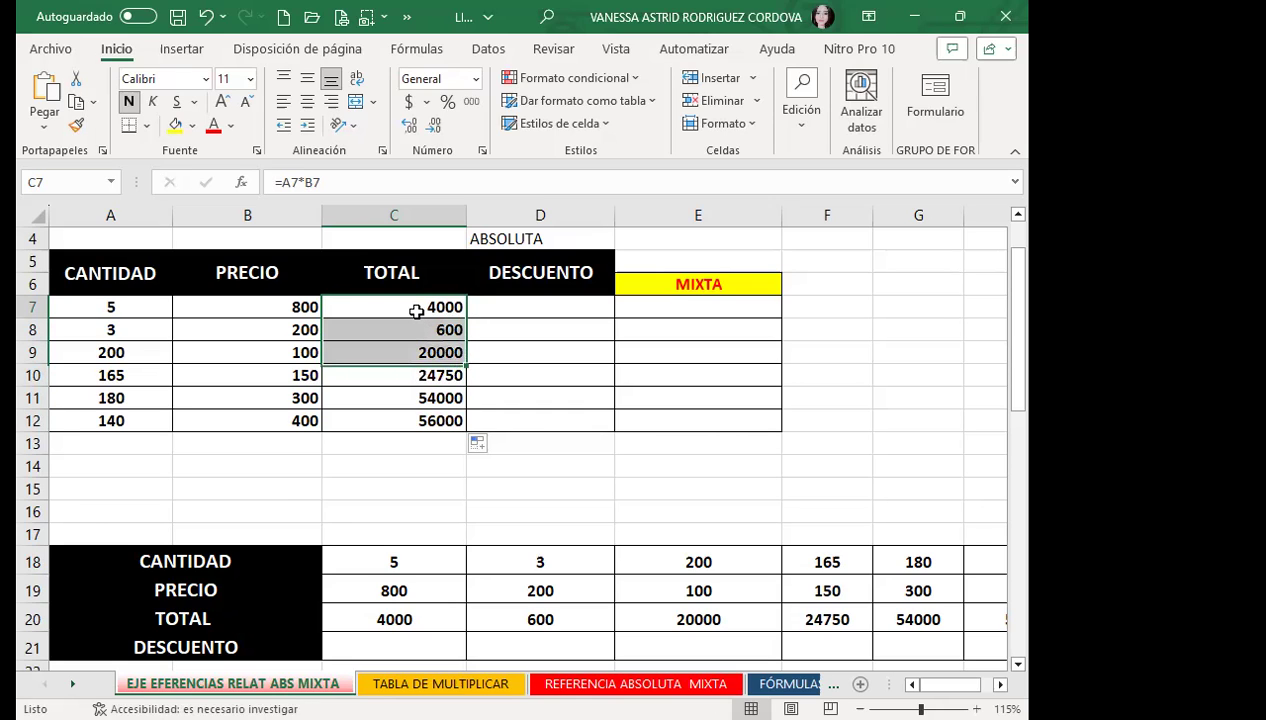
{"action": "left_click", "coordinate": [416, 311]}
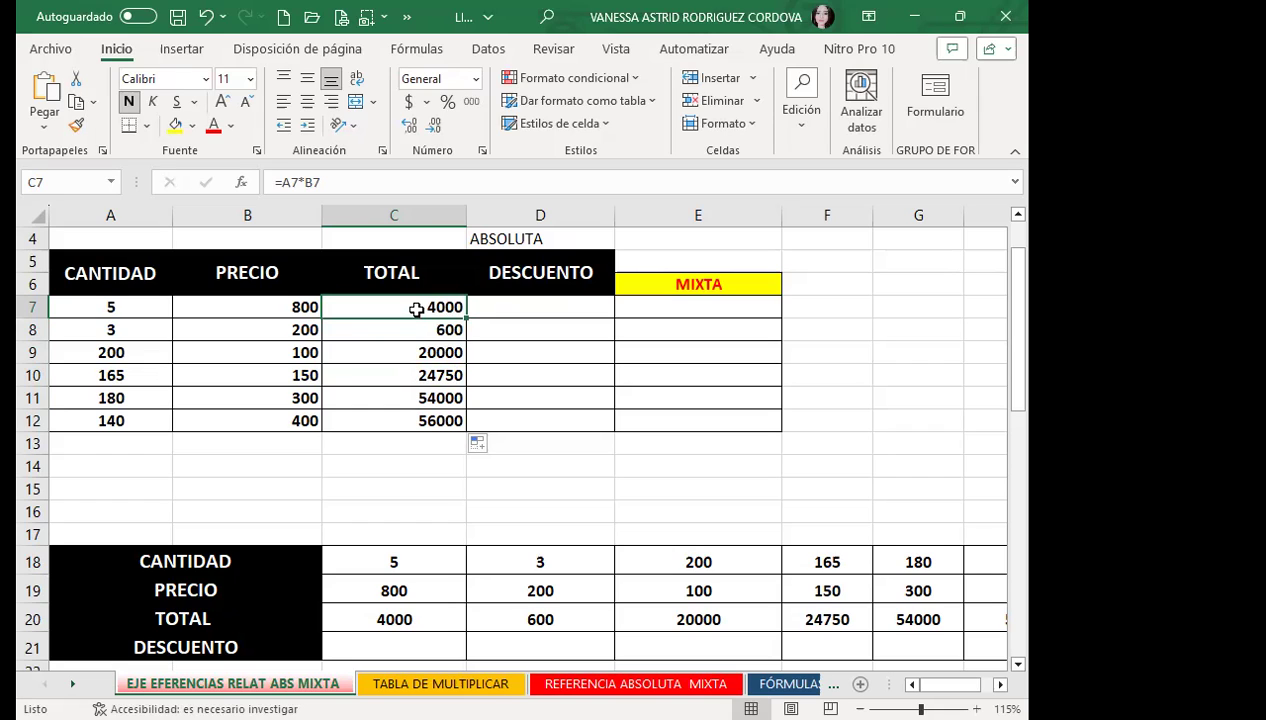
{"action": "left_click_drag", "start_coordinate": [407, 333], "coordinate": [416, 415]}
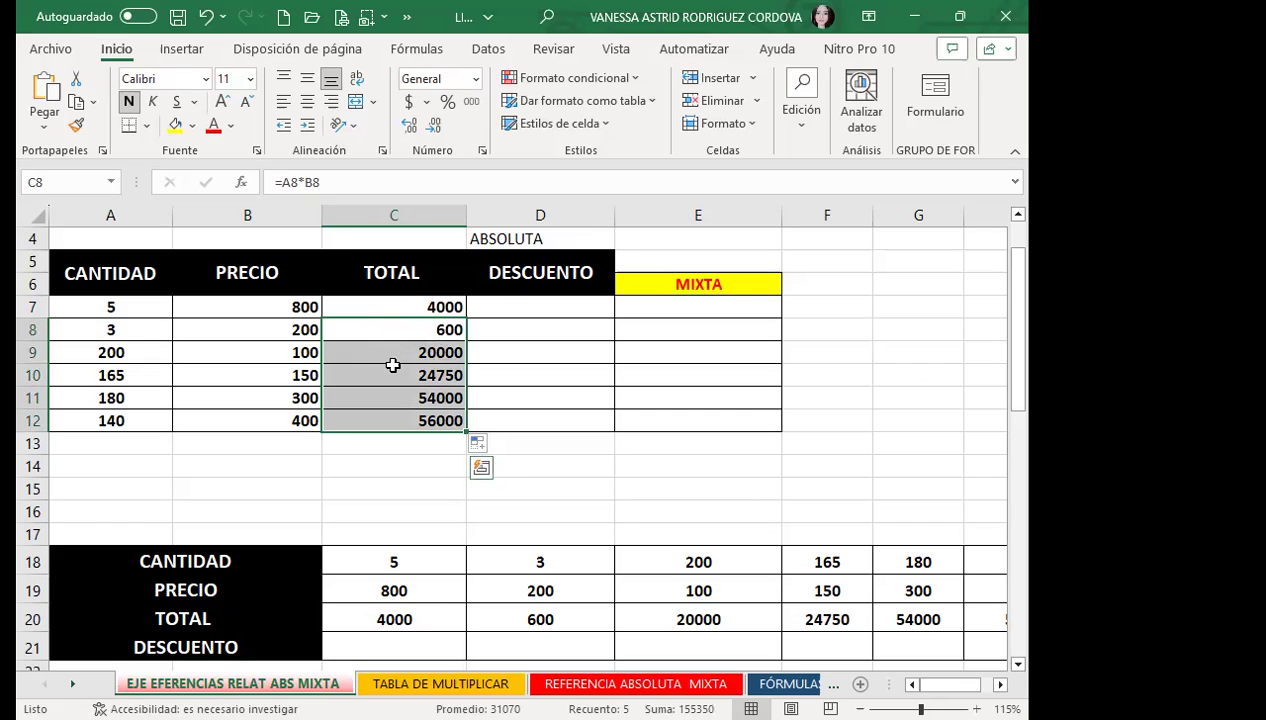
{"action": "left_click", "coordinate": [373, 305]}
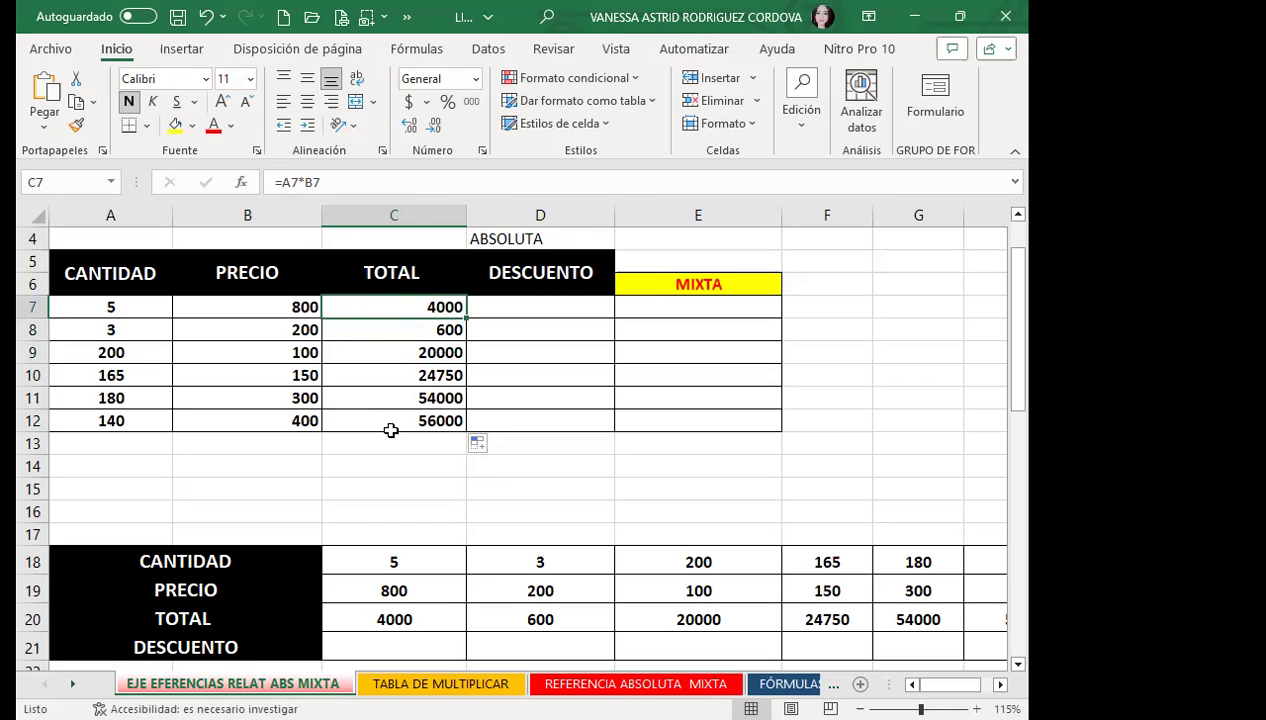
Step: Delete the totals in C8:C12, leaving only C7's 4000 formula
{"action": "left_click_drag", "start_coordinate": [405, 329], "coordinate": [404, 417]}
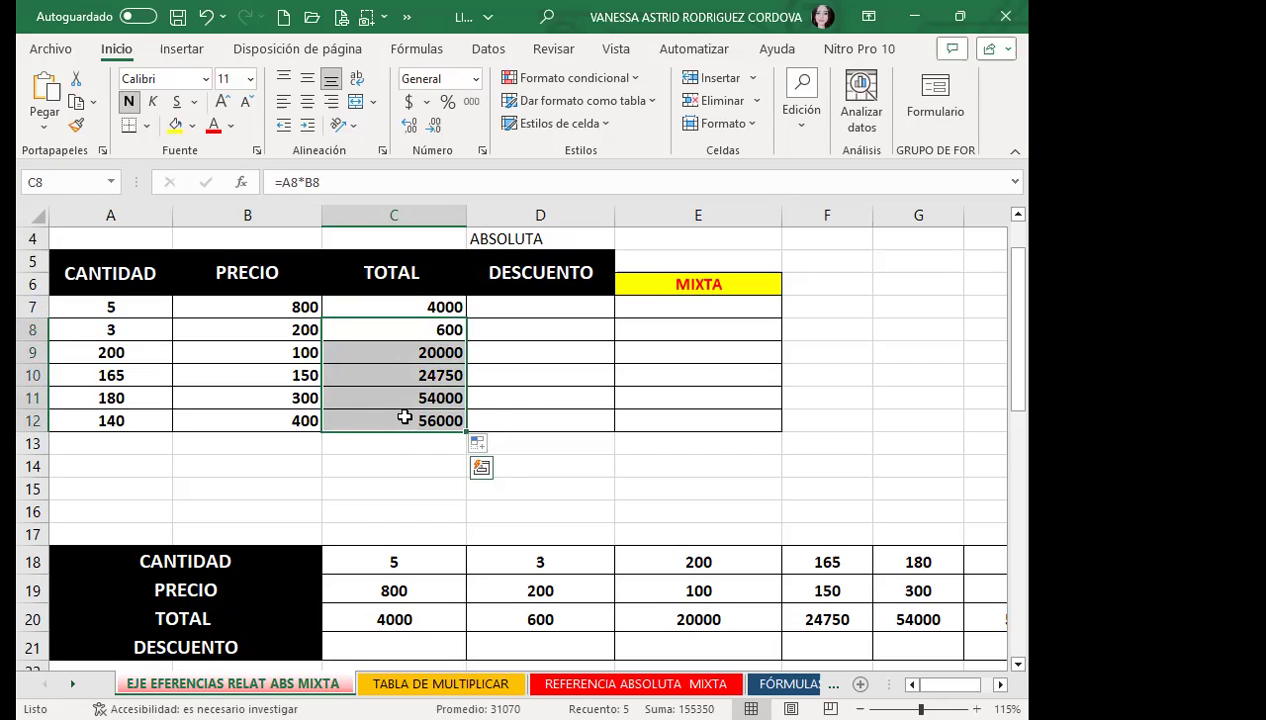
{"action": "key", "text": "Delete"}
{"action": "left_click", "coordinate": [416, 303]}
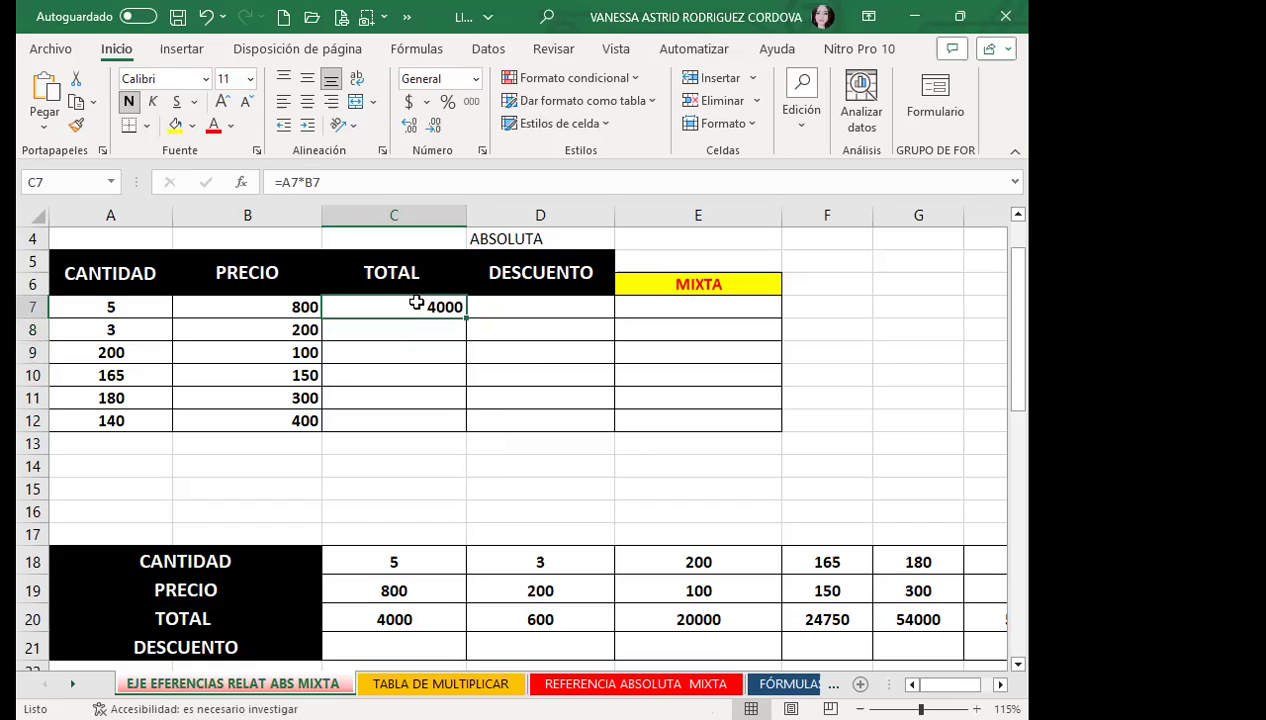
{"action": "left_click_drag", "start_coordinate": [416, 303], "coordinate": [410, 420]}
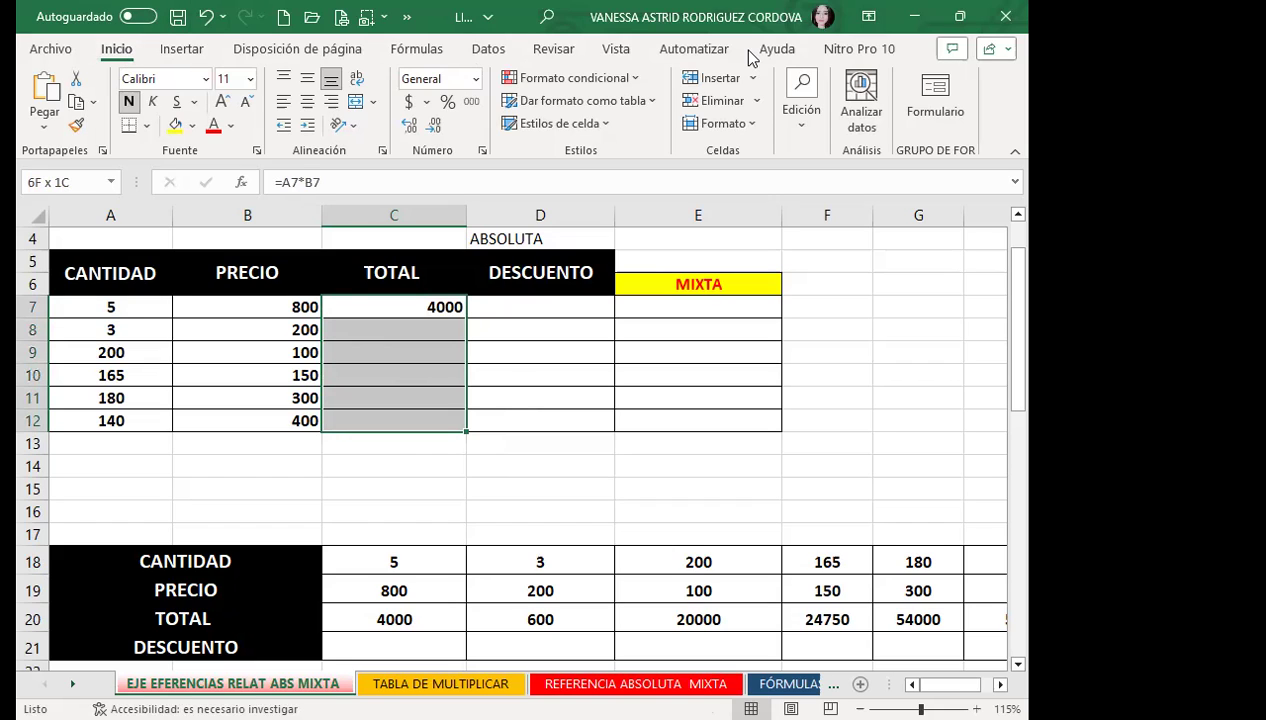
{"action": "left_click", "coordinate": [803, 125]}
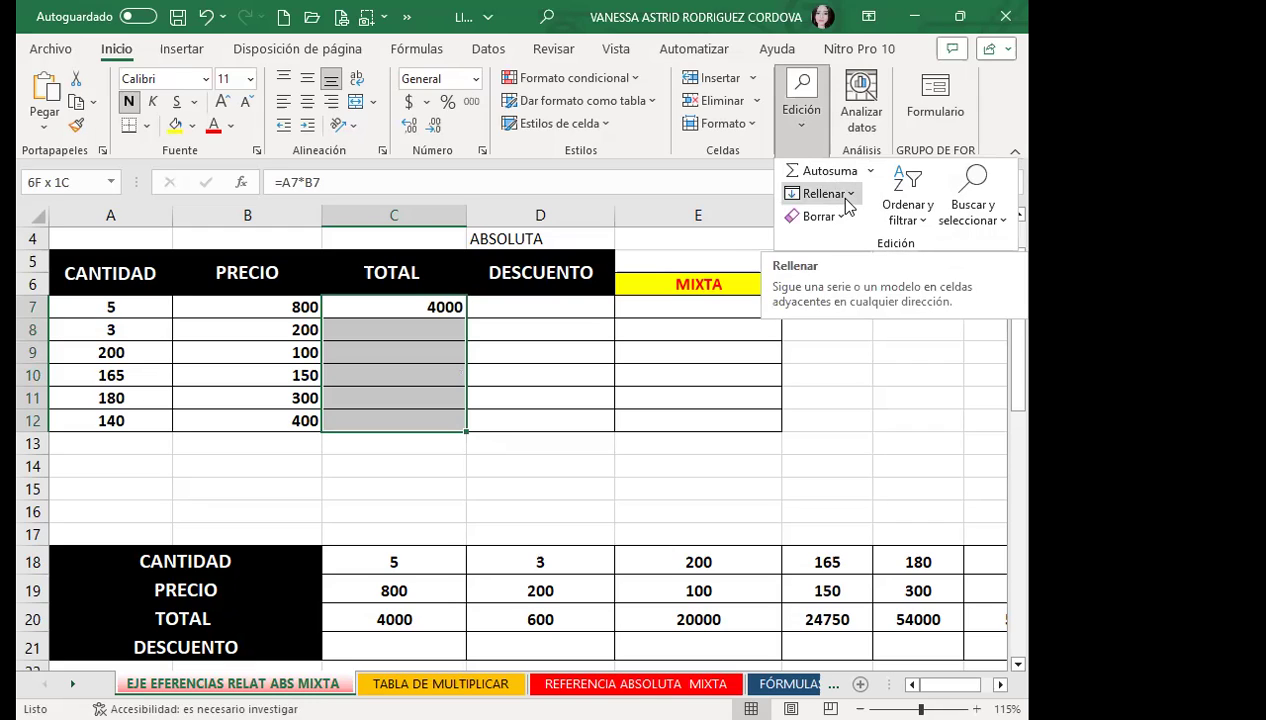
{"action": "left_click", "coordinate": [855, 197]}
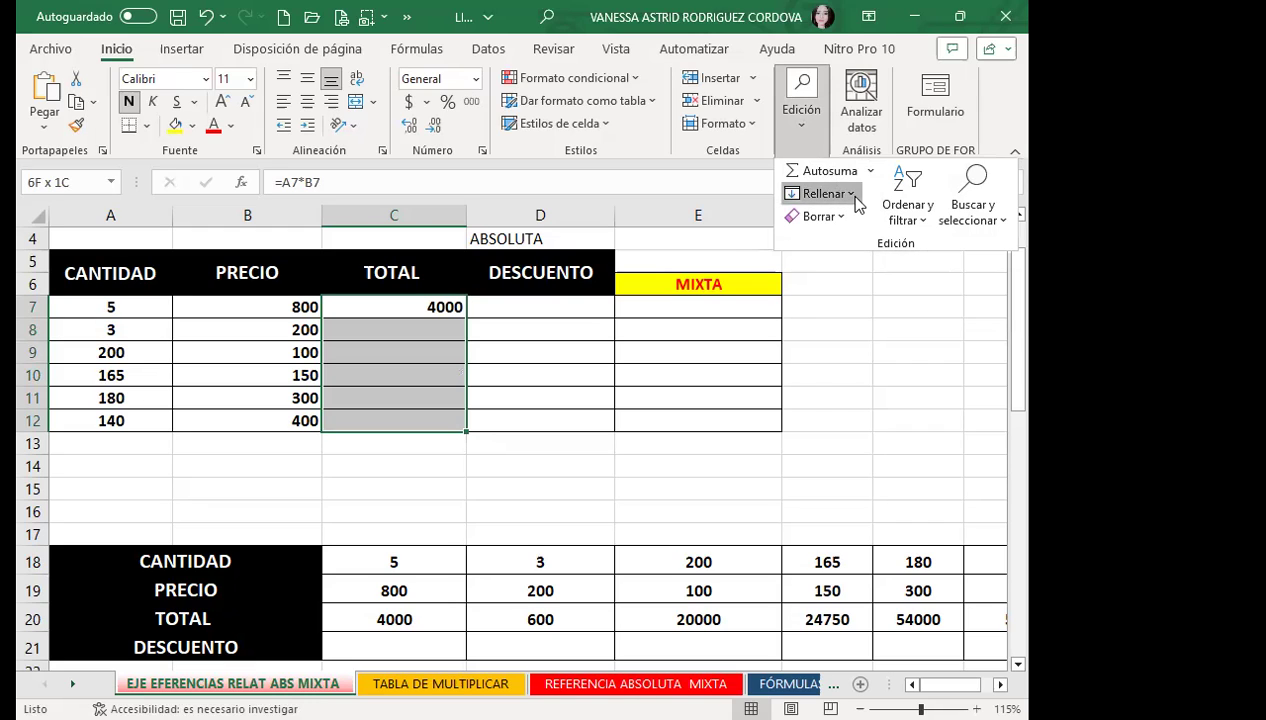
{"action": "left_click", "coordinate": [818, 362]}
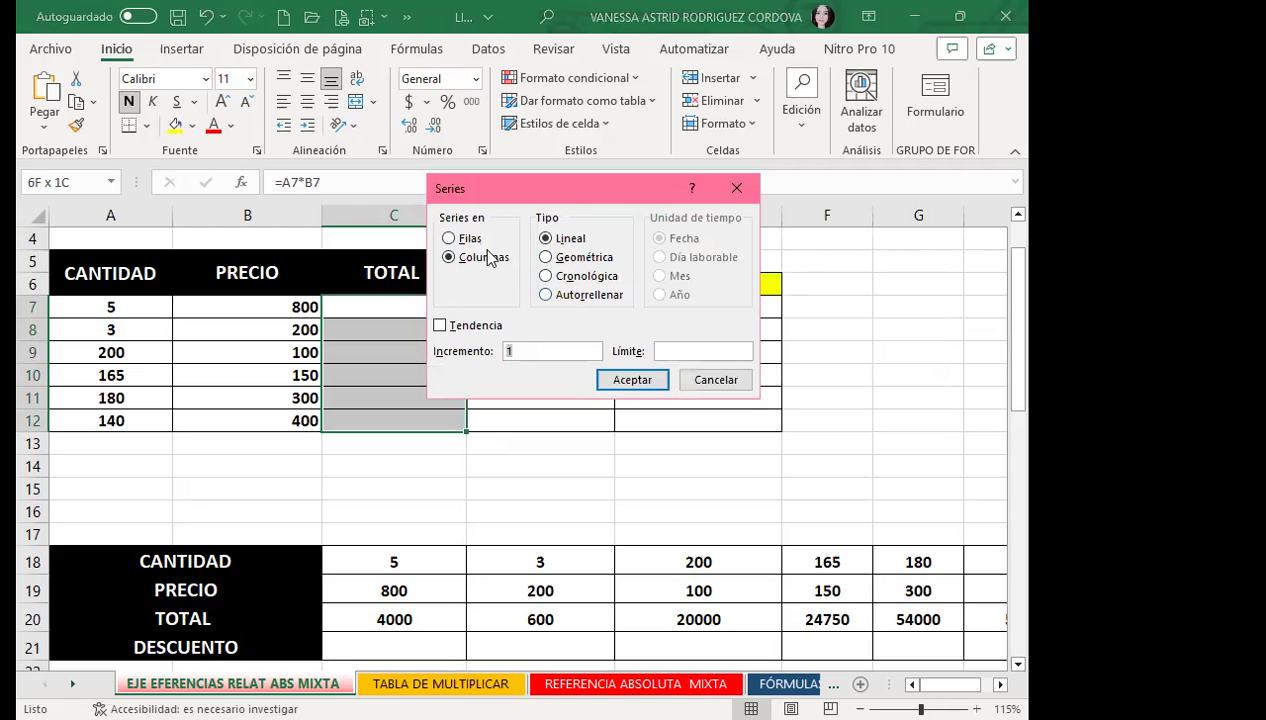
{"action": "left_click", "coordinate": [546, 294]}
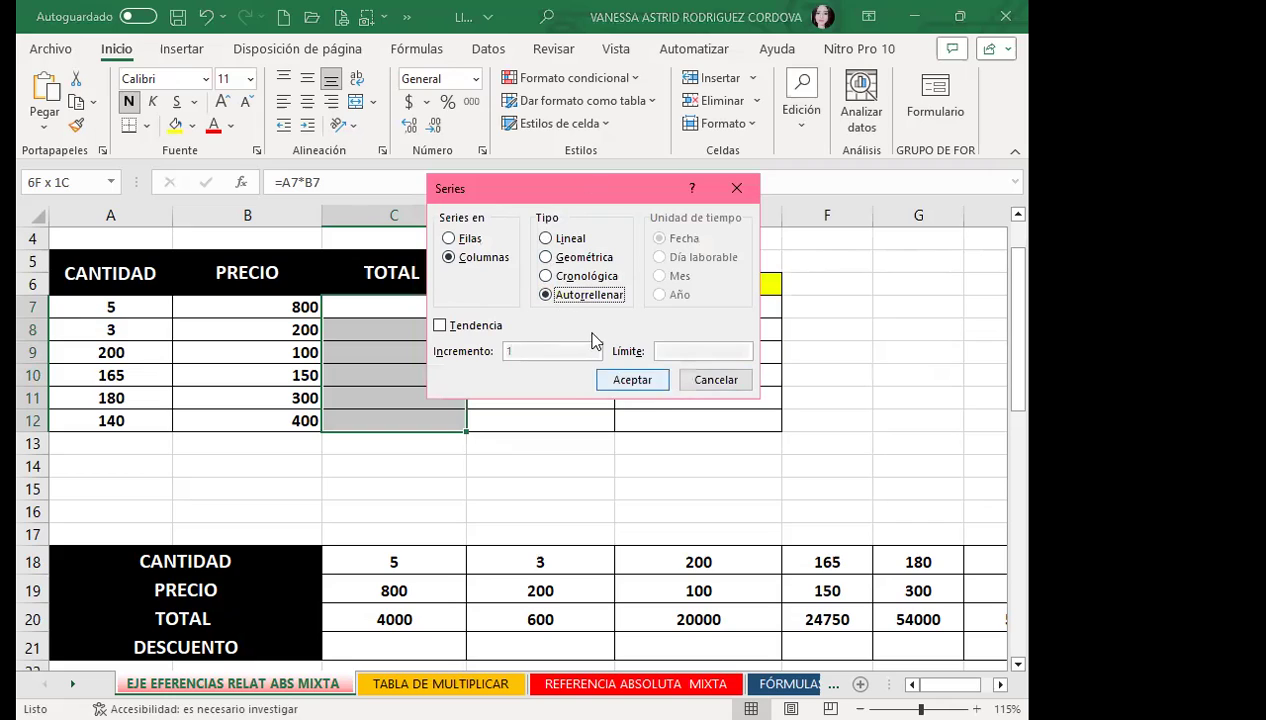
{"action": "key", "text": "Tab"}
{"action": "key", "text": "Tab"}
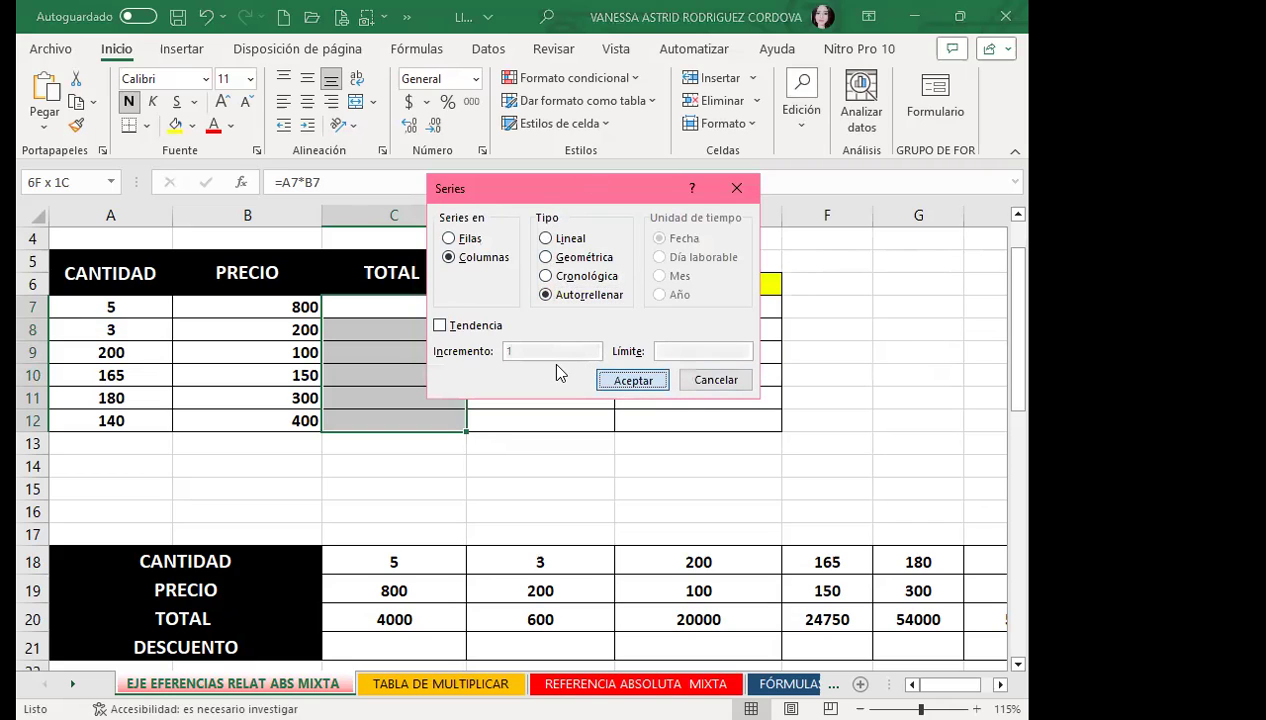
{"action": "key", "text": "Return"}
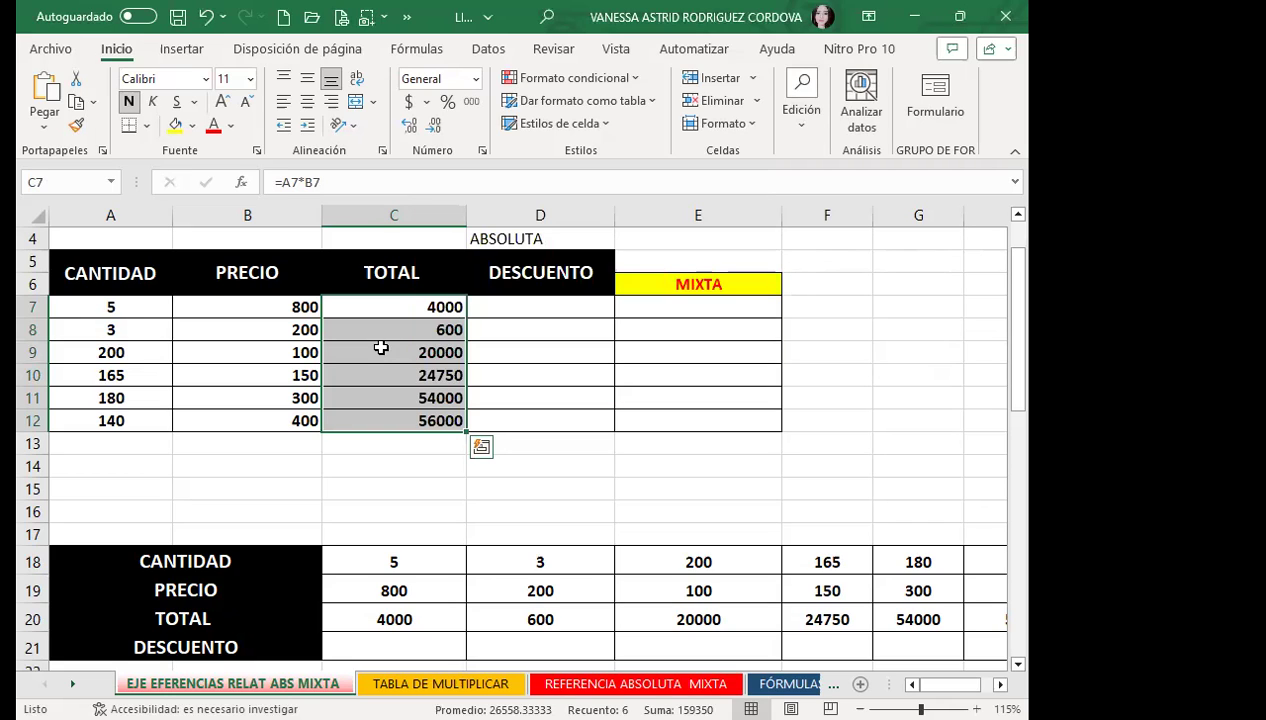
{"action": "left_click", "coordinate": [381, 348]}
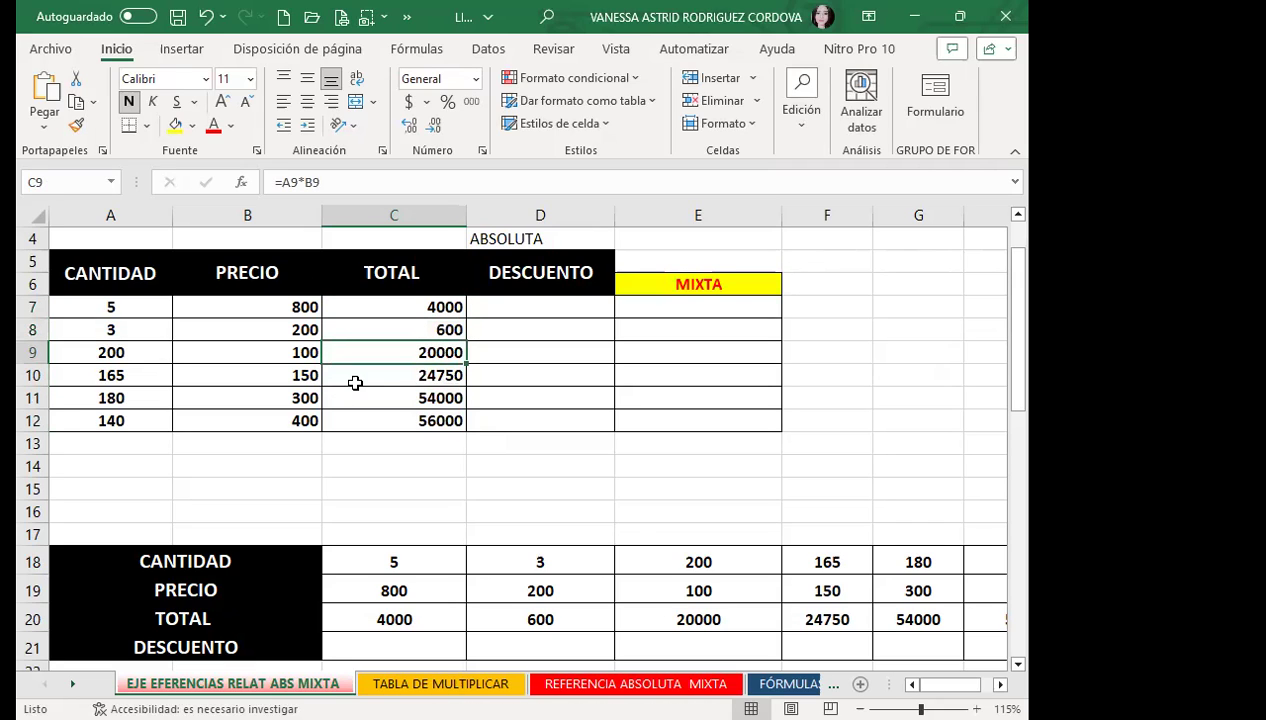
{"action": "left_click", "coordinate": [356, 380]}
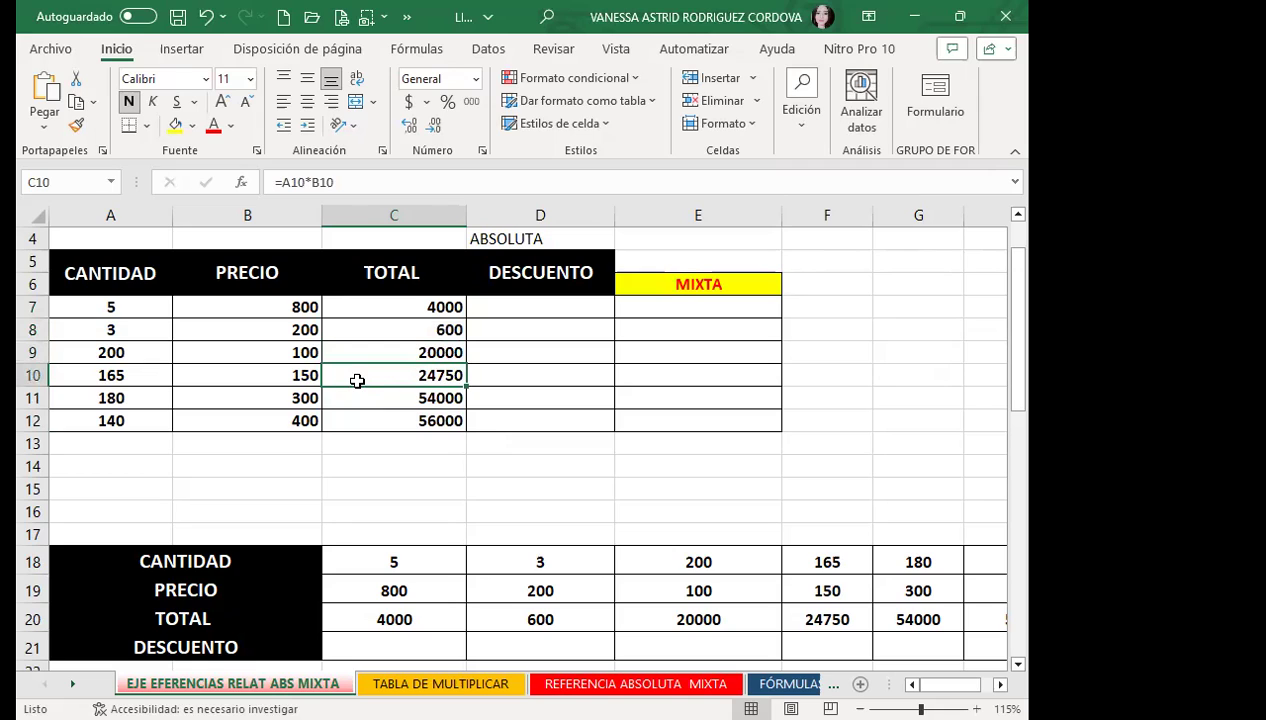
{"action": "left_click_drag", "start_coordinate": [400, 331], "coordinate": [398, 418]}
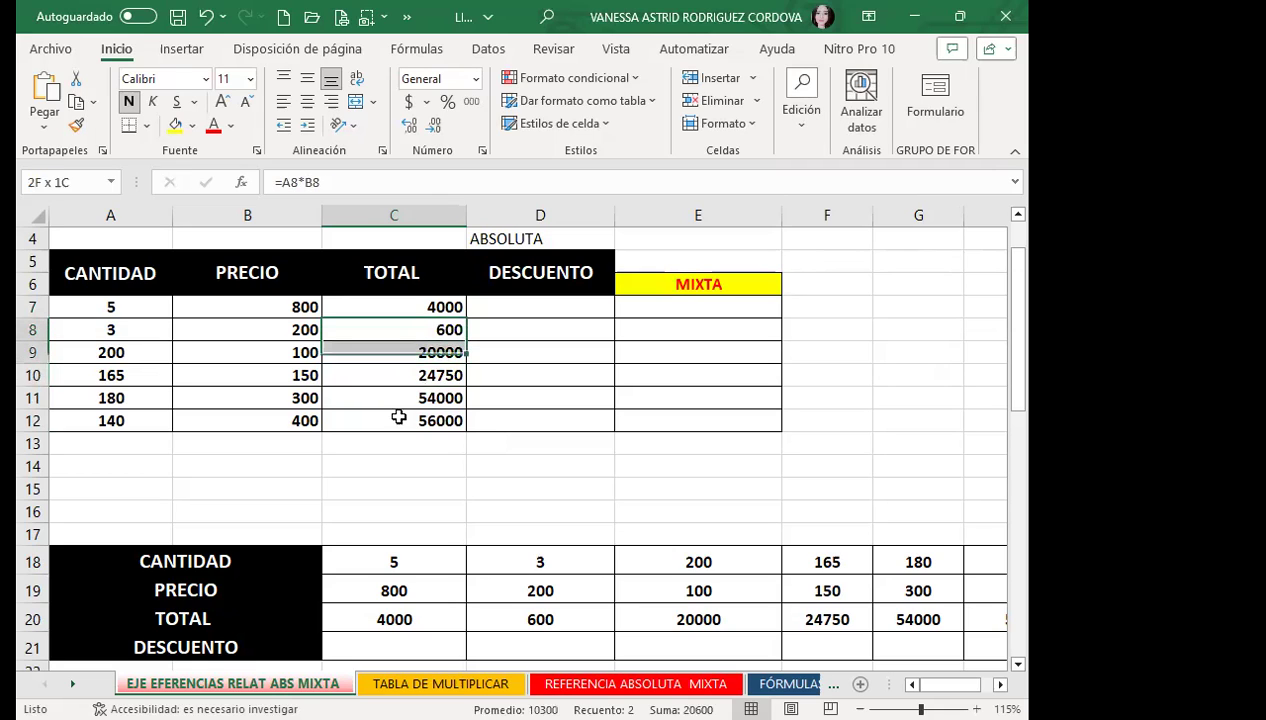
Step: Clear C8:C12 and select C7:C12 for filling
{"action": "key", "text": "Delete"}
{"action": "left_click", "coordinate": [398, 302]}
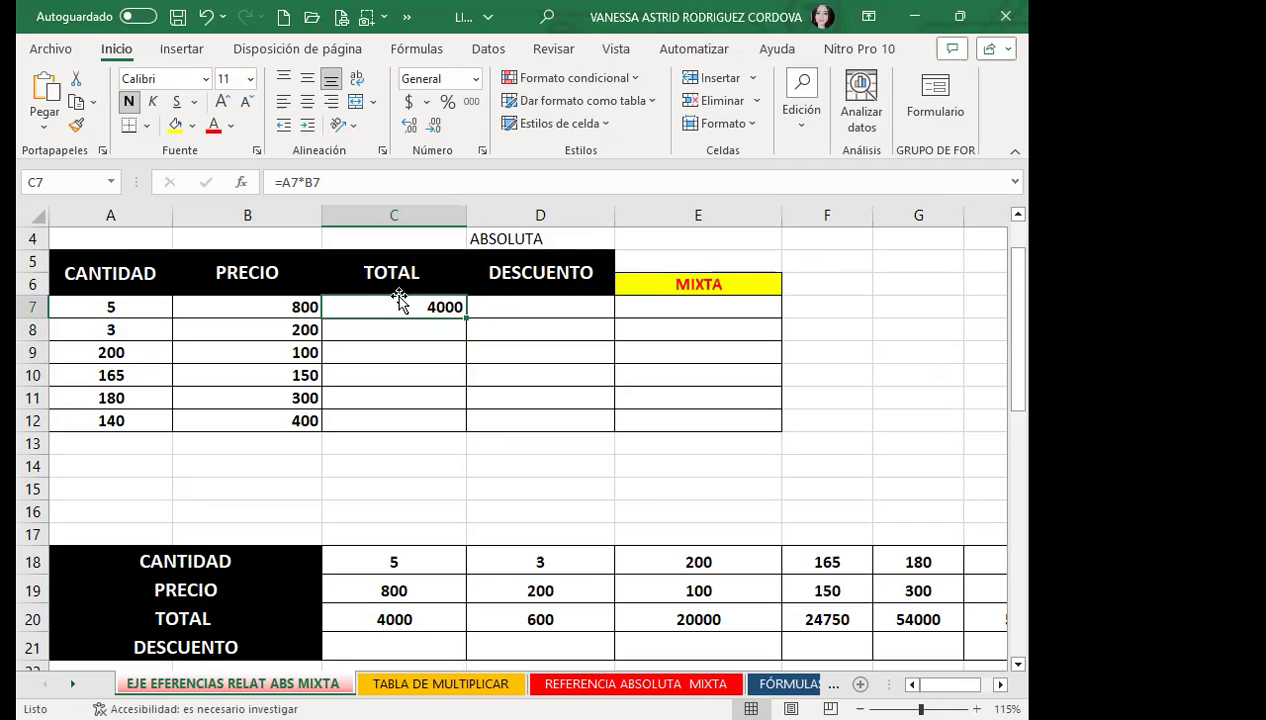
{"action": "key", "text": "shift+Down"}
{"action": "key", "text": "shift+Down"}
{"action": "key", "text": "shift+Down"}
{"action": "key", "text": "shift+Down"}
{"action": "key", "text": "shift+Down"}
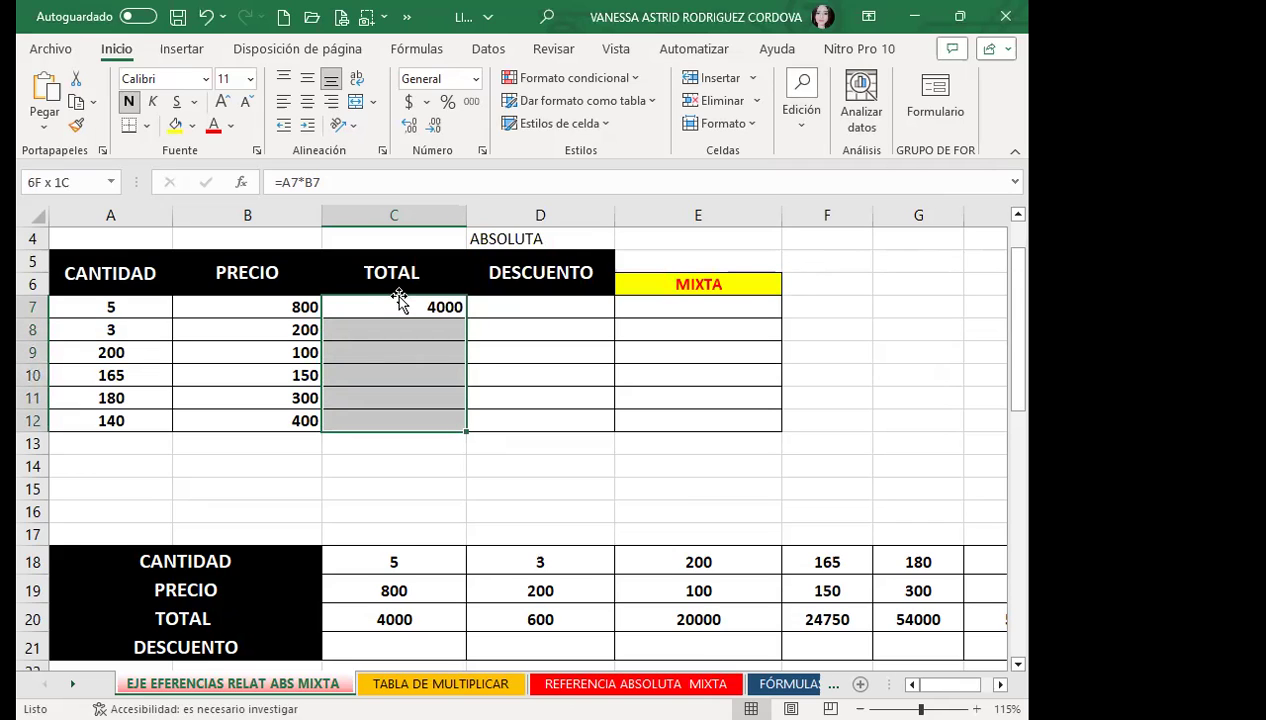
Step: Fill C7:C12 with the C7 formula through Inicio > Rellenar > Series, using Autorrellenar
{"action": "key", "text": "alt"}
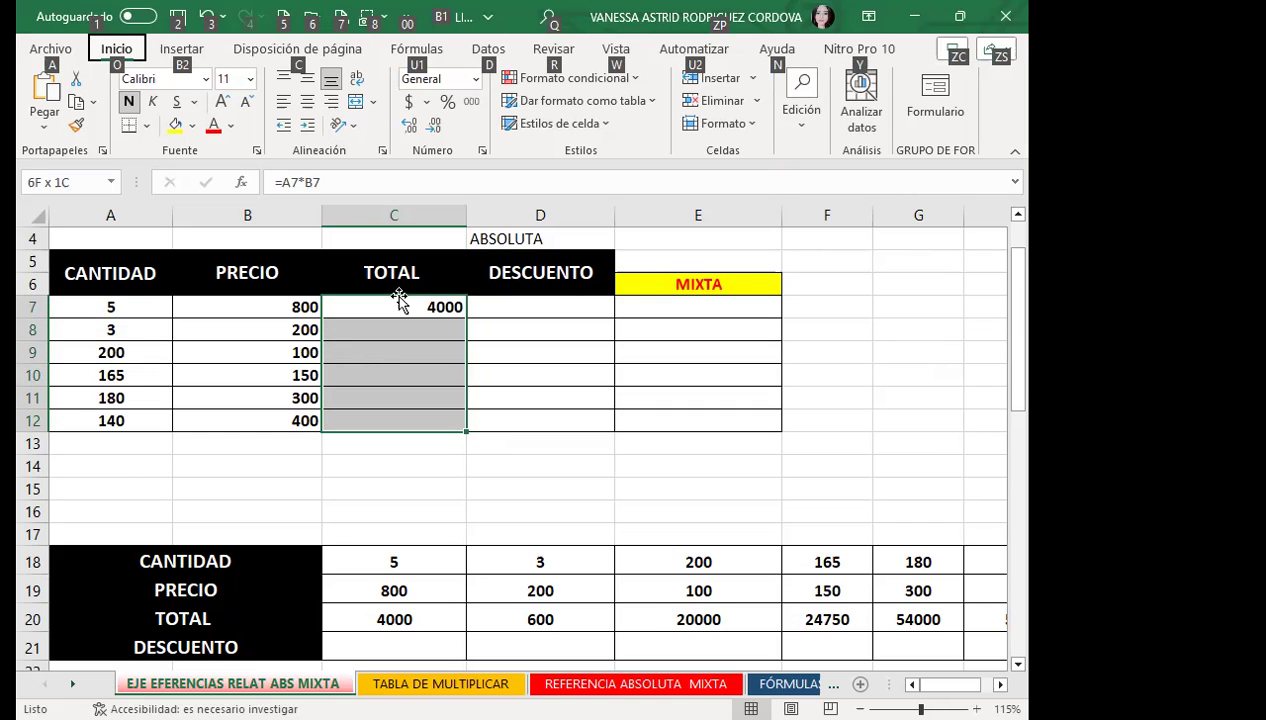
{"action": "key", "text": "o"}
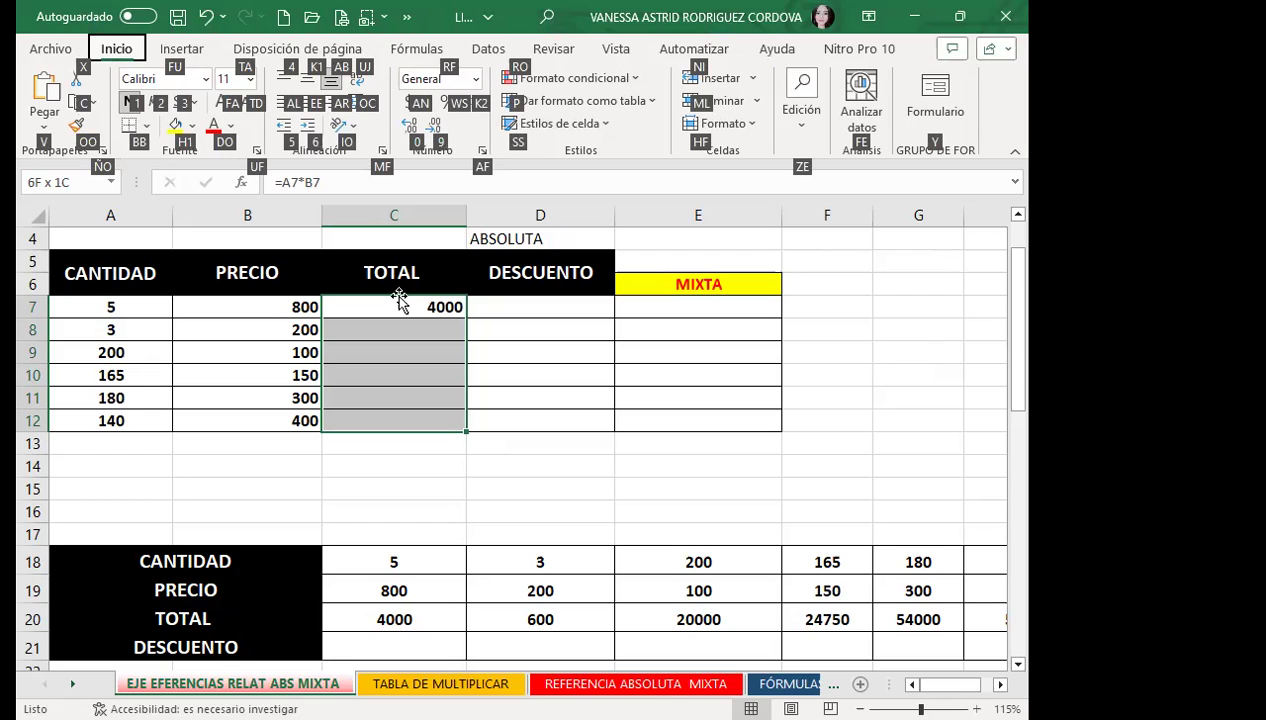
{"action": "key", "text": "z"}
{"action": "key", "text": "e"}
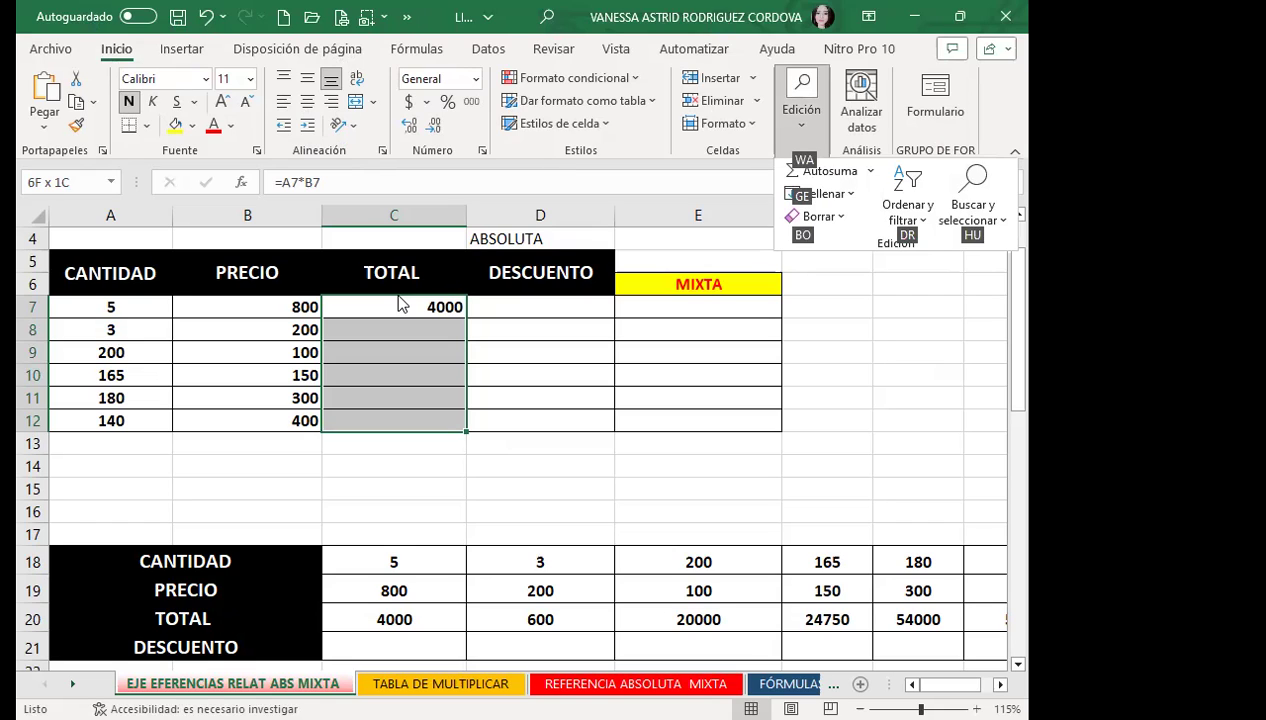
{"action": "key", "text": "g"}
{"action": "key", "text": "e"}
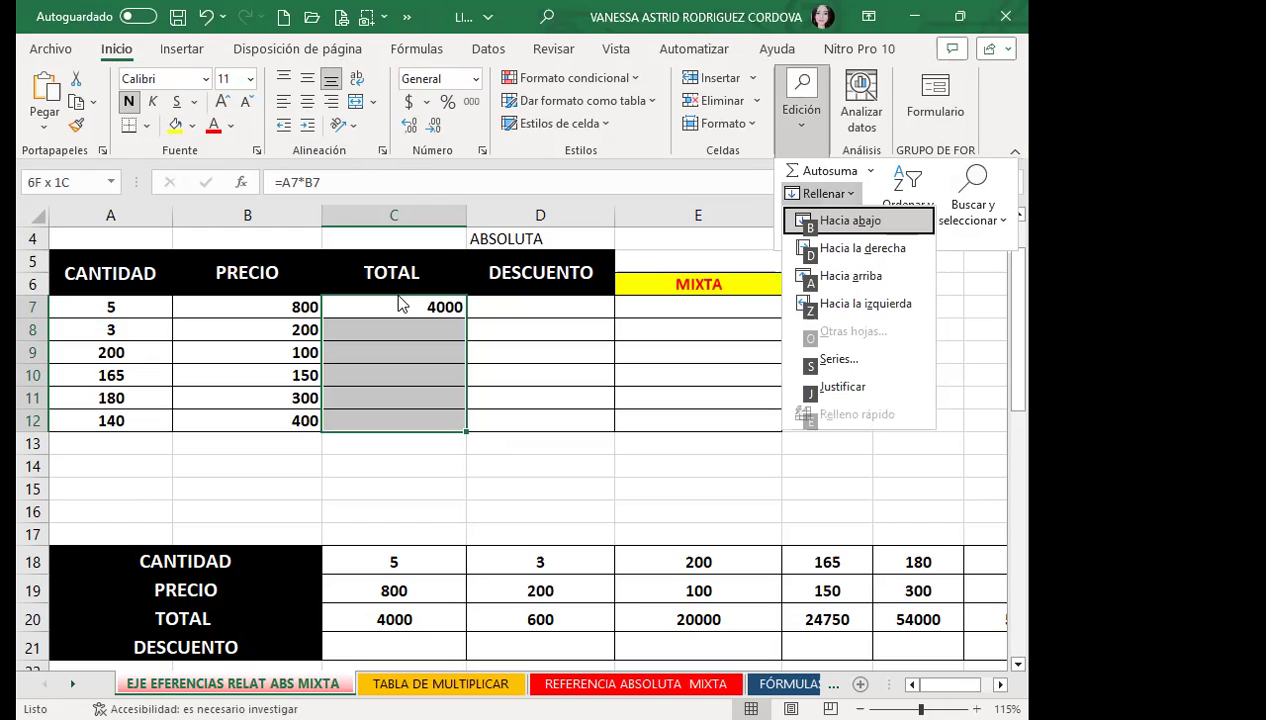
{"action": "key", "text": "s"}
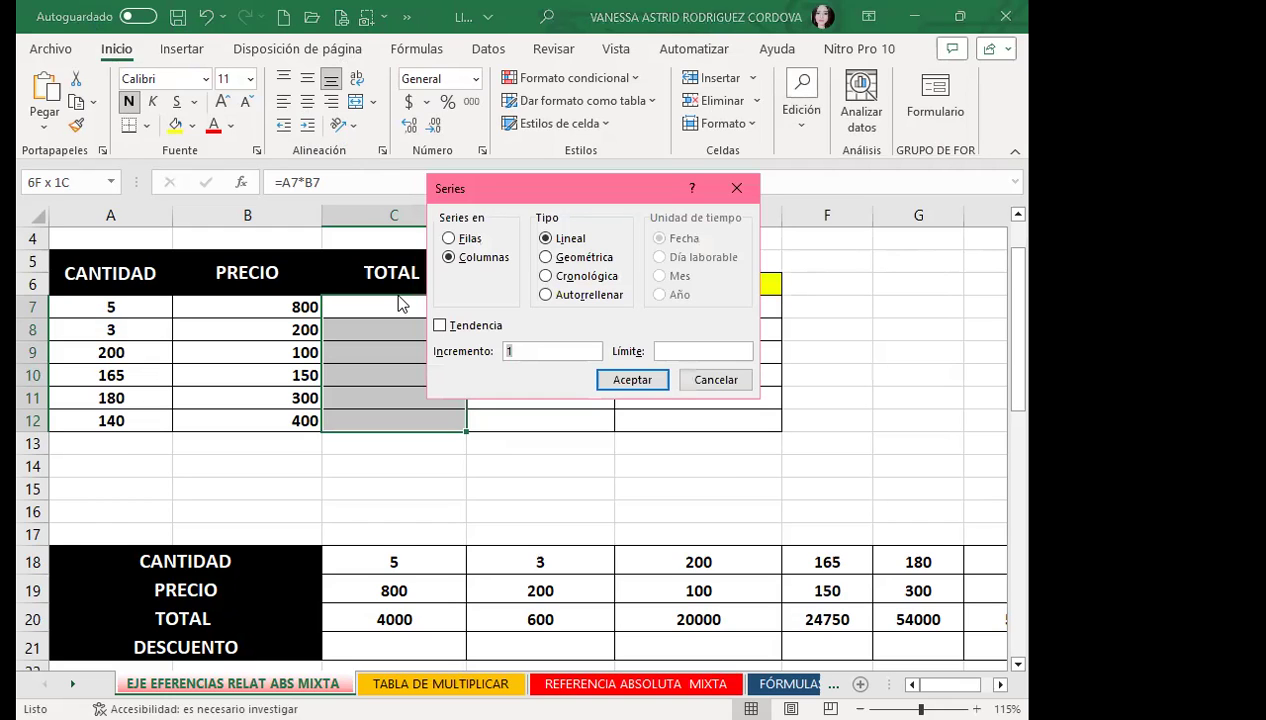
{"action": "key", "text": "Tab"}
{"action": "key", "text": "Tab"}
{"action": "key", "text": "Tab"}
{"action": "key", "text": "Tab"}
{"action": "key", "text": "Tab"}
{"action": "key", "text": "Tab"}
{"action": "key", "text": "Down"}
{"action": "key", "text": "Down"}
{"action": "key", "text": "Down"}
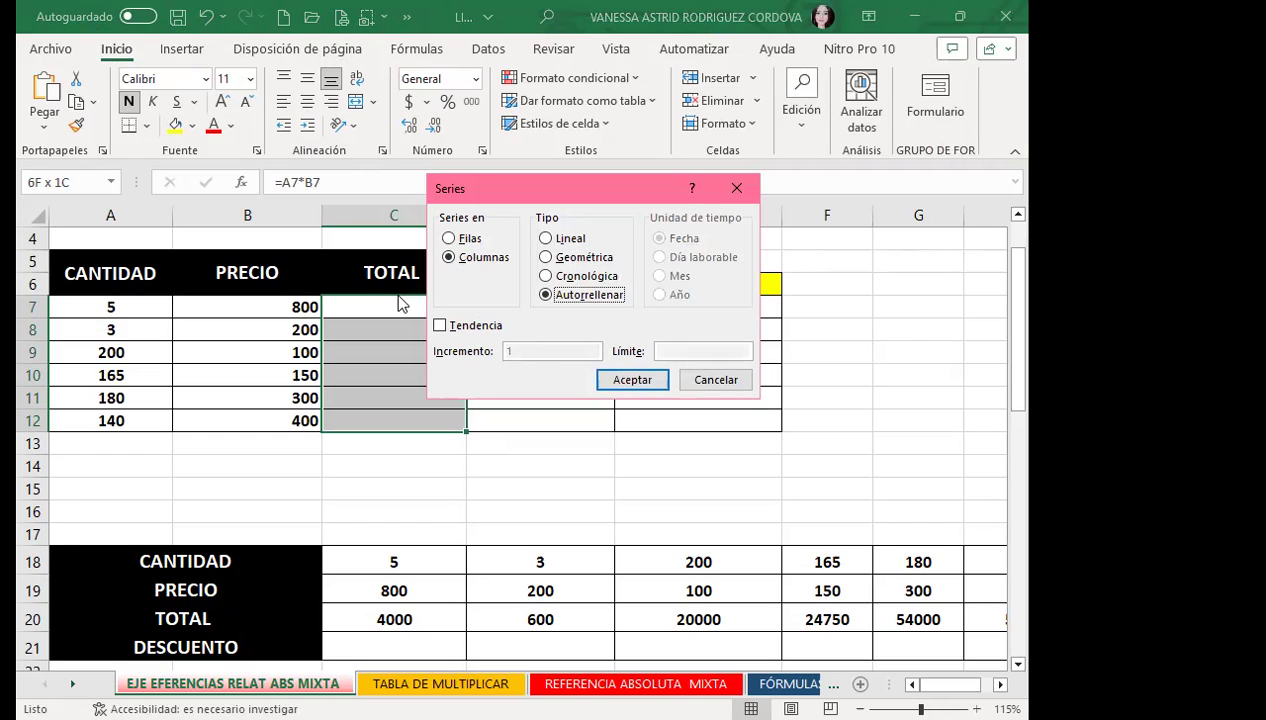
{"action": "key", "text": "Return"}
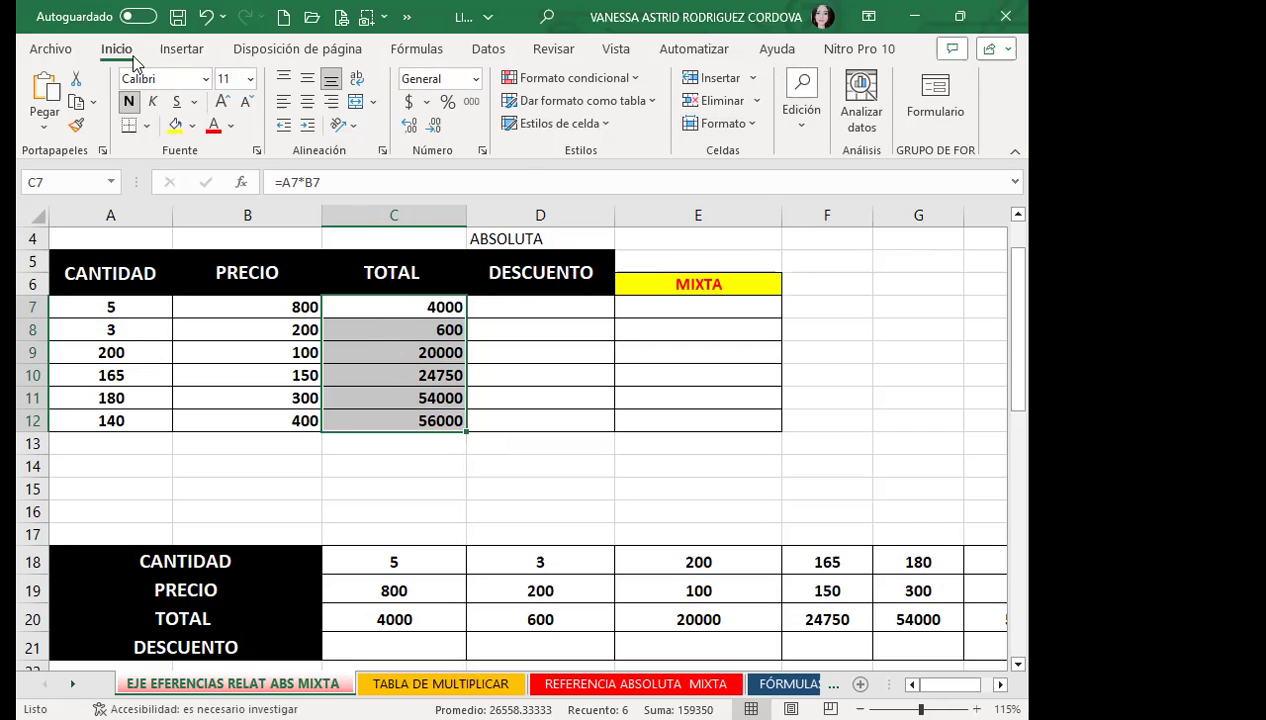
{"action": "left_click", "coordinate": [800, 112]}
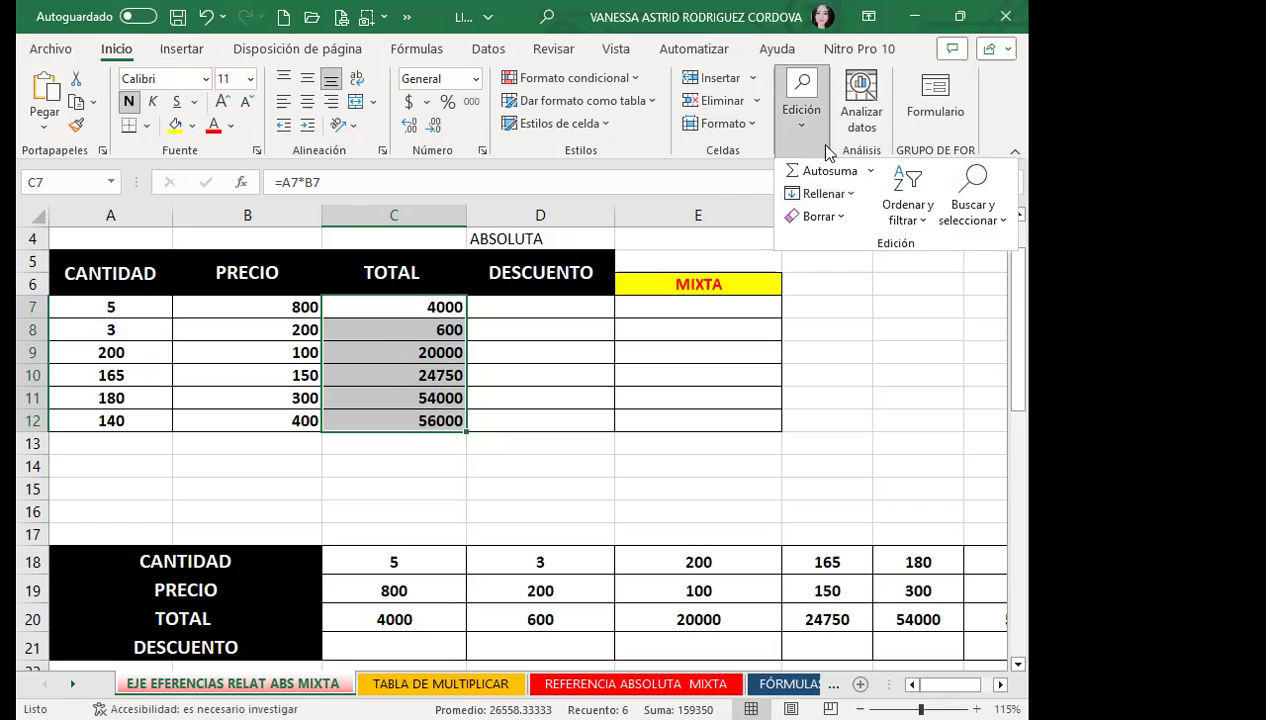
{"action": "left_click", "coordinate": [848, 195]}
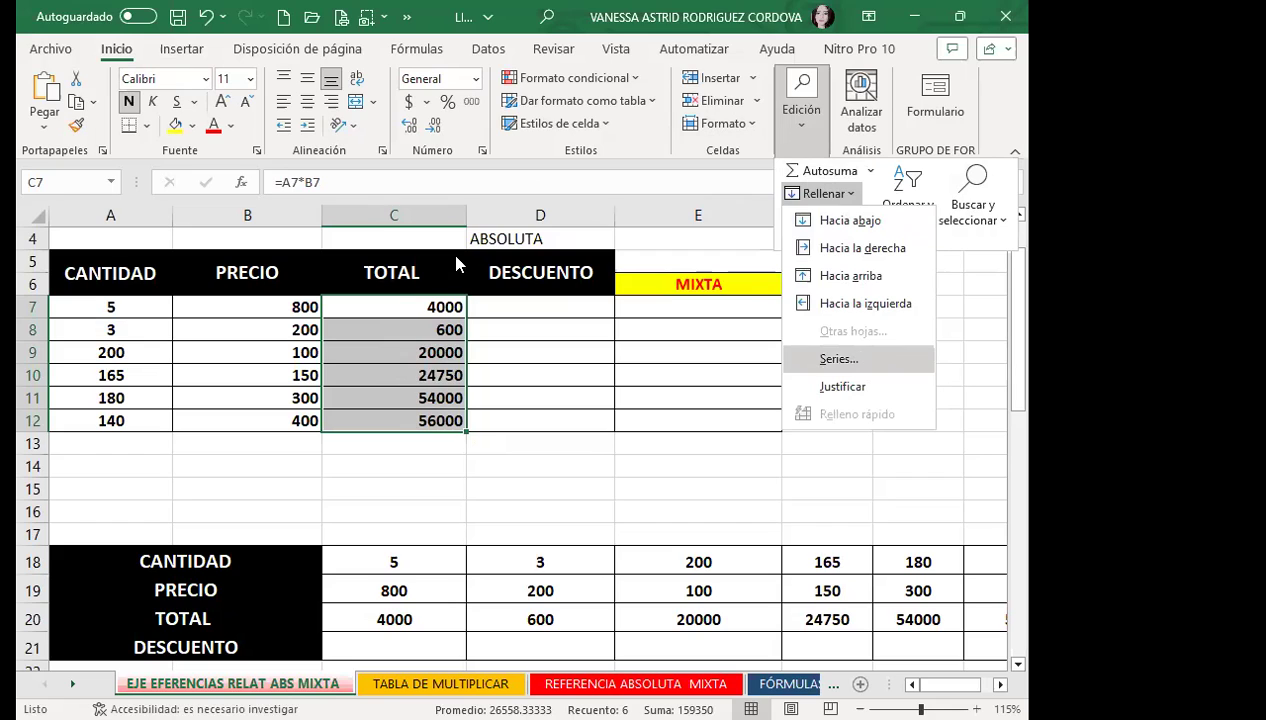
{"action": "key", "text": "Return"}
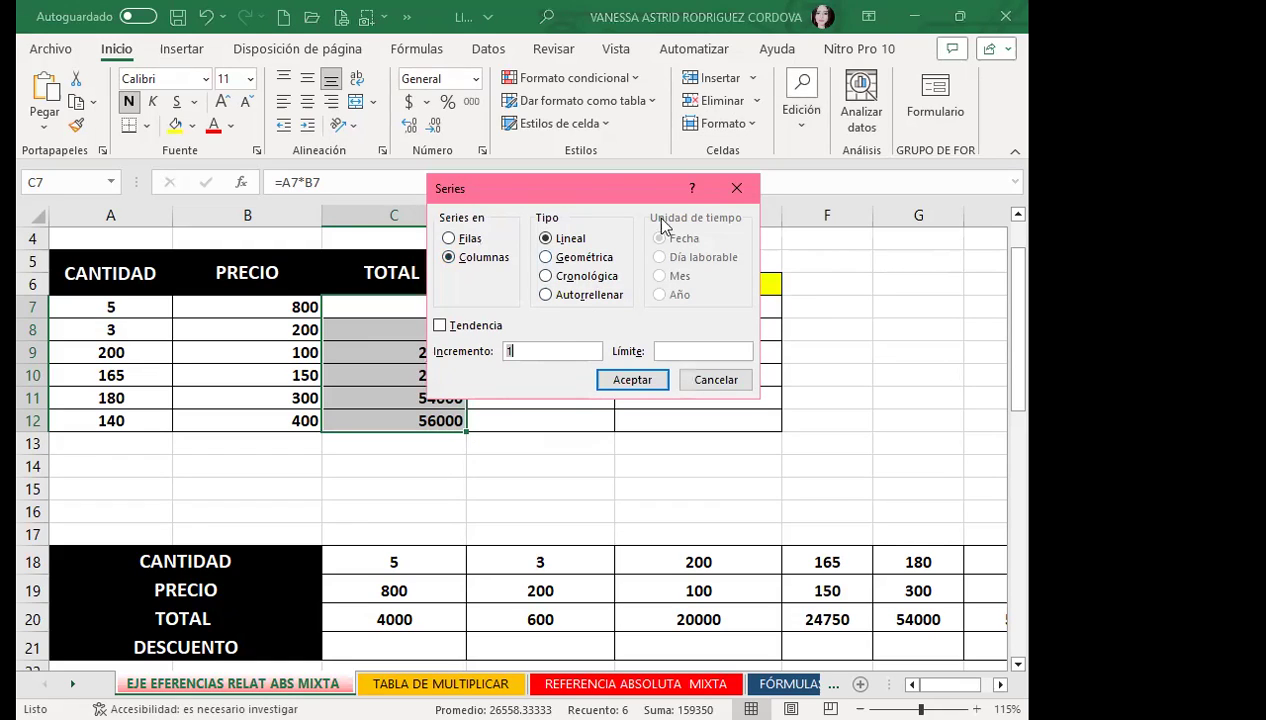
{"action": "left_click", "coordinate": [738, 188]}
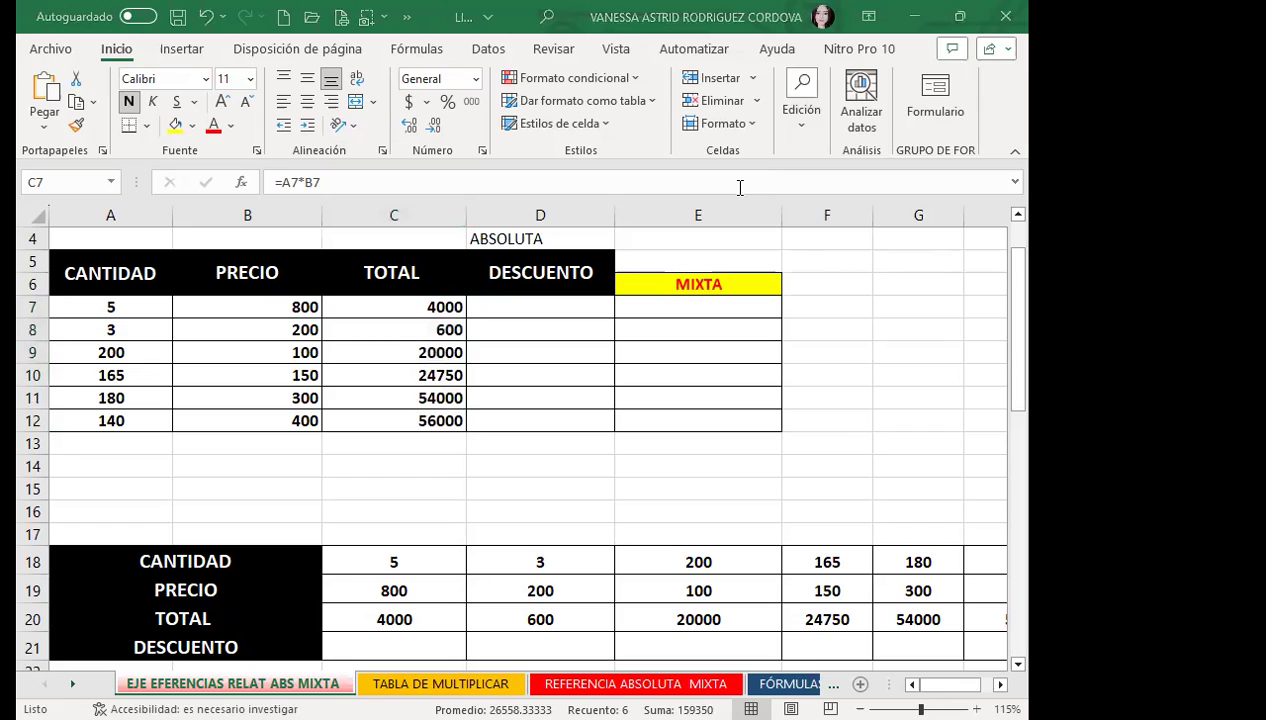
{"action": "left_click", "coordinate": [551, 305]}
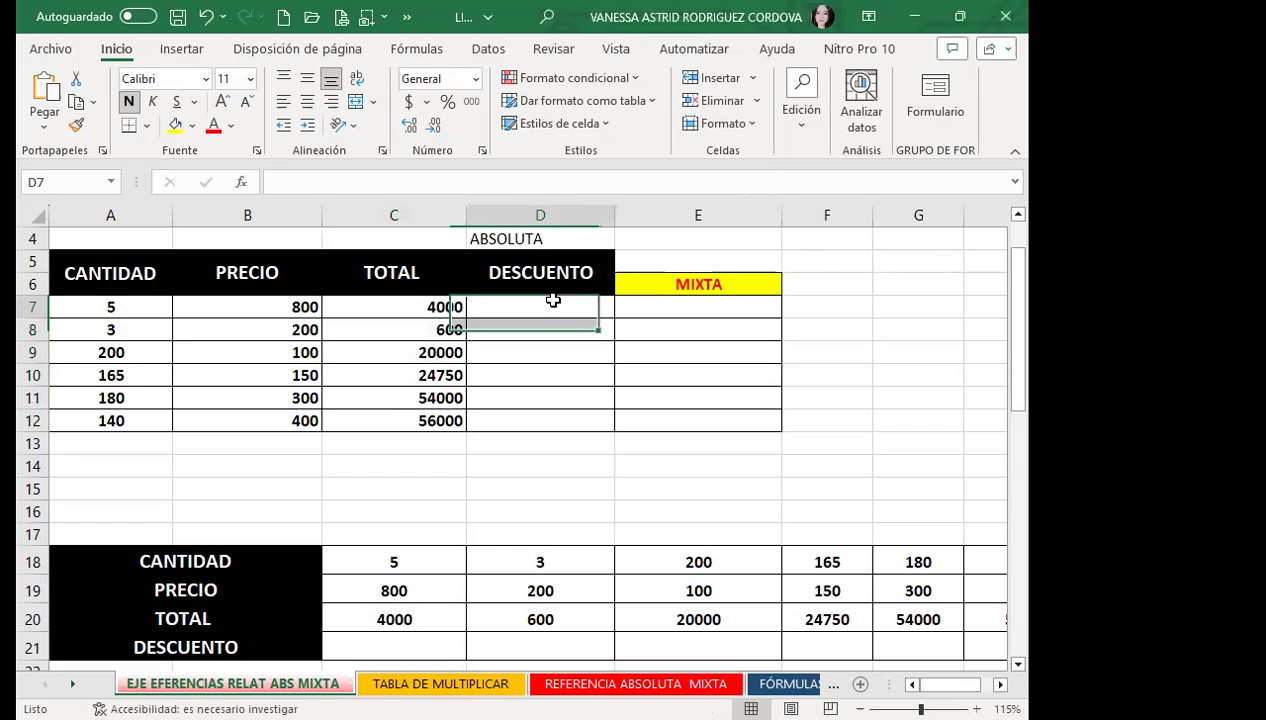
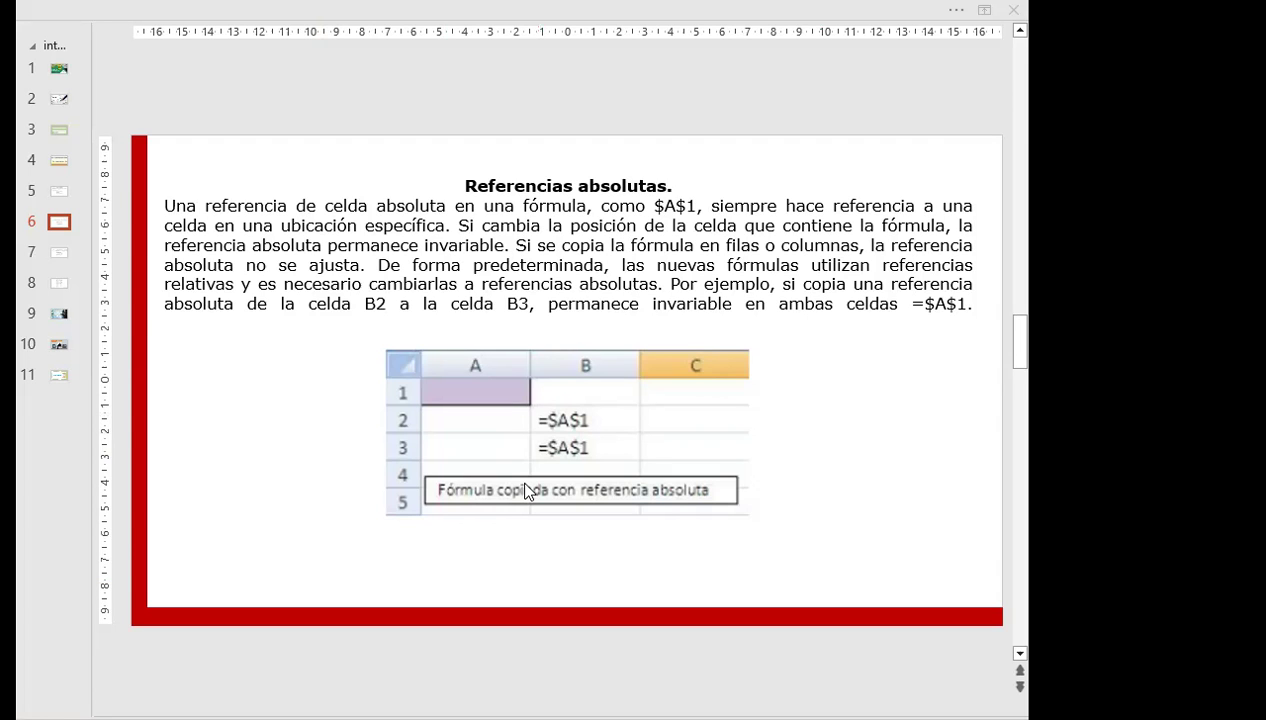
Step: Switch from the PowerPoint slide to the Excel sheet with the 8% DESCUENTO rate at the top
{"action": "key", "text": "alt+Tab"}
{"action": "scroll", "coordinate": [560, 310], "scroll_direction": "up", "scroll_amount": 1}
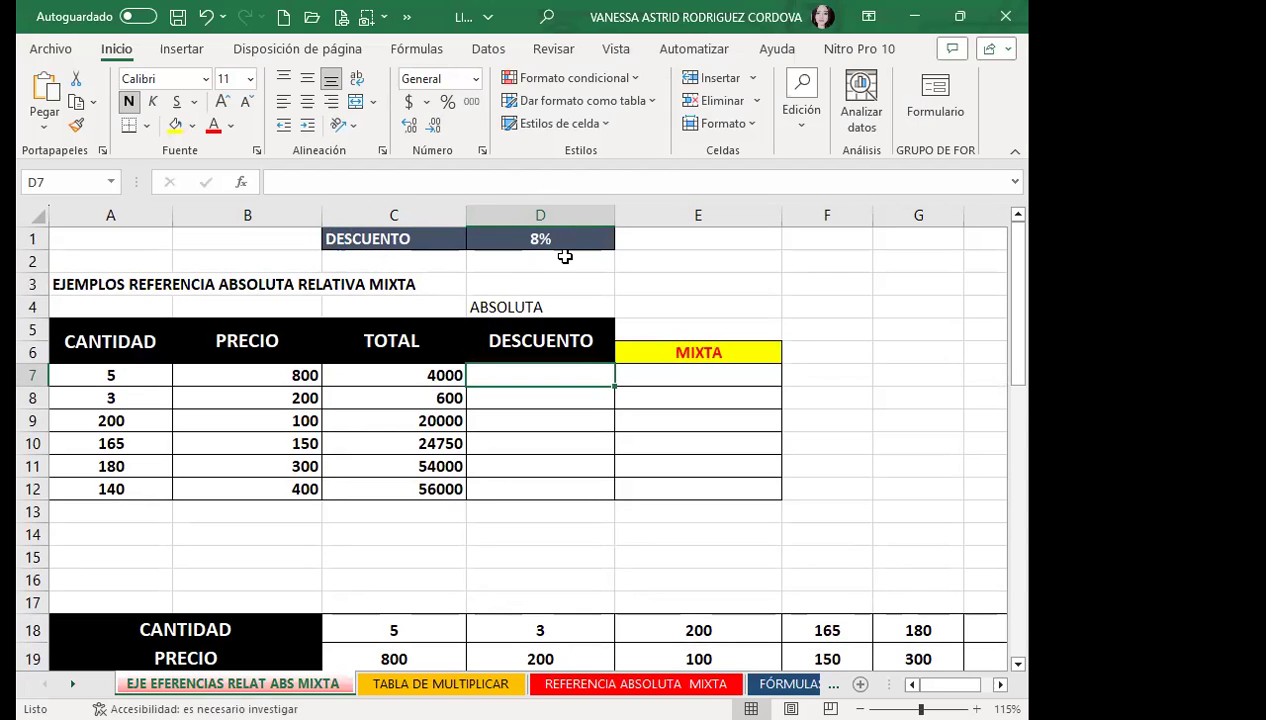
Step: Enter =C7*D1 in D7 so the 4000 total times the 8% rate gives 320
{"action": "left_click", "coordinate": [590, 232]}
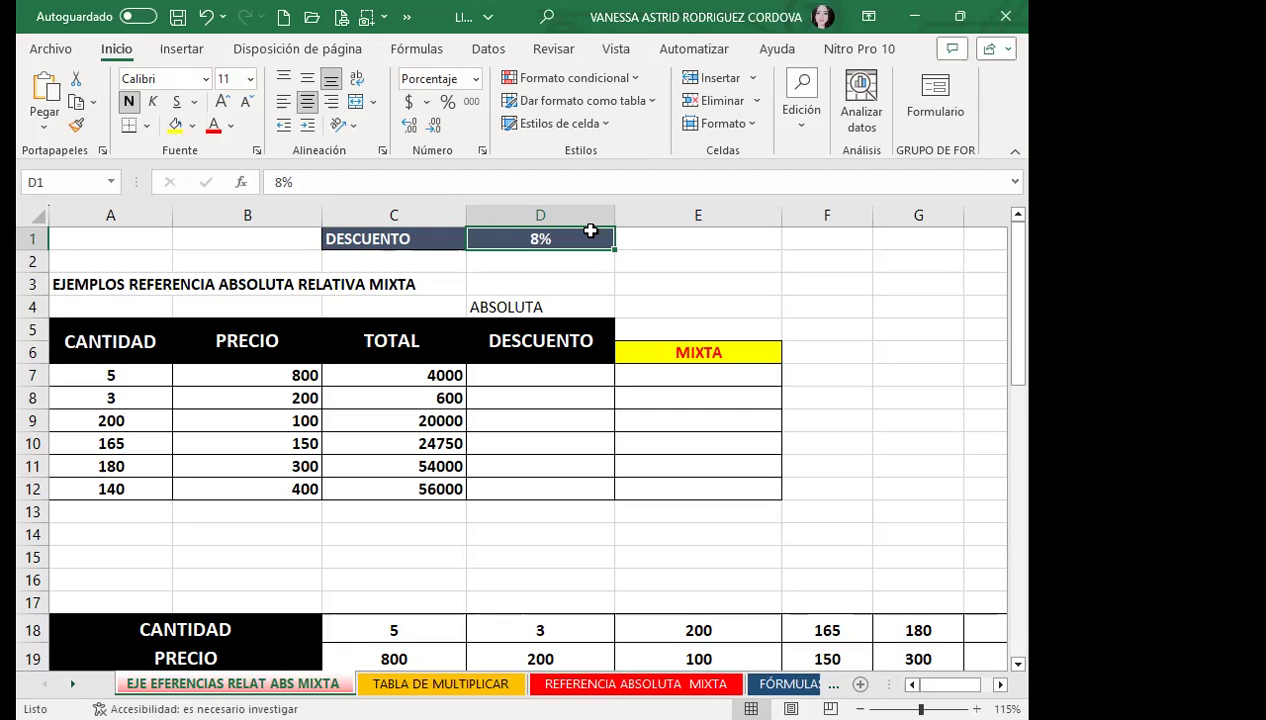
{"action": "left_click", "coordinate": [562, 374]}
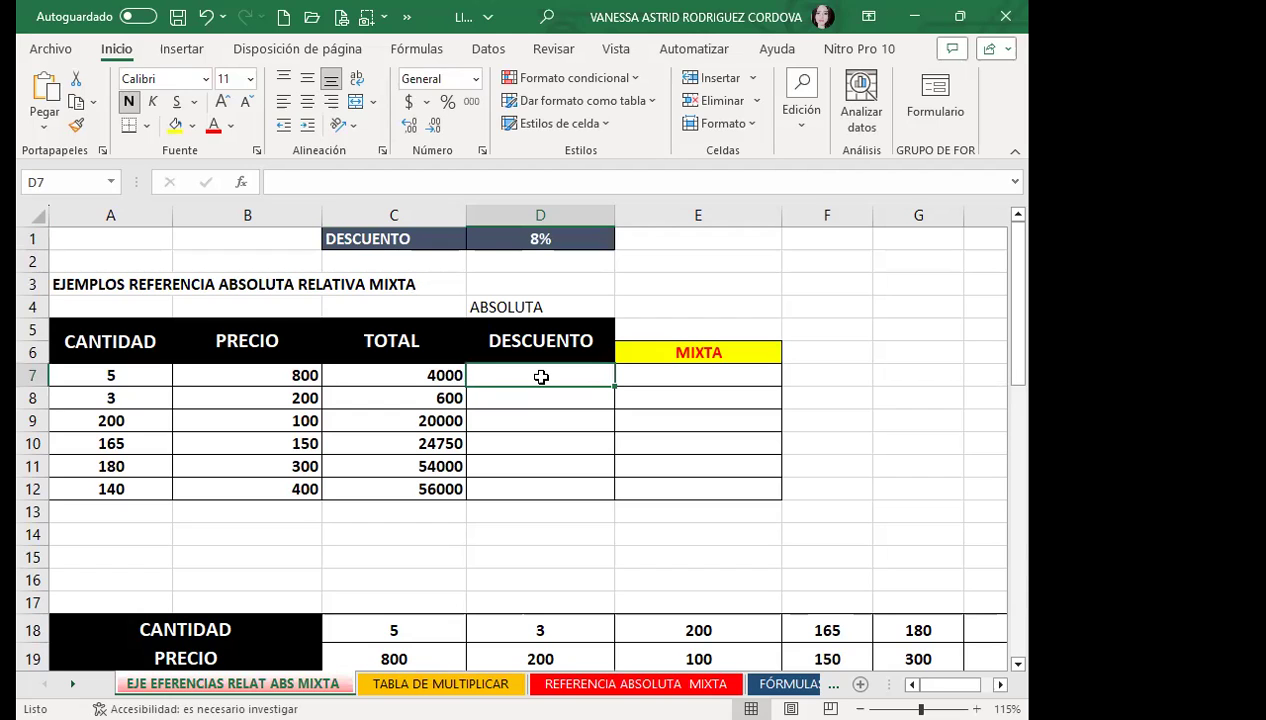
{"action": "type", "text": "="}
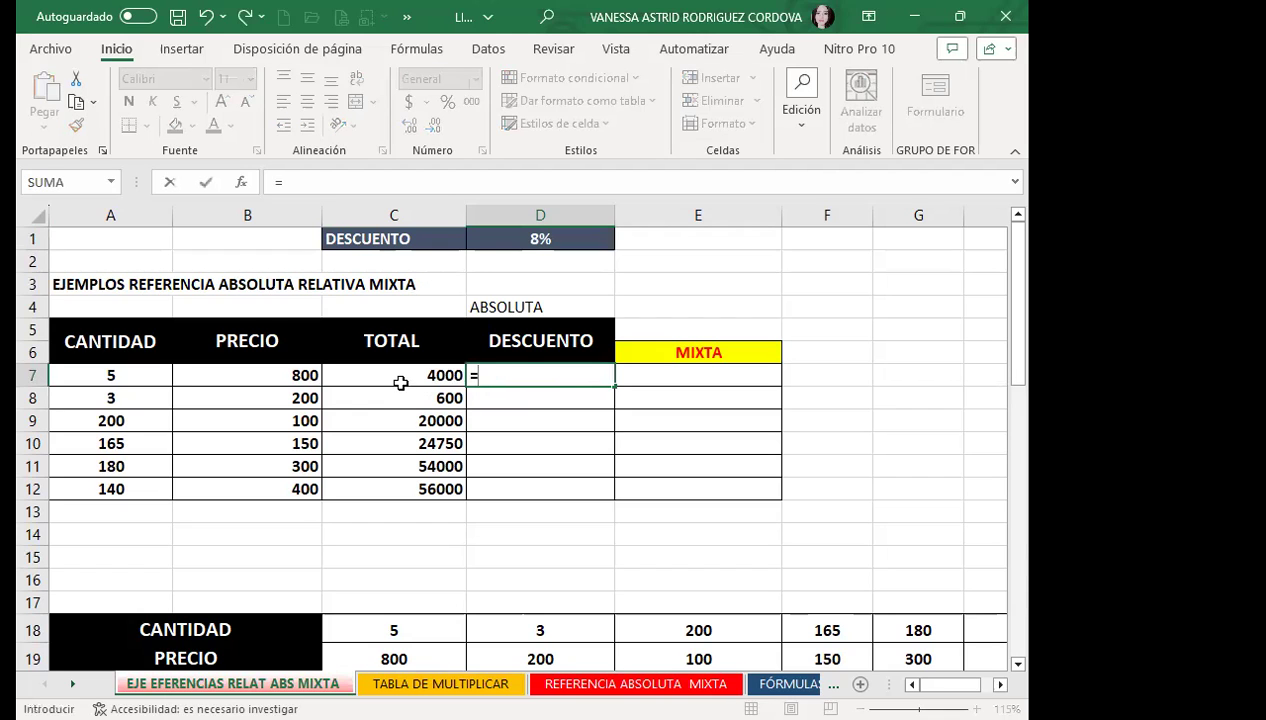
{"action": "left_click", "coordinate": [400, 383]}
{"action": "type", "text": "*"}
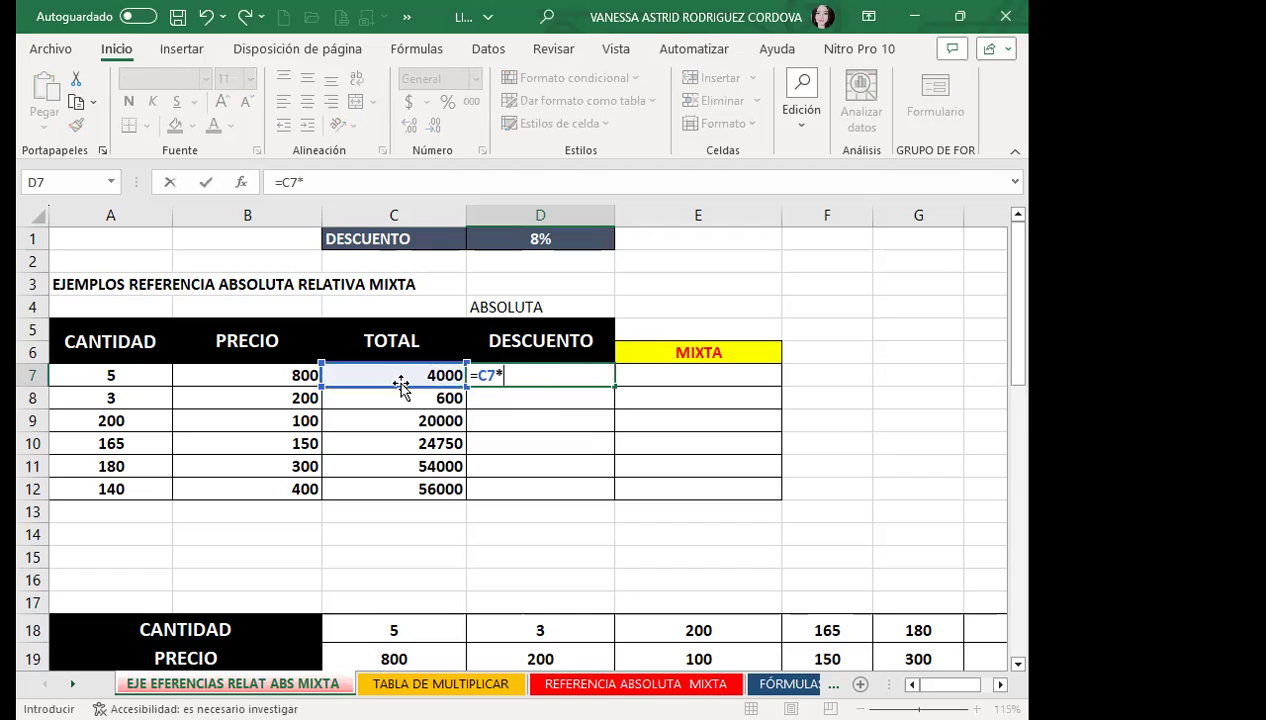
{"action": "left_click", "coordinate": [505, 238]}
{"action": "key", "text": "Return"}
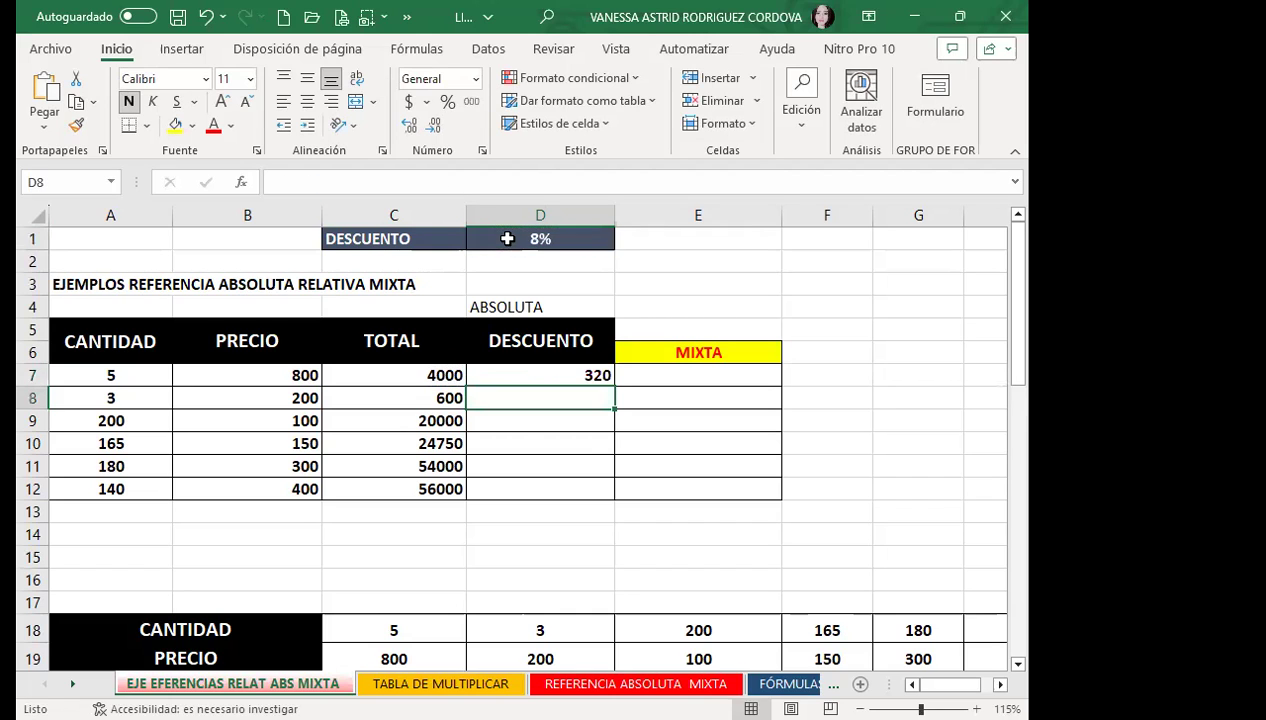
{"action": "left_click", "coordinate": [535, 376]}
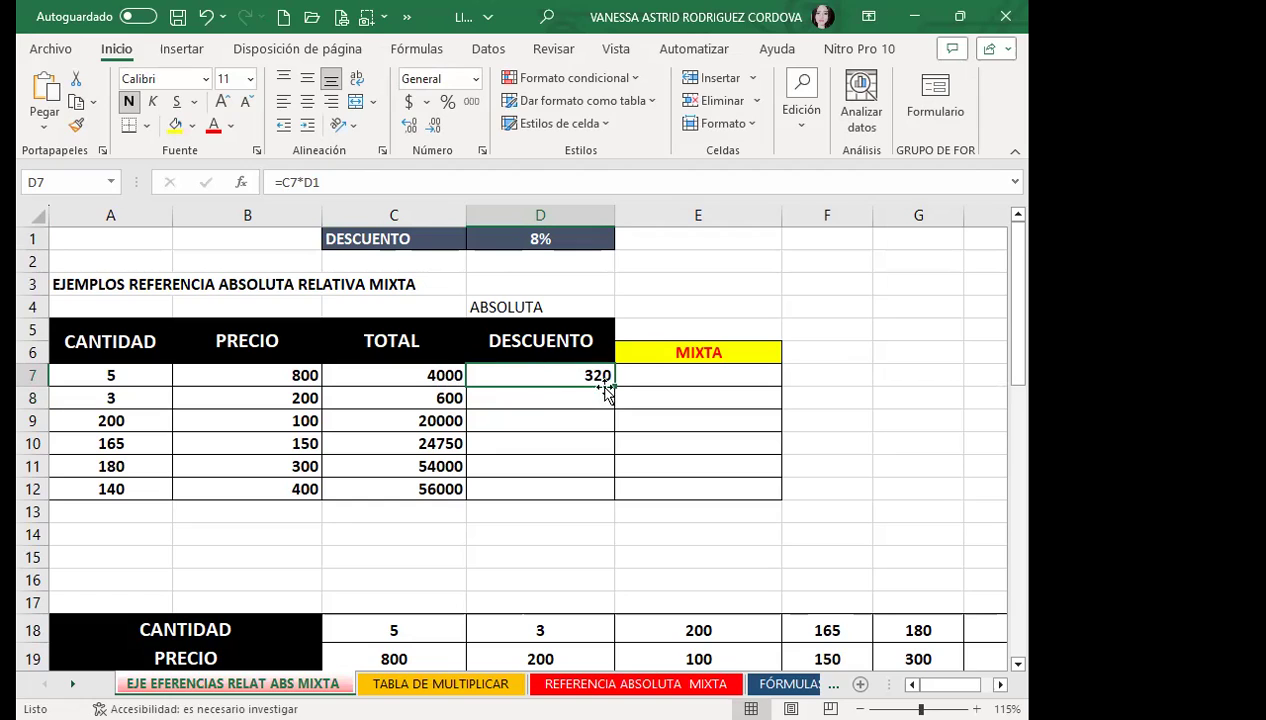
Step: Fill D7's relative formula down to D12 and inspect the shifted references causing 0s and #¡VALOR! errors
{"action": "left_click_drag", "start_coordinate": [614, 386], "coordinate": [624, 511]}
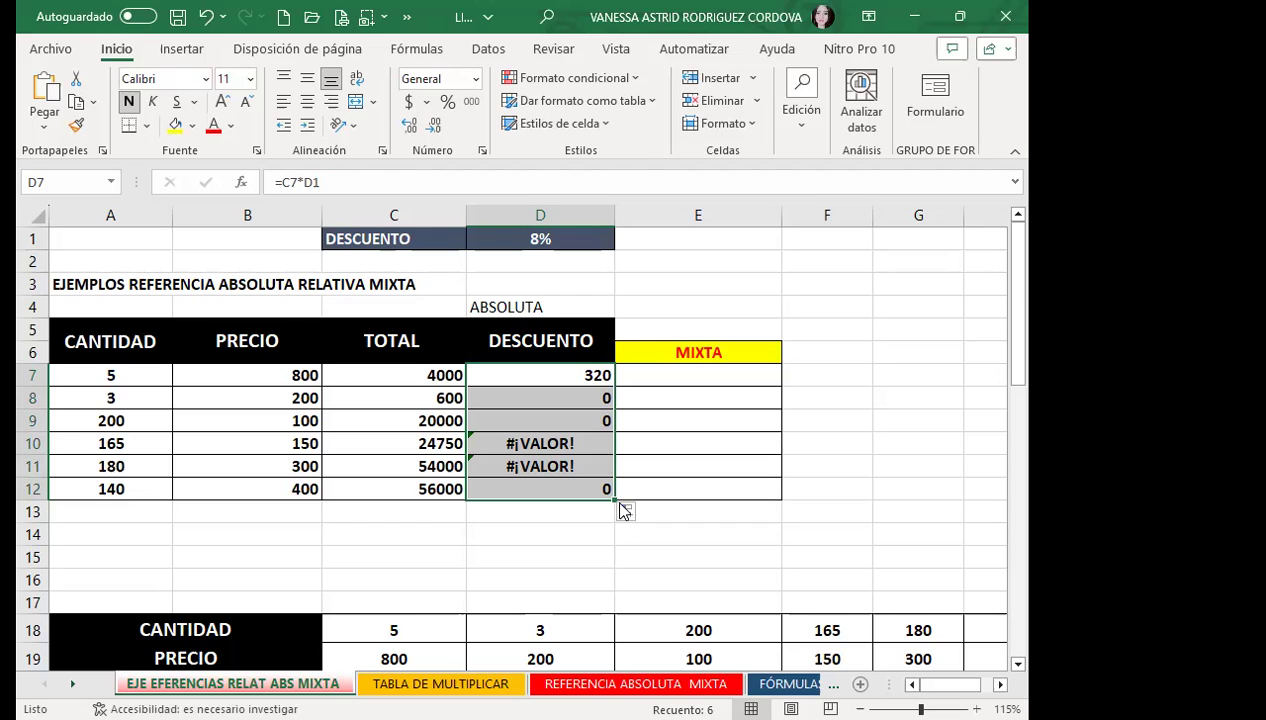
{"action": "left_click", "coordinate": [505, 376]}
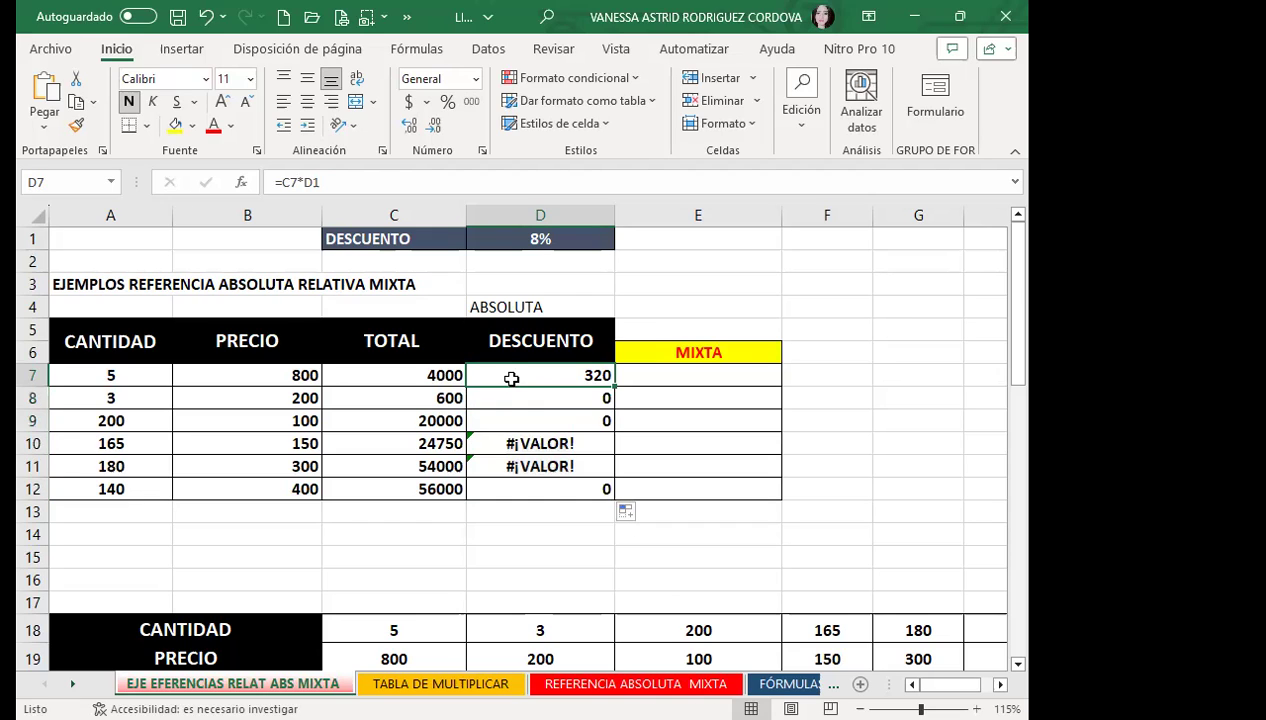
{"action": "left_click", "coordinate": [601, 240]}
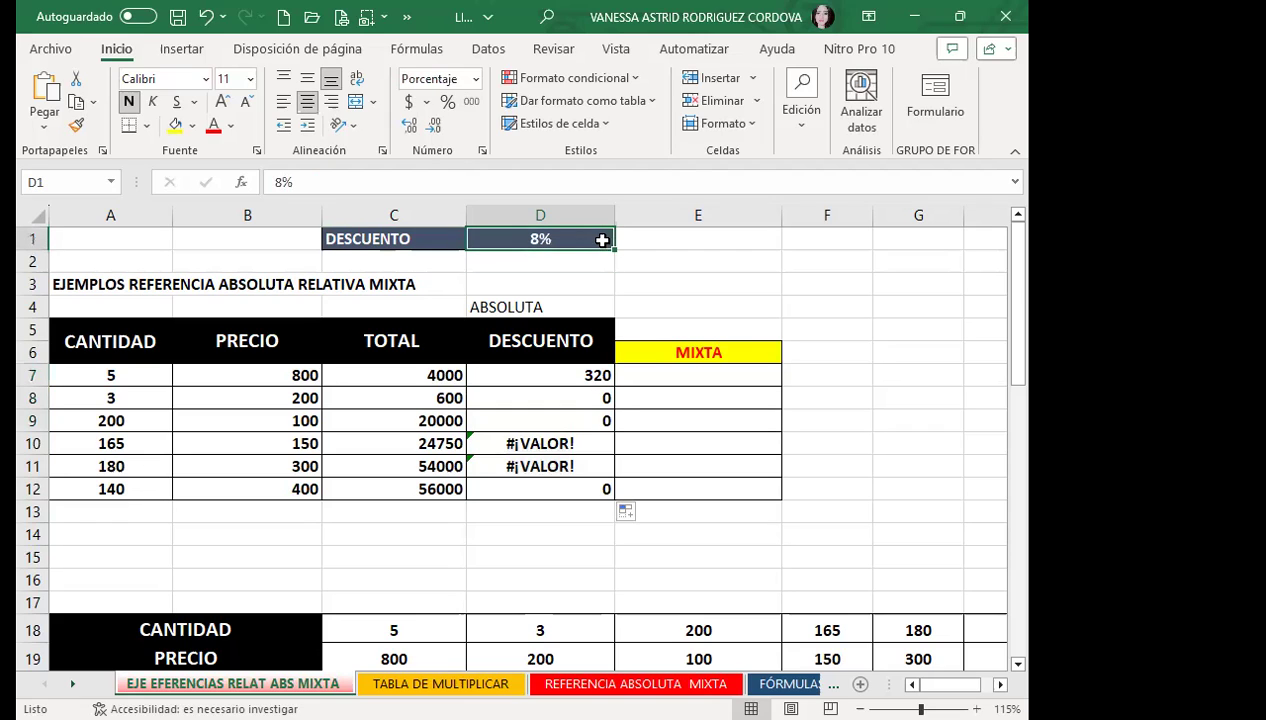
{"action": "left_click", "coordinate": [536, 386]}
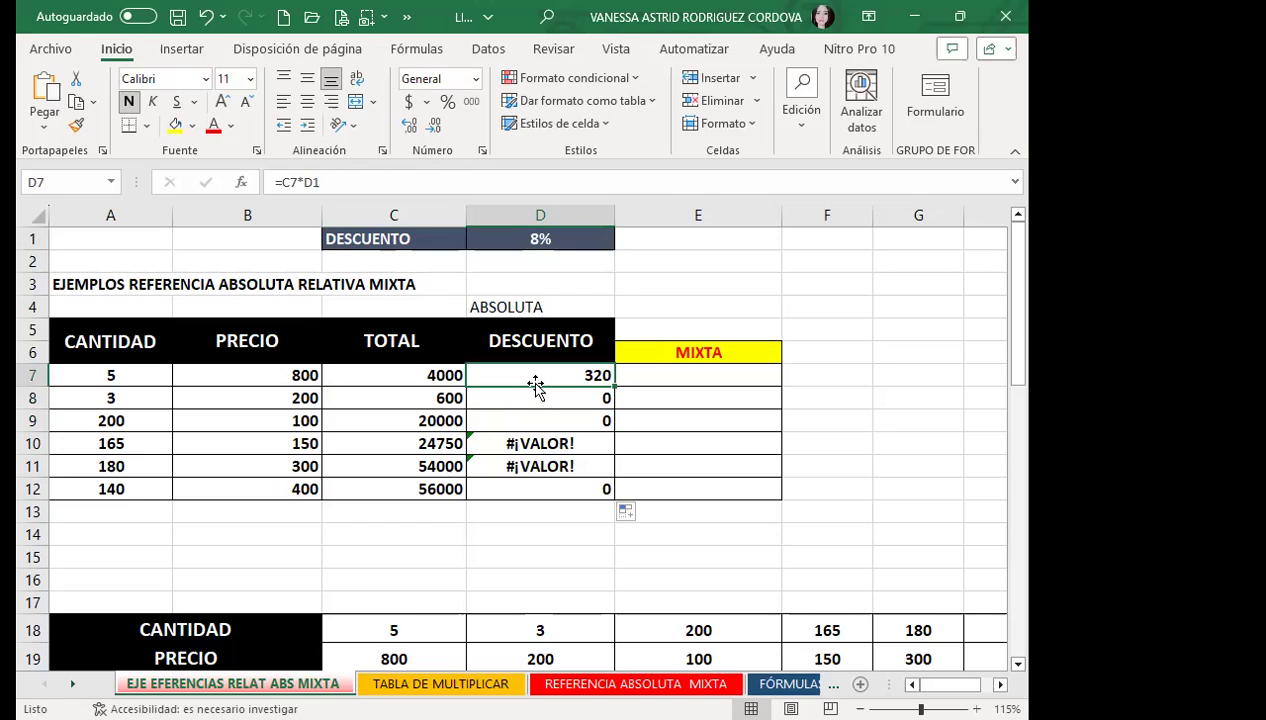
{"action": "key", "text": "Down"}
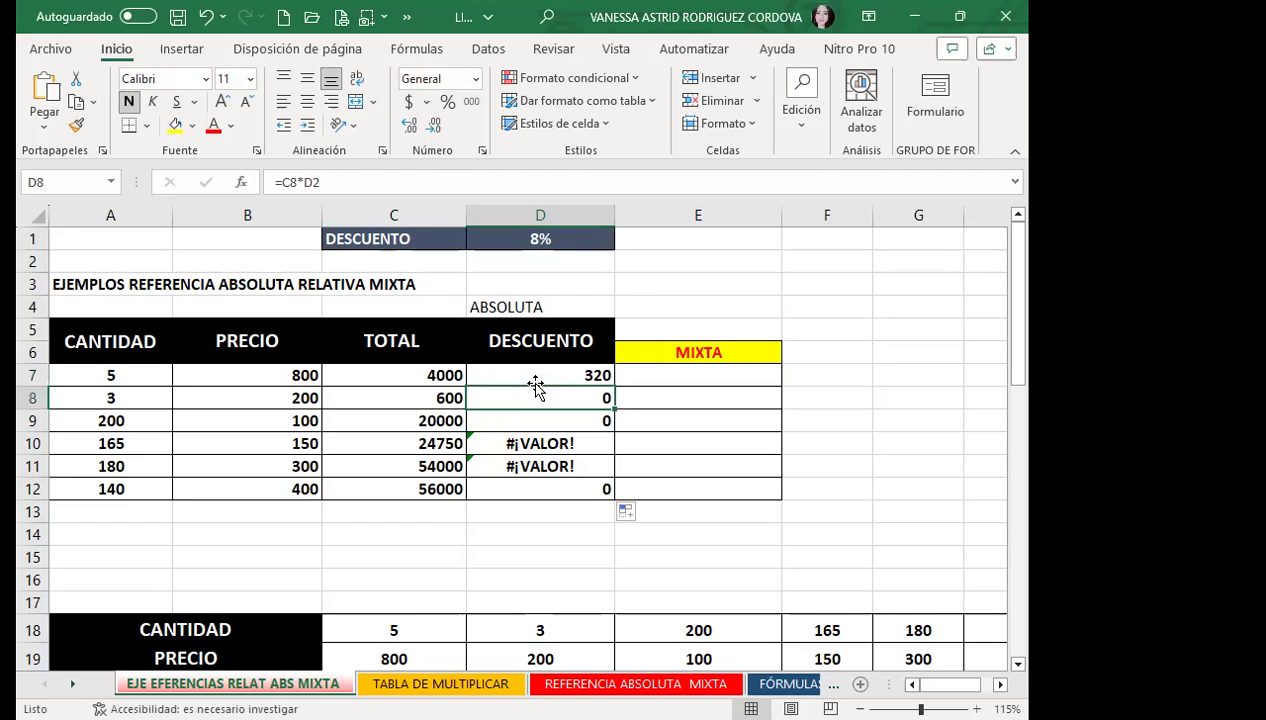
{"action": "key", "text": "Down"}
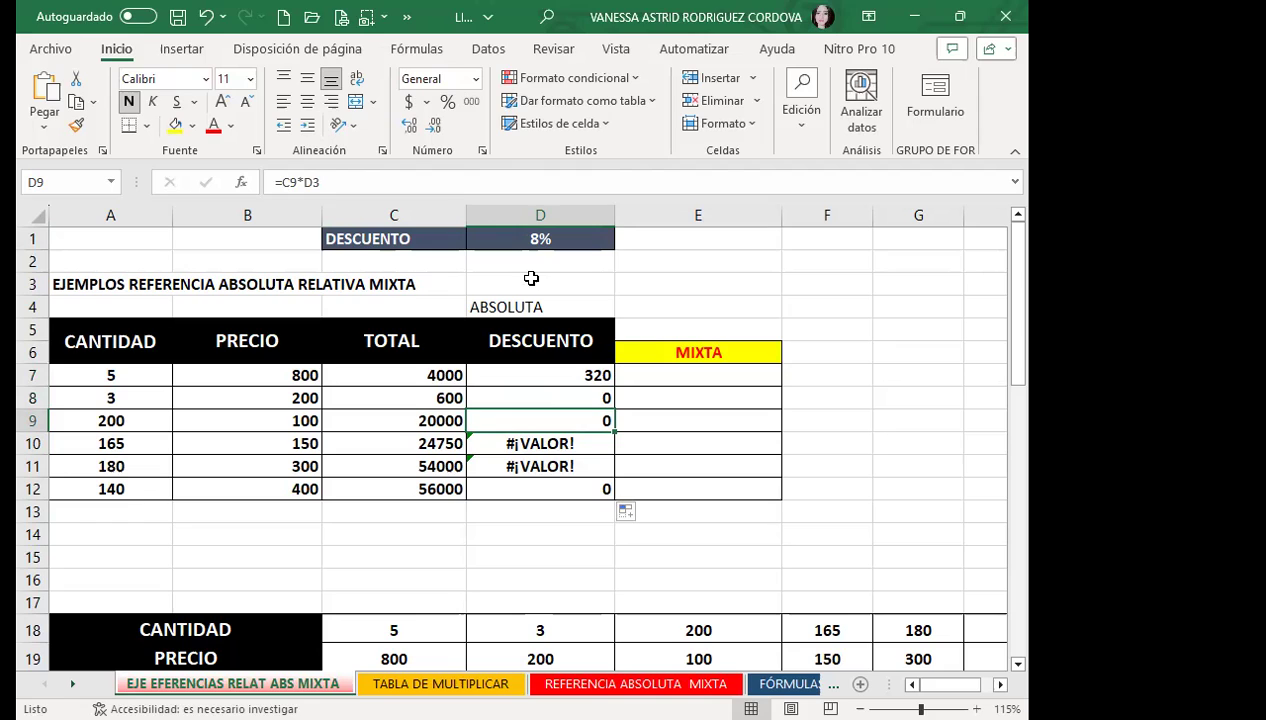
{"action": "key", "text": "Down"}
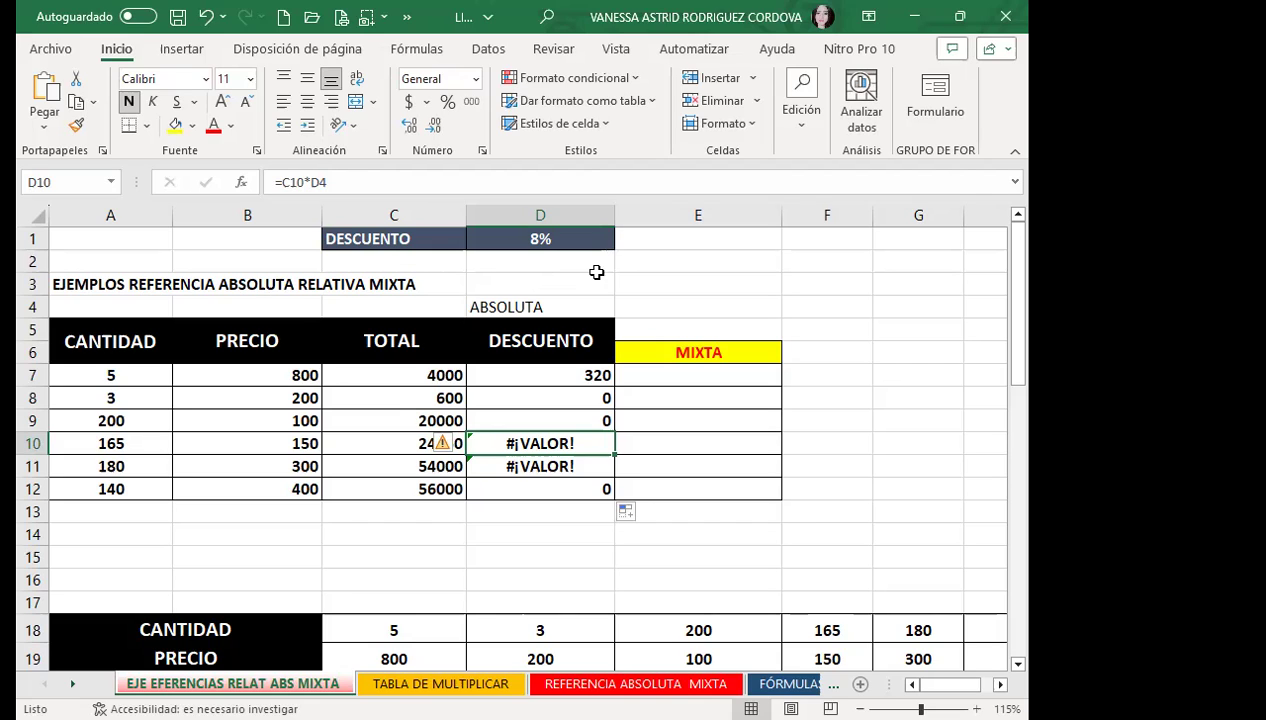
Step: Clear D8:D12 and enter a test formula =C8*D1 in D8
{"action": "left_click_drag", "start_coordinate": [511, 397], "coordinate": [517, 485]}
{"action": "key", "text": "Delete"}
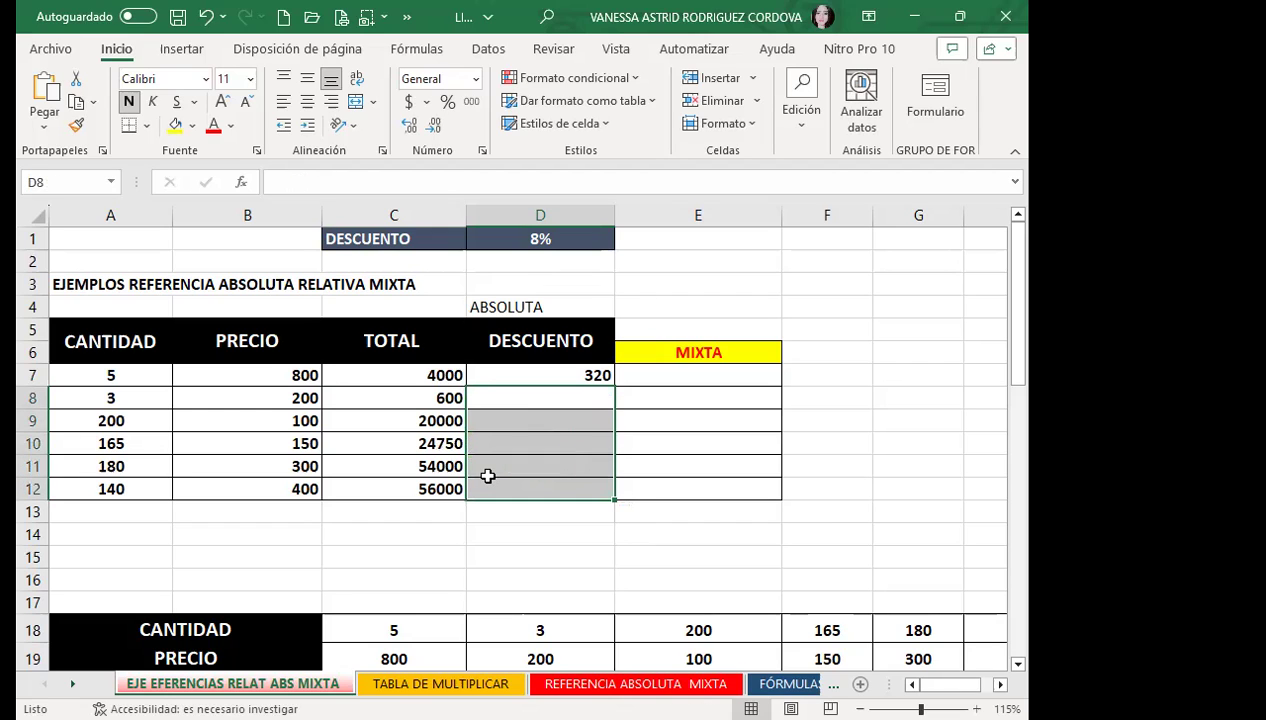
{"action": "left_click", "coordinate": [500, 400]}
{"action": "type", "text": "="}
{"action": "left_click", "coordinate": [398, 403]}
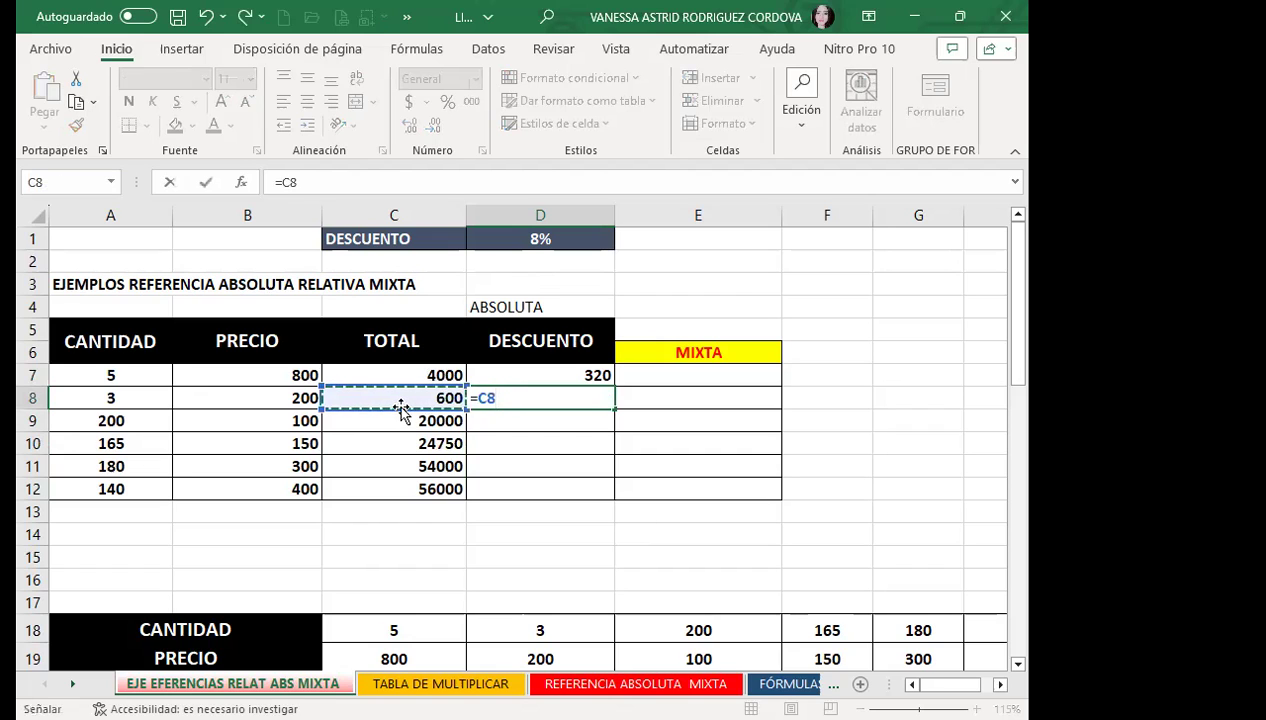
{"action": "type", "text": "*"}
{"action": "left_click", "coordinate": [566, 237]}
{"action": "key", "text": "Return"}
Step: Delete the D8 test result and reopen D7's formula =C7*D1 for editing
{"action": "left_click", "coordinate": [549, 397]}
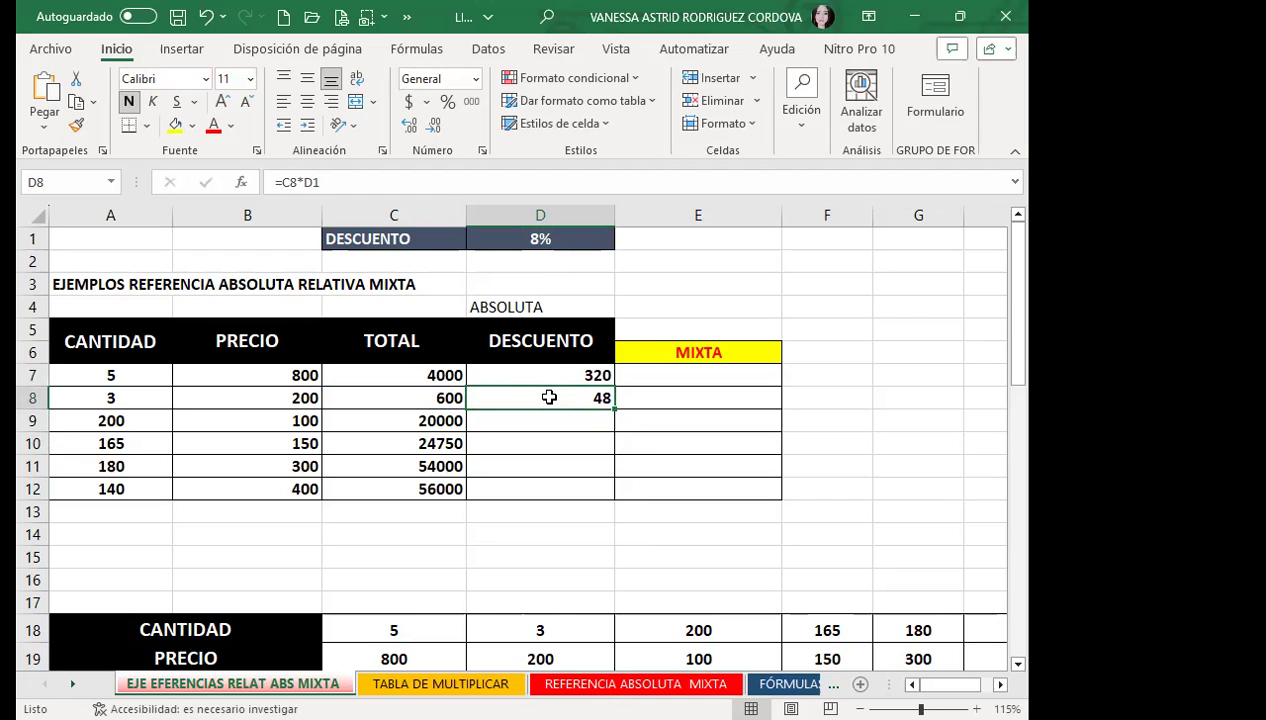
{"action": "key", "text": "Delete"}
{"action": "left_click", "coordinate": [553, 360]}
{"action": "double_click", "coordinate": [546, 375]}
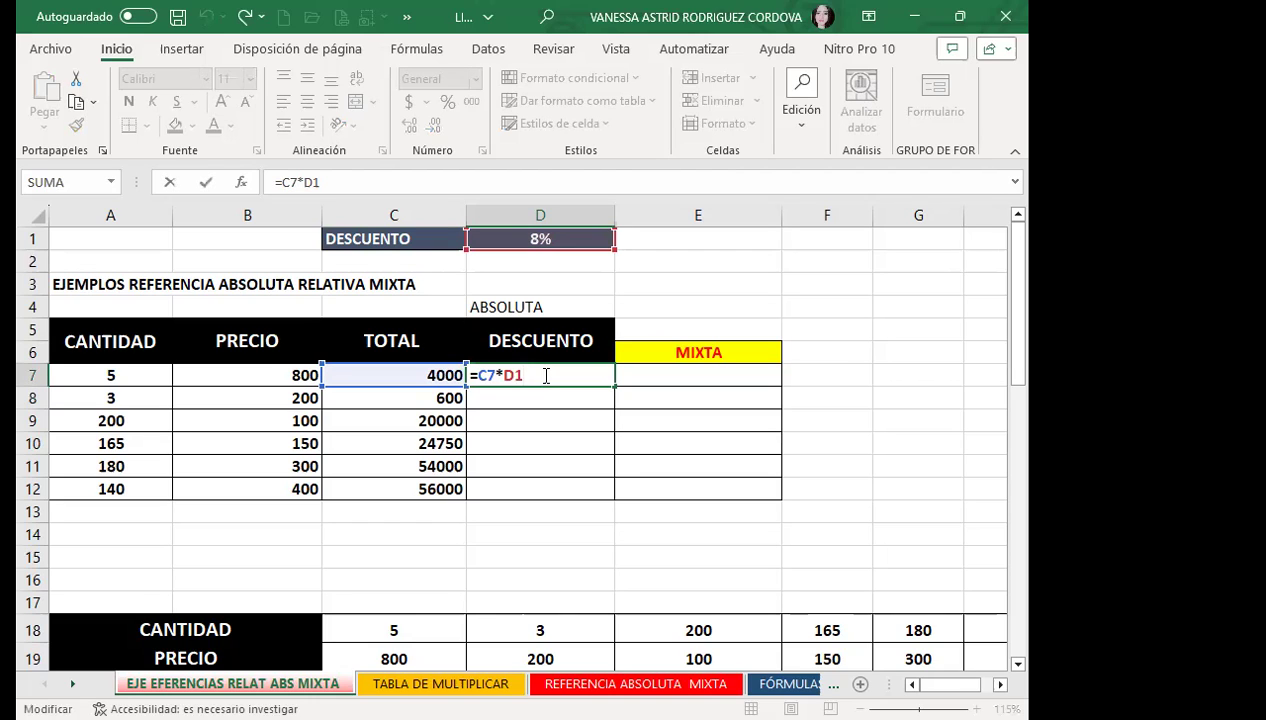
Step: Make the rate reference absolute so D7 reads =C7*$D$1, still showing 320
{"action": "key", "text": "F4"}
{"action": "key", "text": "Return"}
{"action": "left_click", "coordinate": [543, 375]}
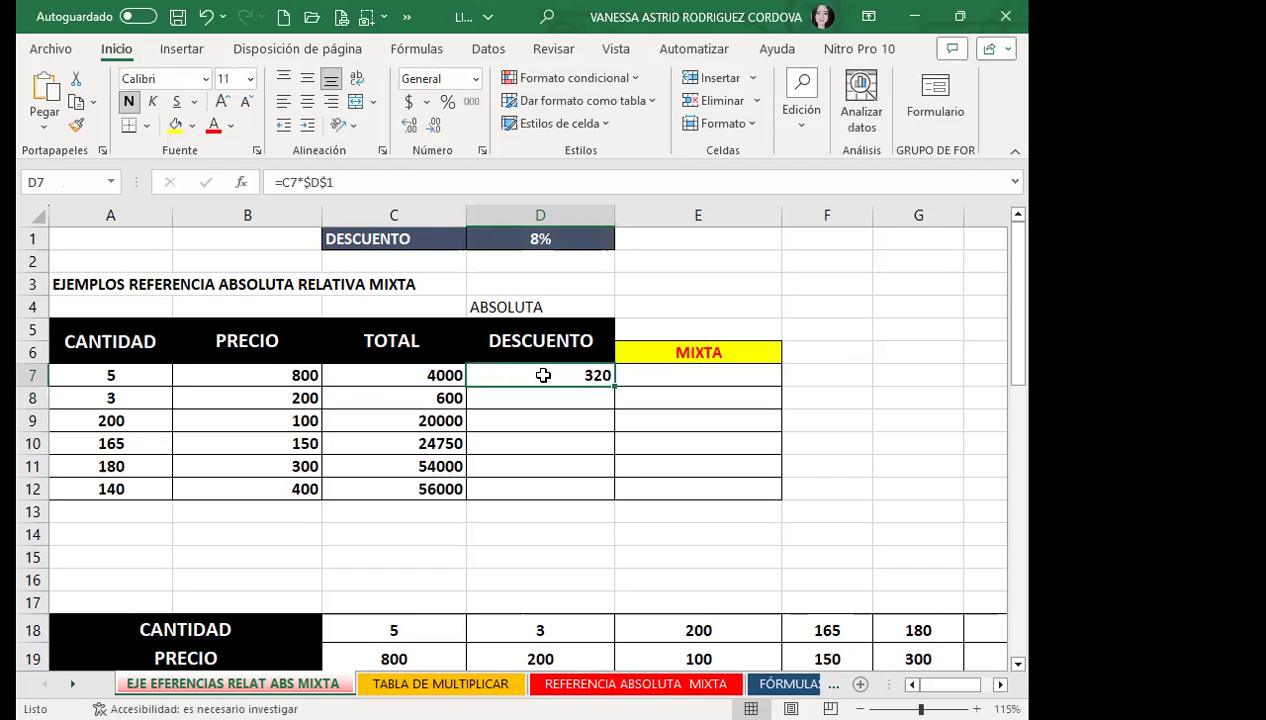
Step: Fill =C7*$D$1 down to D12 and verify D8–D11 keep $D$1 (48, 1600, 1980, 4320)
{"action": "left_click_drag", "start_coordinate": [615, 387], "coordinate": [612, 492]}
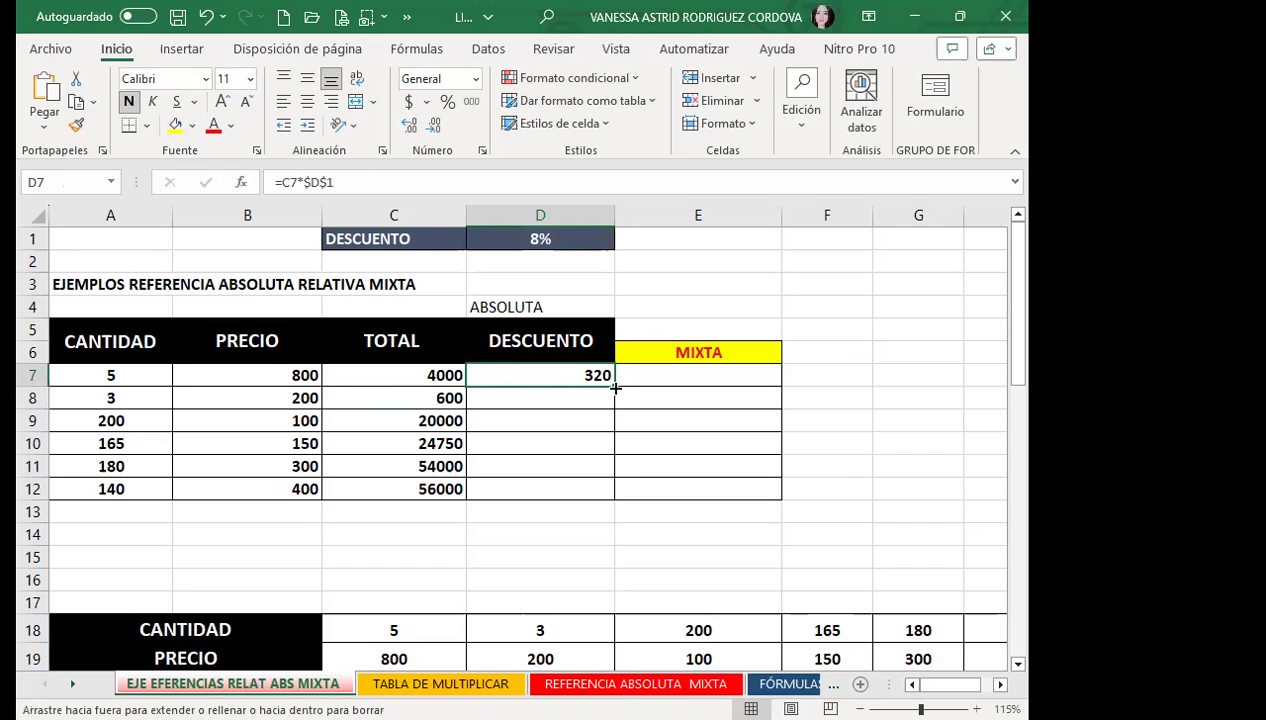
{"action": "left_click", "coordinate": [517, 398]}
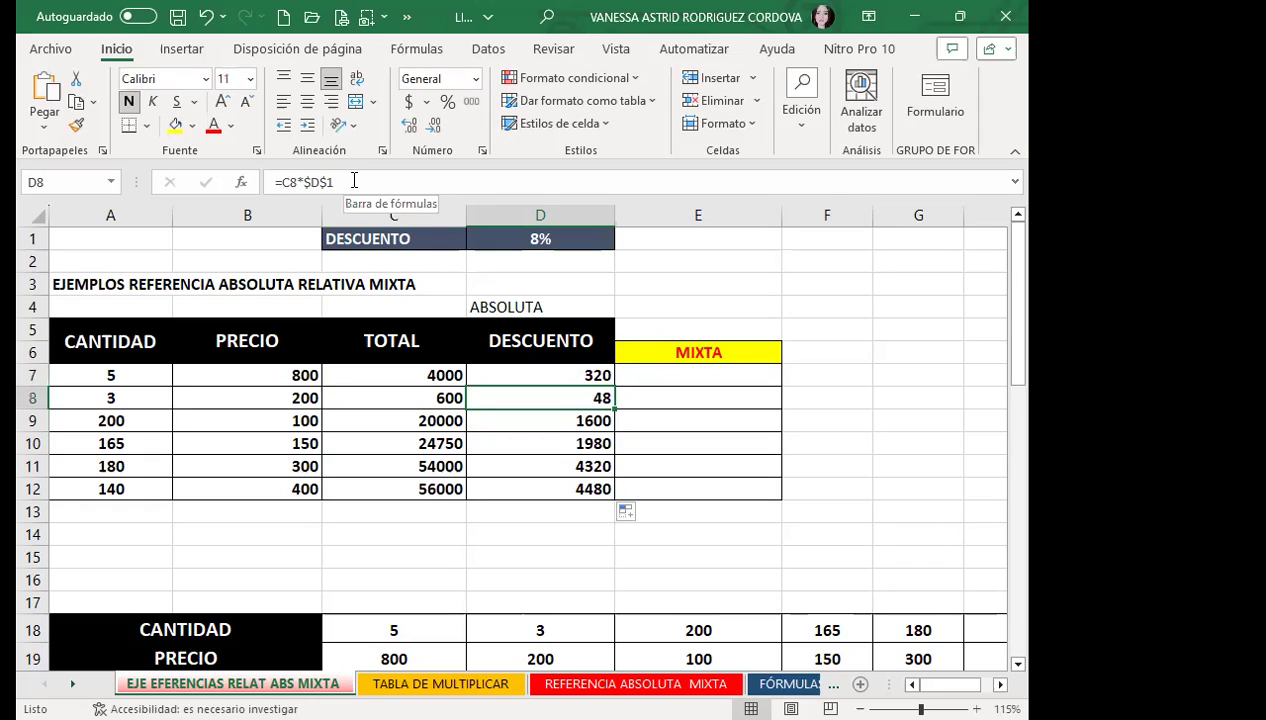
{"action": "key", "text": "Down"}
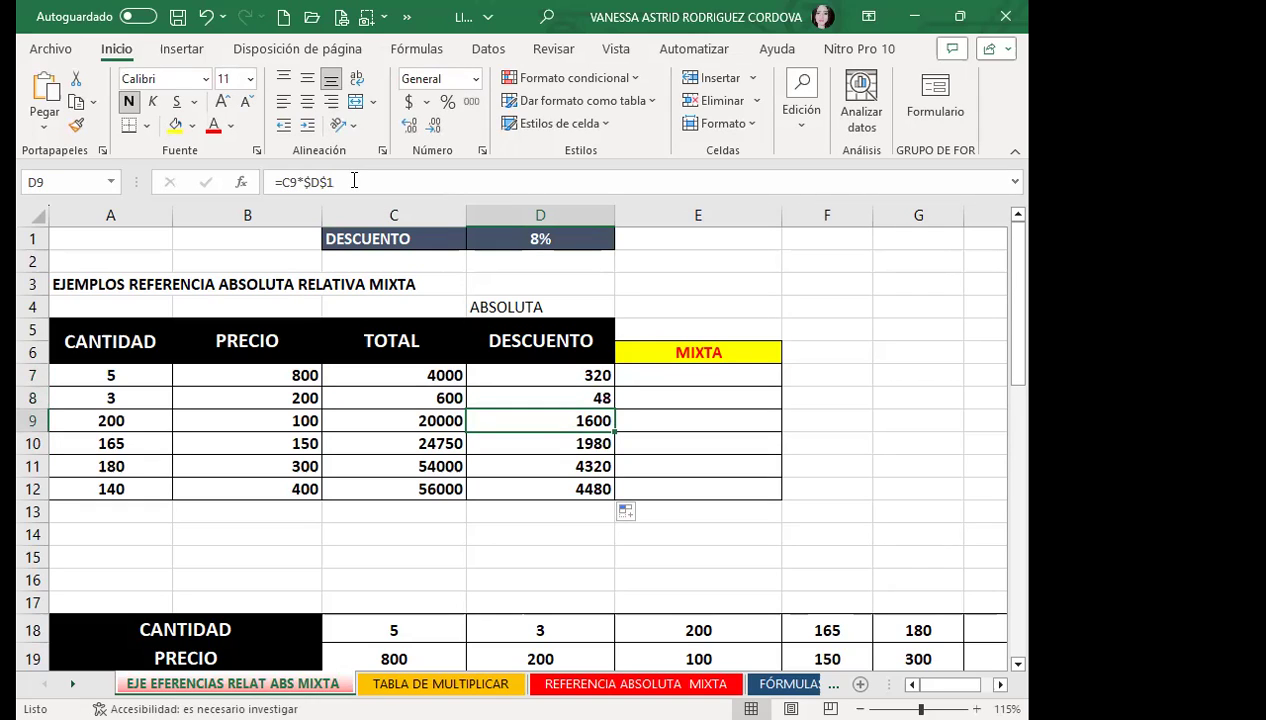
{"action": "key", "text": "Down"}
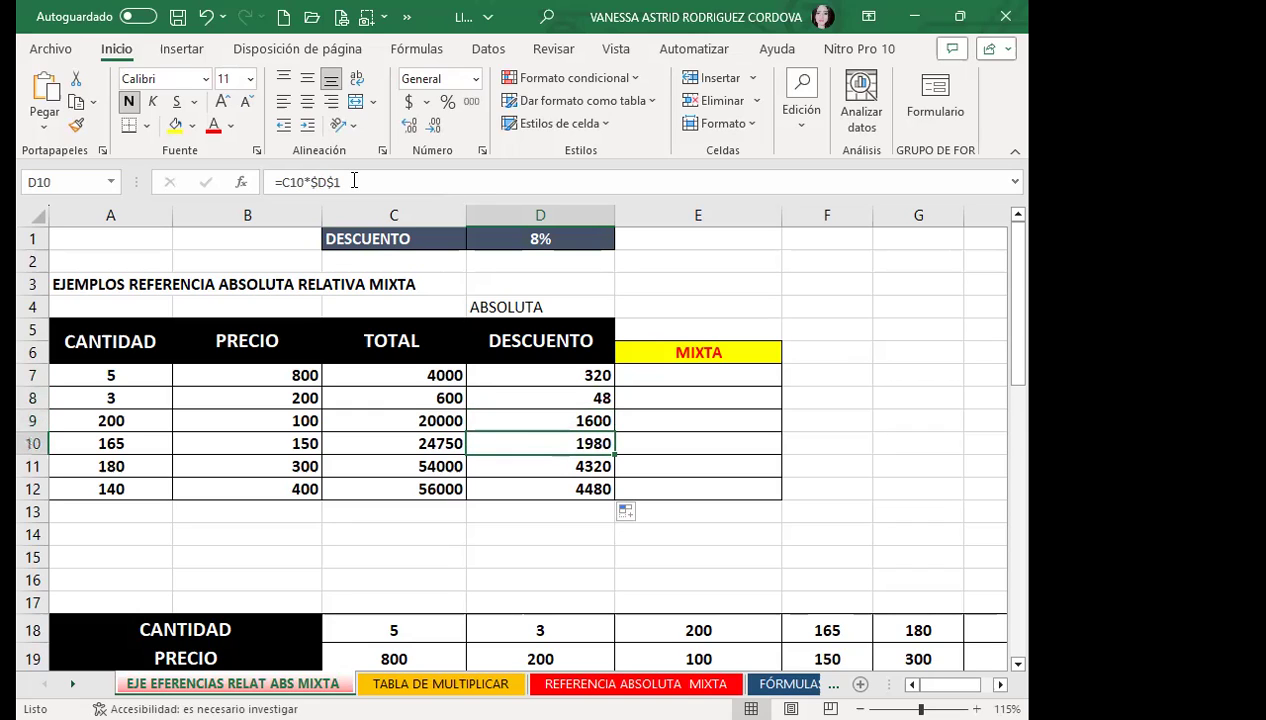
{"action": "key", "text": "Down"}
{"action": "key", "text": "Down"}
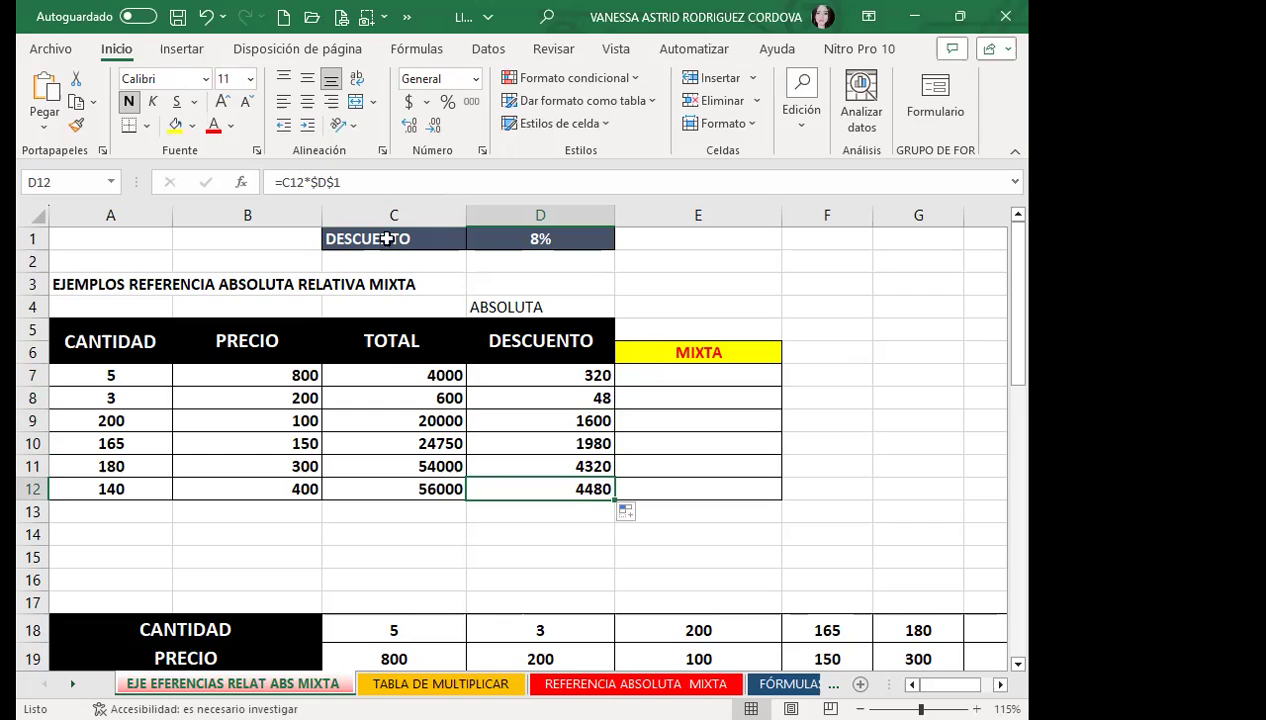
Step: Compare the fixed 8% in D1 with D7's formula and D12's =C12*$D$1 showing 4480
{"action": "left_click", "coordinate": [574, 249]}
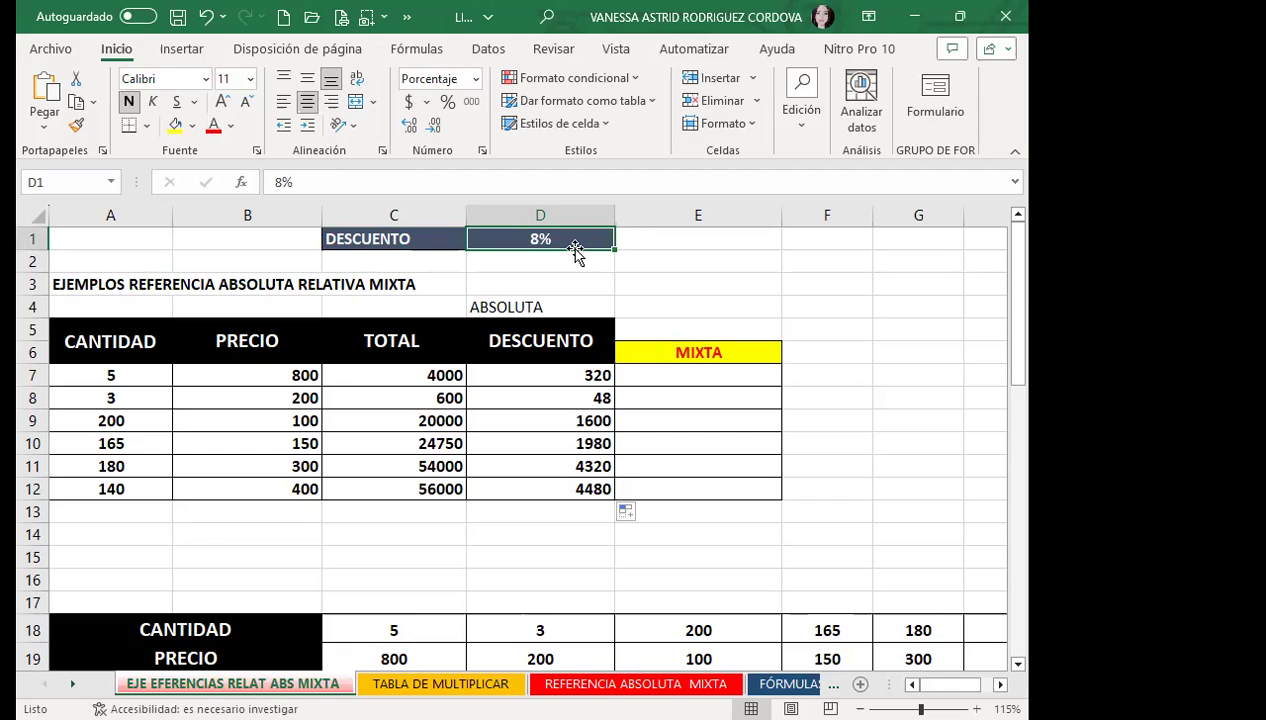
{"action": "left_click", "coordinate": [560, 372]}
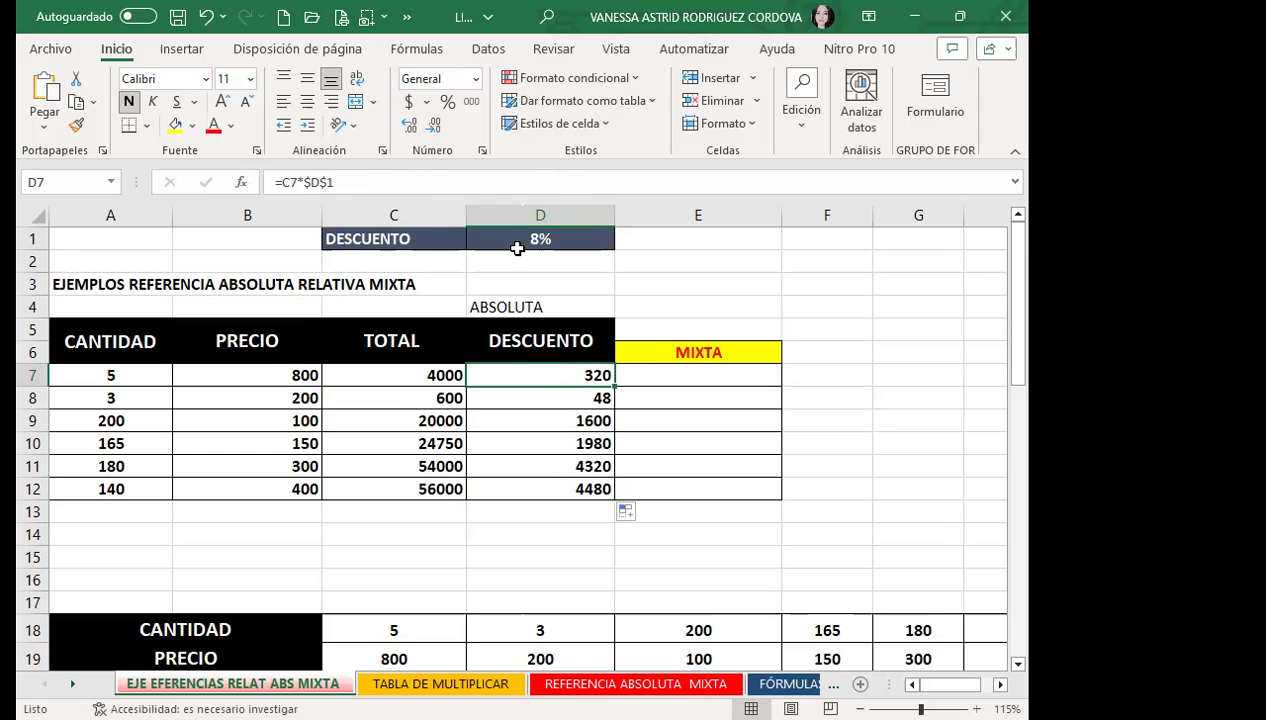
{"action": "left_click", "coordinate": [545, 484]}
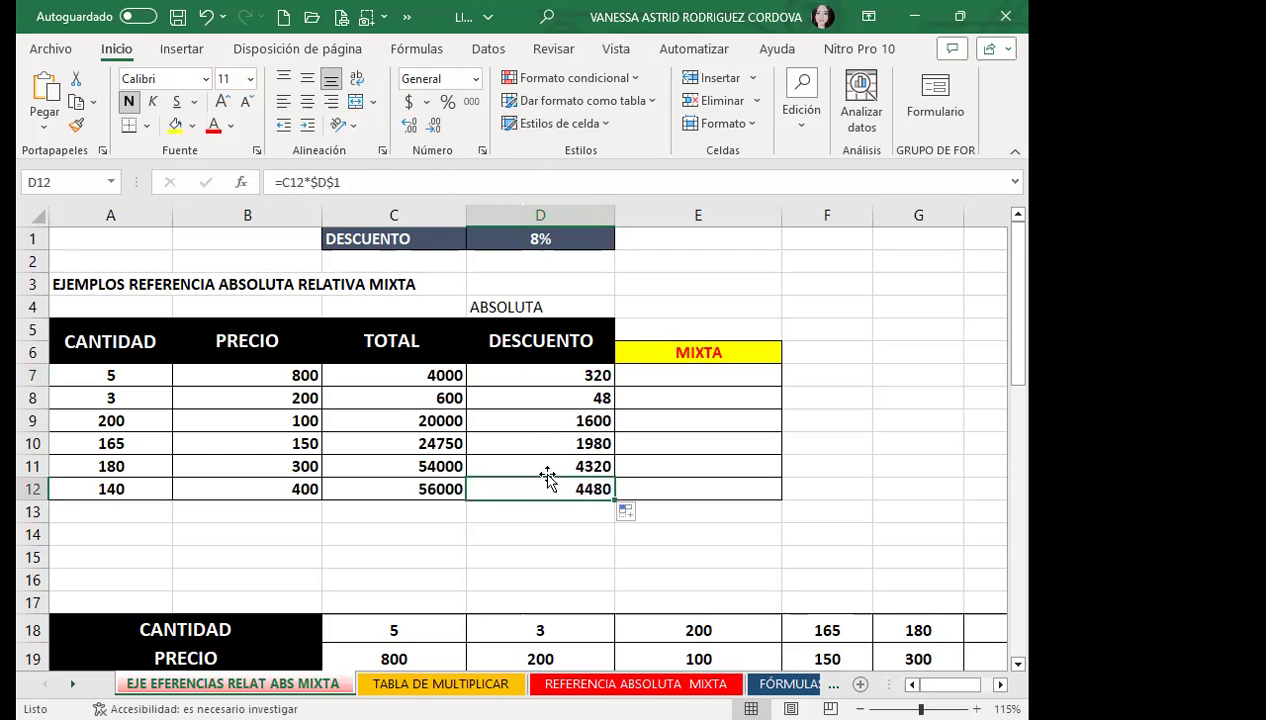
{"action": "left_click", "coordinate": [499, 239]}
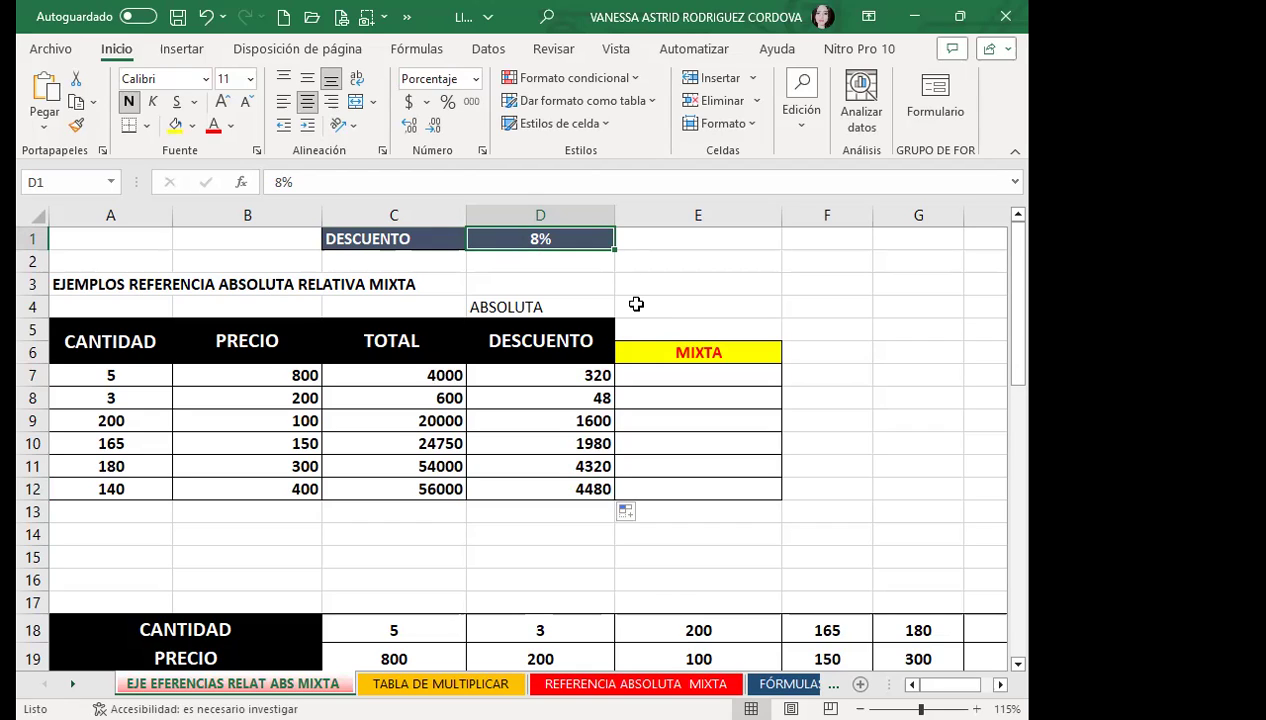
{"action": "left_click", "coordinate": [557, 381]}
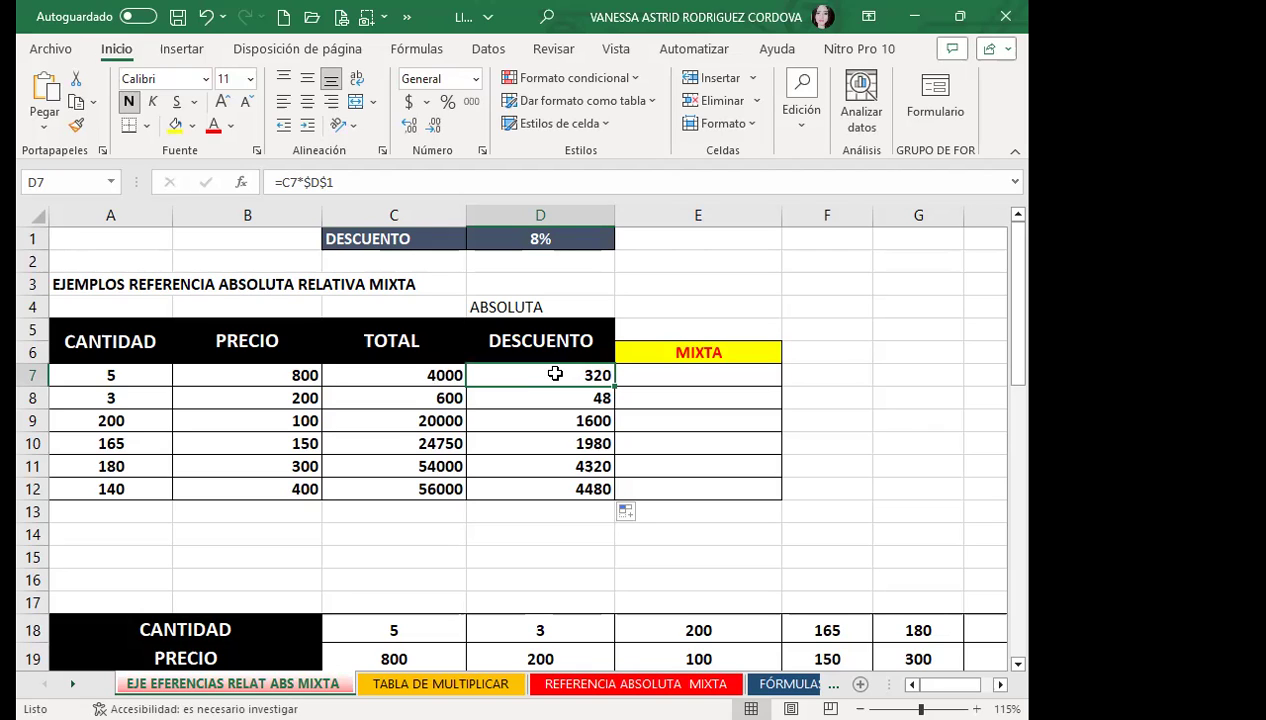
{"action": "left_click", "coordinate": [674, 370]}
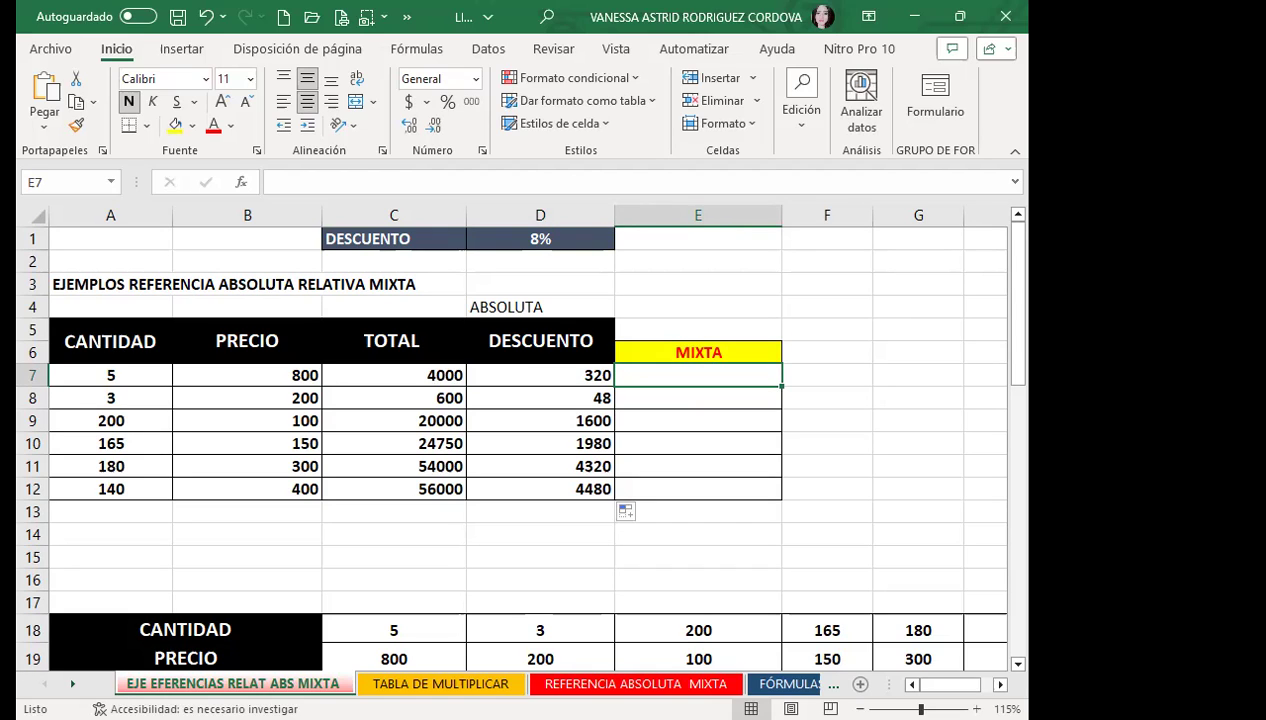
{"action": "left_click", "coordinate": [535, 375]}
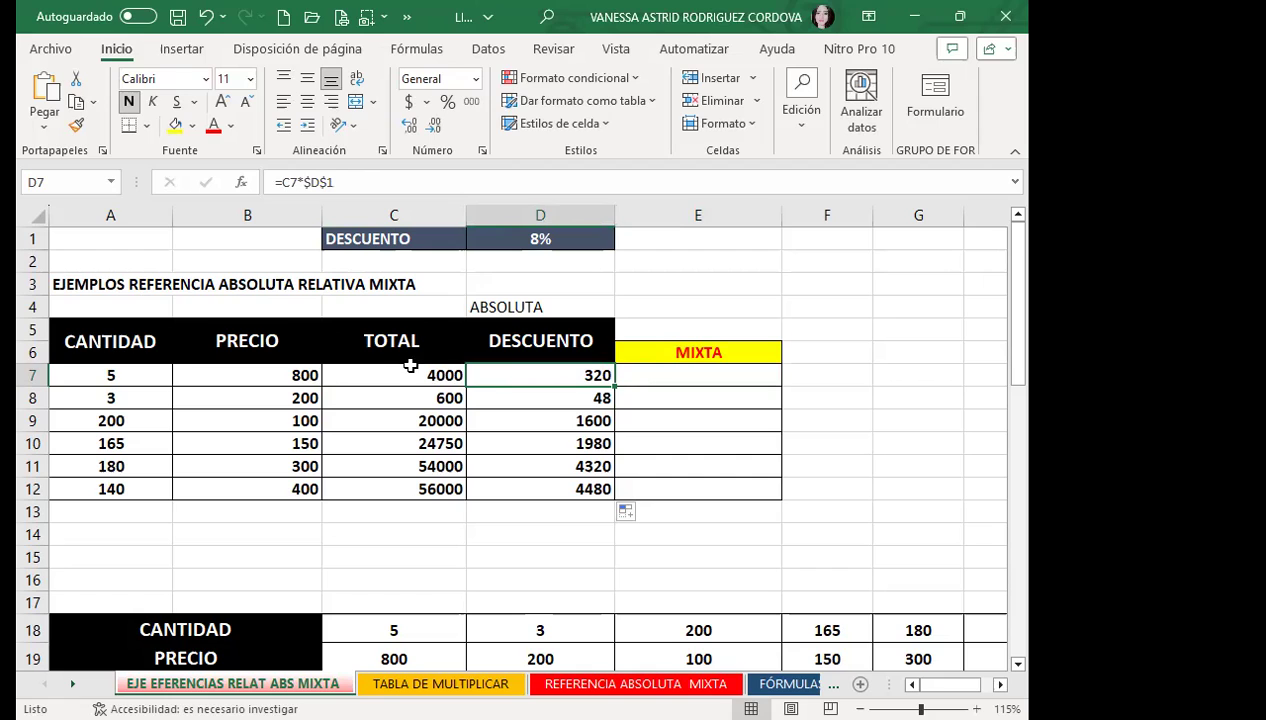
Step: Re-enter D7's formula as =C7*$D$1 and select the old discount values in D8:D12
{"action": "double_click", "coordinate": [533, 374]}
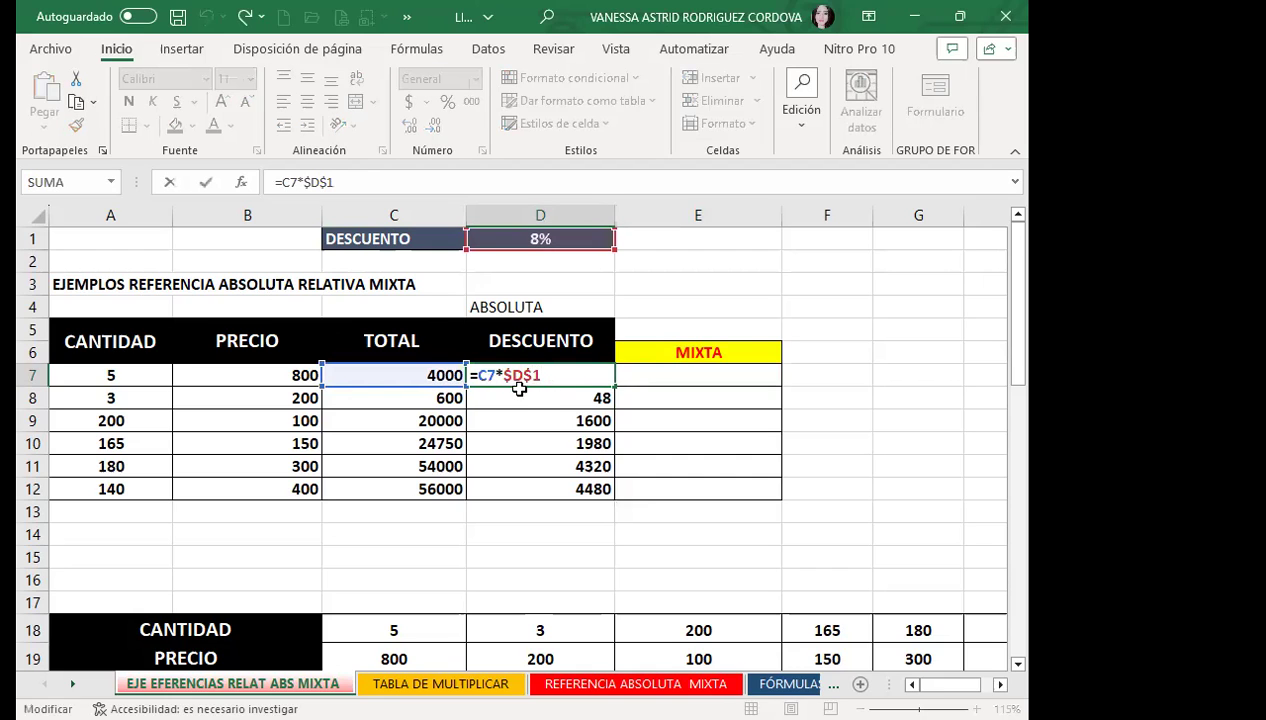
{"action": "key", "text": "BackSpace"}
{"action": "key", "text": "BackSpace"}
{"action": "key", "text": "BackSpace"}
{"action": "key", "text": "BackSpace"}
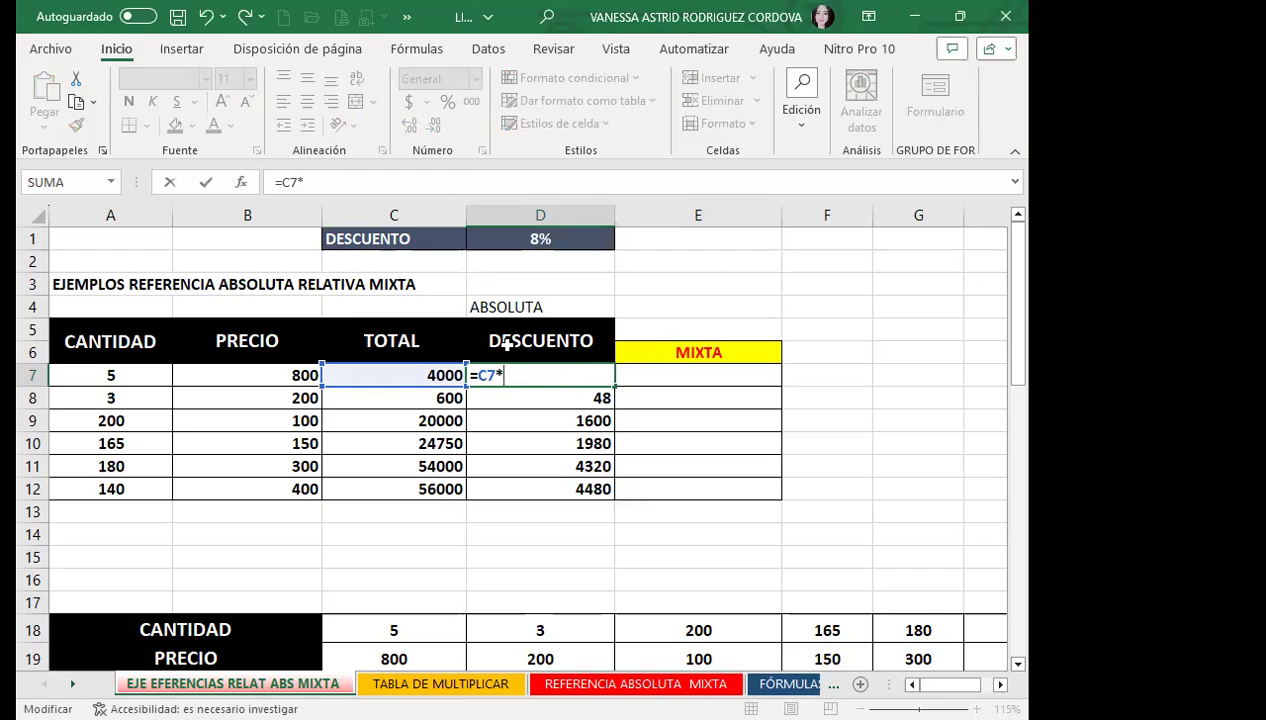
{"action": "left_click", "coordinate": [577, 238]}
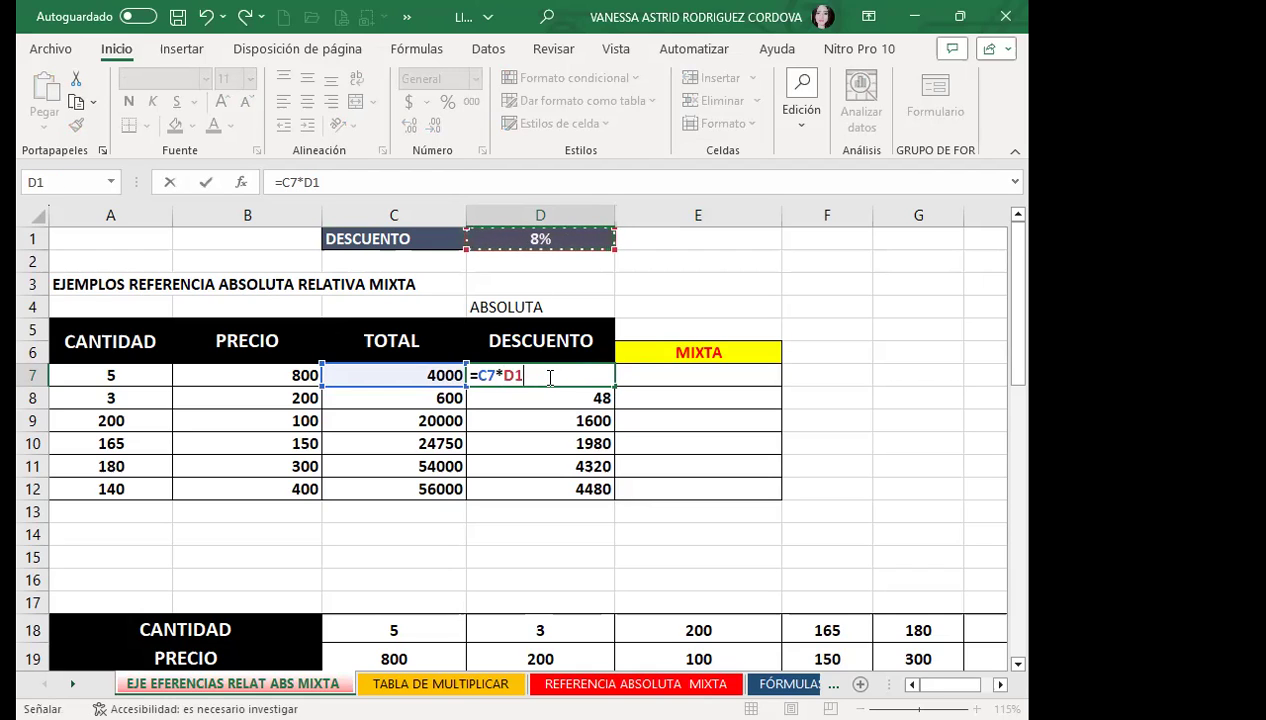
{"action": "key", "text": "F4"}
{"action": "key", "text": "Return"}
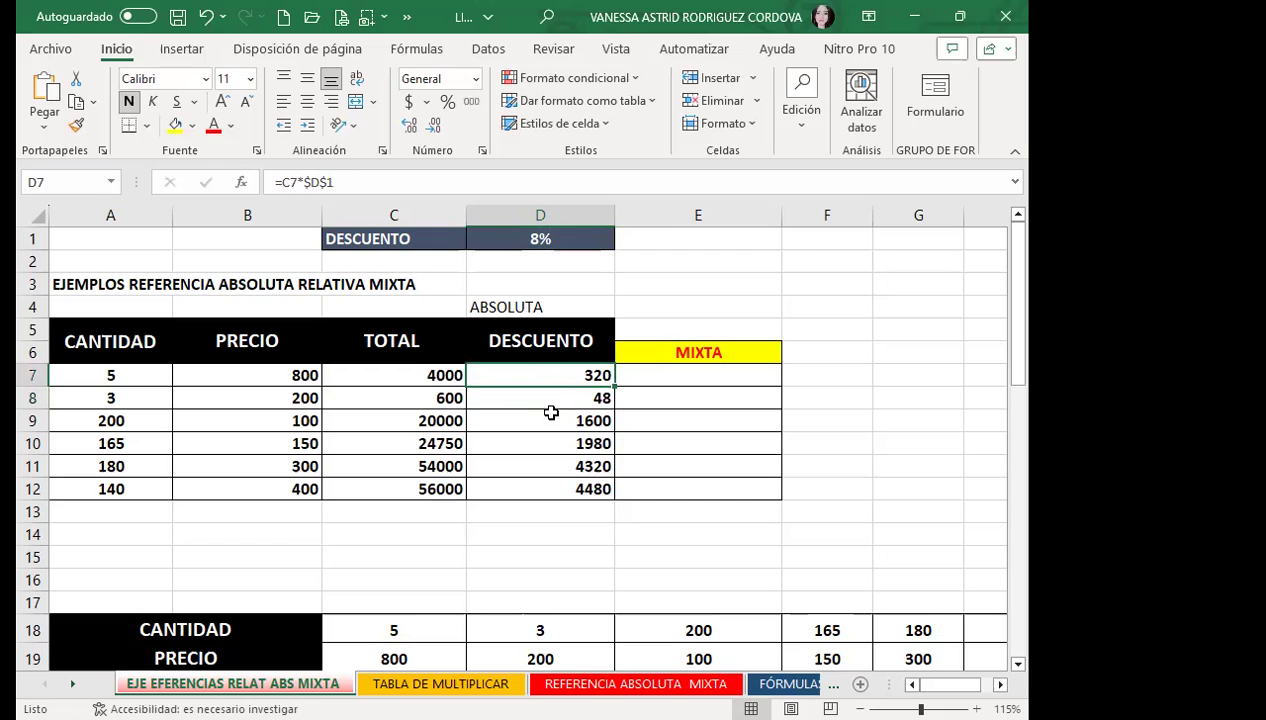
{"action": "left_click_drag", "start_coordinate": [563, 405], "coordinate": [555, 483]}
Step: Clear D8:D12 and fill D7's =C7*$D$1 formula down to D12
{"action": "key", "text": "Delete"}
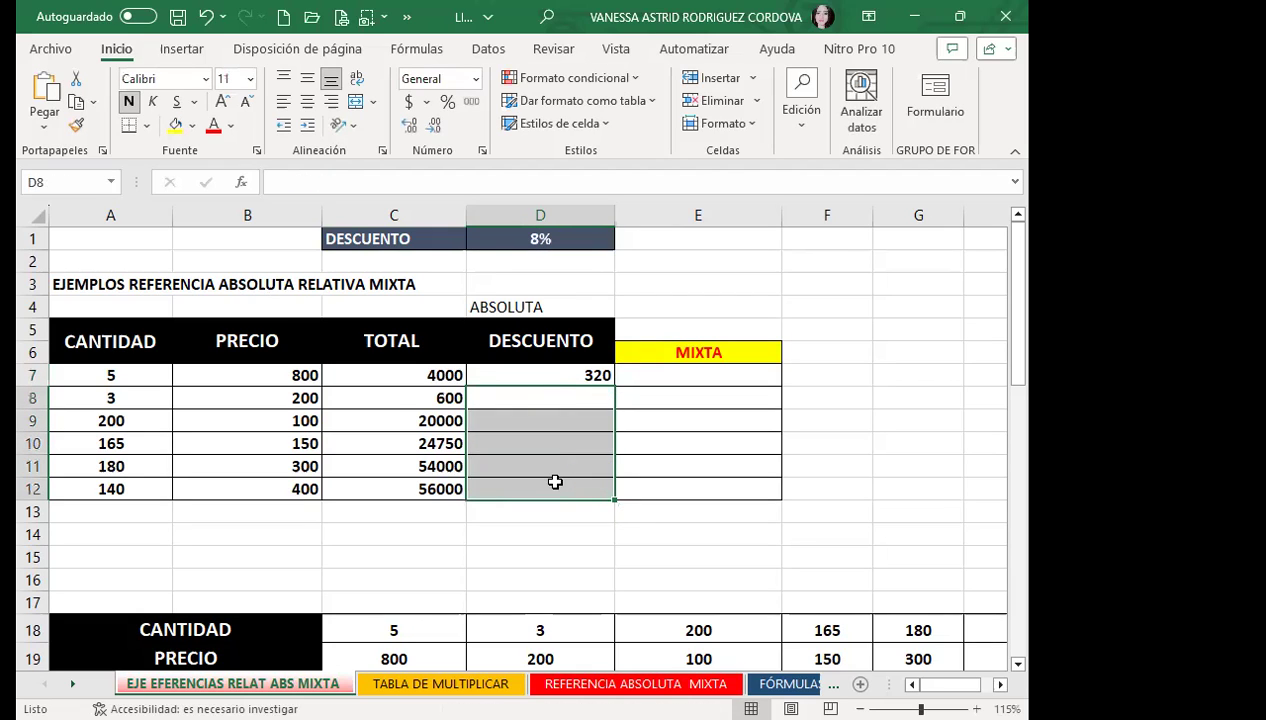
{"action": "left_click", "coordinate": [560, 372]}
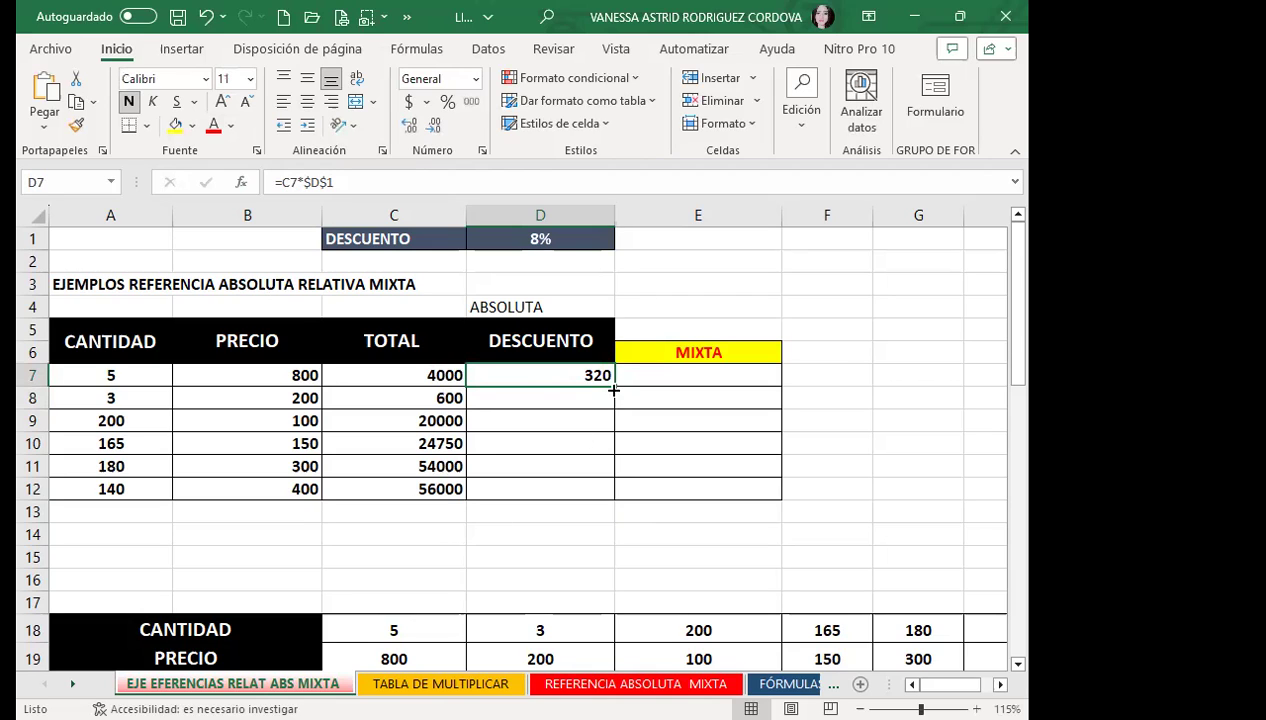
{"action": "left_click_drag", "start_coordinate": [614, 385], "coordinate": [616, 495]}
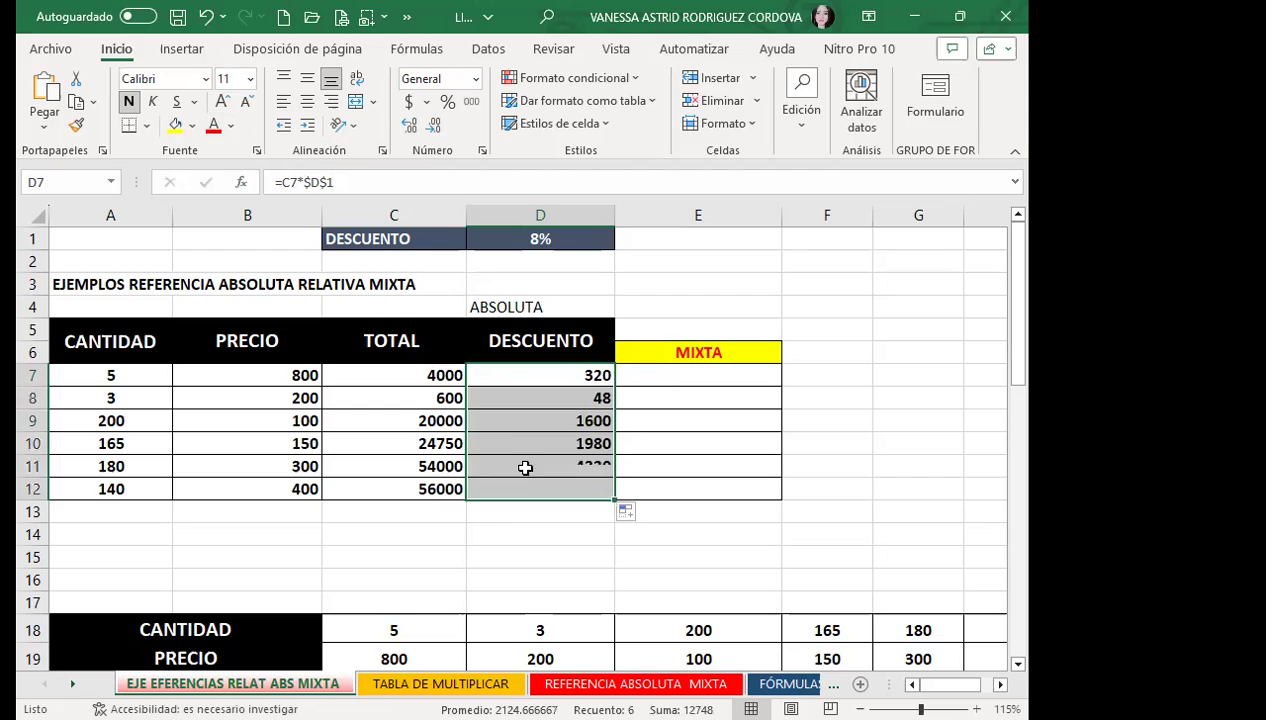
Step: Check the copied discounts in D8–D12: 48, 1600, 1980, 4320 and 4480
{"action": "left_click", "coordinate": [527, 406]}
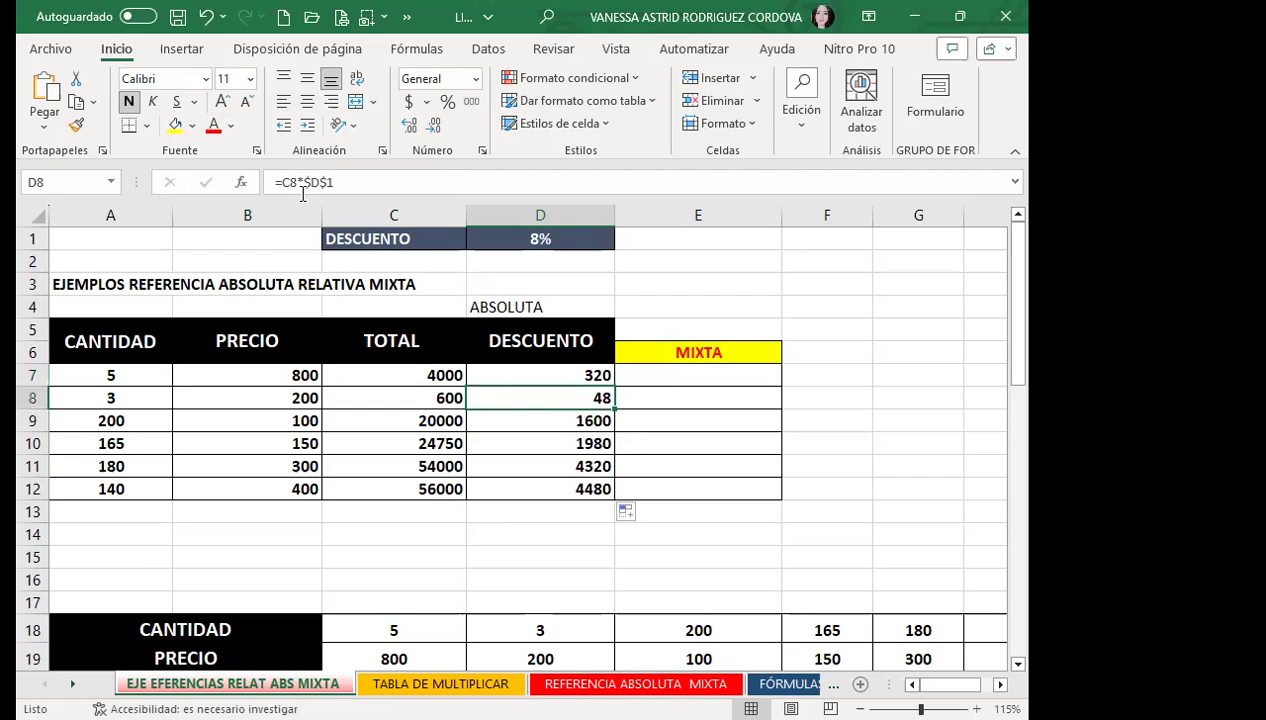
{"action": "left_click", "coordinate": [520, 444]}
{"action": "left_click", "coordinate": [518, 466]}
{"action": "left_click", "coordinate": [517, 490]}
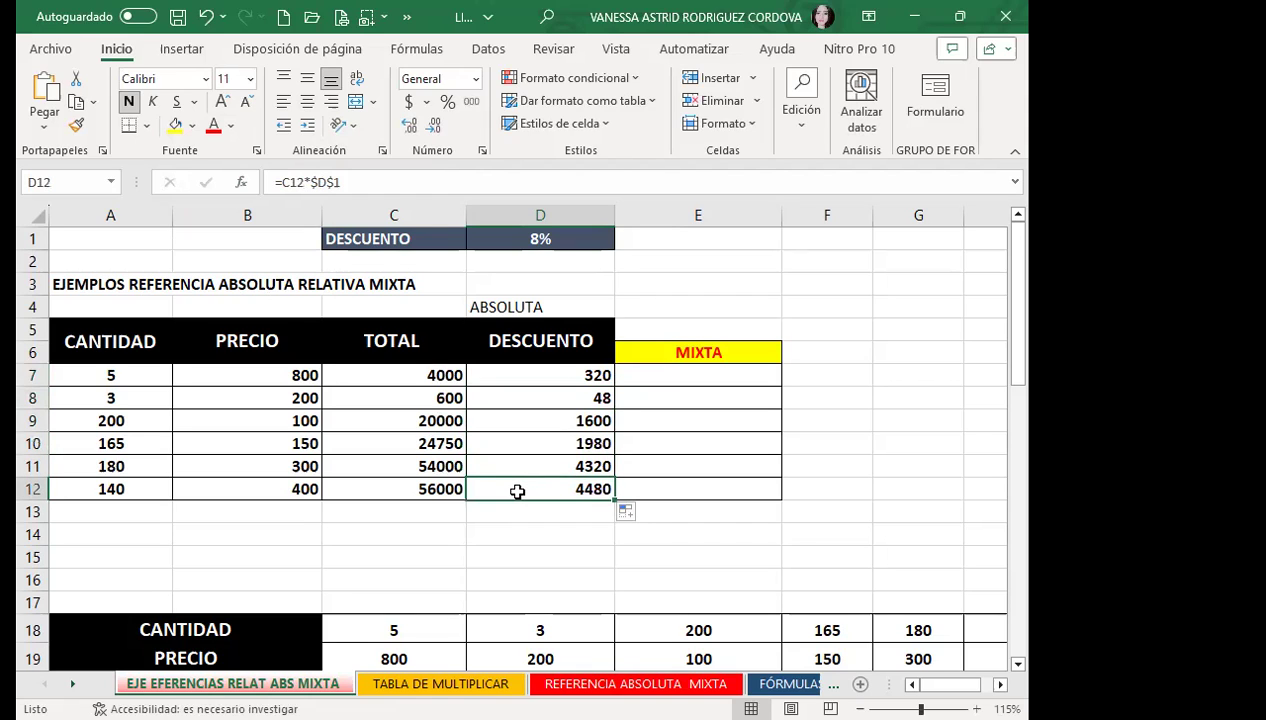
{"action": "left_click", "coordinate": [529, 400]}
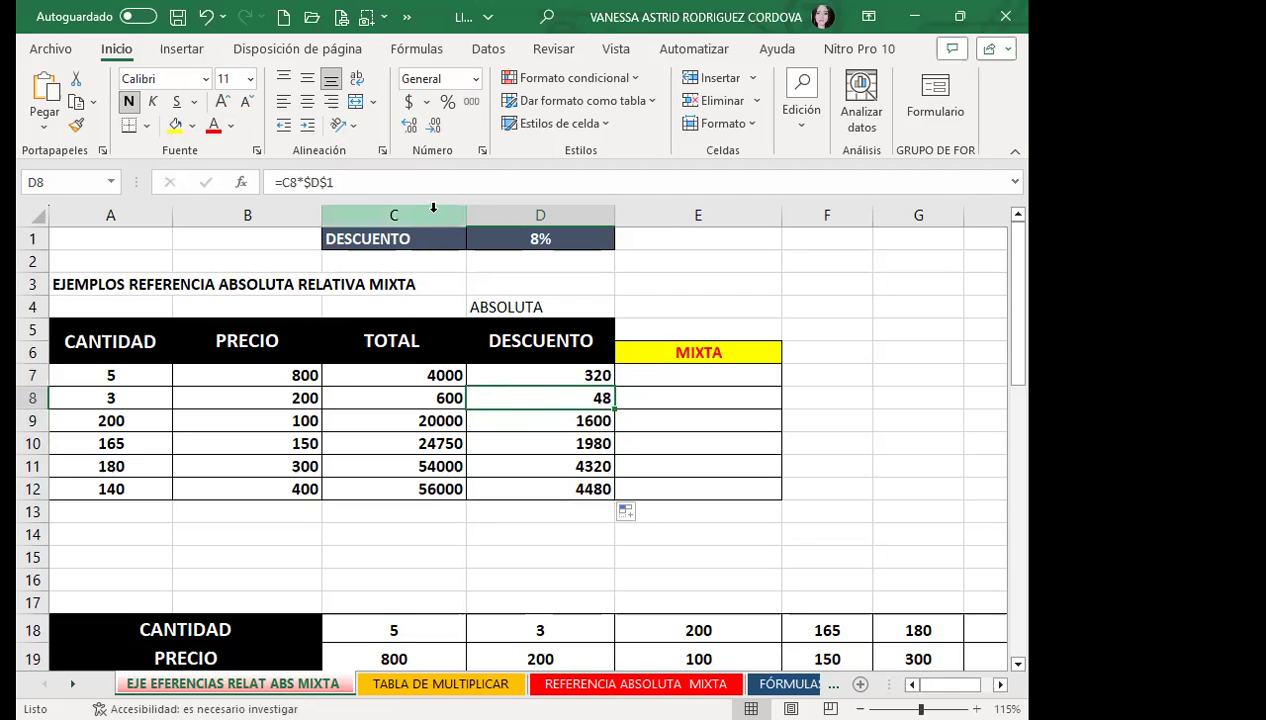
Step: Compare the TOTAL formulas in C7–C9 with the discount formulas in D9 and D12
{"action": "left_click", "coordinate": [412, 376]}
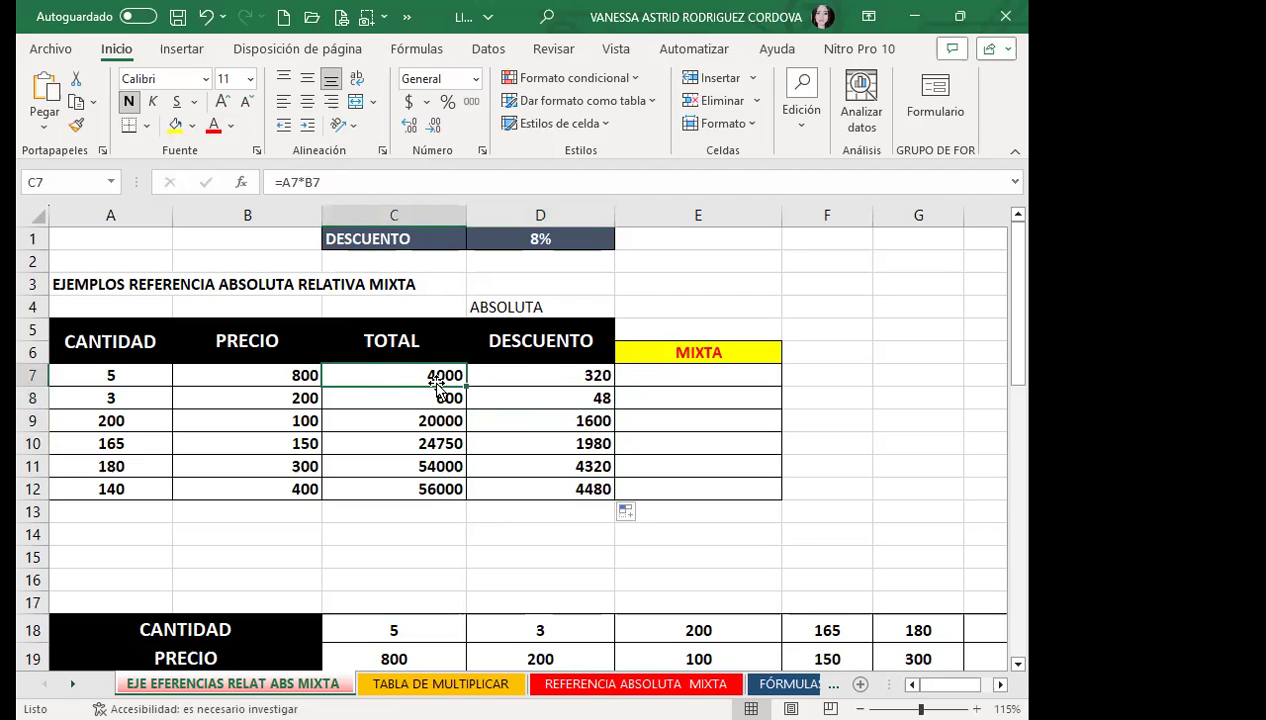
{"action": "left_click", "coordinate": [426, 400]}
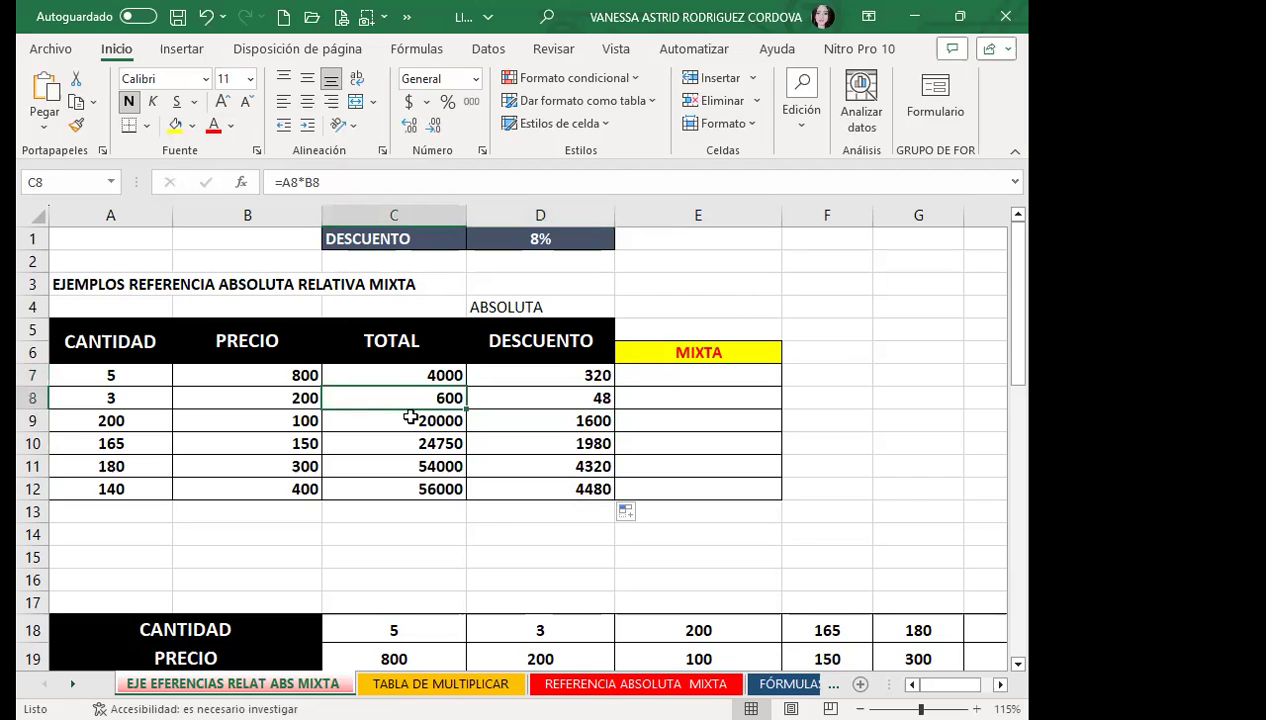
{"action": "left_click", "coordinate": [420, 420]}
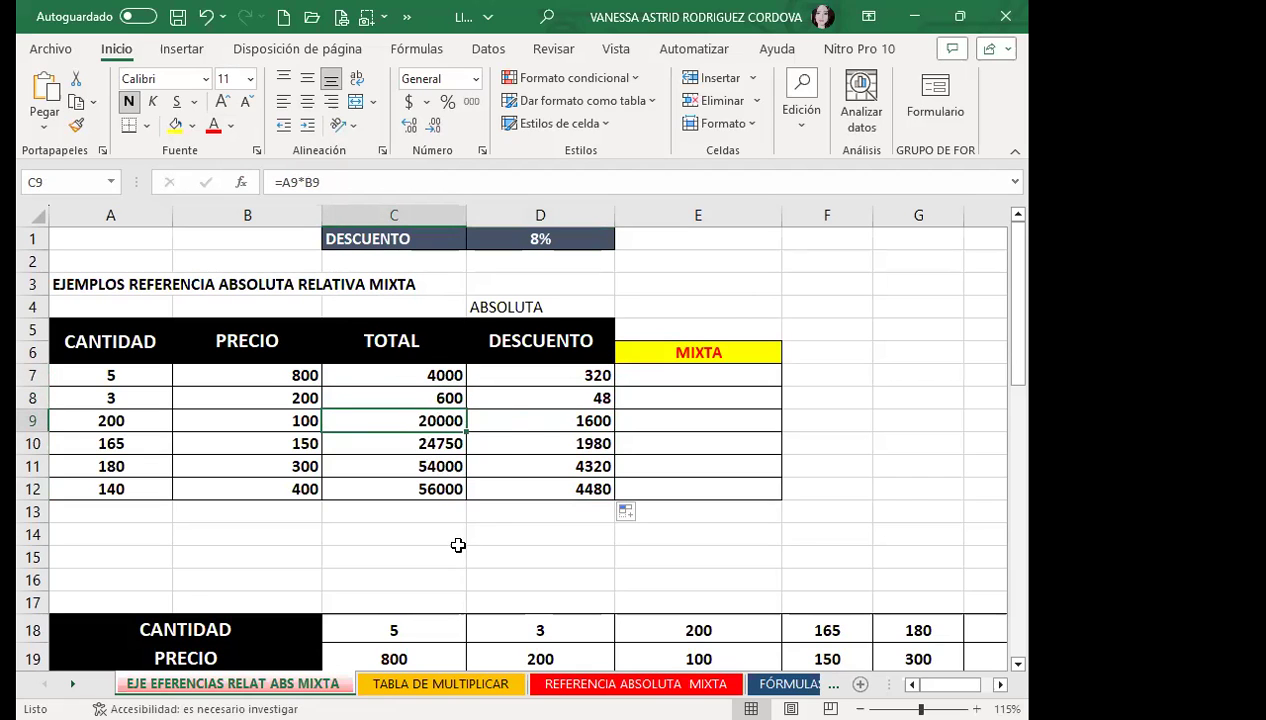
{"action": "left_click", "coordinate": [505, 412]}
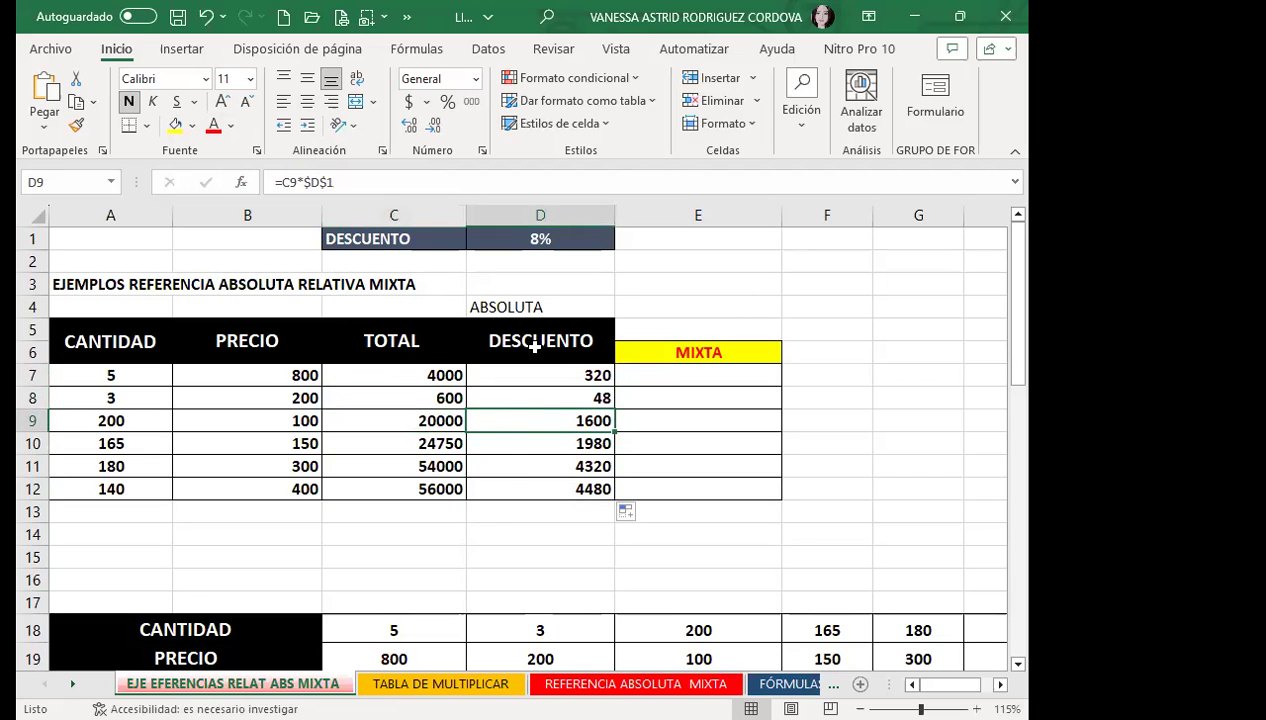
{"action": "left_click", "coordinate": [531, 488]}
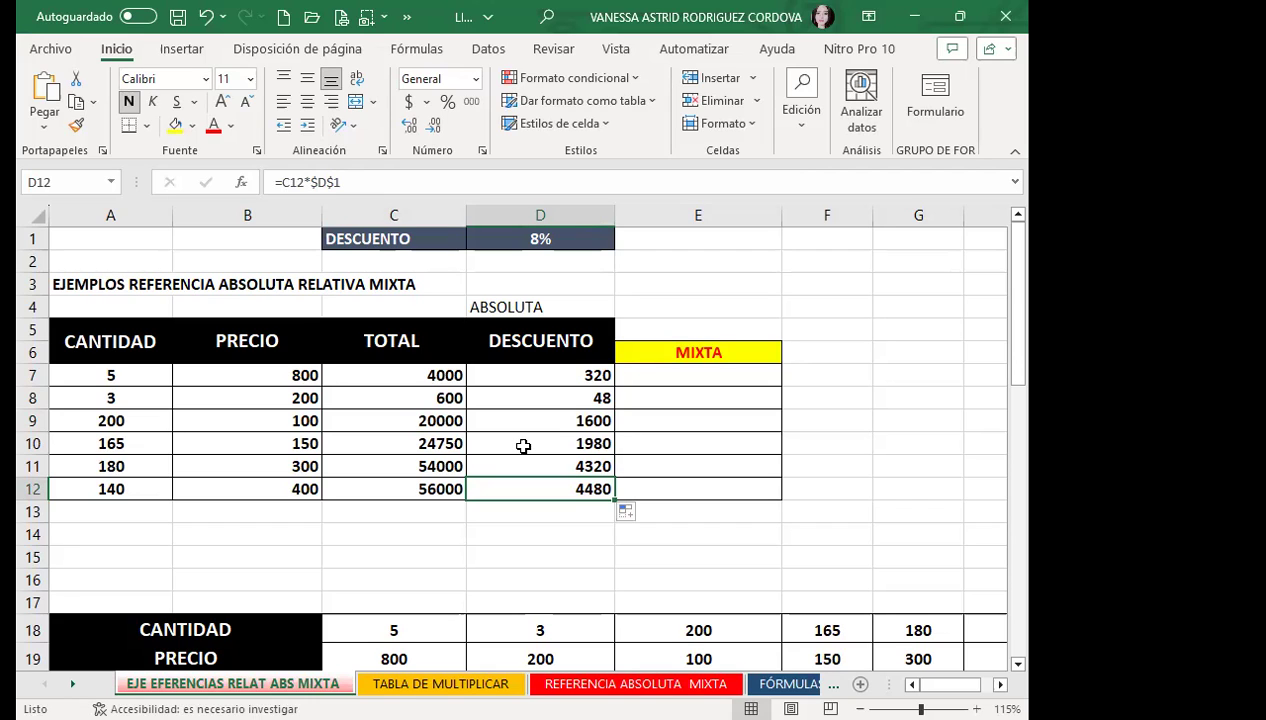
{"action": "double_click", "coordinate": [552, 374]}
{"action": "key", "text": "F4"}
{"action": "key", "text": "F4"}
{"action": "key", "text": "F4"}
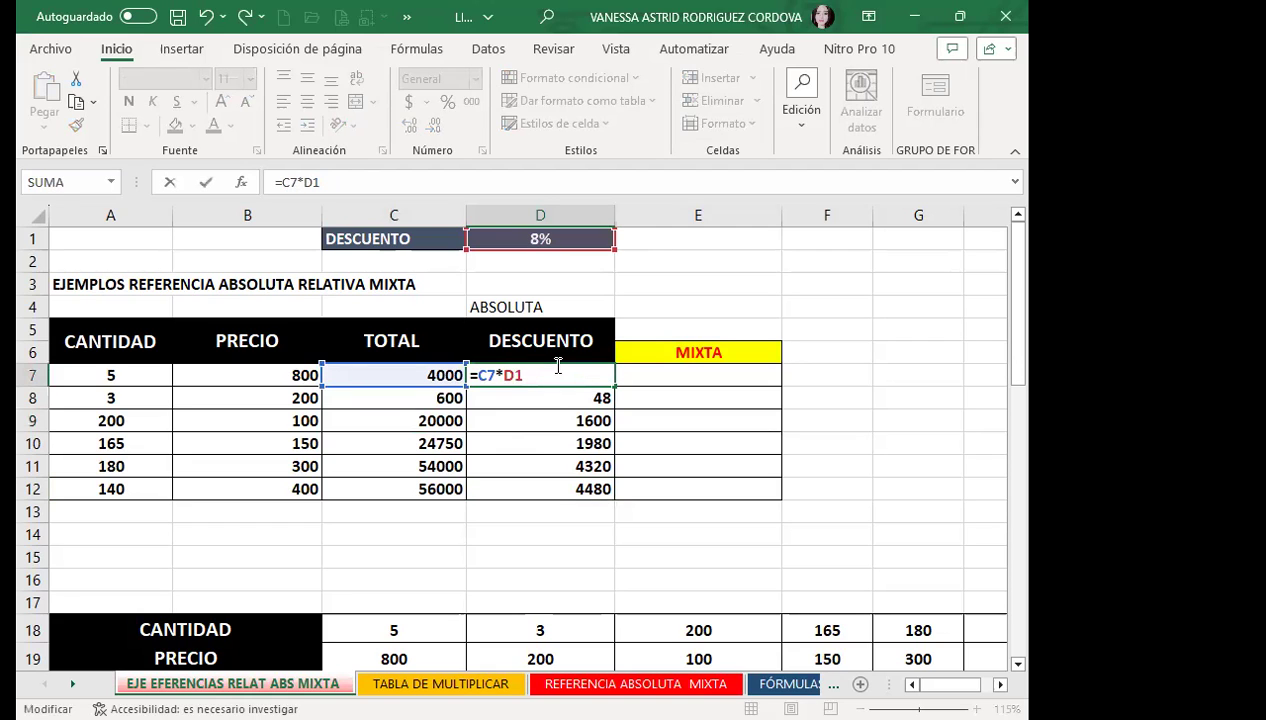
{"action": "key", "text": "F4"}
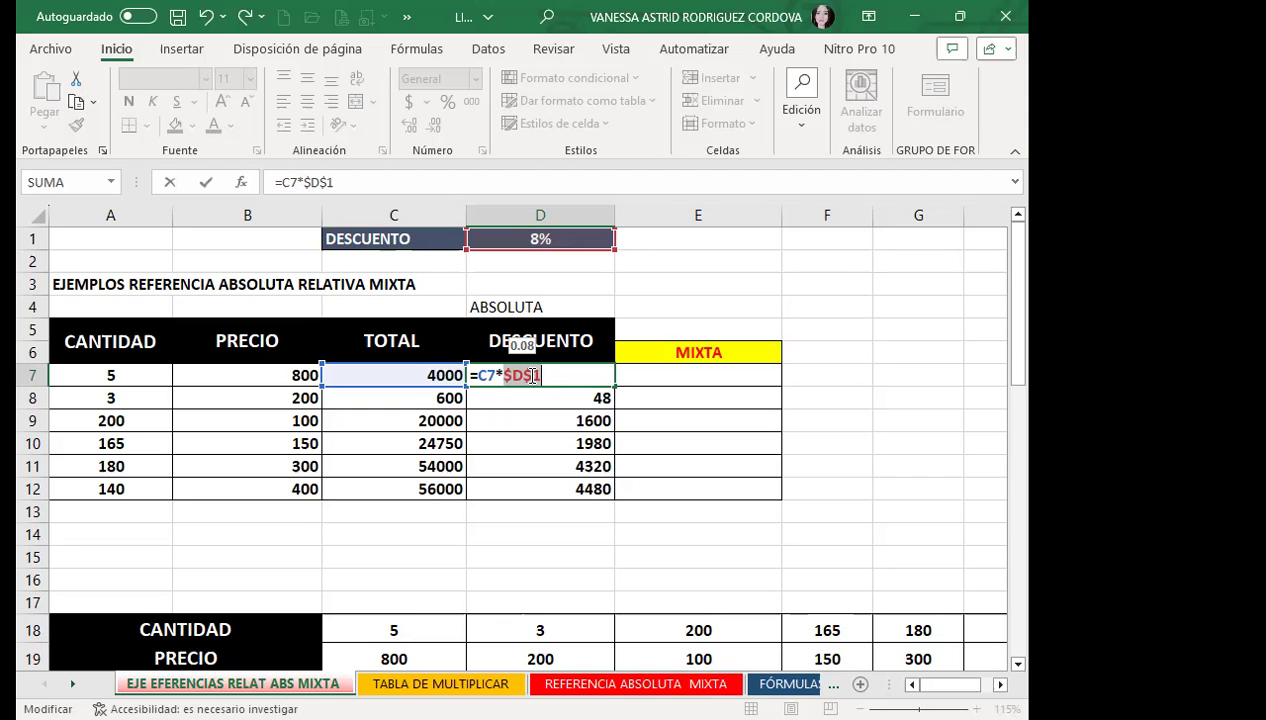
{"action": "key", "text": "Return"}
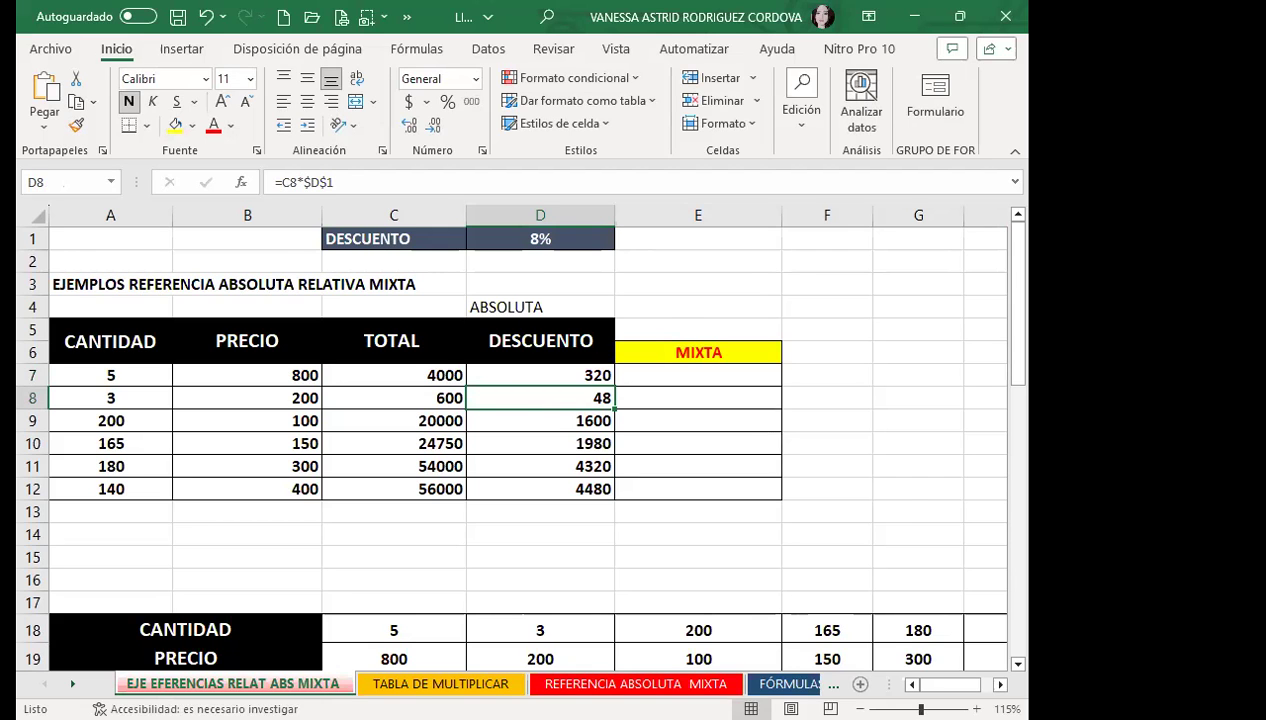
{"action": "key", "text": "alt+Tab"}
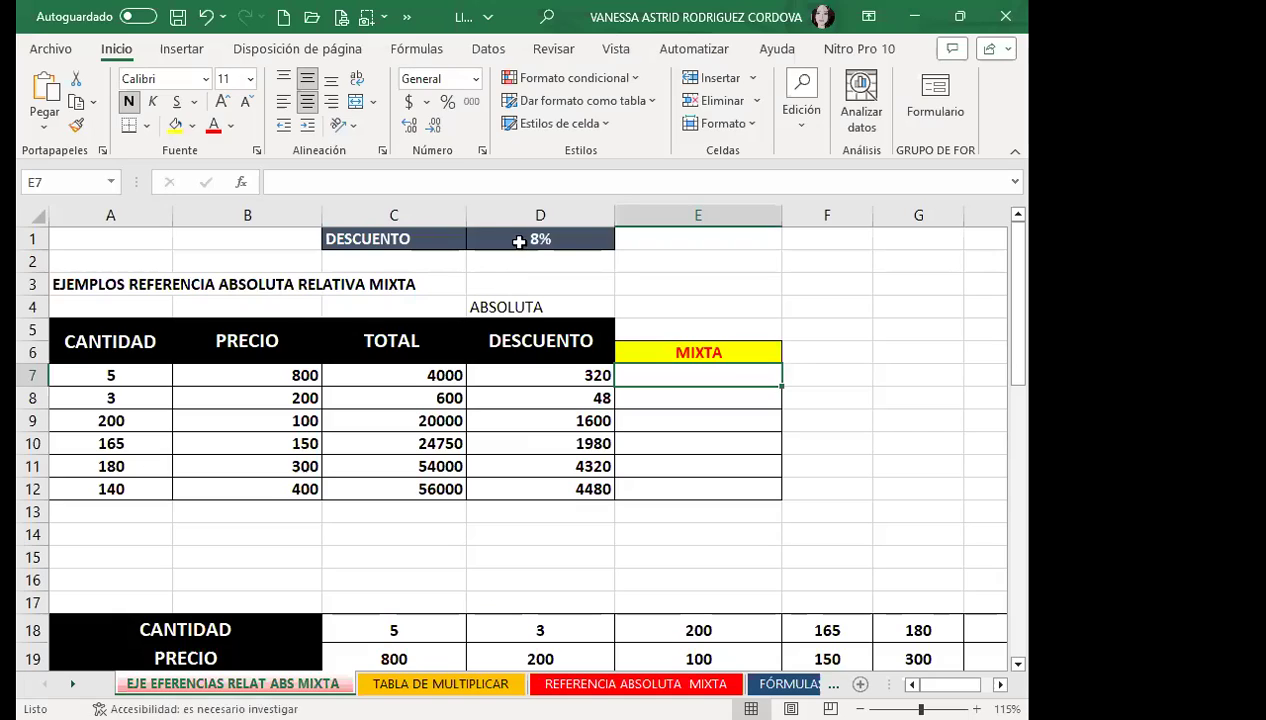
{"action": "left_click", "coordinate": [470, 237]}
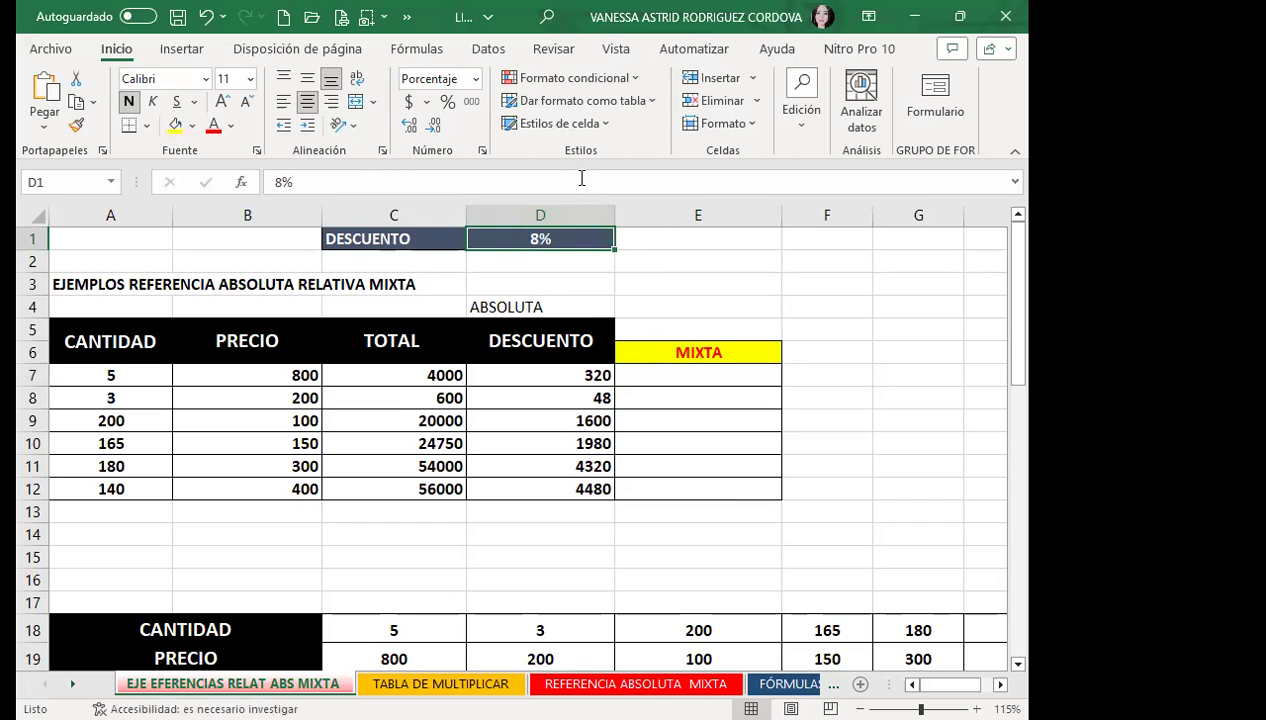
{"action": "left_click", "coordinate": [581, 210]}
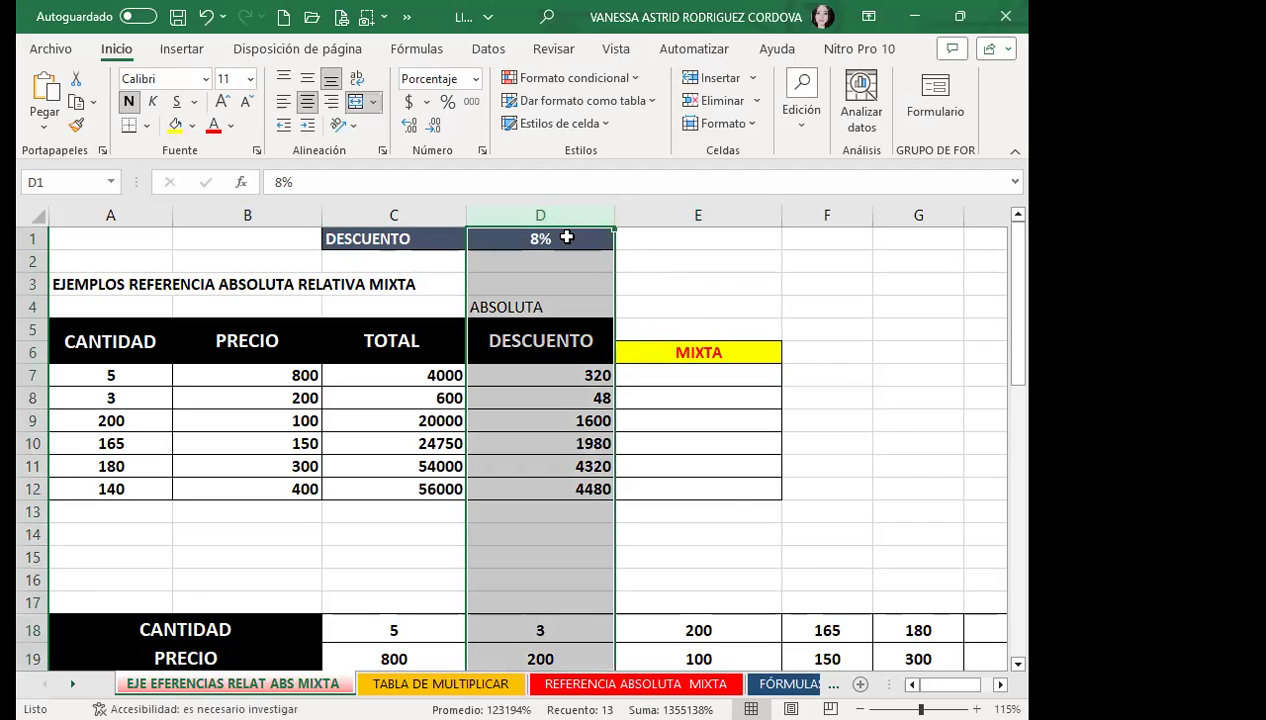
{"action": "left_click", "coordinate": [566, 239]}
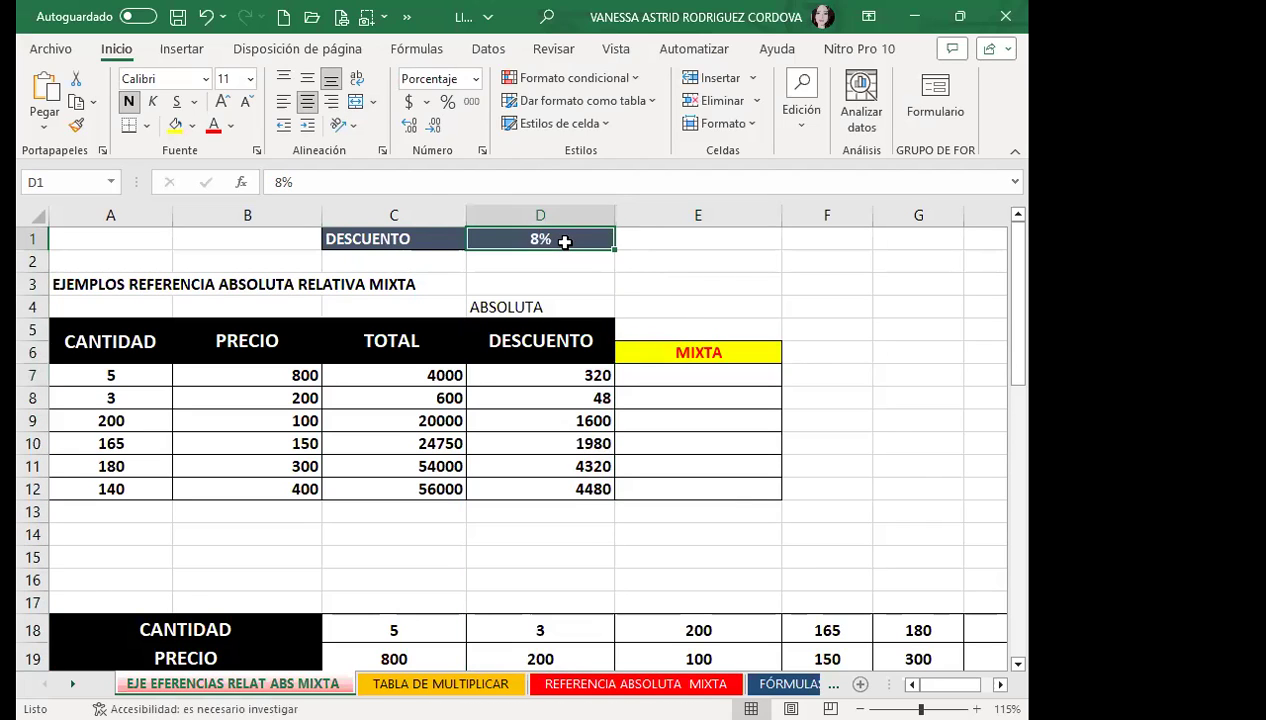
{"action": "left_click", "coordinate": [31, 240]}
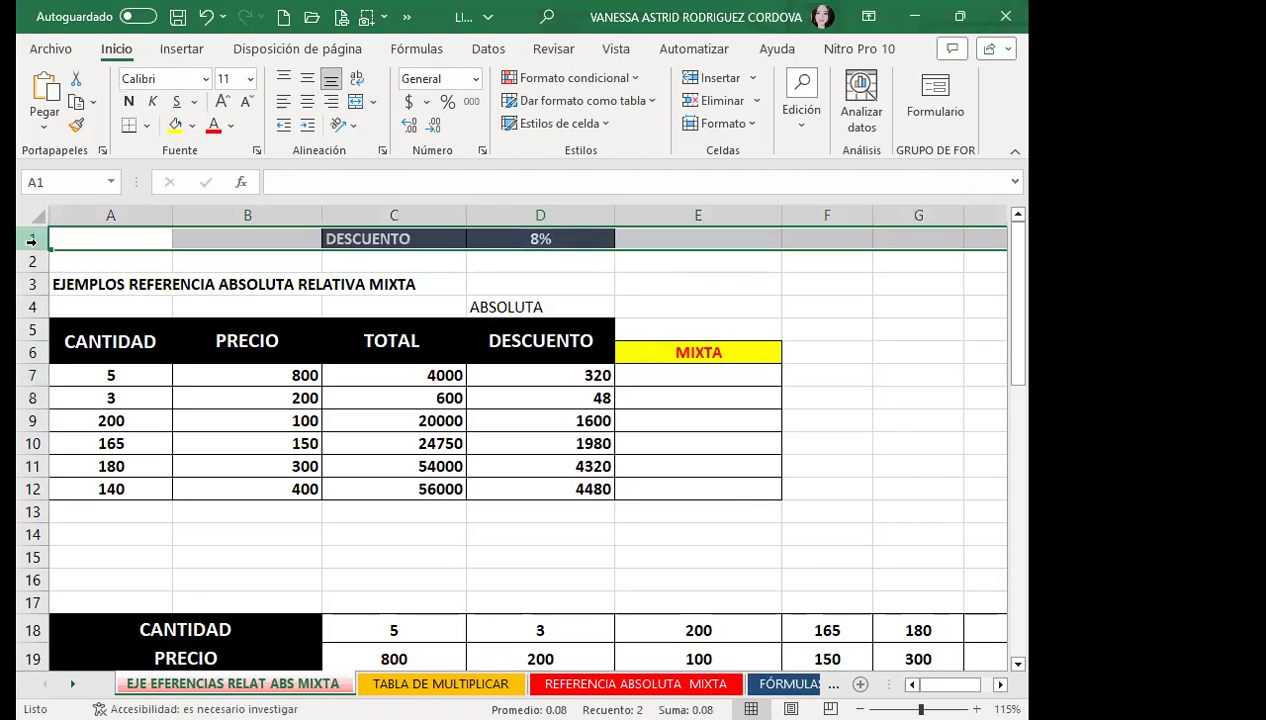
{"action": "left_click", "coordinate": [580, 238]}
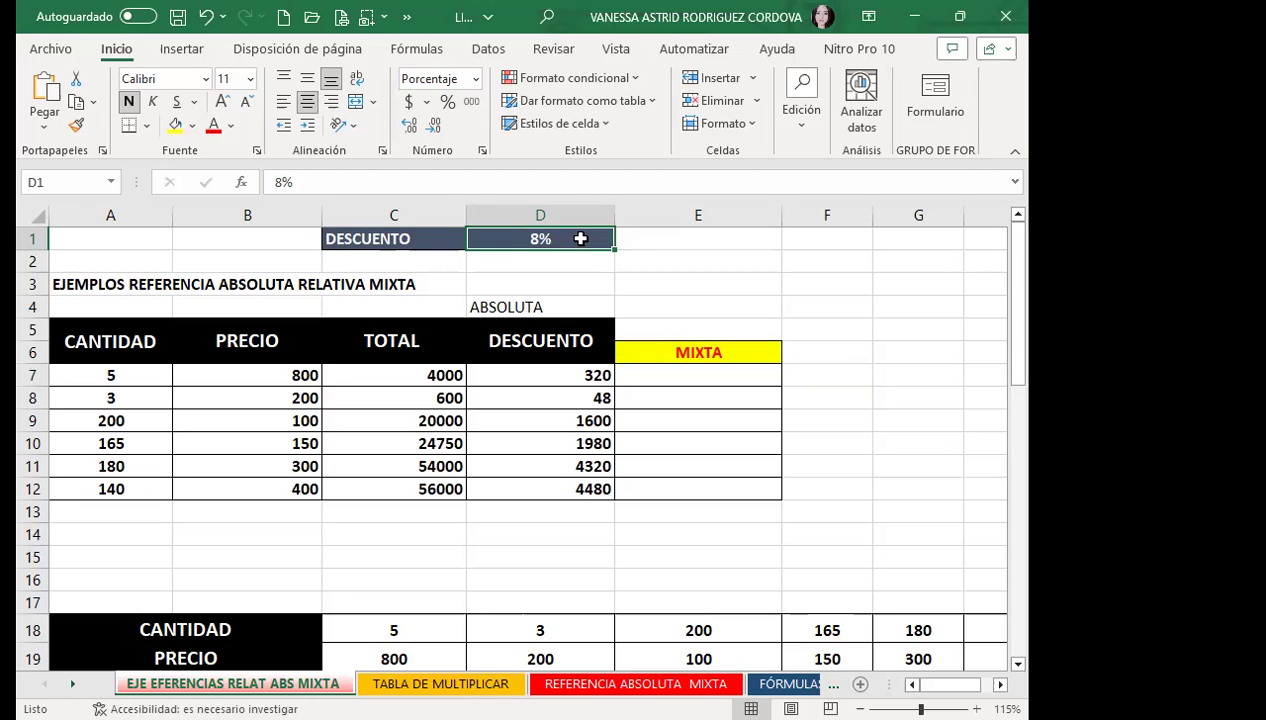
{"action": "left_click", "coordinate": [676, 379]}
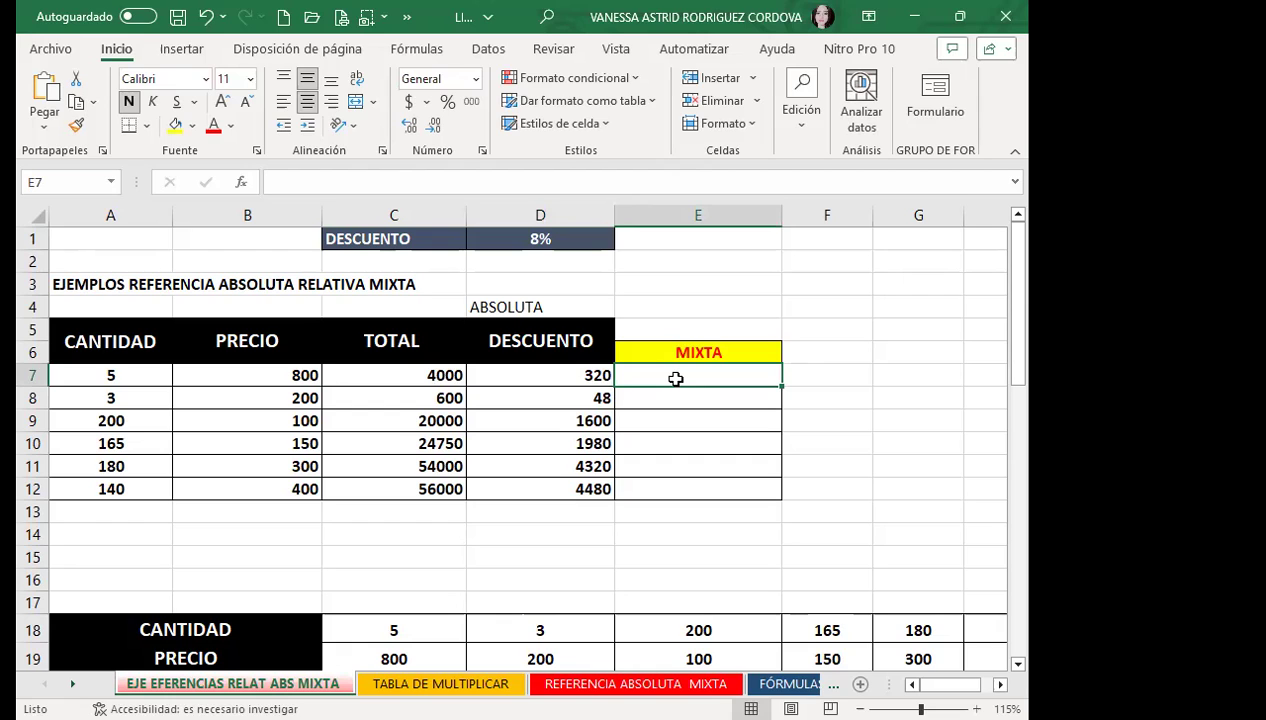
Step: Build E7's formula =C7*$D1, cycling F4 so only the D column is locked
{"action": "type", "text": "="}
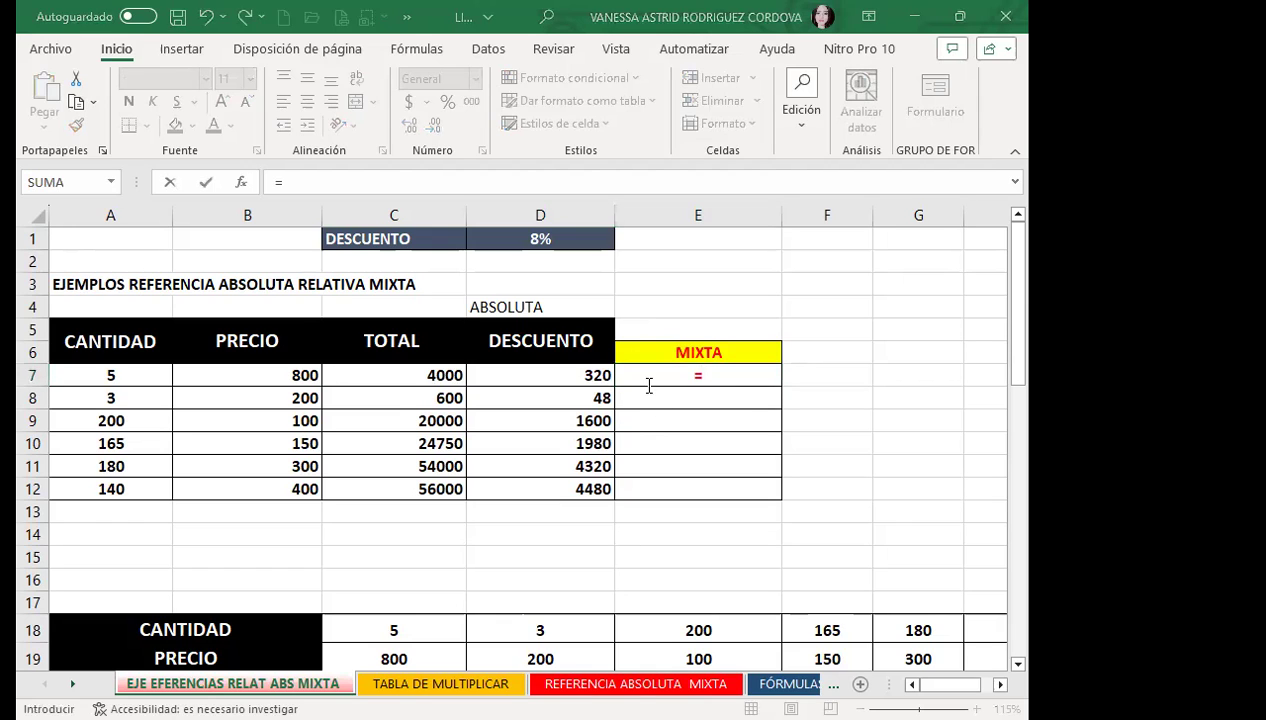
{"action": "left_click", "coordinate": [432, 375]}
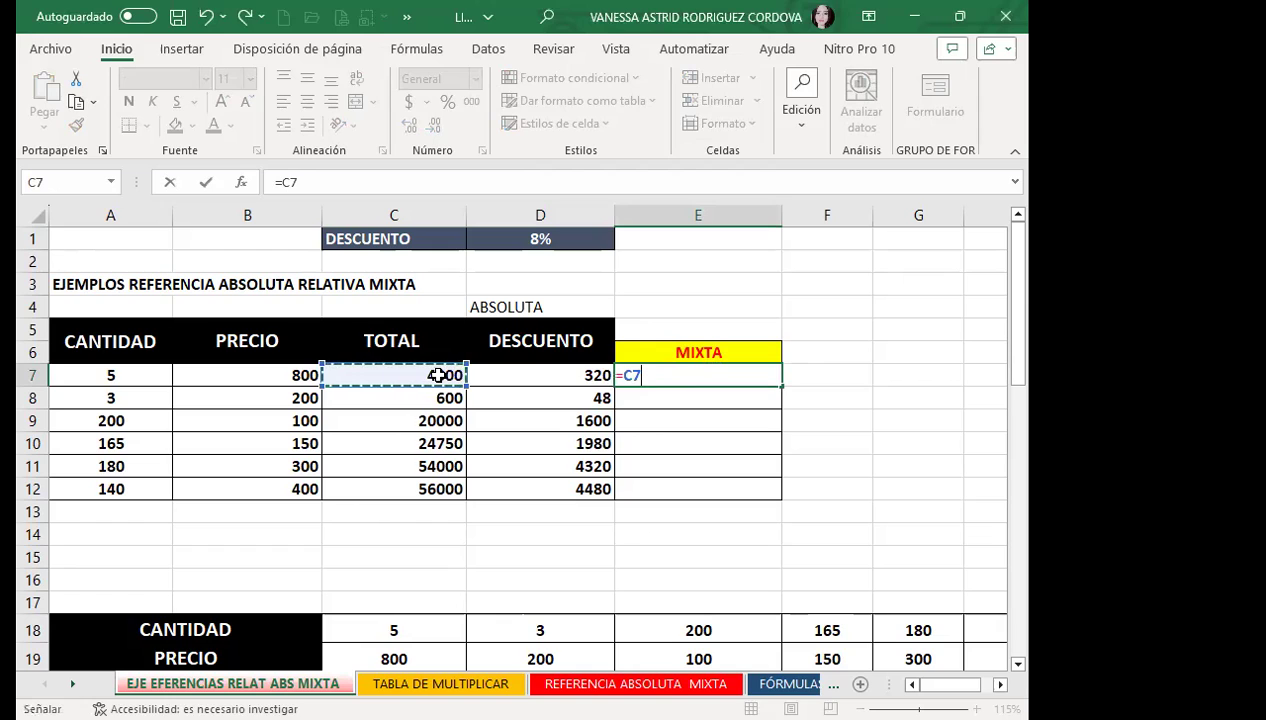
{"action": "type", "text": "*"}
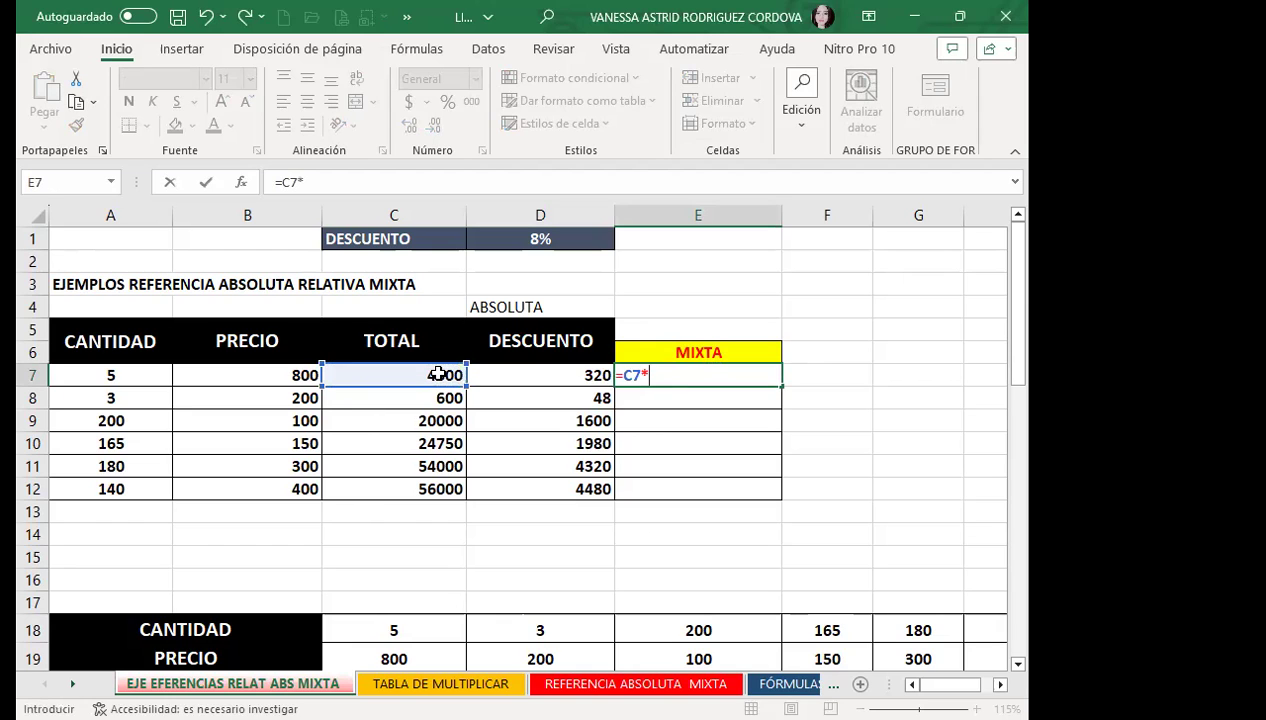
{"action": "left_click", "coordinate": [520, 240]}
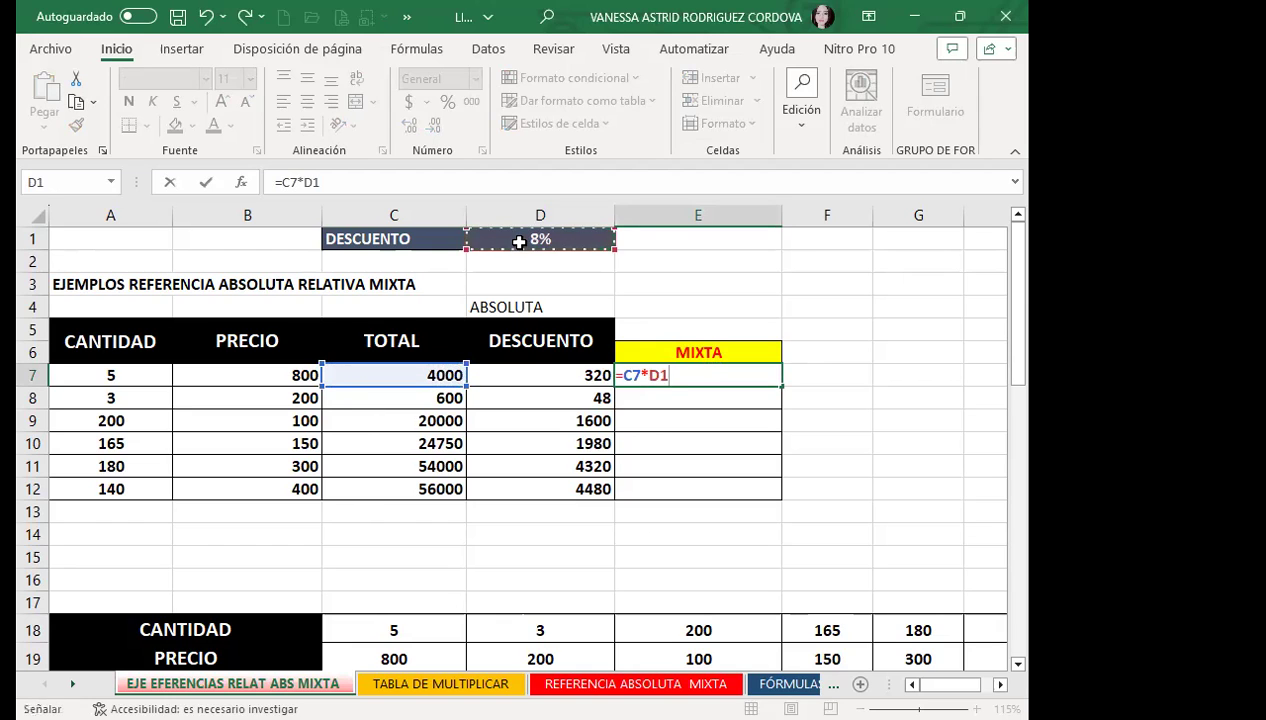
{"action": "key", "text": "F4"}
{"action": "key", "text": "F4"}
{"action": "key", "text": "F4"}
{"action": "scroll", "coordinate": [515, 450], "scroll_direction": "down", "scroll_amount": 1}
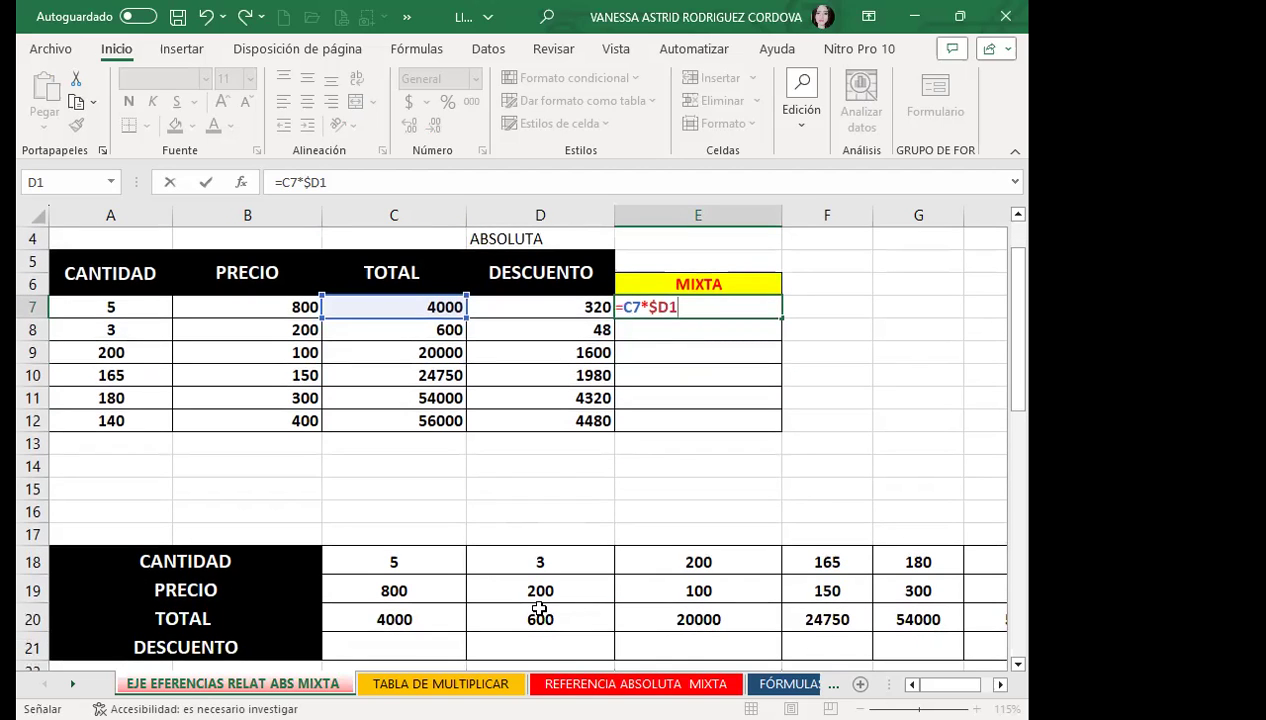
{"action": "key", "text": "Return"}
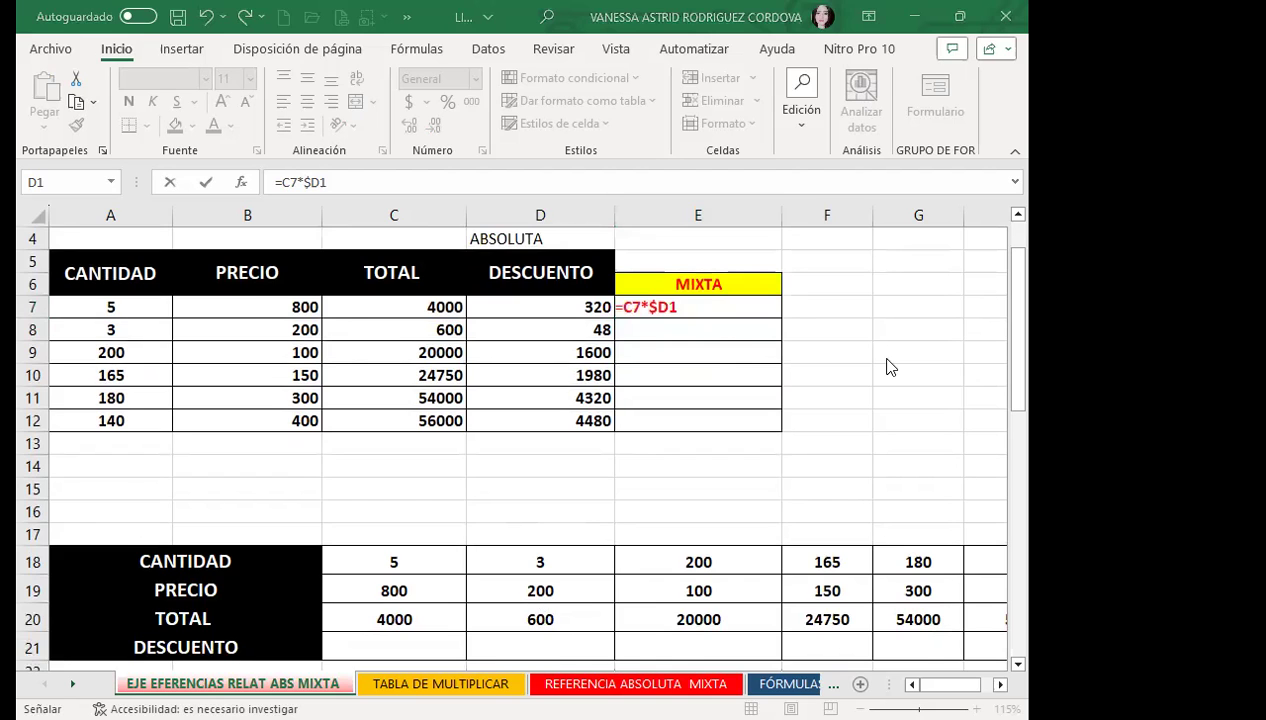
{"action": "scroll", "coordinate": [802, 324], "scroll_direction": "up", "scroll_amount": 1}
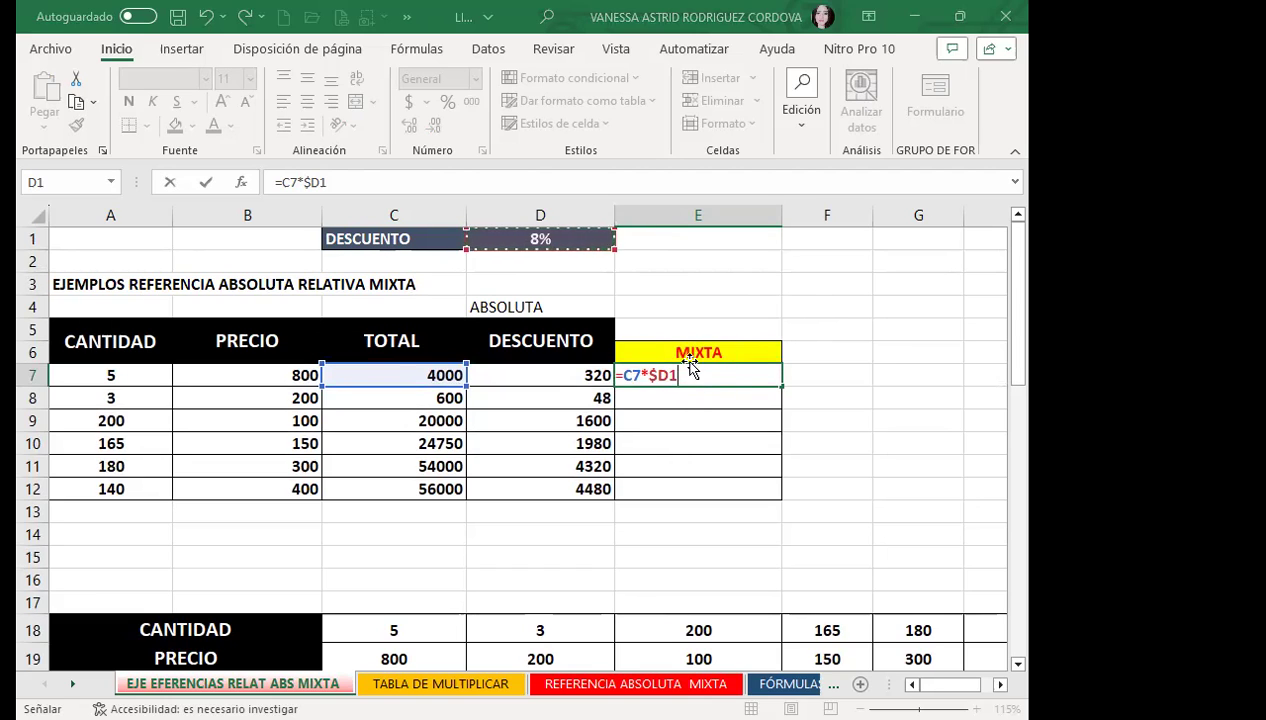
Step: Cancel the edit and re-enter E7 as the mixed-reference formula =C7*$D1, showing 320
{"action": "left_click", "coordinate": [673, 392]}
{"action": "key", "text": "Escape"}
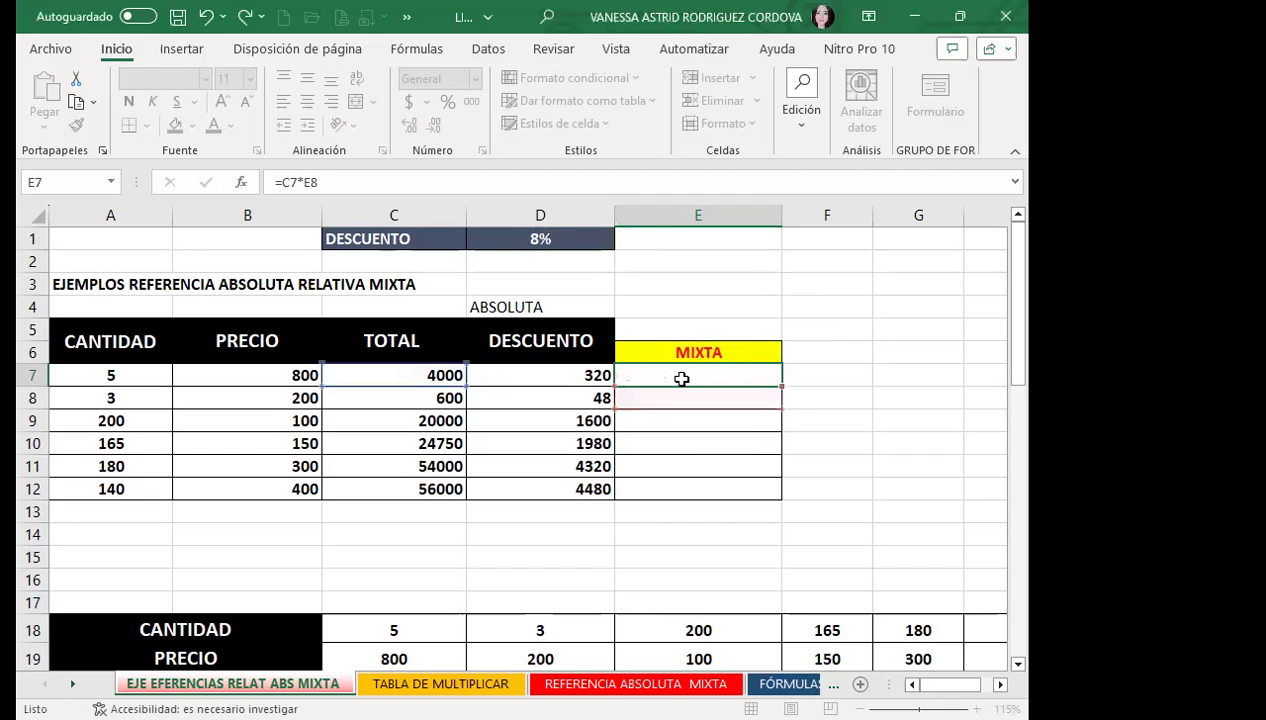
{"action": "type", "text": "="}
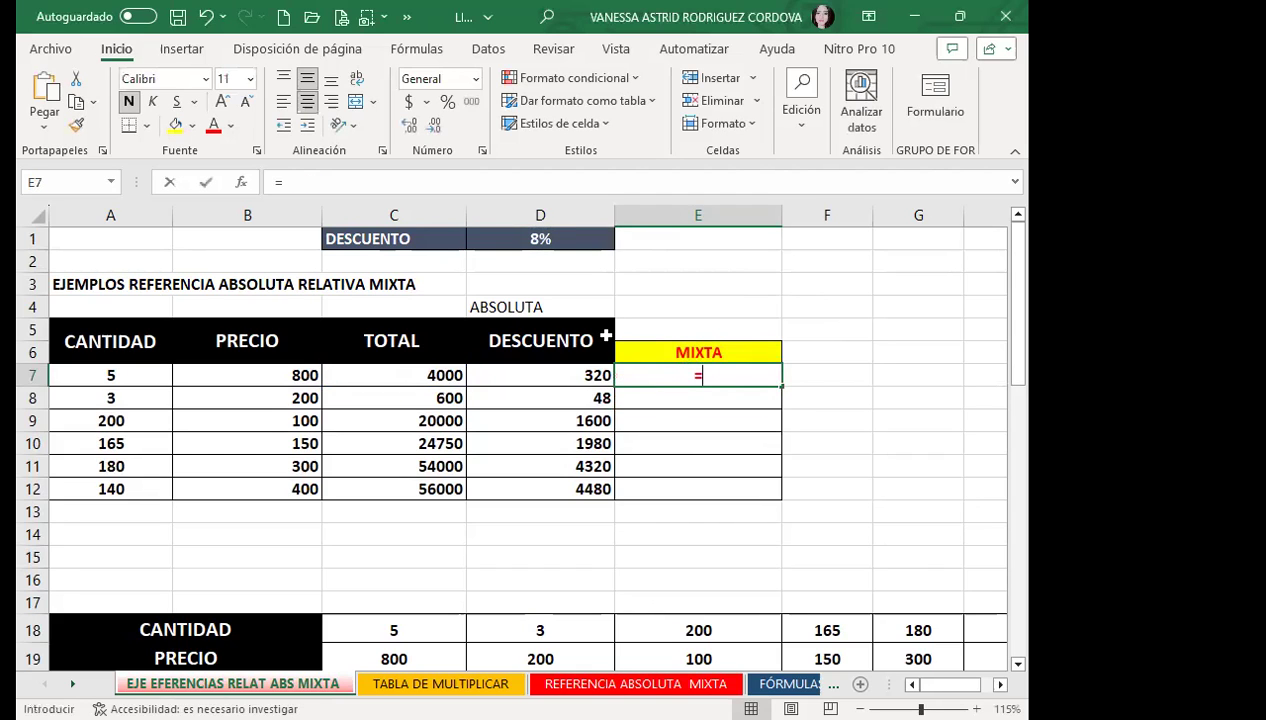
{"action": "left_click", "coordinate": [353, 372]}
{"action": "type", "text": "*"}
{"action": "left_click", "coordinate": [511, 240]}
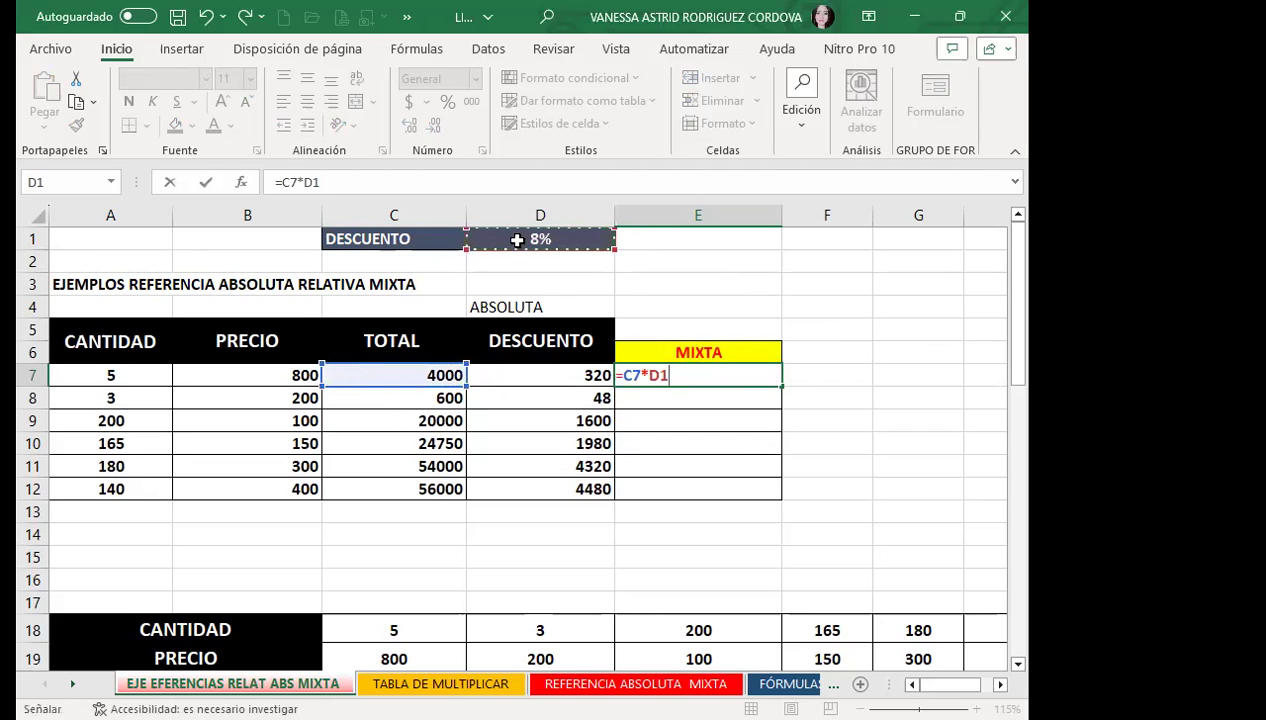
{"action": "key", "text": "F4"}
{"action": "key", "text": "F4"}
{"action": "key", "text": "F4"}
{"action": "key", "text": "Return"}
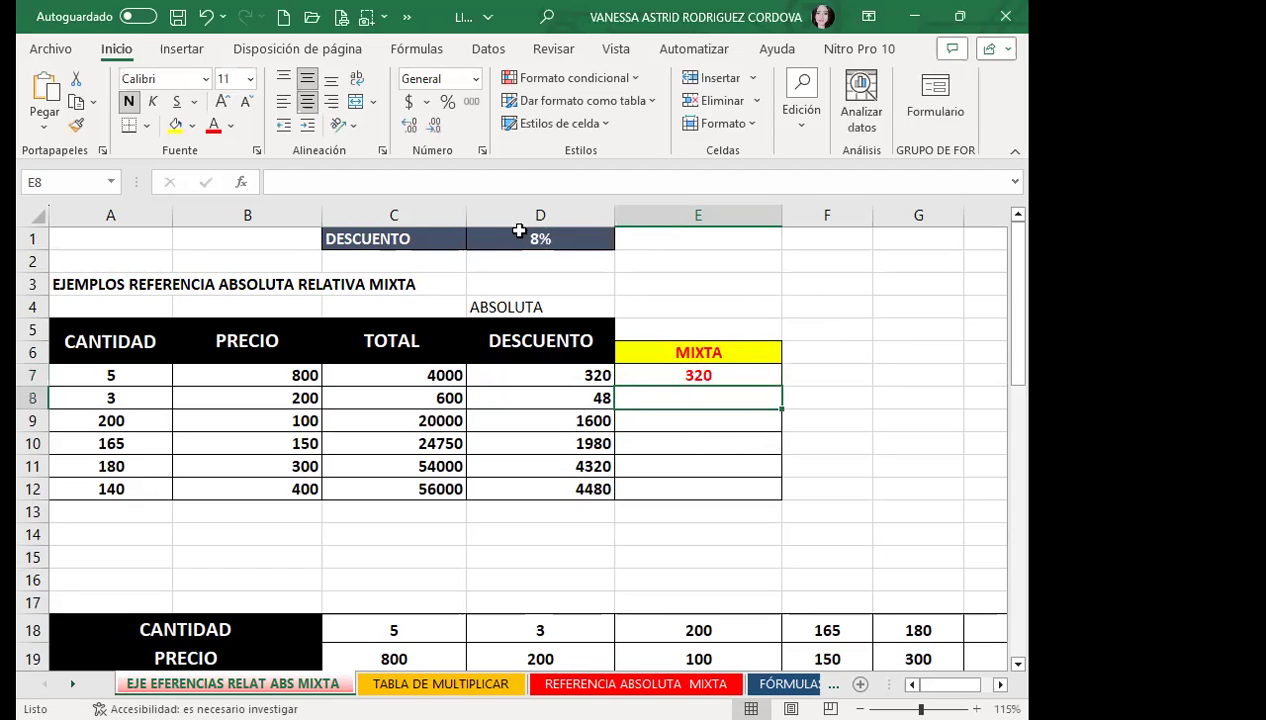
{"action": "left_click", "coordinate": [753, 375]}
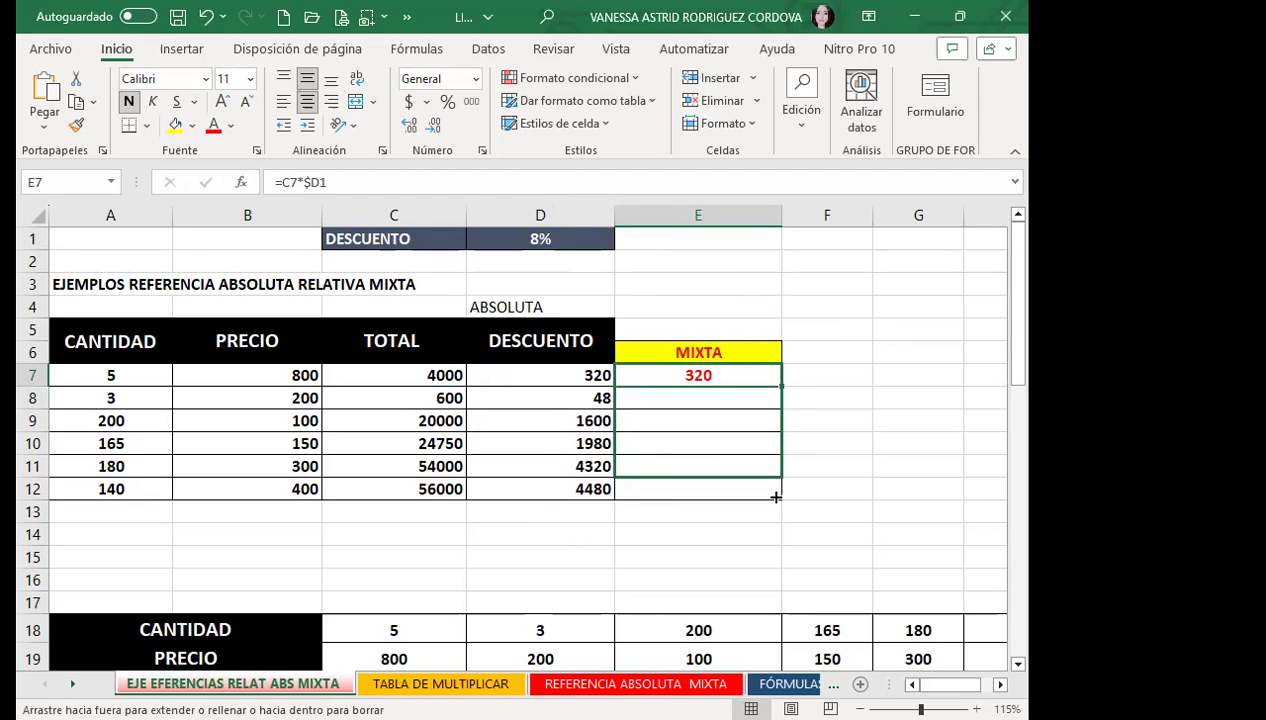
{"action": "left_click_drag", "start_coordinate": [786, 398], "coordinate": [775, 496]}
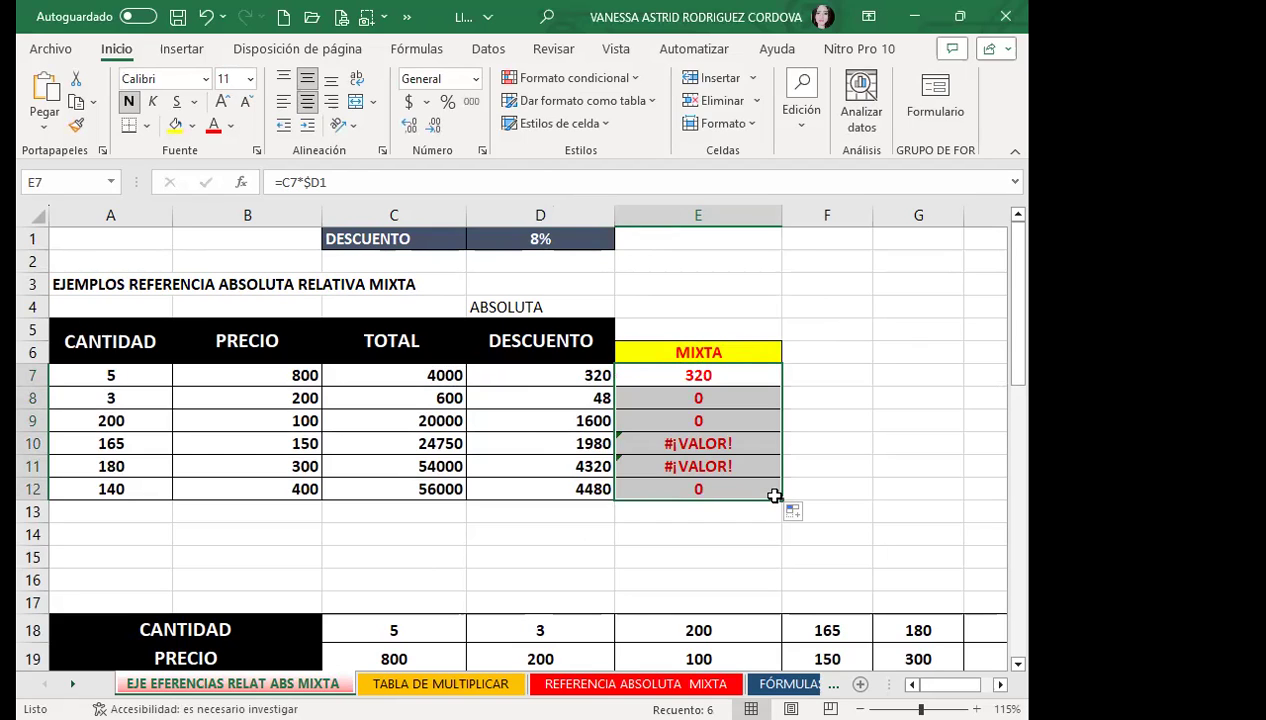
{"action": "left_click", "coordinate": [573, 244]}
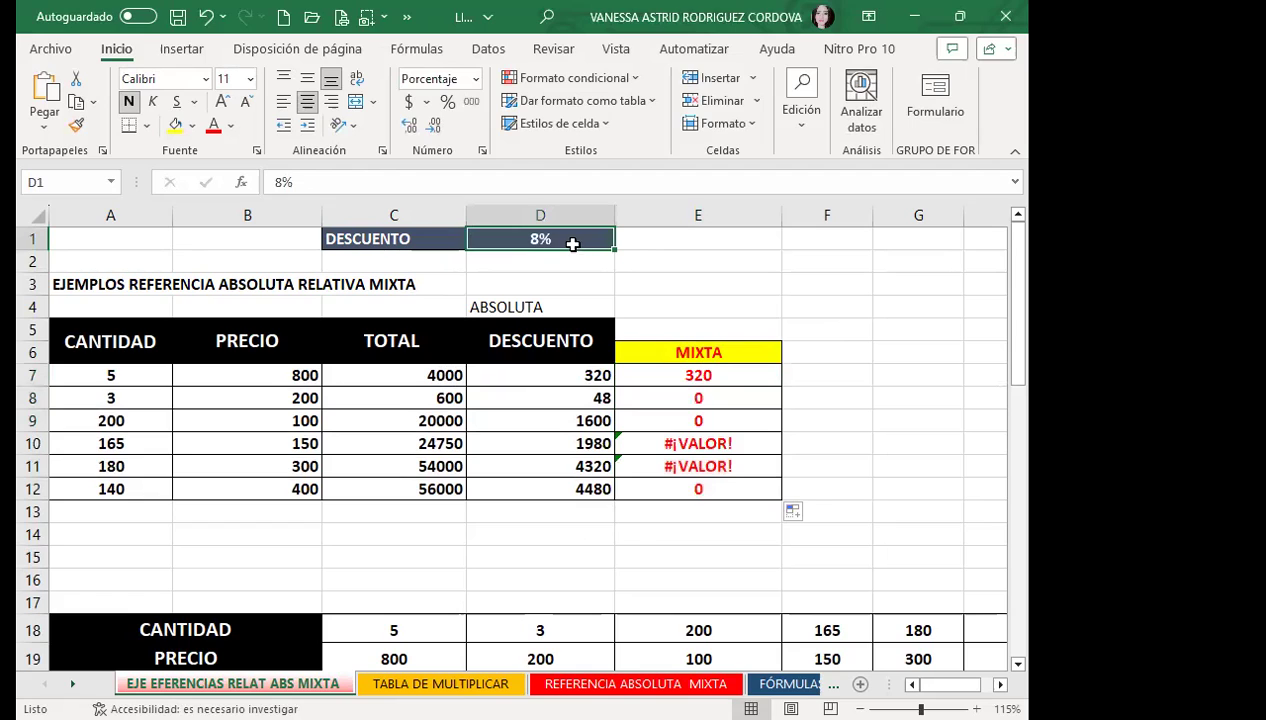
{"action": "left_click", "coordinate": [527, 373]}
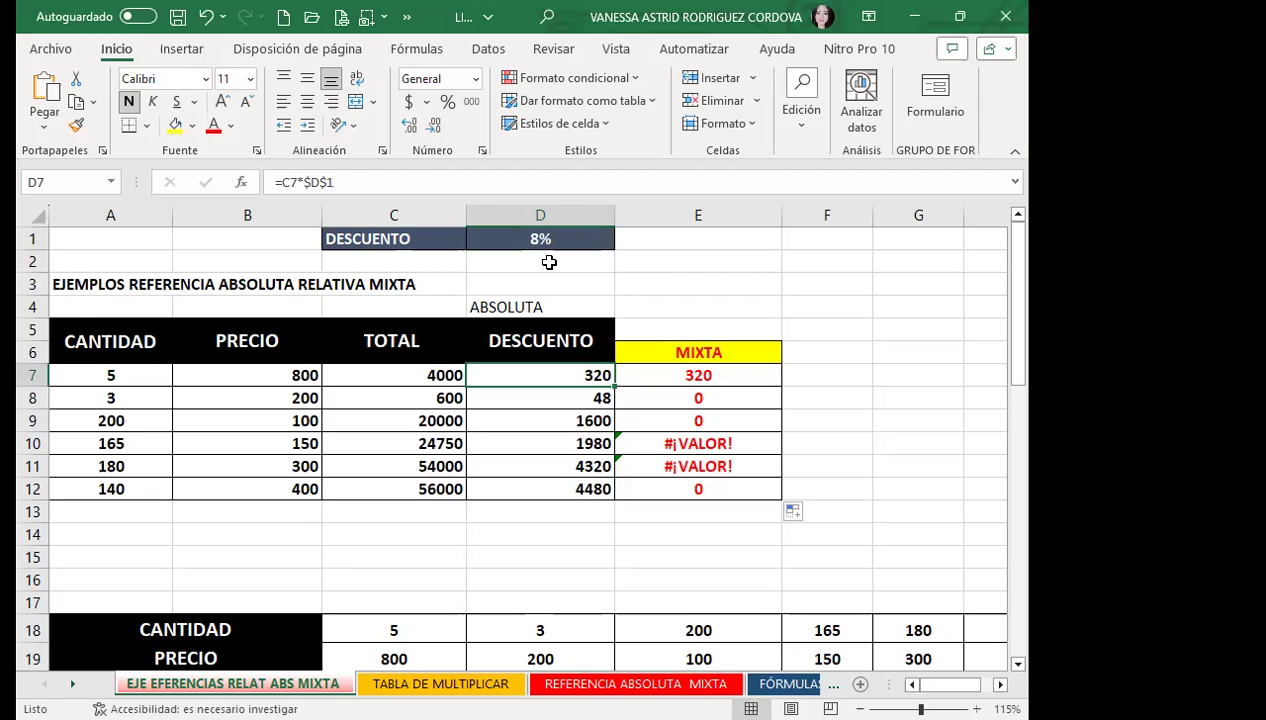
{"action": "left_click", "coordinate": [549, 262]}
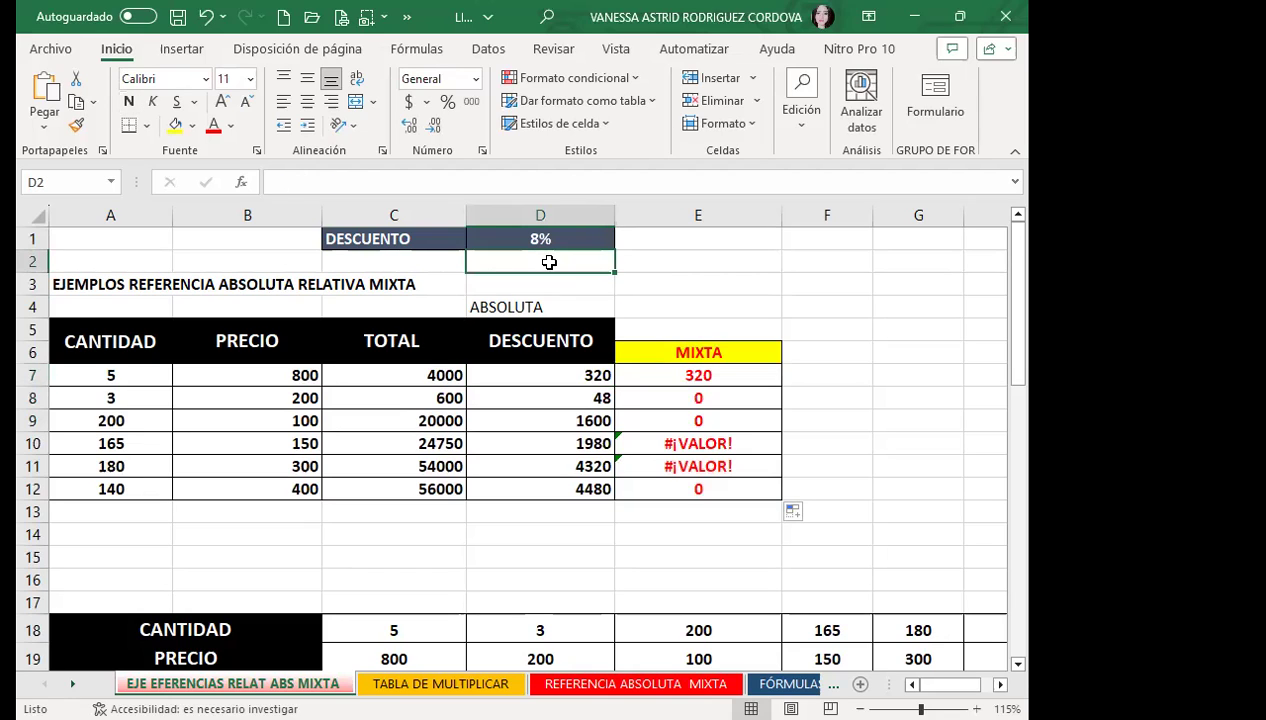
{"action": "left_click", "coordinate": [560, 287]}
{"action": "left_click", "coordinate": [560, 308]}
{"action": "left_click", "coordinate": [554, 330]}
{"action": "left_click", "coordinate": [553, 372]}
{"action": "left_click", "coordinate": [551, 408]}
{"action": "left_click", "coordinate": [533, 460]}
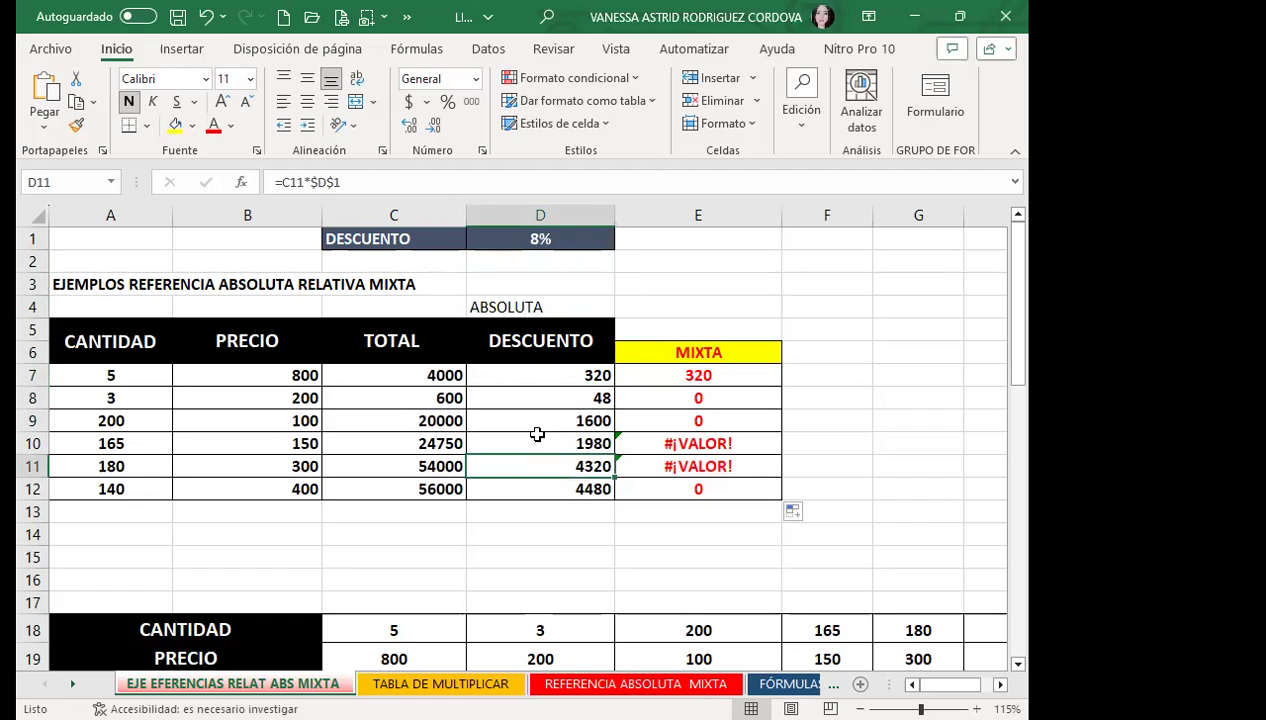
{"action": "left_click_drag", "start_coordinate": [535, 443], "coordinate": [536, 420]}
{"action": "left_click", "coordinate": [565, 237]}
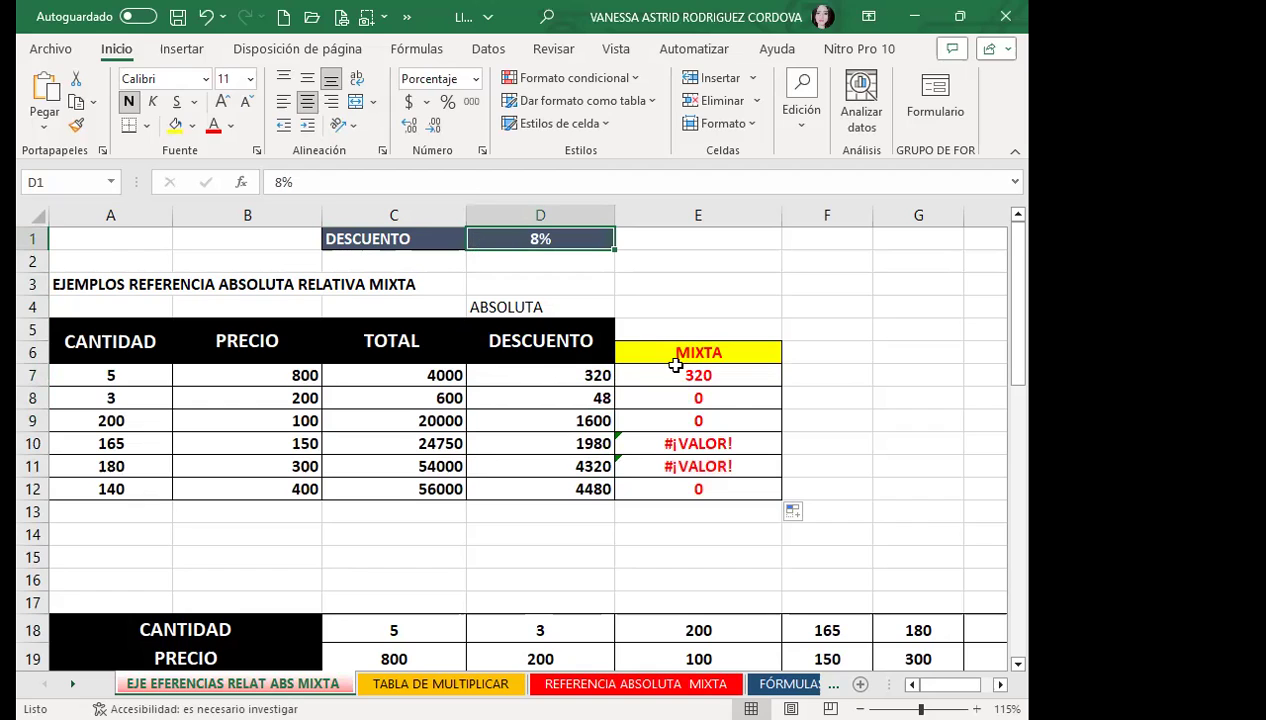
{"action": "left_click", "coordinate": [725, 378]}
{"action": "left_click_drag", "start_coordinate": [722, 398], "coordinate": [735, 510]}
Step: Rewrite E7 as =C7*D$1 and fill it down to E12, giving 320, 48, 1600, 1980, 4320, 4480
{"action": "key", "text": "Delete"}
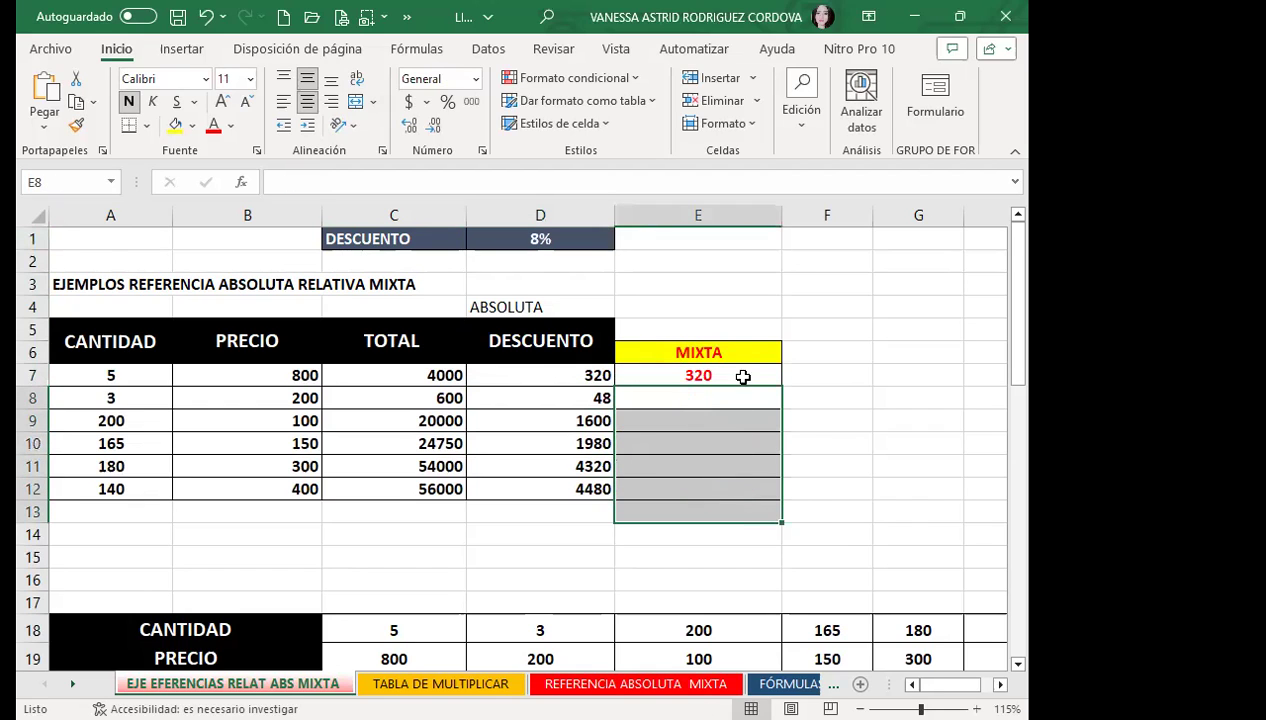
{"action": "left_click", "coordinate": [738, 362]}
{"action": "double_click", "coordinate": [730, 376]}
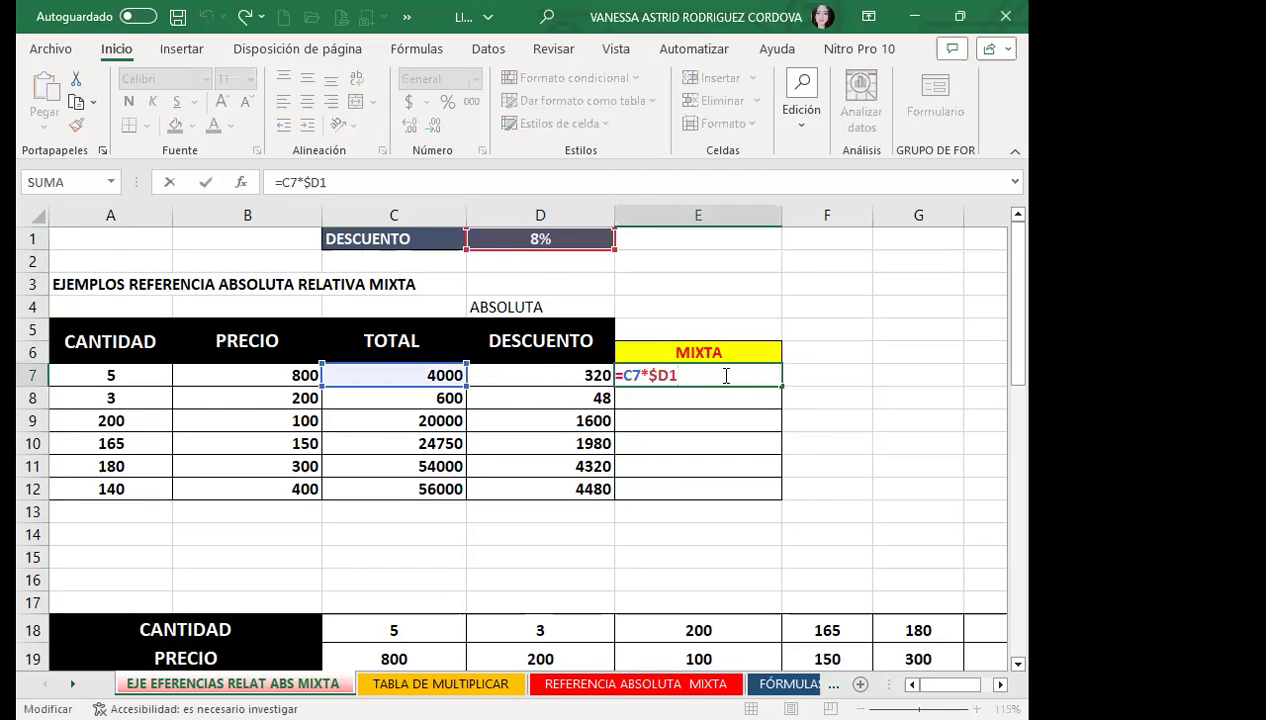
{"action": "key", "text": "F4"}
{"action": "key", "text": "F4"}
{"action": "key", "text": "F4"}
{"action": "key", "text": "ctrl+Return"}
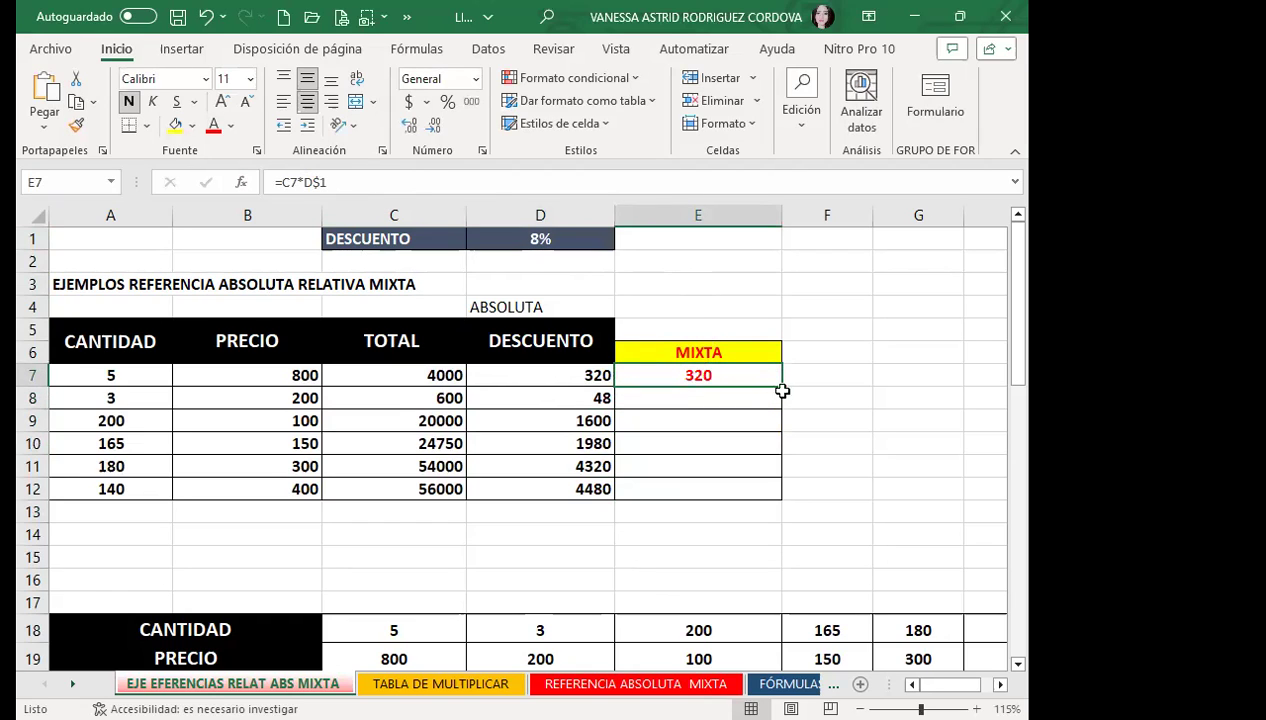
{"action": "mouse_move", "coordinate": [778, 388]}
{"action": "left_mouse_down"}
{"action": "mouse_move", "coordinate": [780, 506]}
{"action": "mouse_move", "coordinate": [772, 496]}
{"action": "left_mouse_up"}
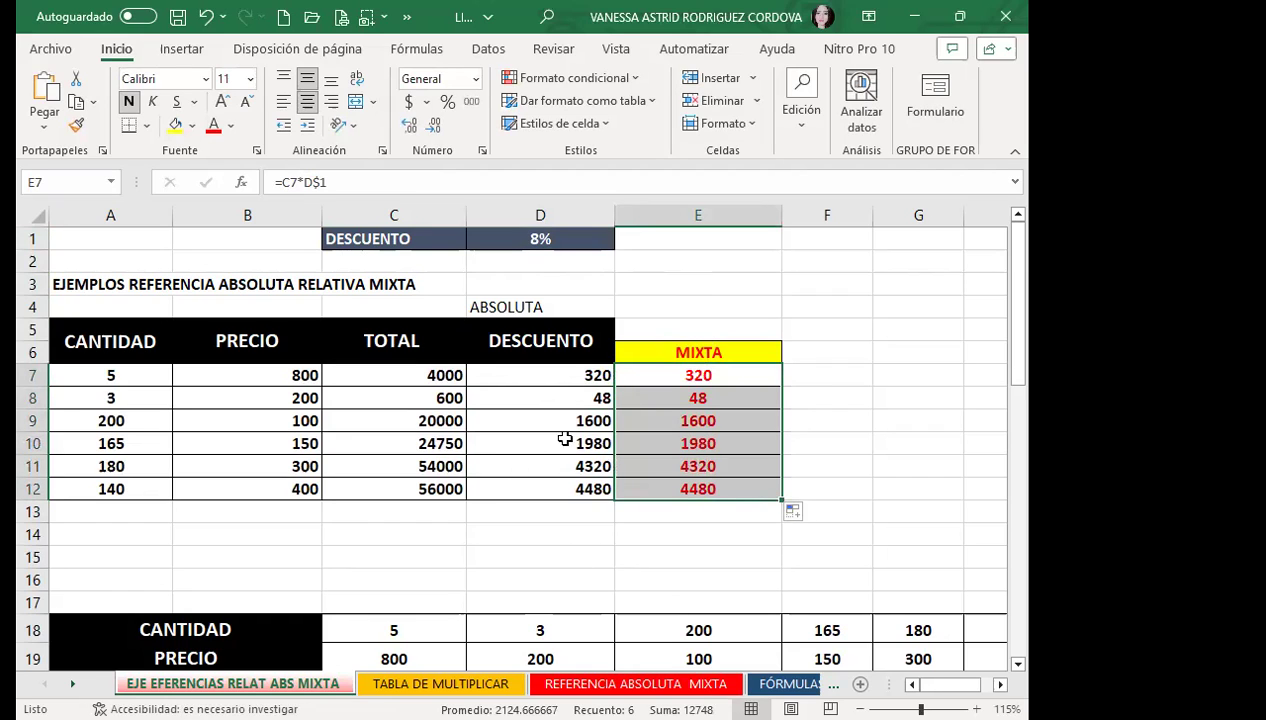
{"action": "left_click", "coordinate": [693, 371]}
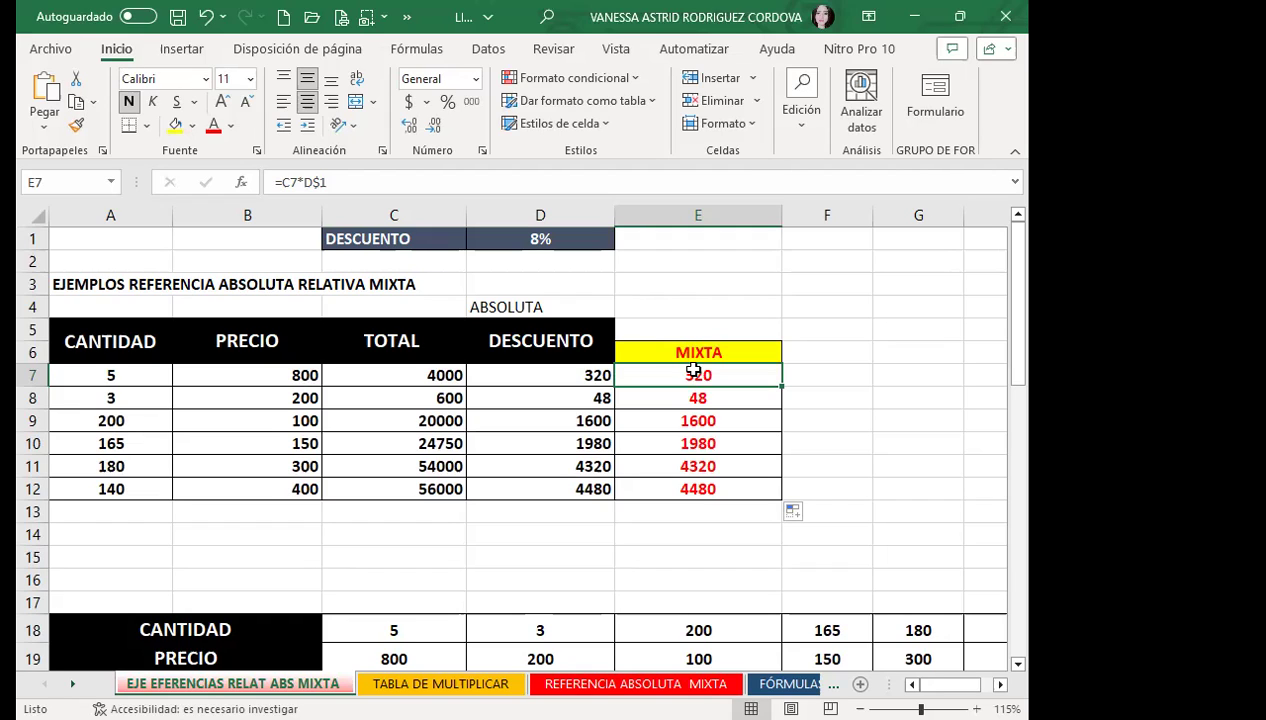
{"action": "left_click", "coordinate": [500, 240]}
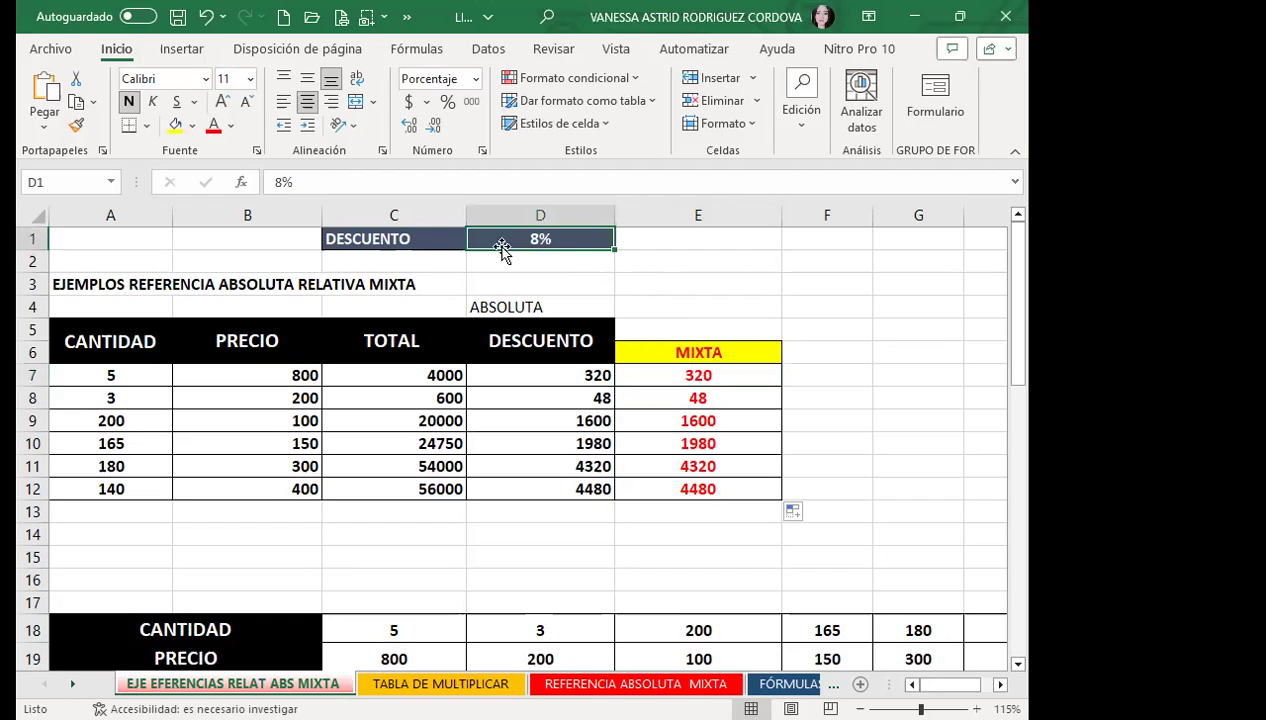
{"action": "mouse_move", "coordinate": [498, 250]}
{"action": "left_mouse_down"}
{"action": "mouse_move", "coordinate": [1012, 248]}
{"action": "mouse_move", "coordinate": [968, 243]}
{"action": "left_mouse_up"}
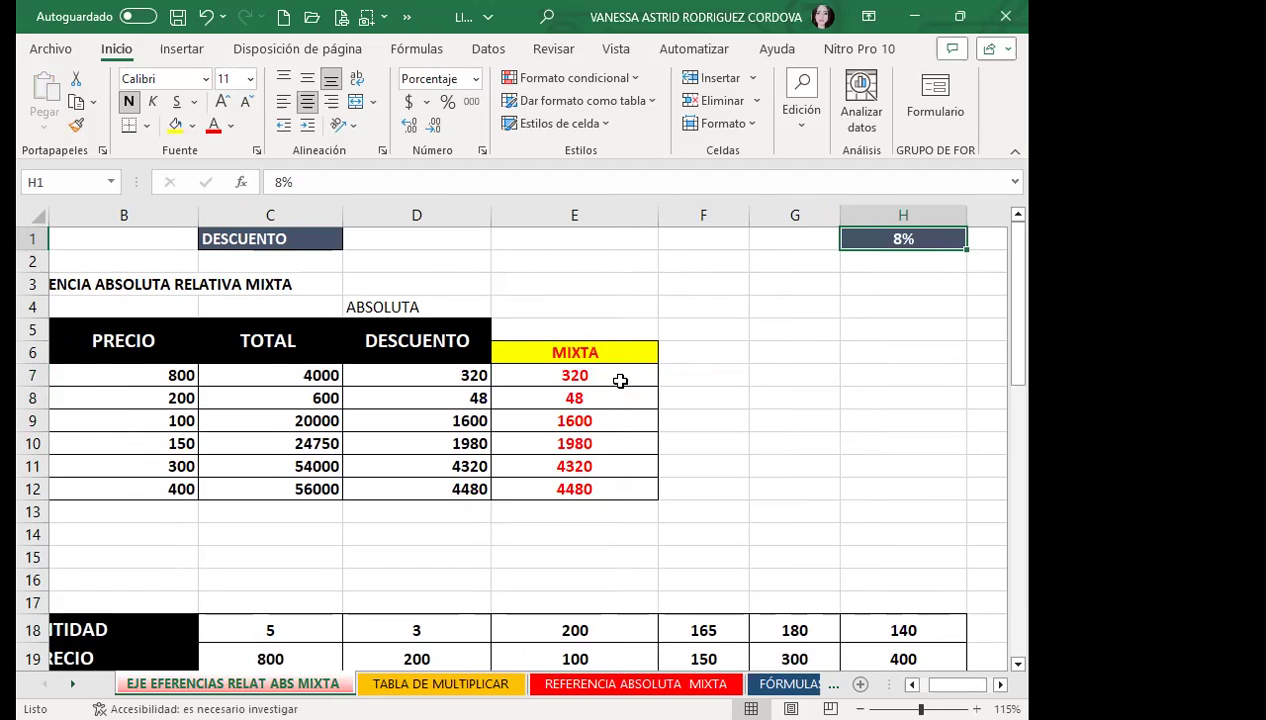
{"action": "left_click_drag", "start_coordinate": [619, 376], "coordinate": [620, 478]}
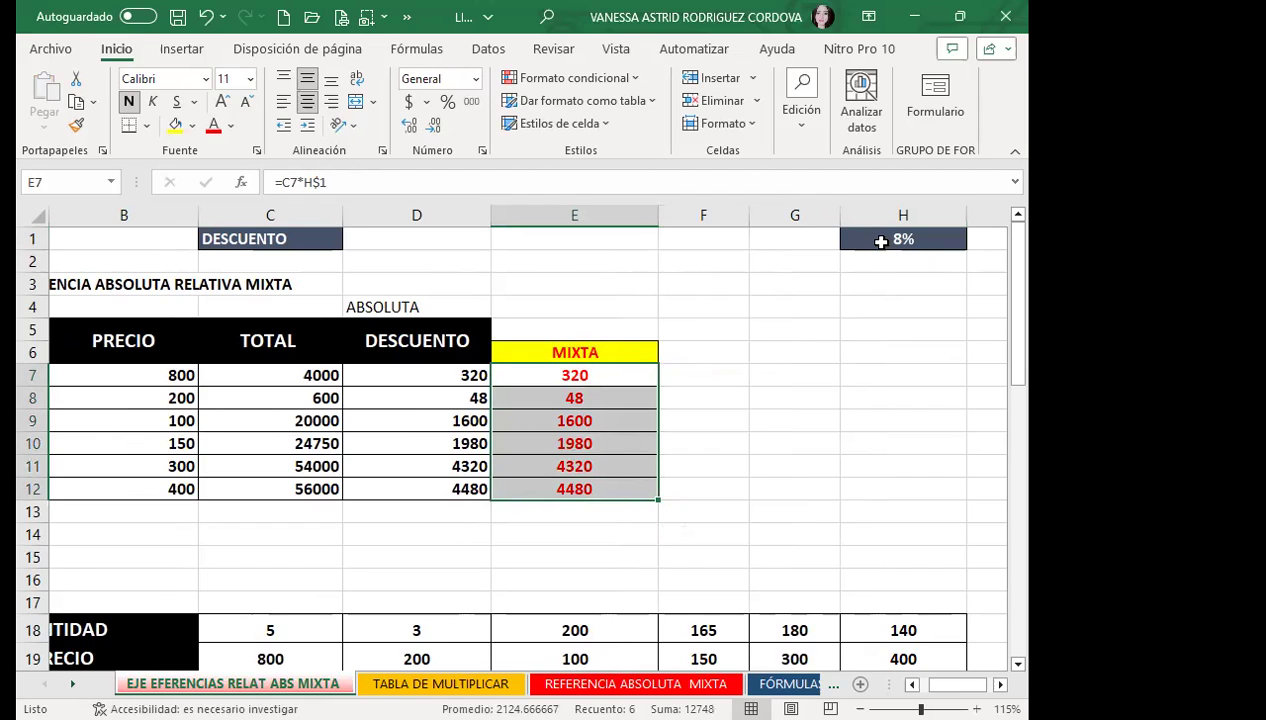
{"action": "left_click", "coordinate": [867, 251]}
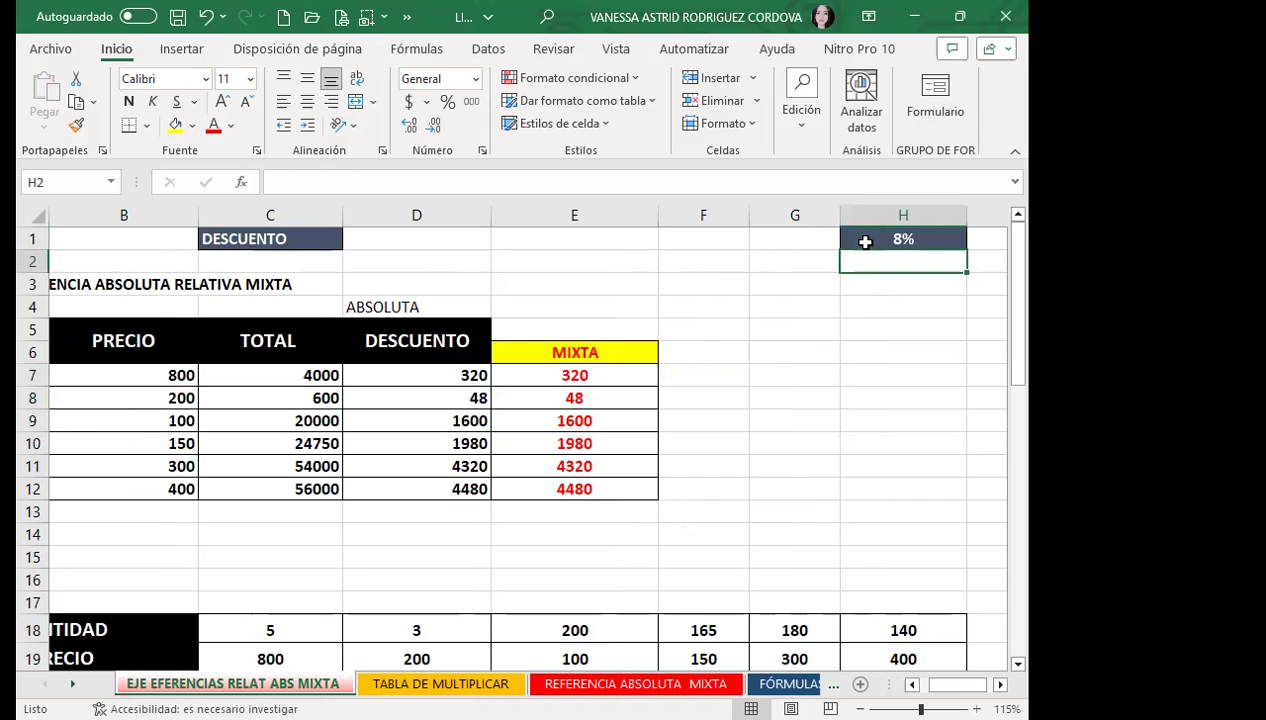
{"action": "left_click", "coordinate": [866, 241]}
{"action": "left_click_drag", "start_coordinate": [871, 247], "coordinate": [438, 244]}
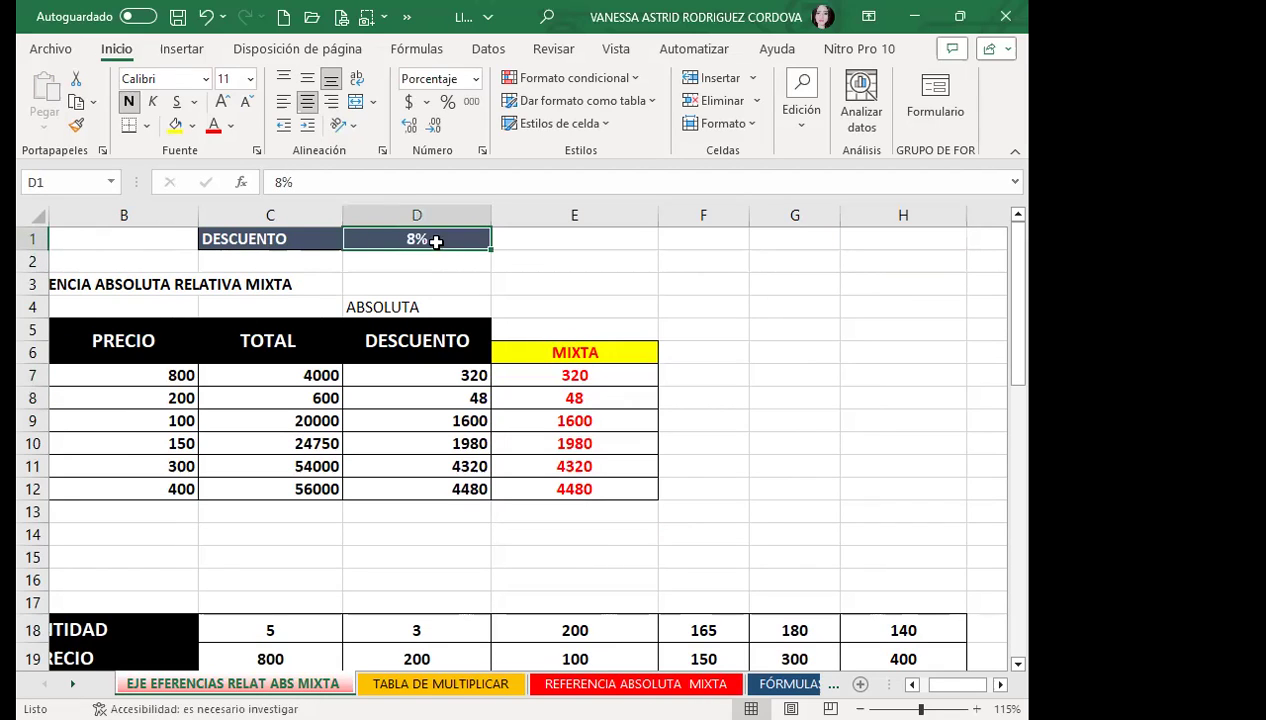
{"action": "left_click", "coordinate": [580, 375]}
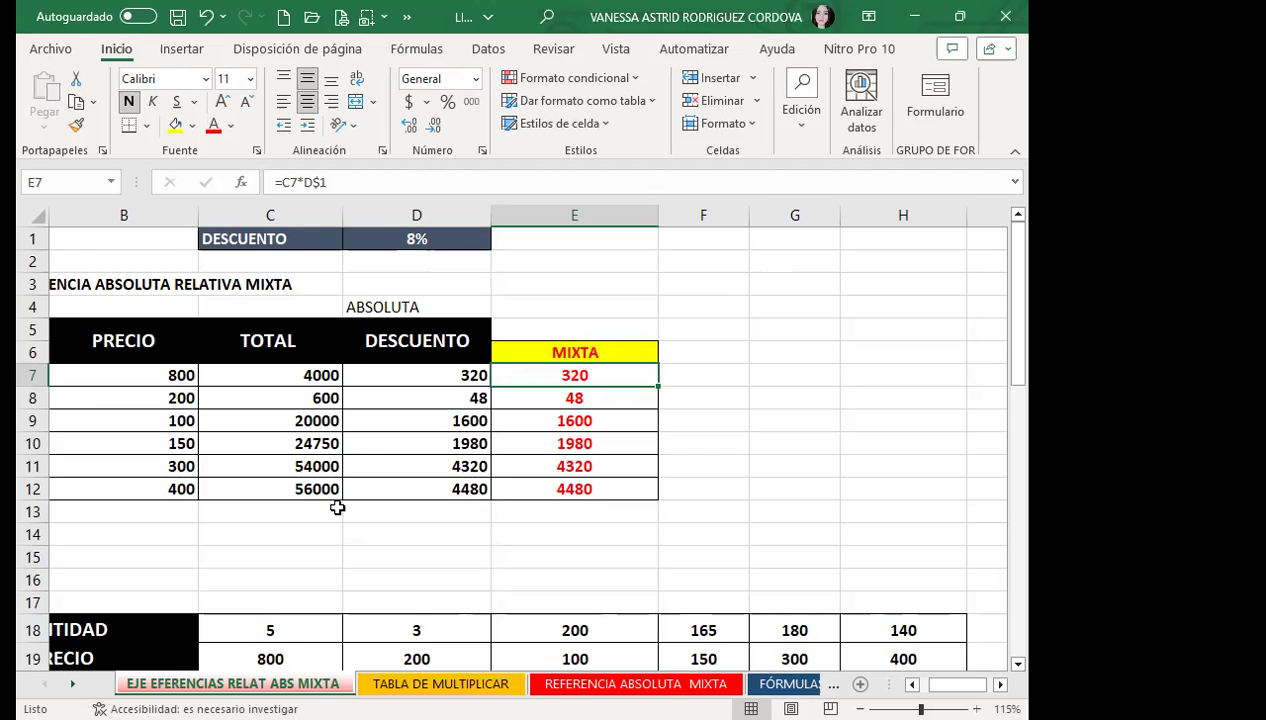
Step: Type =C20*D1 into C21, multiplying the 4000 total by the 8% rate
{"action": "scroll", "coordinate": [336, 505], "scroll_direction": "down", "scroll_amount": 1}
{"action": "scroll", "coordinate": [338, 501], "scroll_direction": "down", "scroll_amount": 1}
{"action": "scroll", "coordinate": [338, 501], "scroll_direction": "down", "scroll_amount": 1}
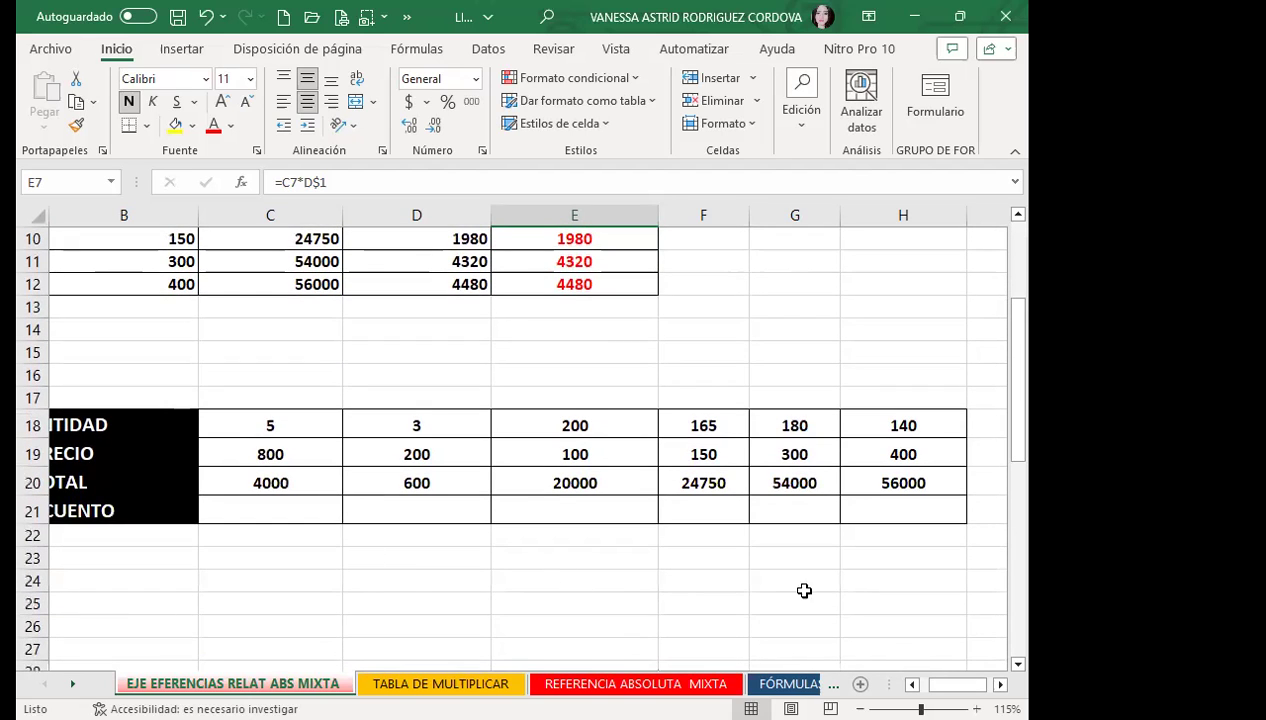
{"action": "left_click", "coordinate": [272, 513]}
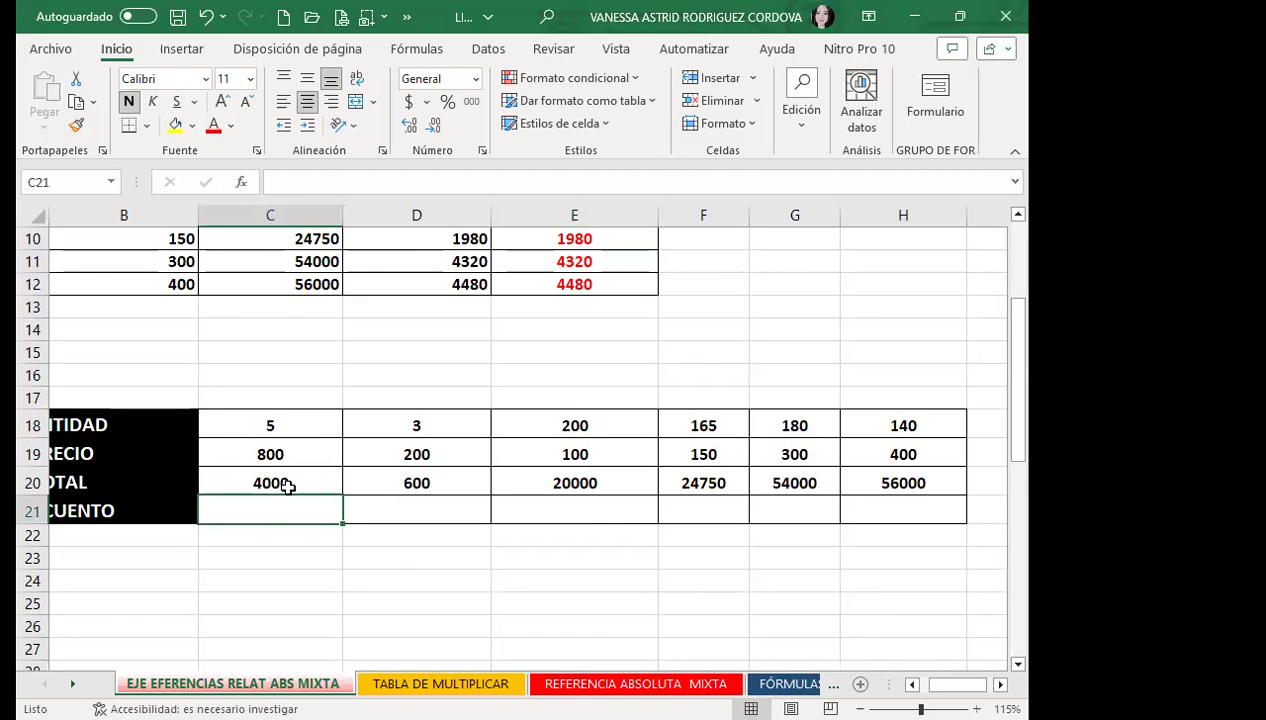
{"action": "scroll", "coordinate": [283, 486], "scroll_direction": "up", "scroll_amount": 3}
{"action": "scroll", "coordinate": [300, 465], "scroll_direction": "down", "scroll_amount": 2}
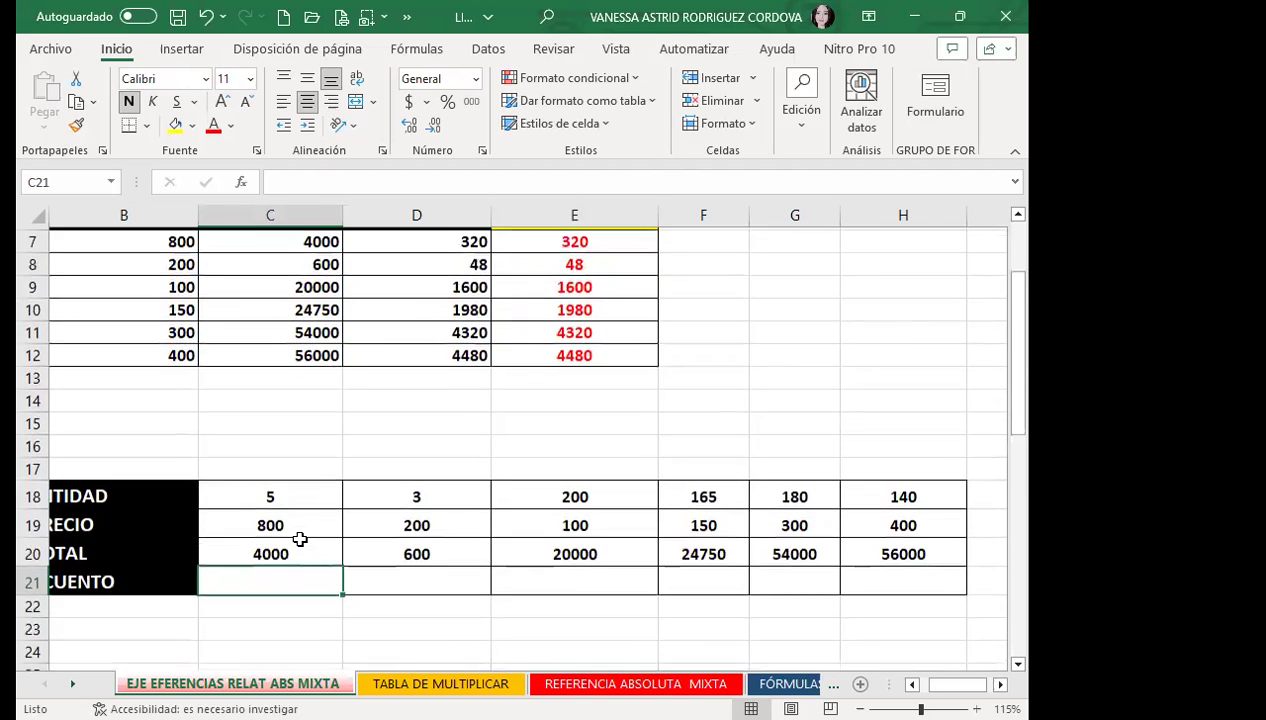
{"action": "type", "text": "="}
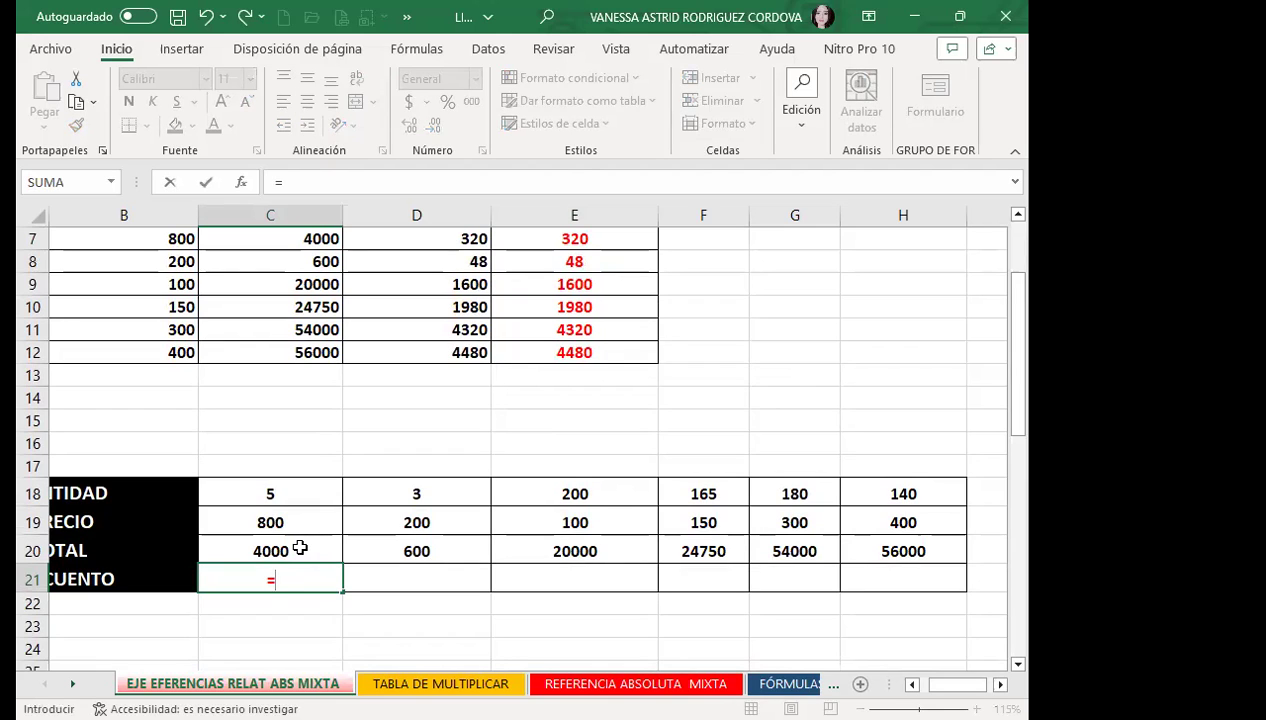
{"action": "left_click", "coordinate": [295, 550]}
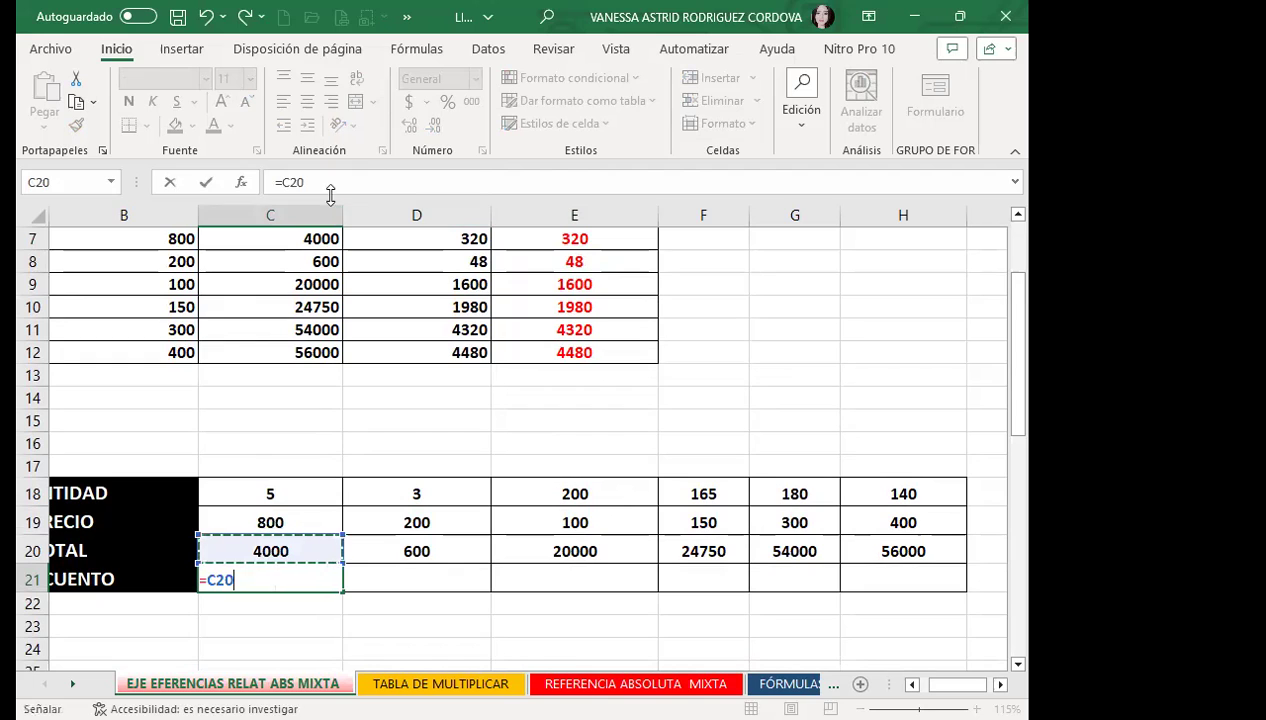
{"action": "type", "text": "*"}
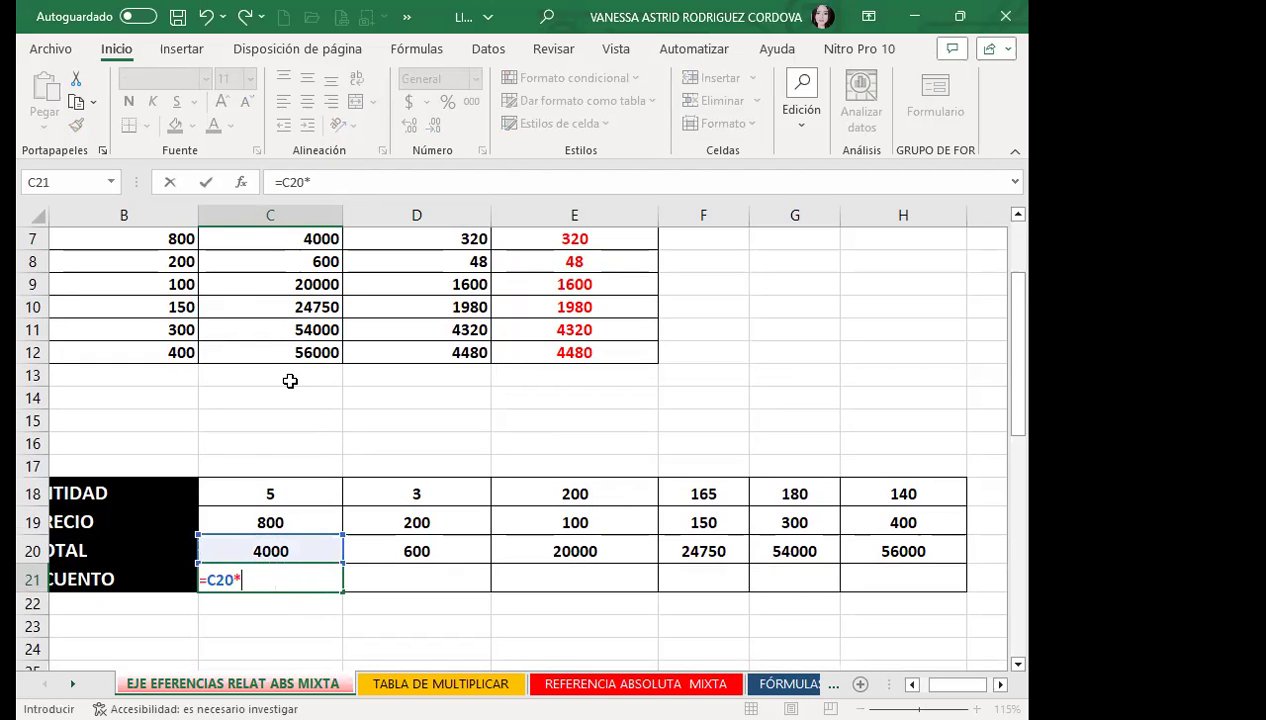
{"action": "scroll", "coordinate": [419, 498], "scroll_direction": "up", "scroll_amount": 2}
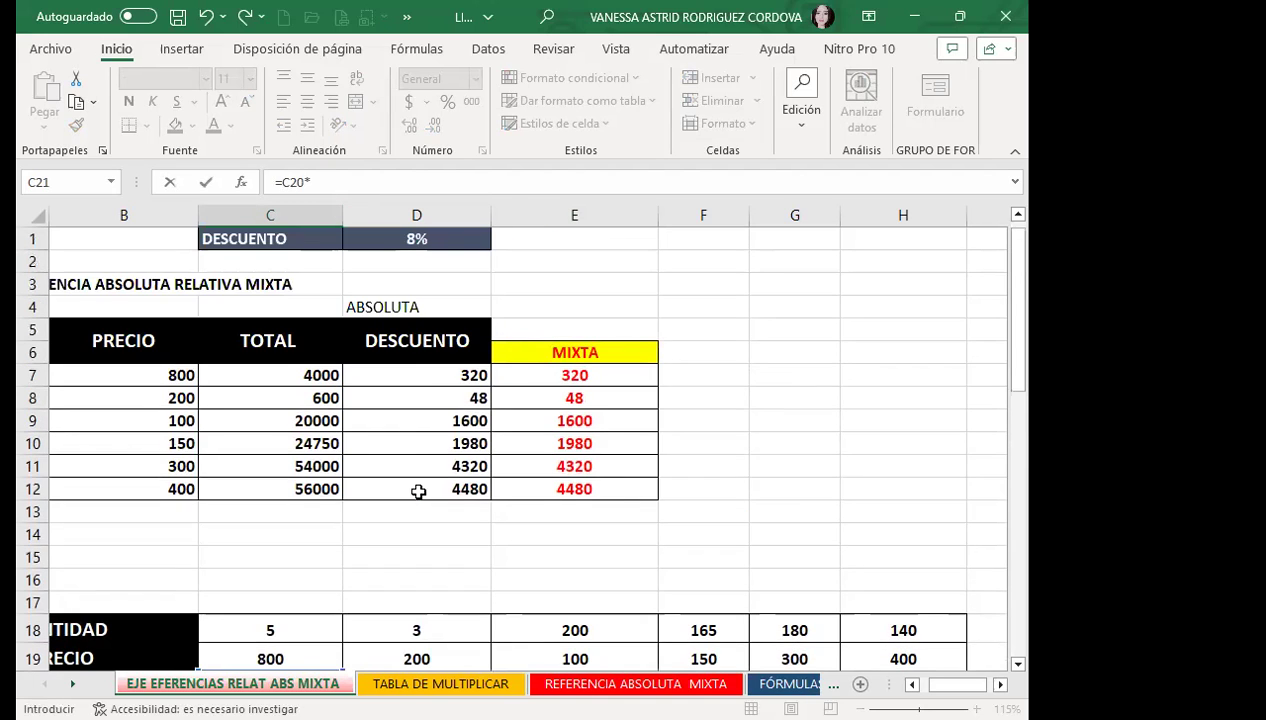
{"action": "left_click", "coordinate": [438, 238]}
{"action": "scroll", "coordinate": [370, 495], "scroll_direction": "down", "scroll_amount": 4}
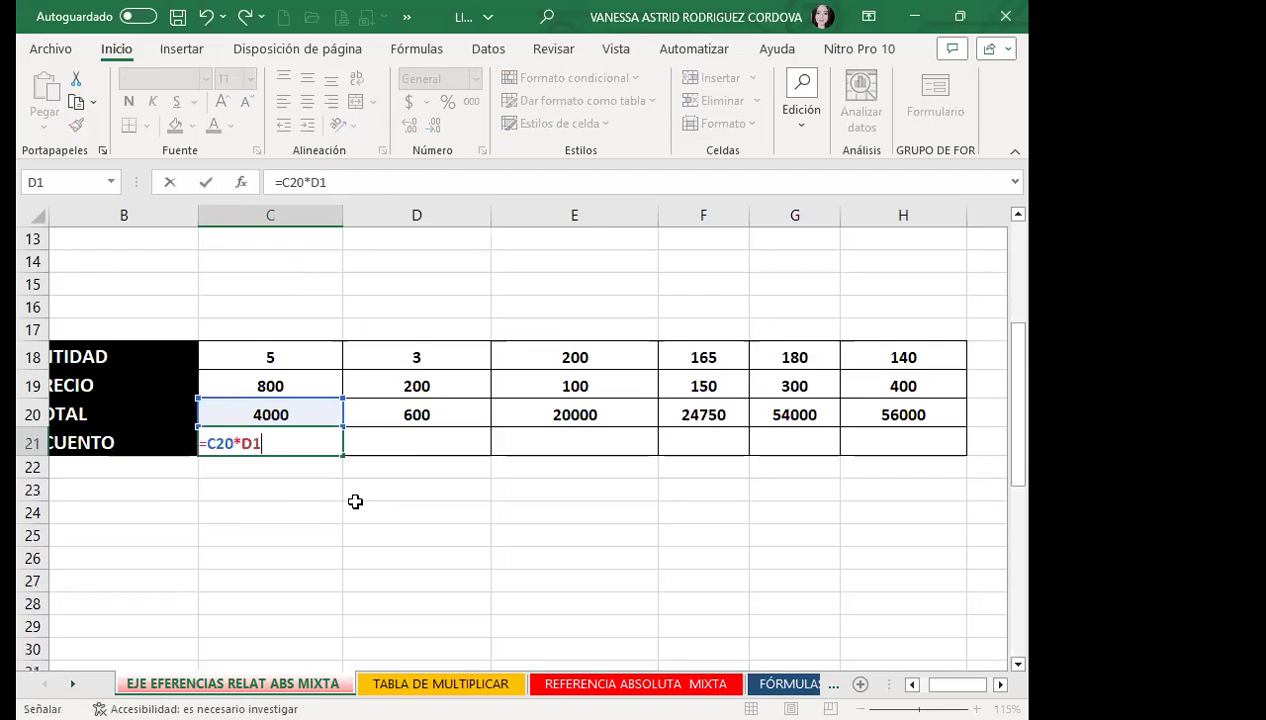
{"action": "scroll", "coordinate": [319, 486], "scroll_direction": "up", "scroll_amount": 1}
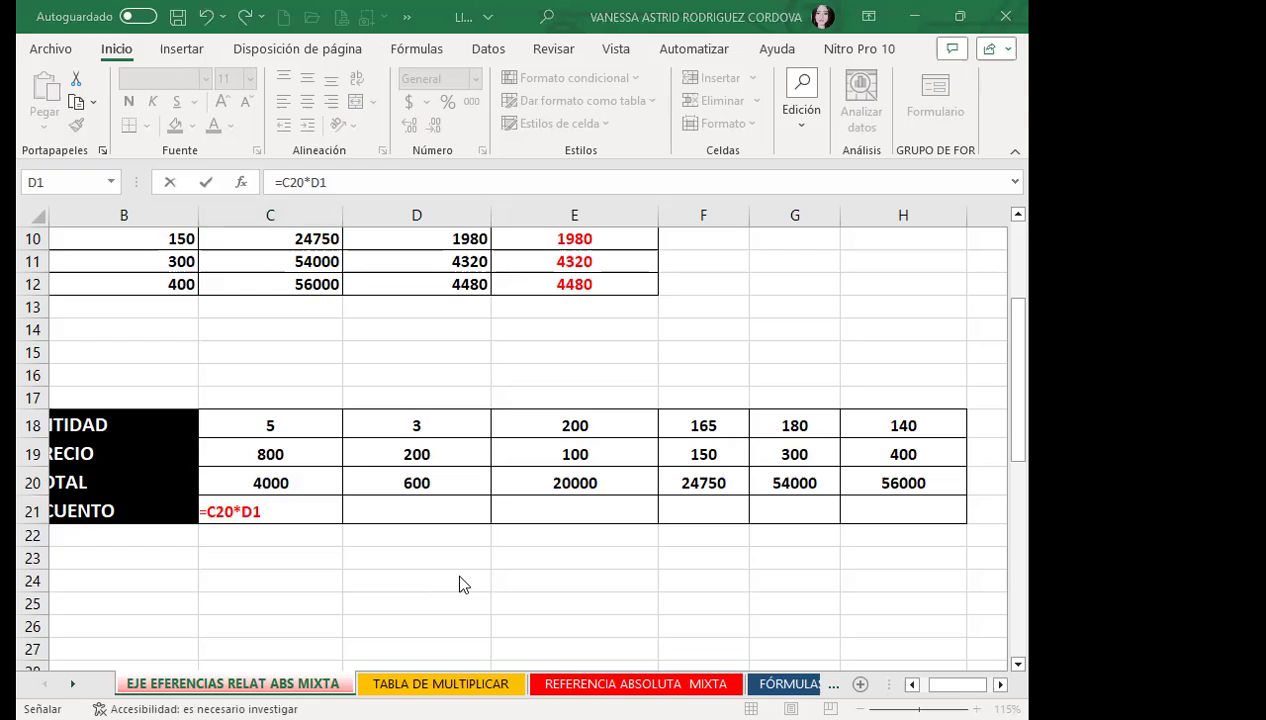
Step: Change C21's formula to =C20*$D1 so it shows 320
{"action": "double_click", "coordinate": [253, 513]}
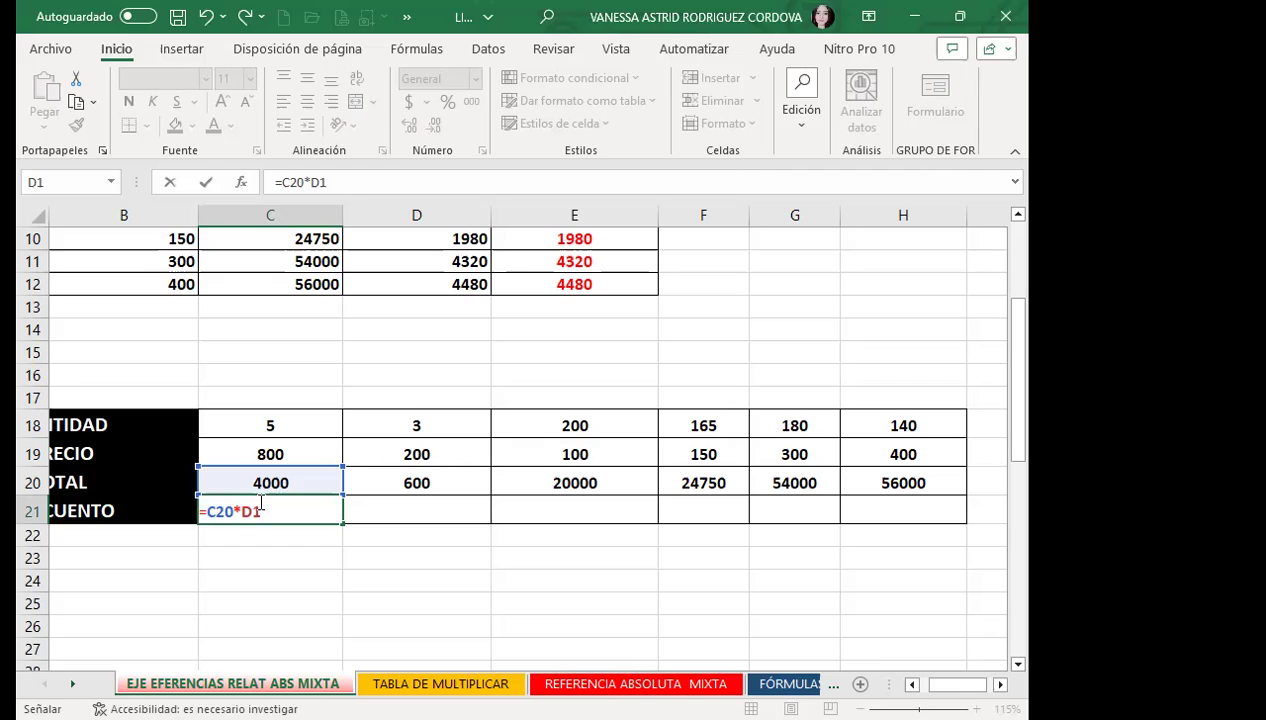
{"action": "key", "text": "F5"}
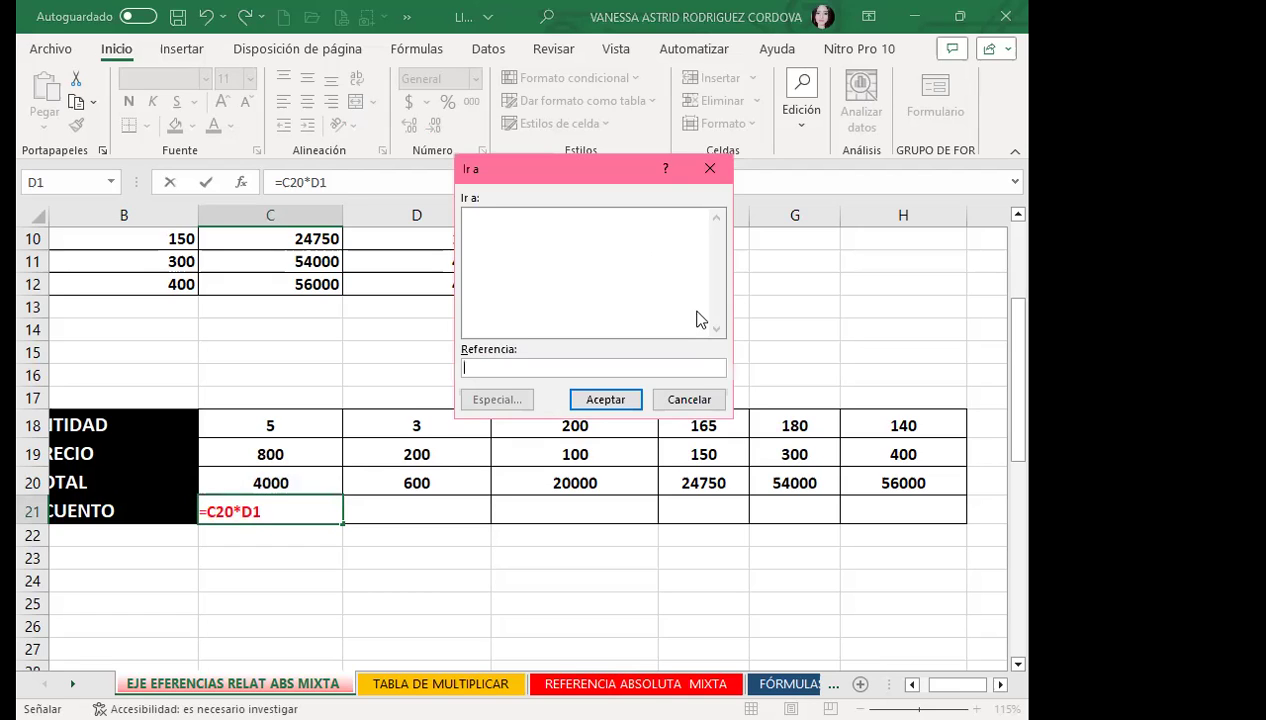
{"action": "left_click", "coordinate": [710, 169]}
{"action": "key", "text": "F4"}
{"action": "key", "text": "F4"}
{"action": "key", "text": "F4"}
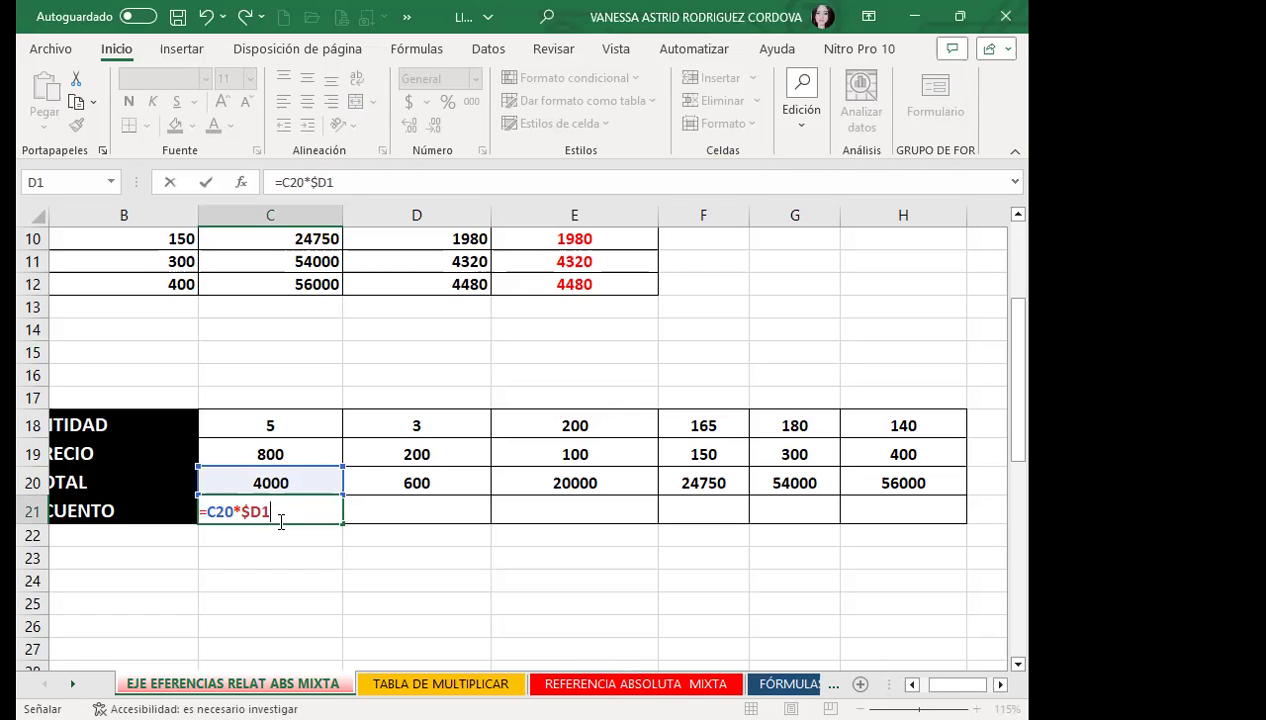
{"action": "key", "text": "Return"}
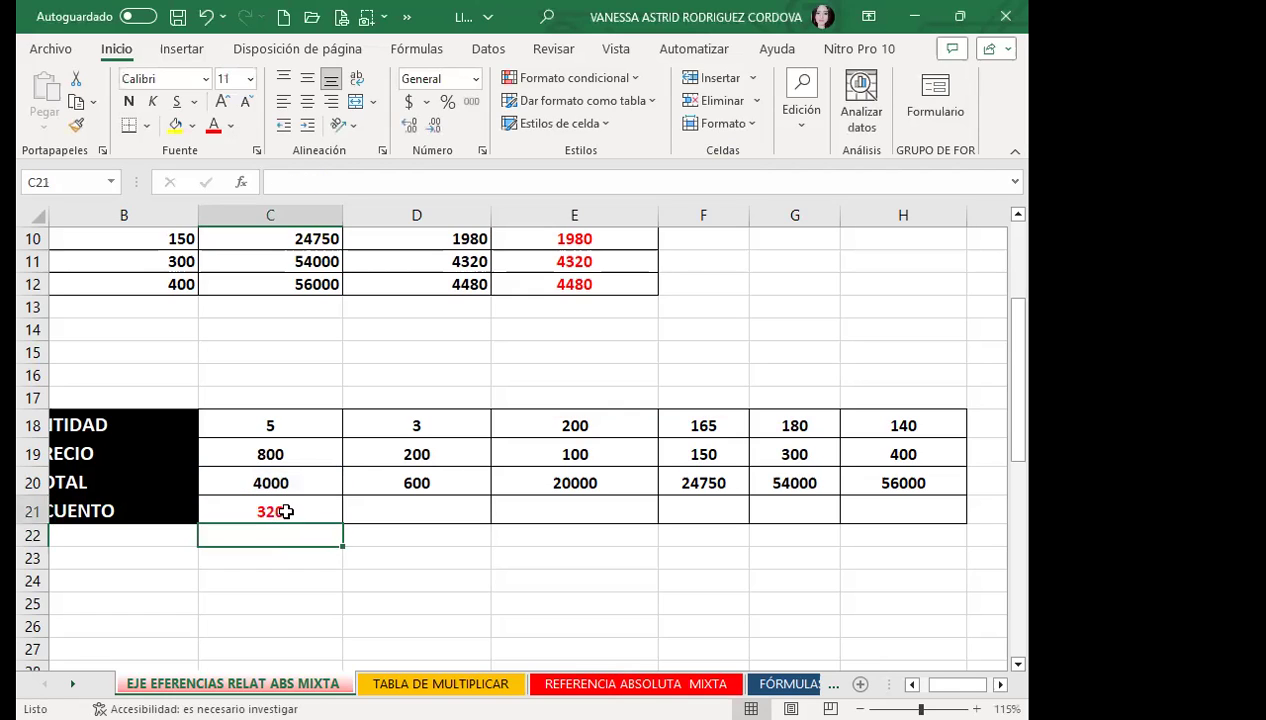
Step: Copy C21's discount formula across row 21
{"action": "left_click", "coordinate": [283, 507]}
{"action": "left_click_drag", "start_coordinate": [343, 523], "coordinate": [950, 507]}
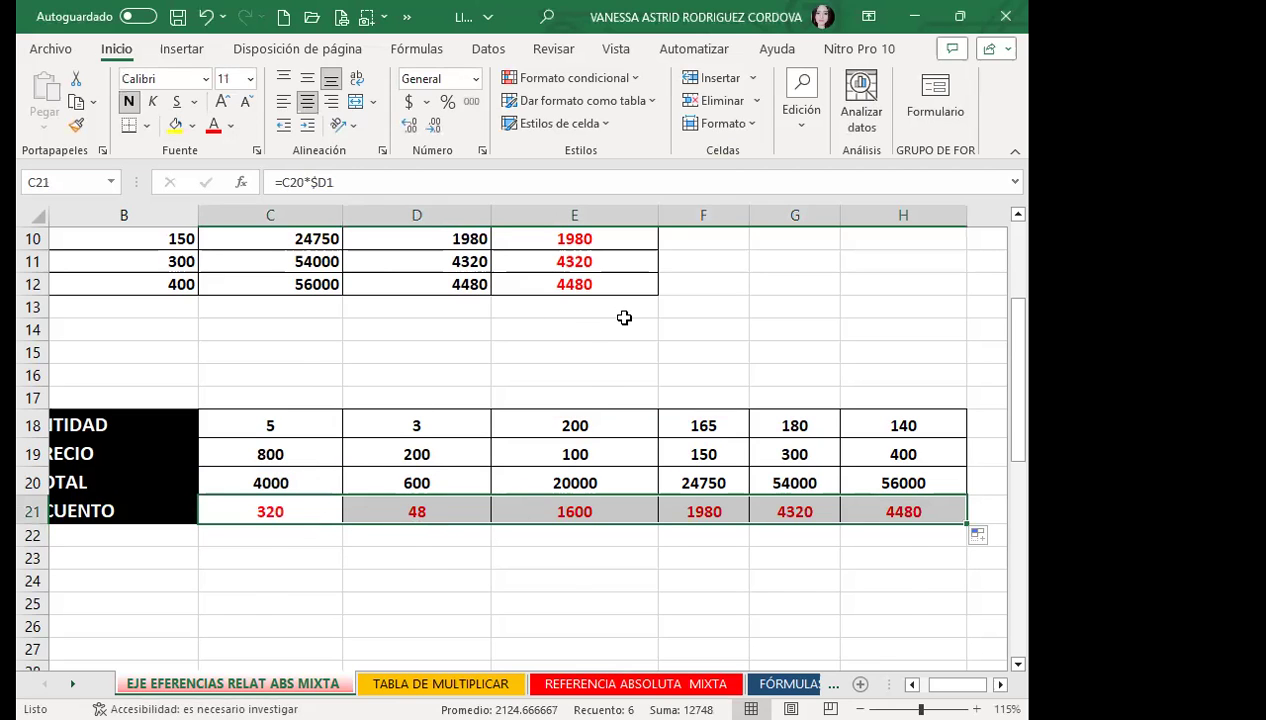
{"action": "scroll", "coordinate": [624, 316], "scroll_direction": "up", "scroll_amount": 2}
{"action": "scroll", "coordinate": [607, 370], "scroll_direction": "down", "scroll_amount": 1}
Step: Undo the row-21 fill and re-confirm C21's formula
{"action": "key", "text": "ctrl+z"}
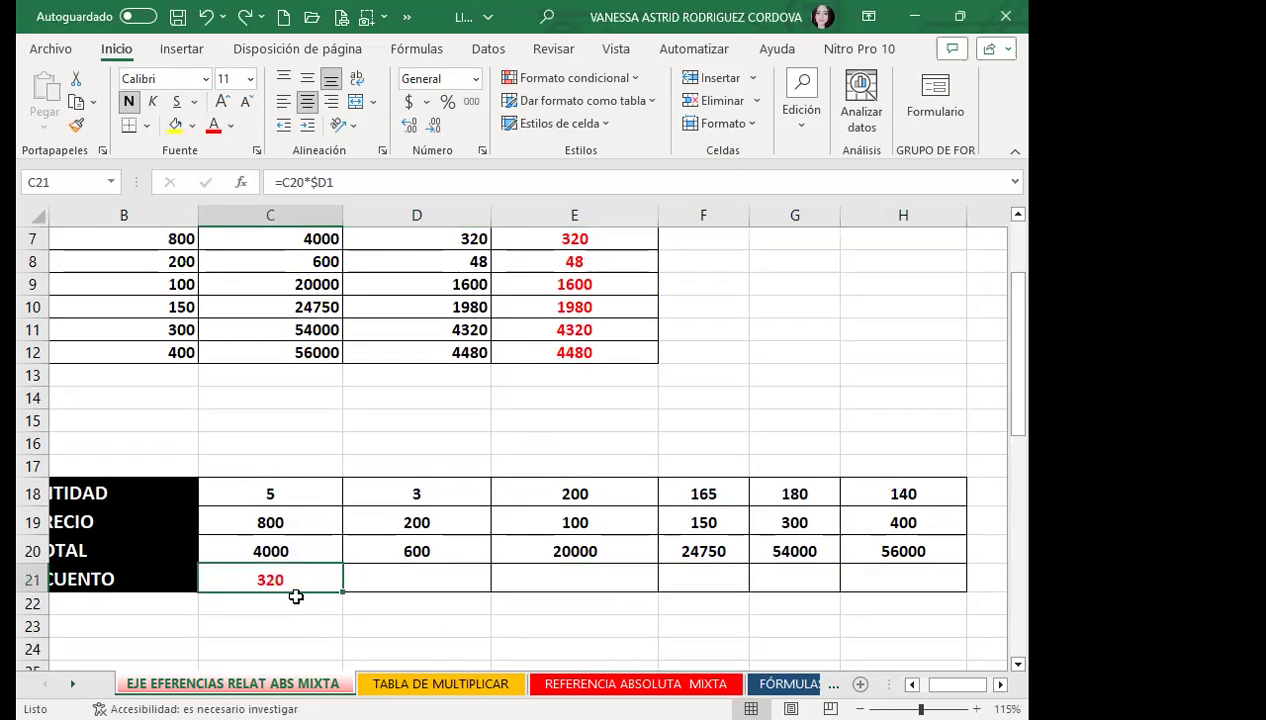
{"action": "double_click", "coordinate": [281, 578]}
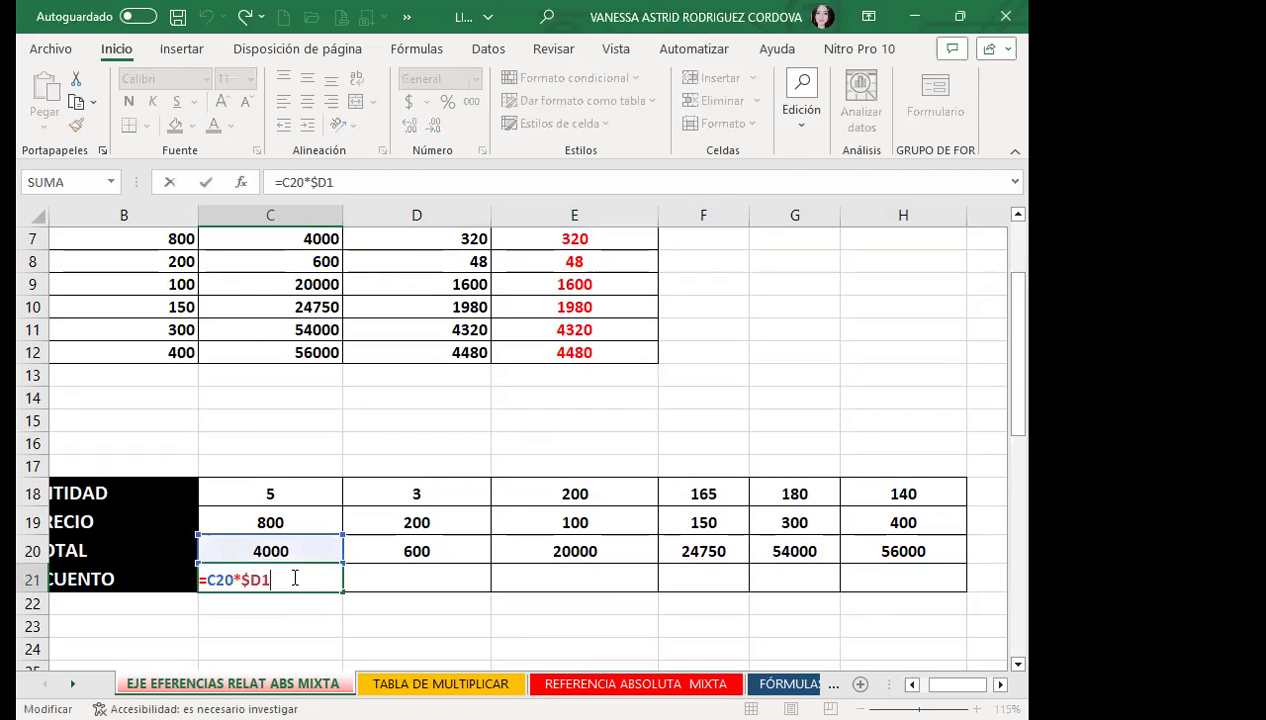
{"action": "key", "text": "ctrl+Return"}
{"action": "key", "text": "F5"}
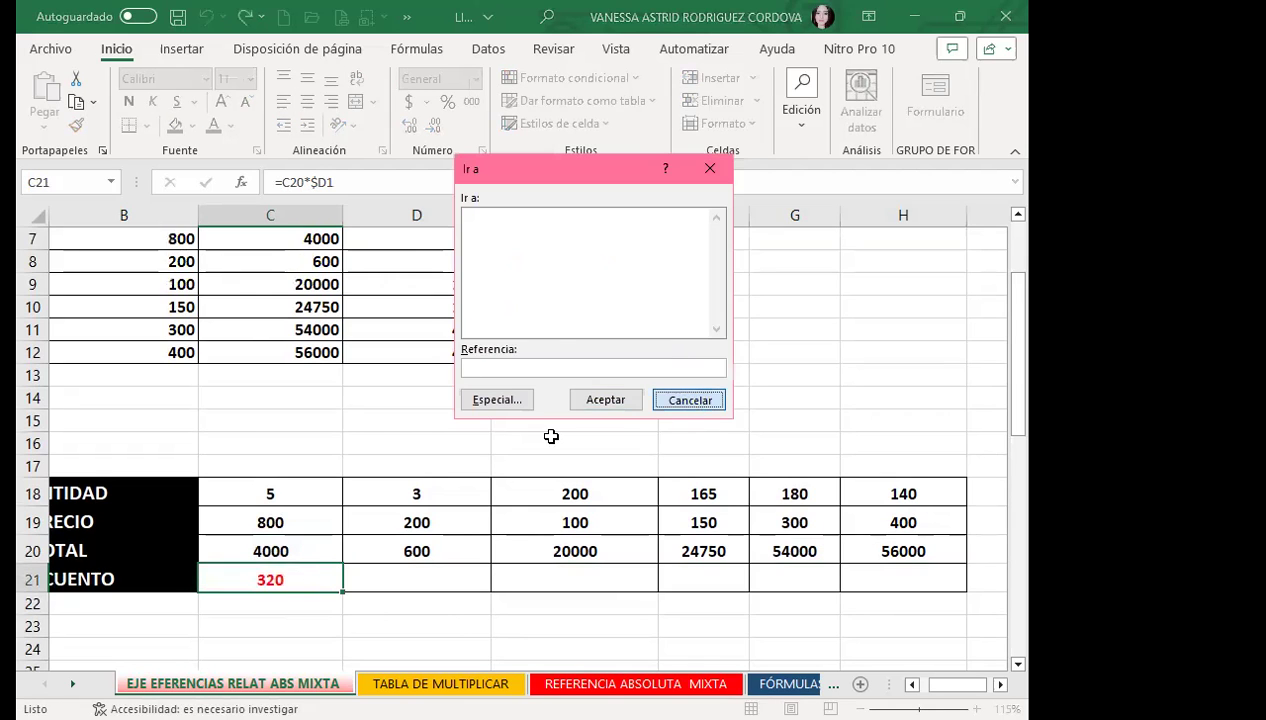
{"action": "key", "text": "Escape"}
Step: Try the row-locked =C20*D$1 in C21, fill it toward H21, then undo
{"action": "double_click", "coordinate": [277, 580]}
{"action": "key", "text": "F4"}
{"action": "key", "text": "F4"}
{"action": "key", "text": "F4"}
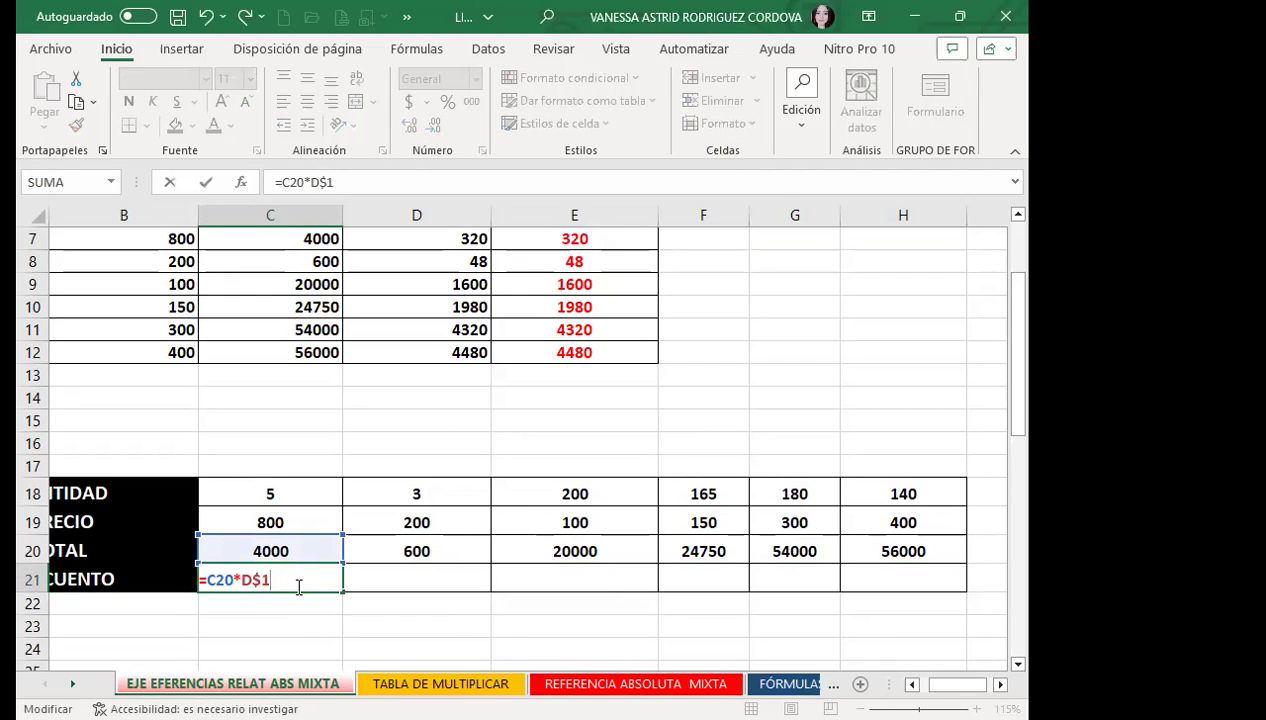
{"action": "key", "text": "ctrl+Return"}
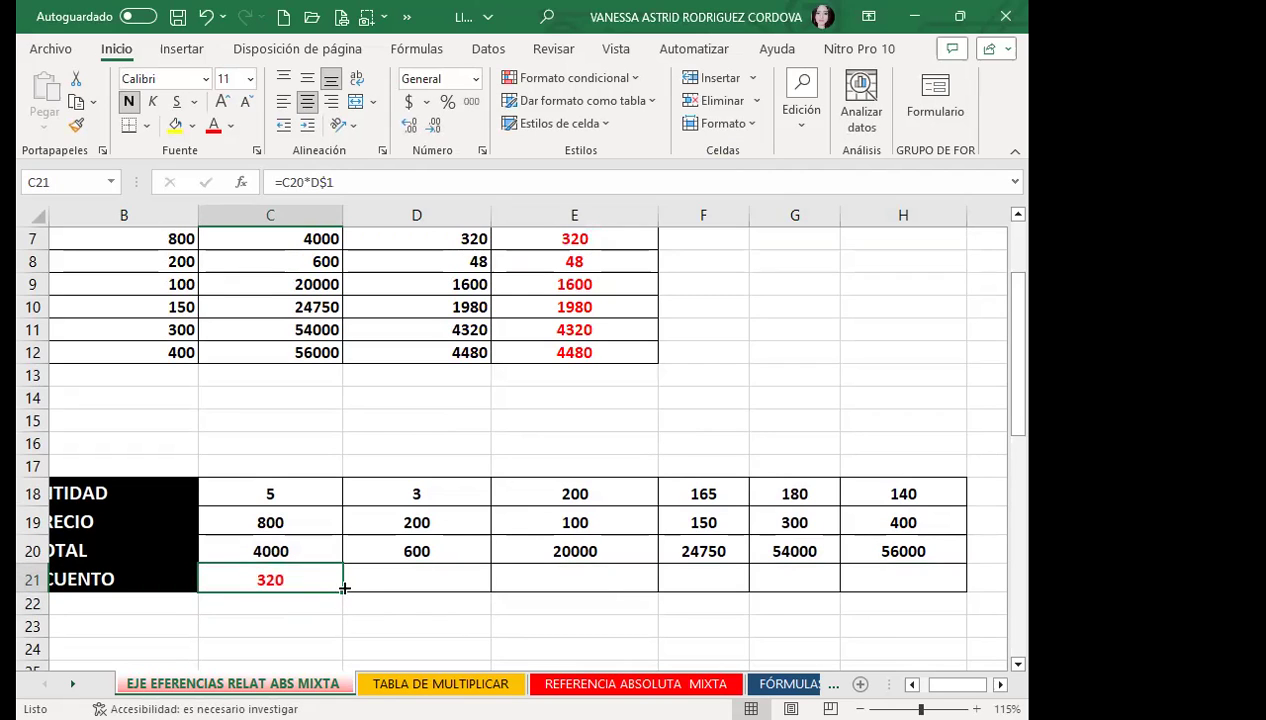
{"action": "left_click_drag", "start_coordinate": [344, 588], "coordinate": [848, 585]}
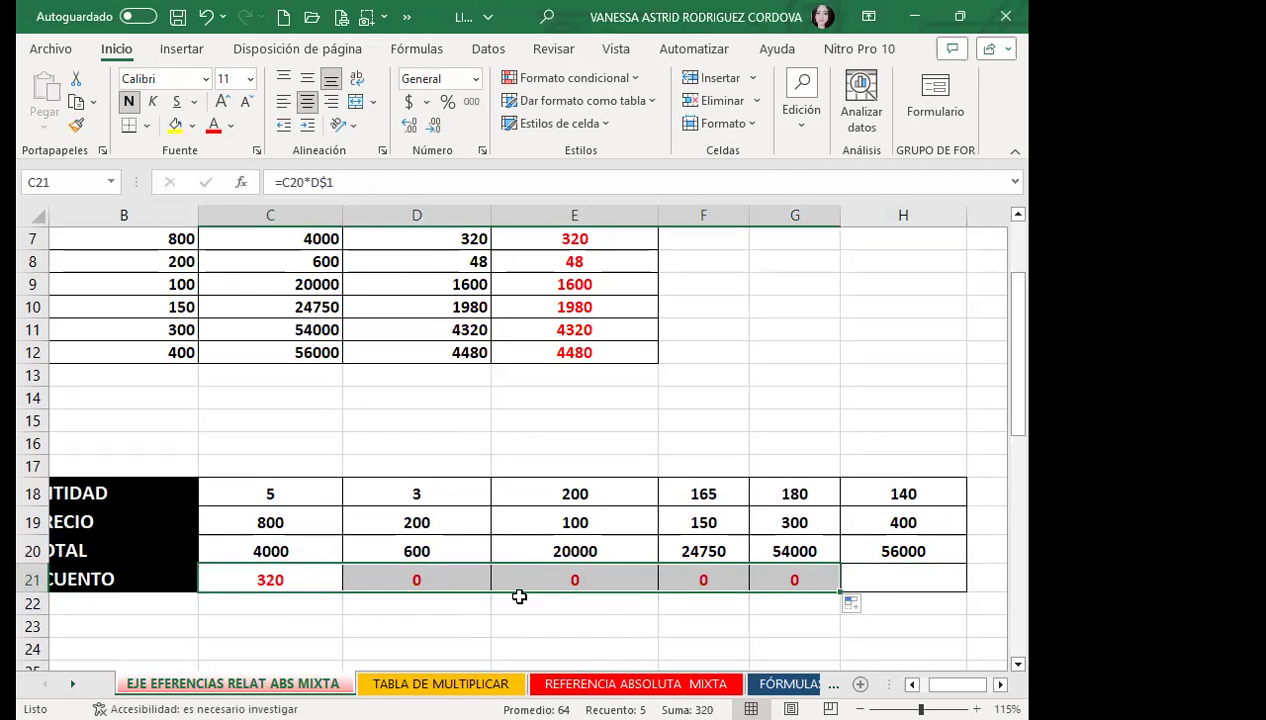
{"action": "left_click_drag", "start_coordinate": [840, 591], "coordinate": [927, 587]}
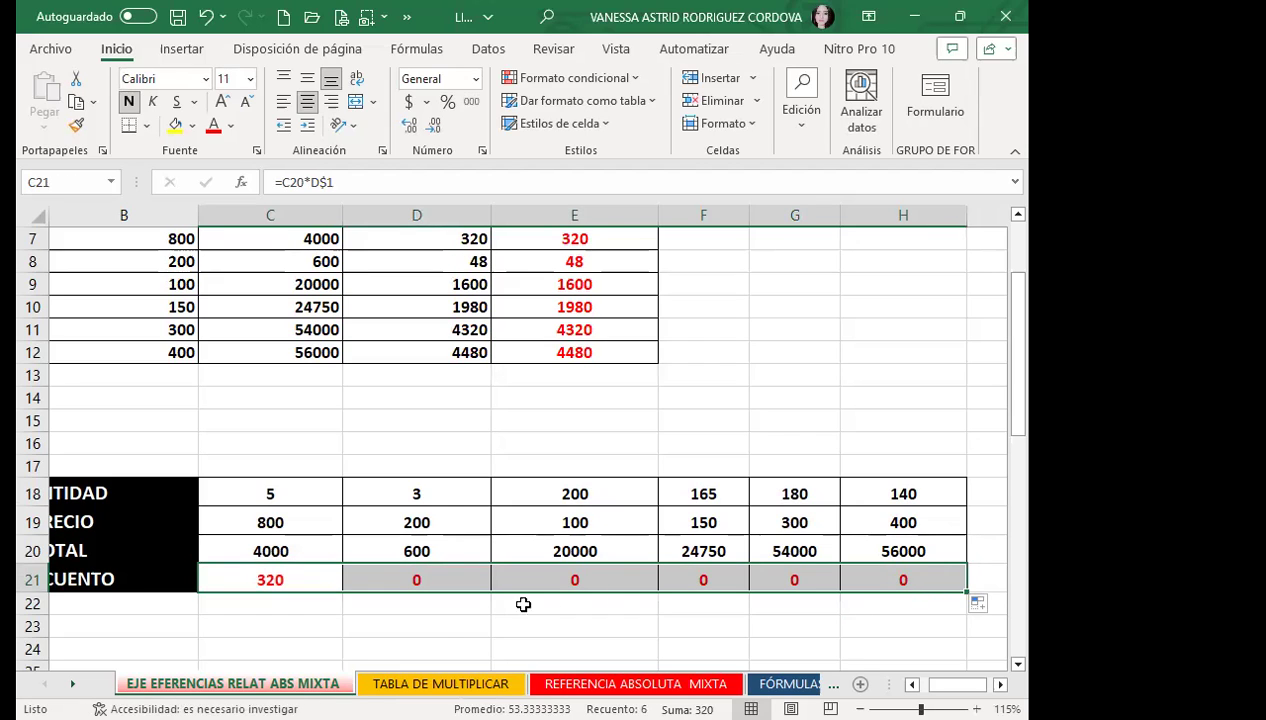
{"action": "key", "text": "ctrl+z"}
{"action": "key", "text": "ctrl+z"}
{"action": "key", "text": "ctrl+z"}
Step: Restore =C20*$D1 in C21 and fill it to H21, giving 48, 1600, 1980, 4320, 4480
{"action": "double_click", "coordinate": [283, 579]}
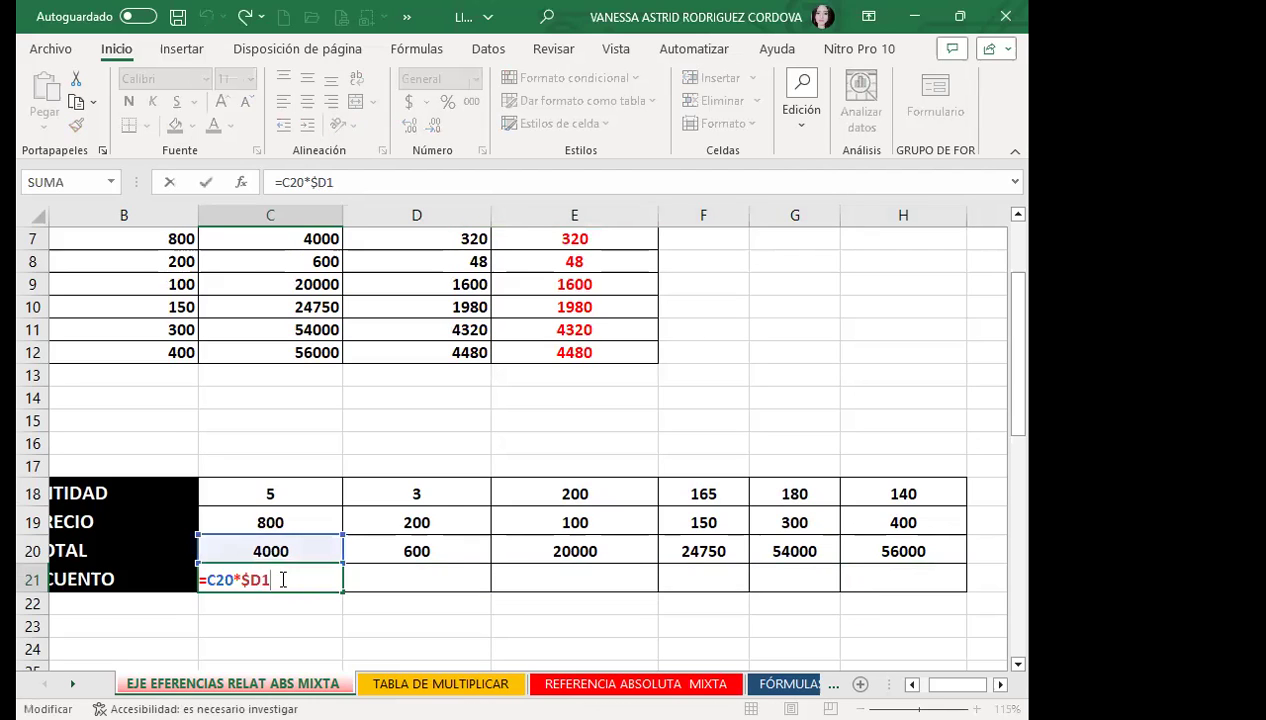
{"action": "key", "text": "F4"}
{"action": "key", "text": "F4"}
{"action": "key", "text": "F4"}
{"action": "key", "text": "F4"}
{"action": "key", "text": "Return"}
{"action": "left_click", "coordinate": [329, 584]}
{"action": "left_click_drag", "start_coordinate": [342, 591], "coordinate": [906, 587]}
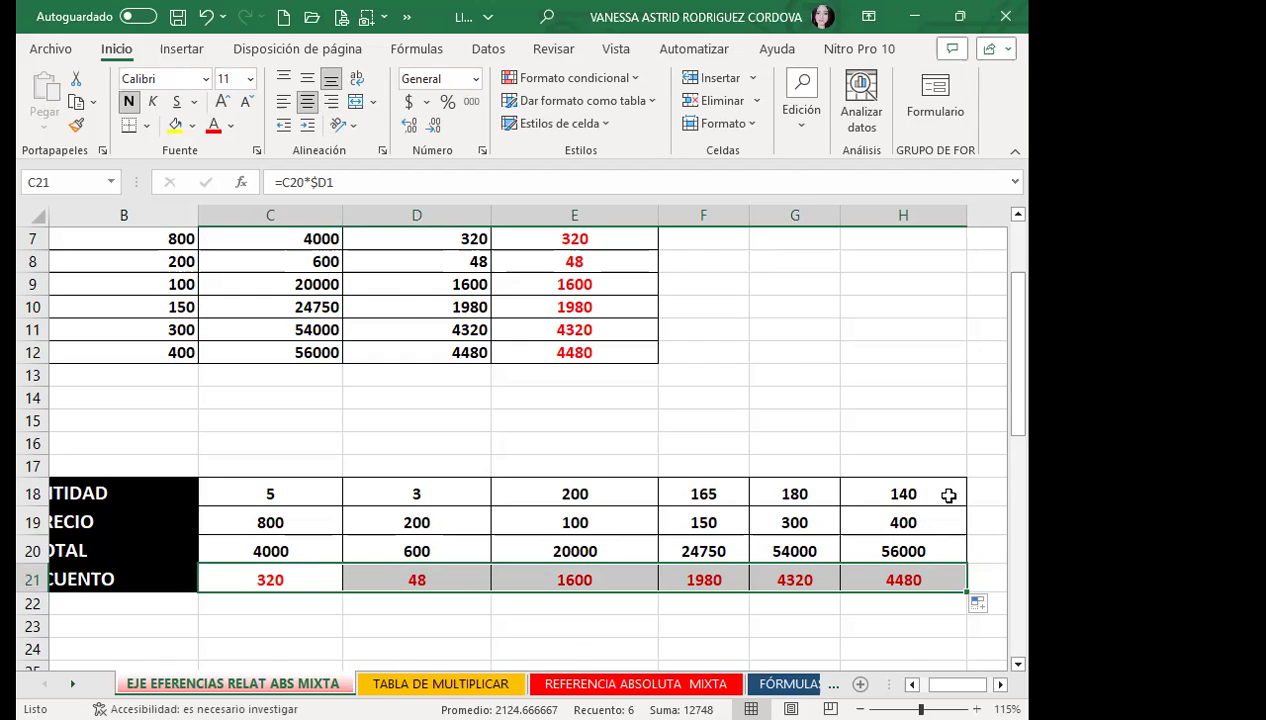
Step: Compare the E7 MIXTA formula, the 8% rate in D1 and C21's formula
{"action": "scroll", "coordinate": [938, 490], "scroll_direction": "up", "scroll_amount": 2}
{"action": "left_click", "coordinate": [613, 375]}
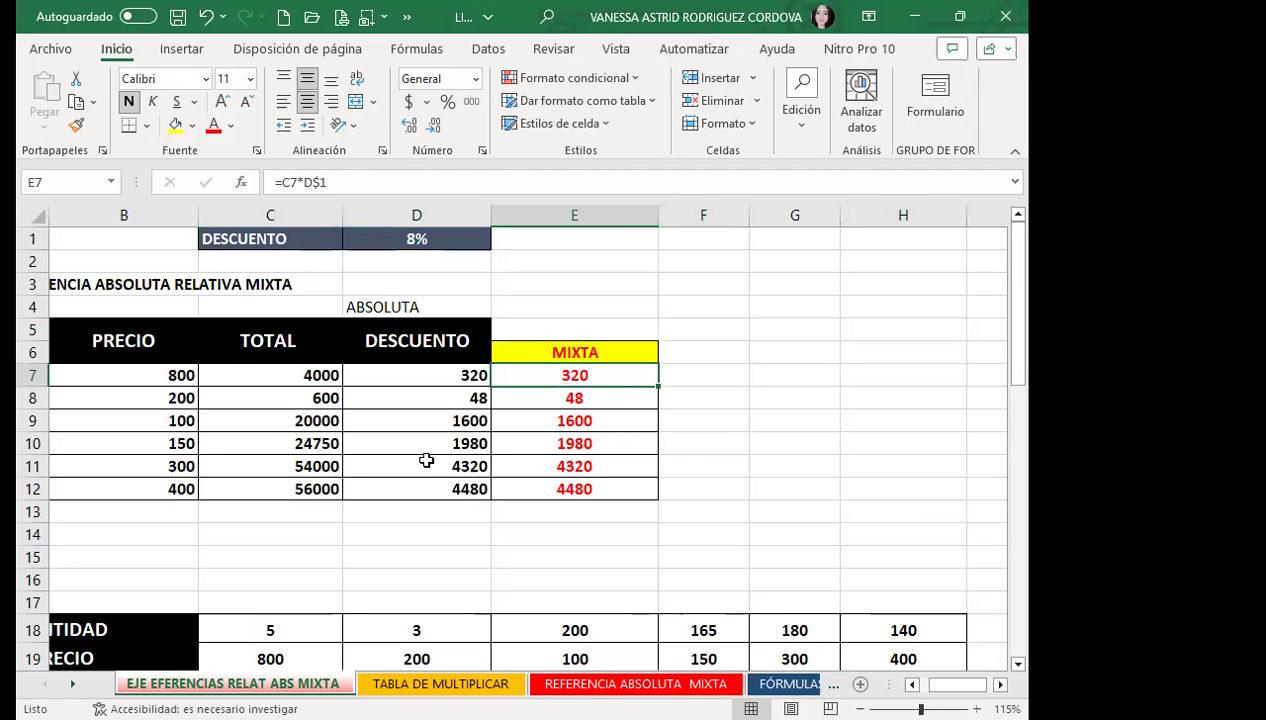
{"action": "left_click", "coordinate": [391, 237]}
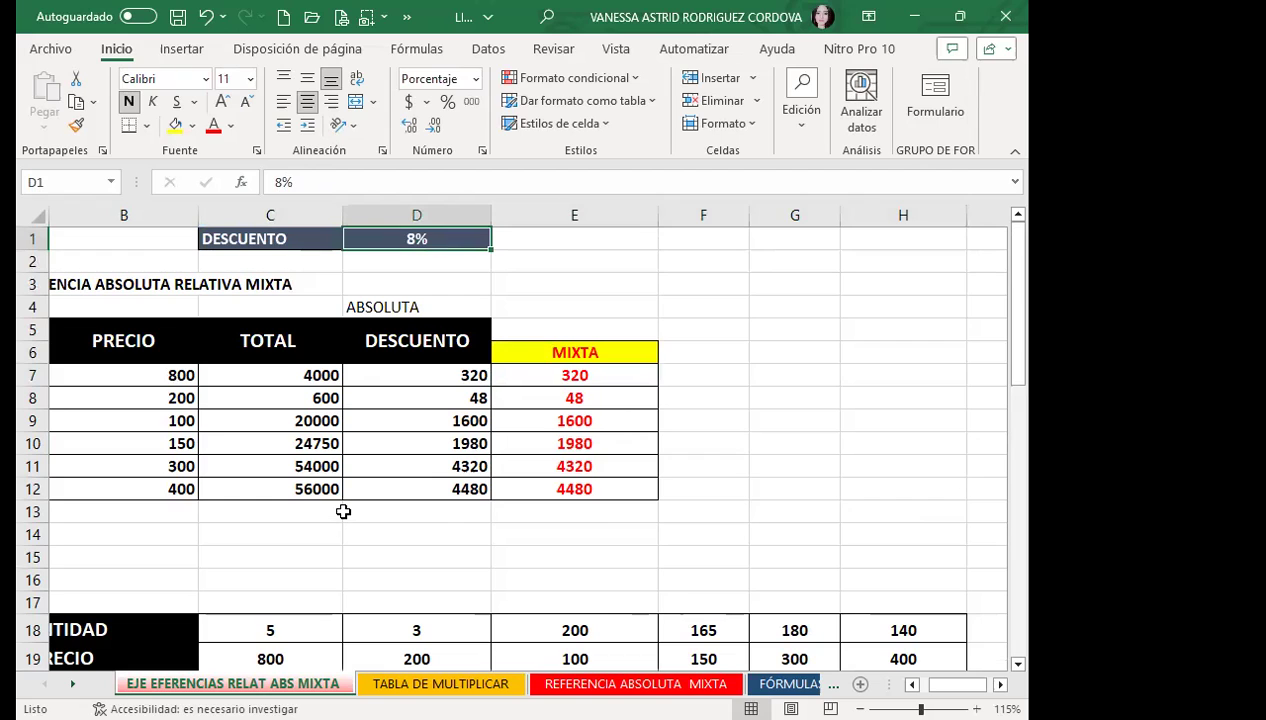
{"action": "scroll", "coordinate": [349, 497], "scroll_direction": "down", "scroll_amount": 3}
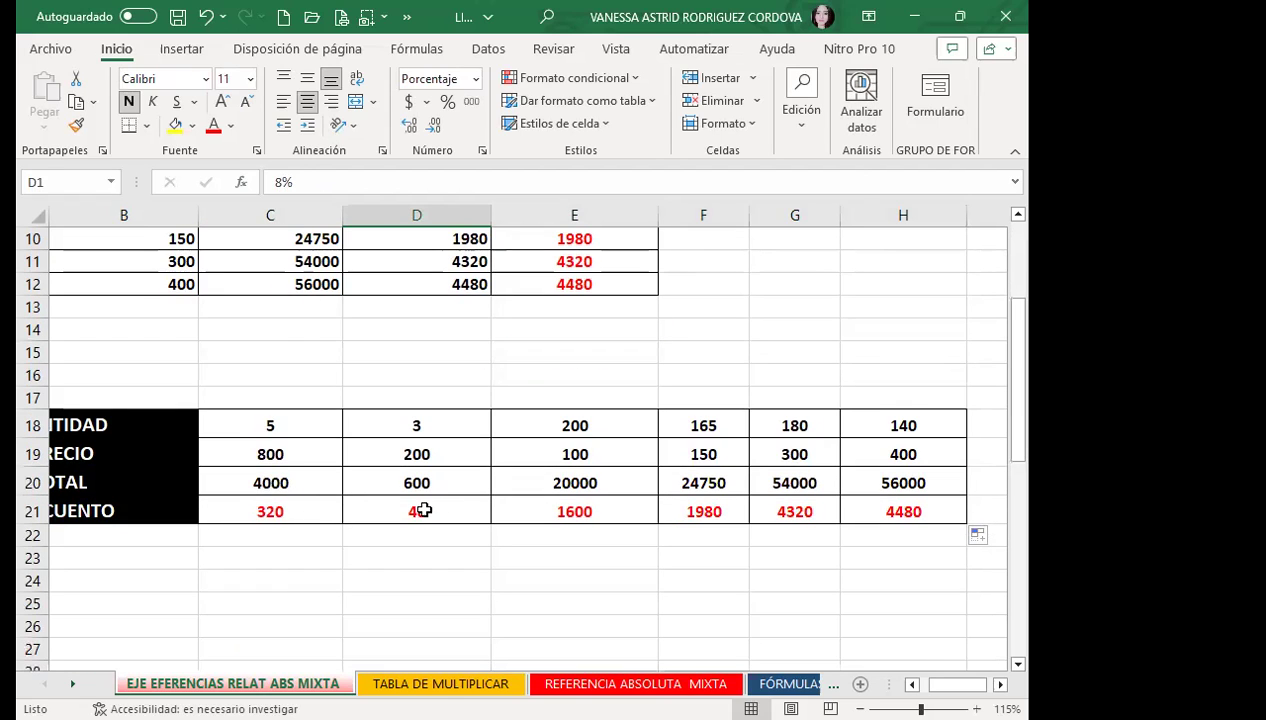
{"action": "scroll", "coordinate": [434, 302], "scroll_direction": "up", "scroll_amount": 3}
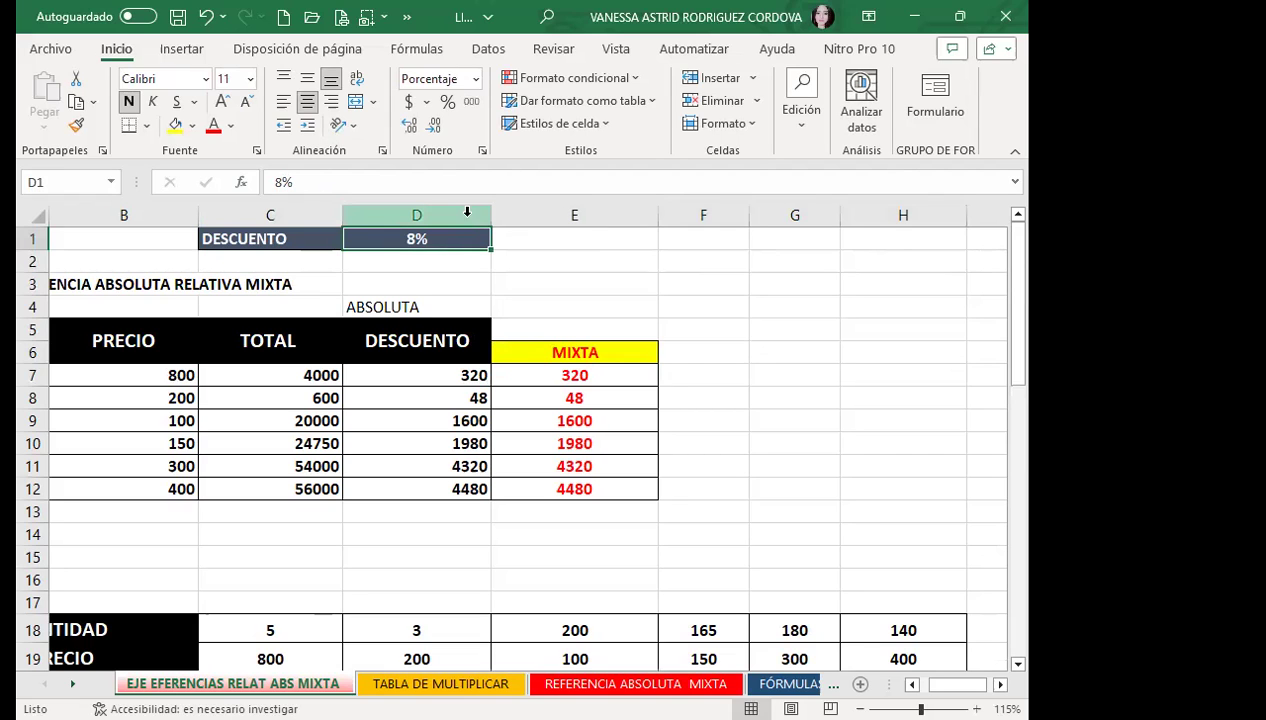
{"action": "scroll", "coordinate": [444, 490], "scroll_direction": "down", "scroll_amount": 2}
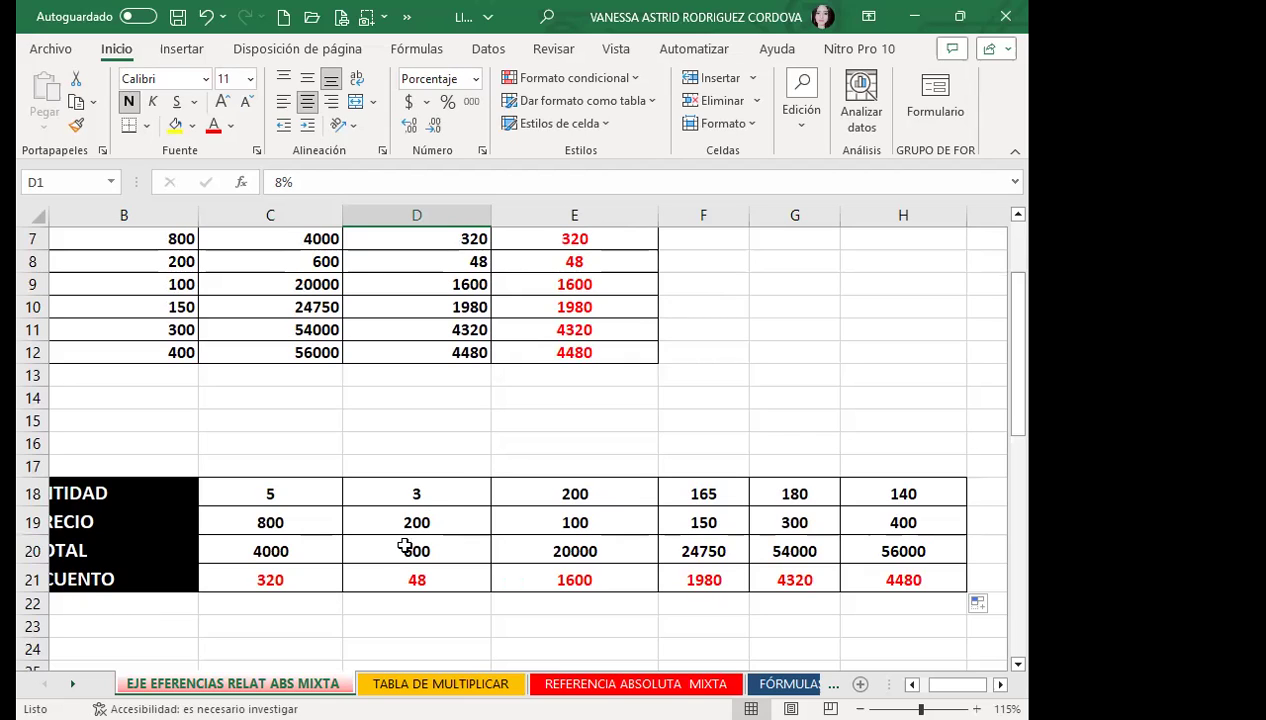
{"action": "left_click", "coordinate": [300, 579]}
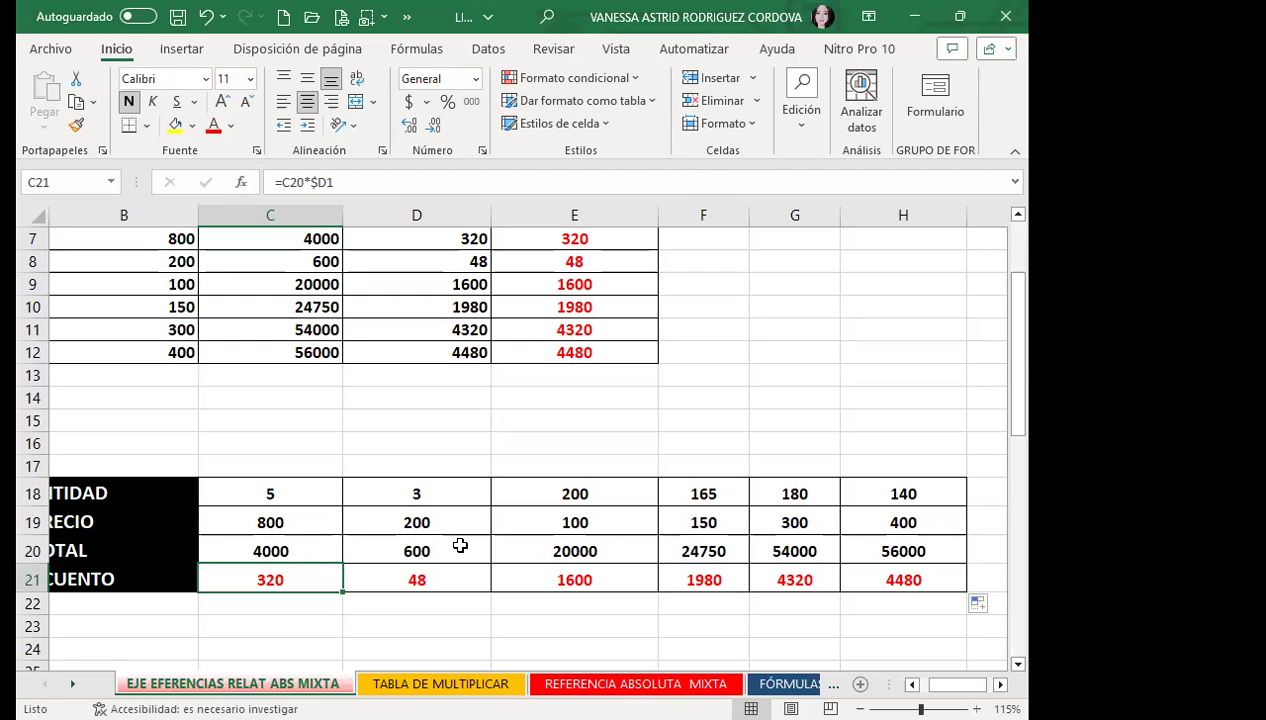
{"action": "scroll", "coordinate": [456, 443], "scroll_direction": "up", "scroll_amount": 2}
{"action": "scroll", "coordinate": [450, 381], "scroll_direction": "down", "scroll_amount": 2}
{"action": "scroll", "coordinate": [591, 436], "scroll_direction": "up", "scroll_amount": 2}
{"action": "scroll", "coordinate": [591, 436], "scroll_direction": "up", "scroll_amount": 1}
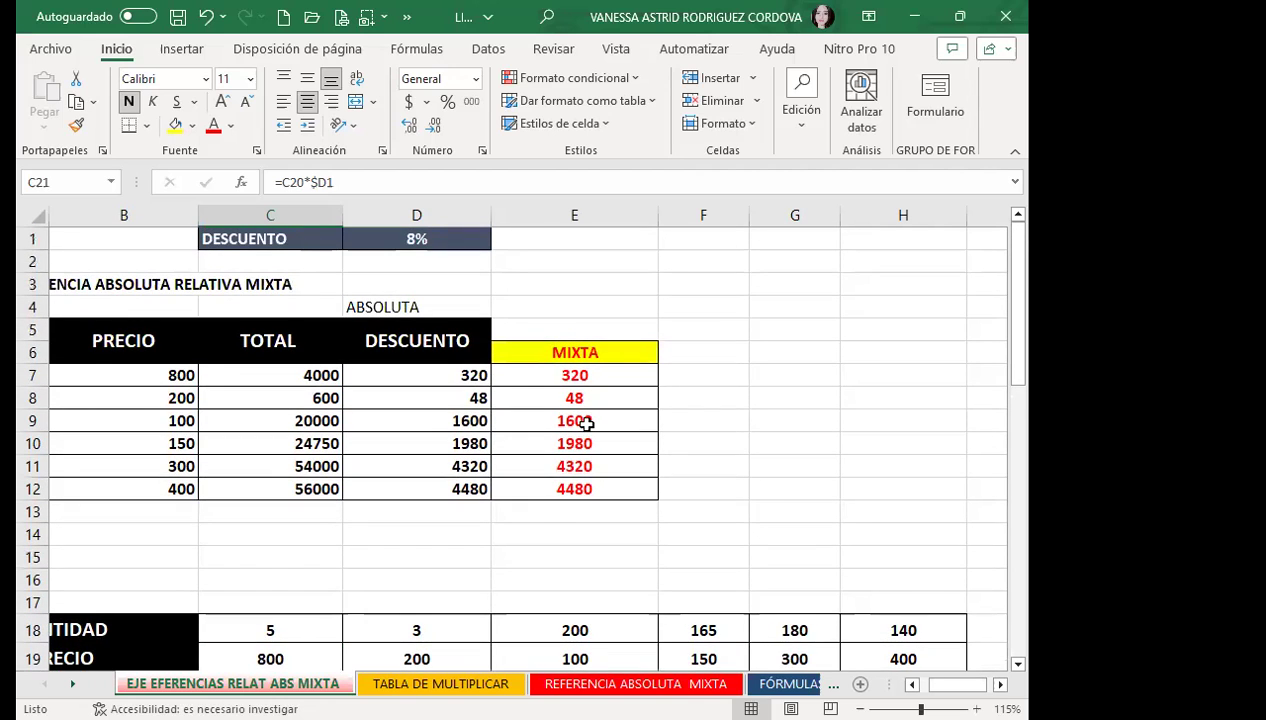
{"action": "scroll", "coordinate": [514, 562], "scroll_direction": "down", "scroll_amount": 1}
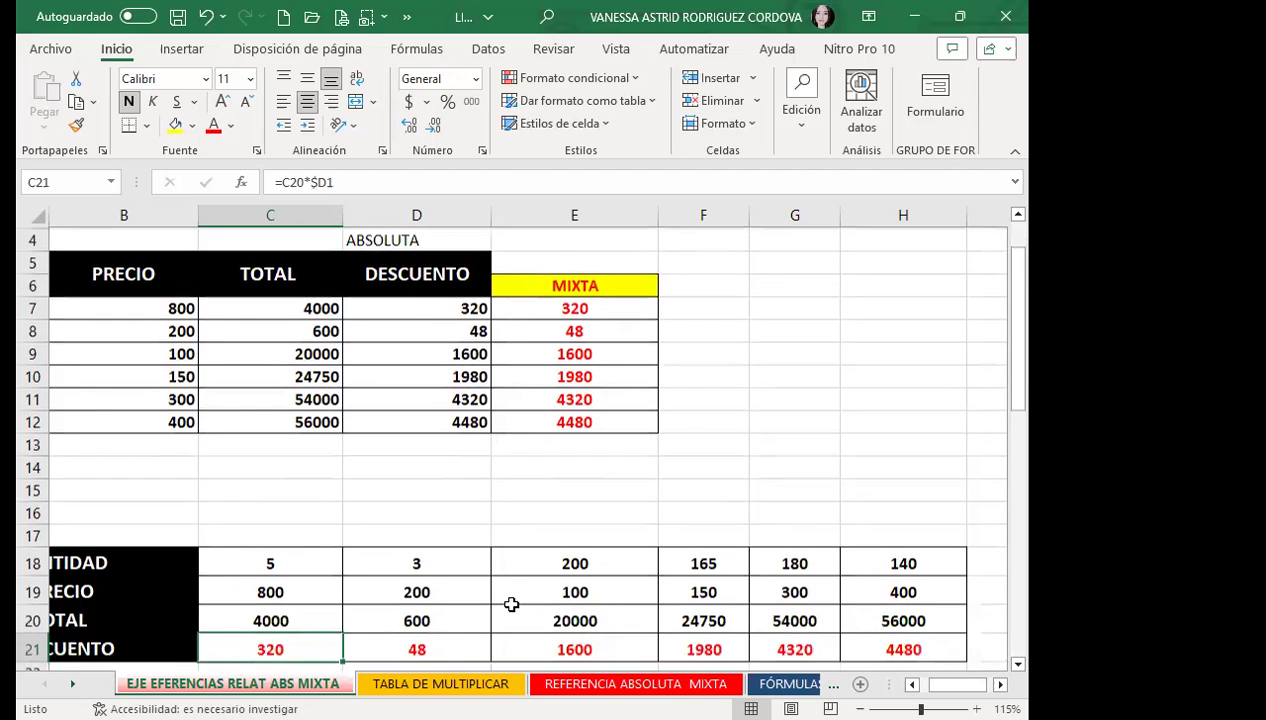
Step: Go to the TABLA DE MULTIPLICAR sheet and select B2
{"action": "key", "text": "ctrl+Page_Down"}
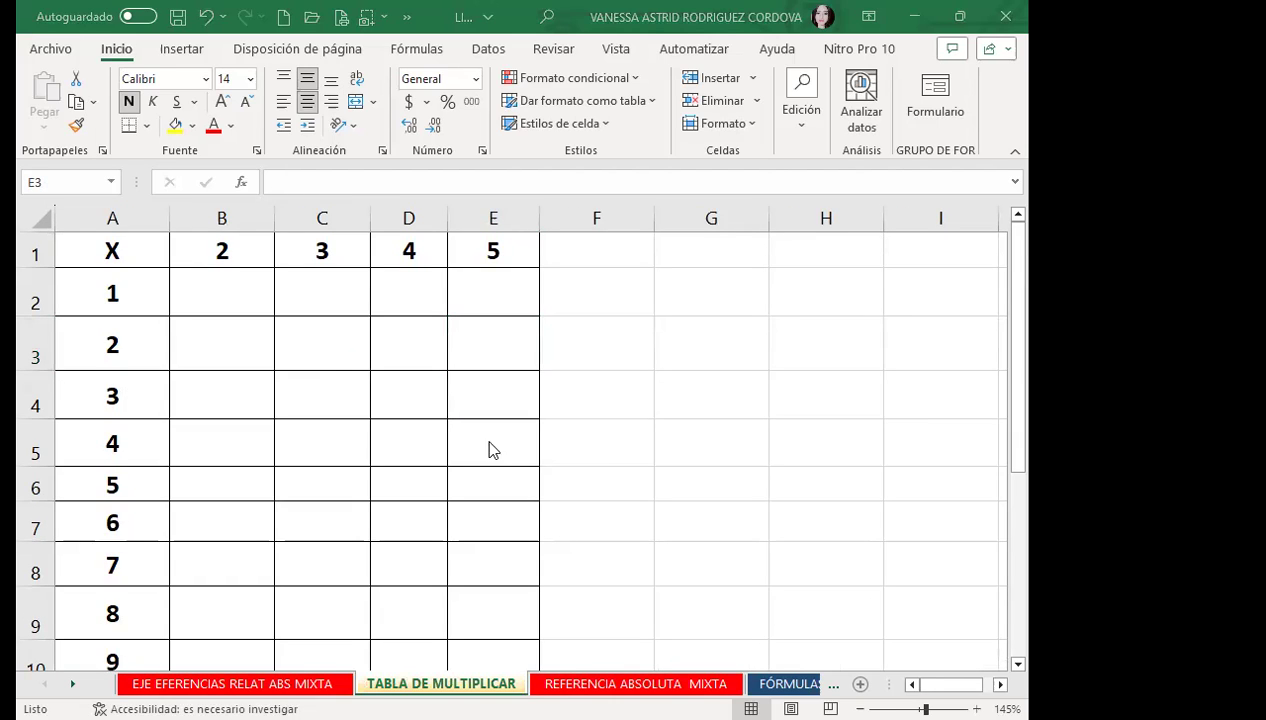
{"action": "left_click", "coordinate": [219, 297]}
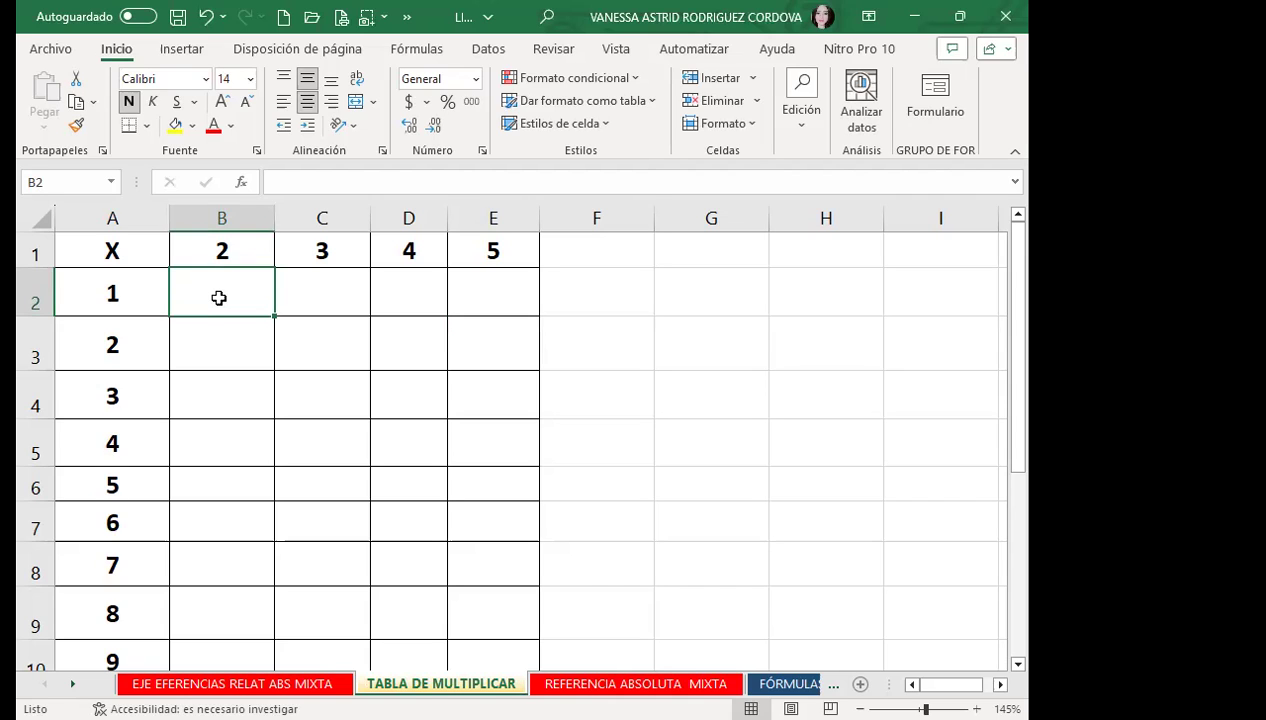
Step: Enter =$B$1*A2 in B2
{"action": "double_click", "coordinate": [218, 297]}
{"action": "type", "text": "="}
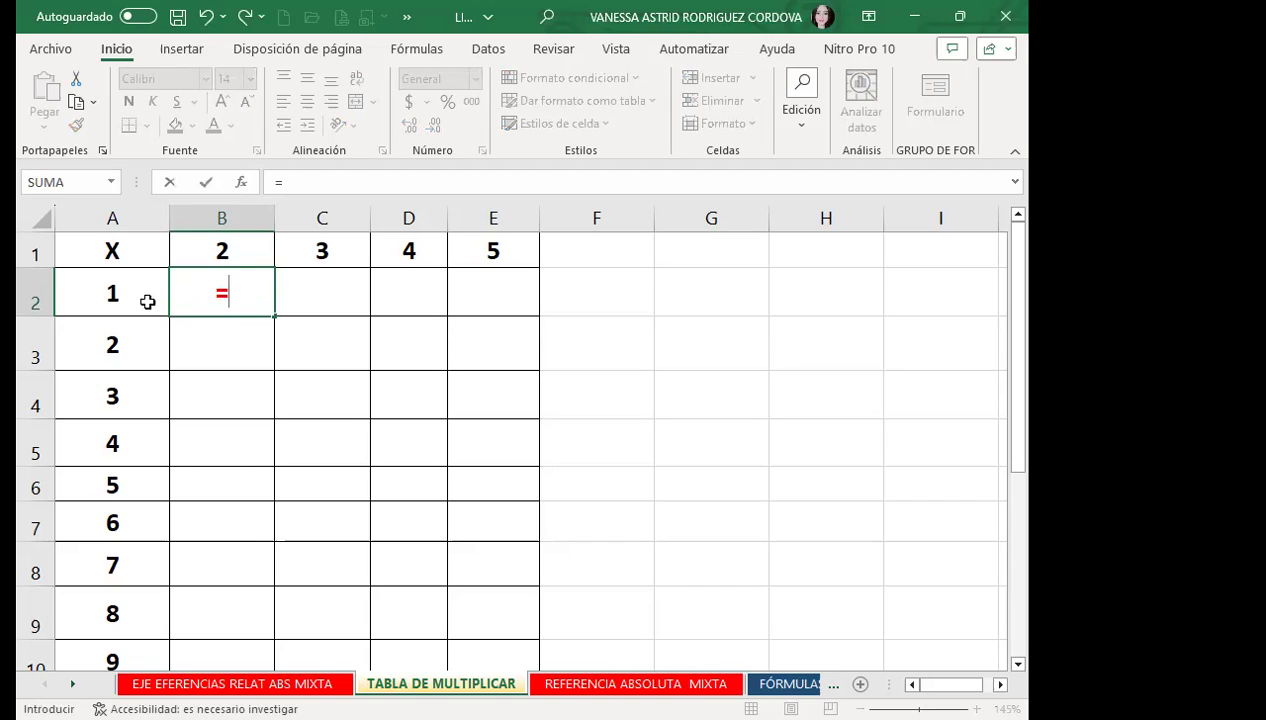
{"action": "left_click", "coordinate": [252, 249]}
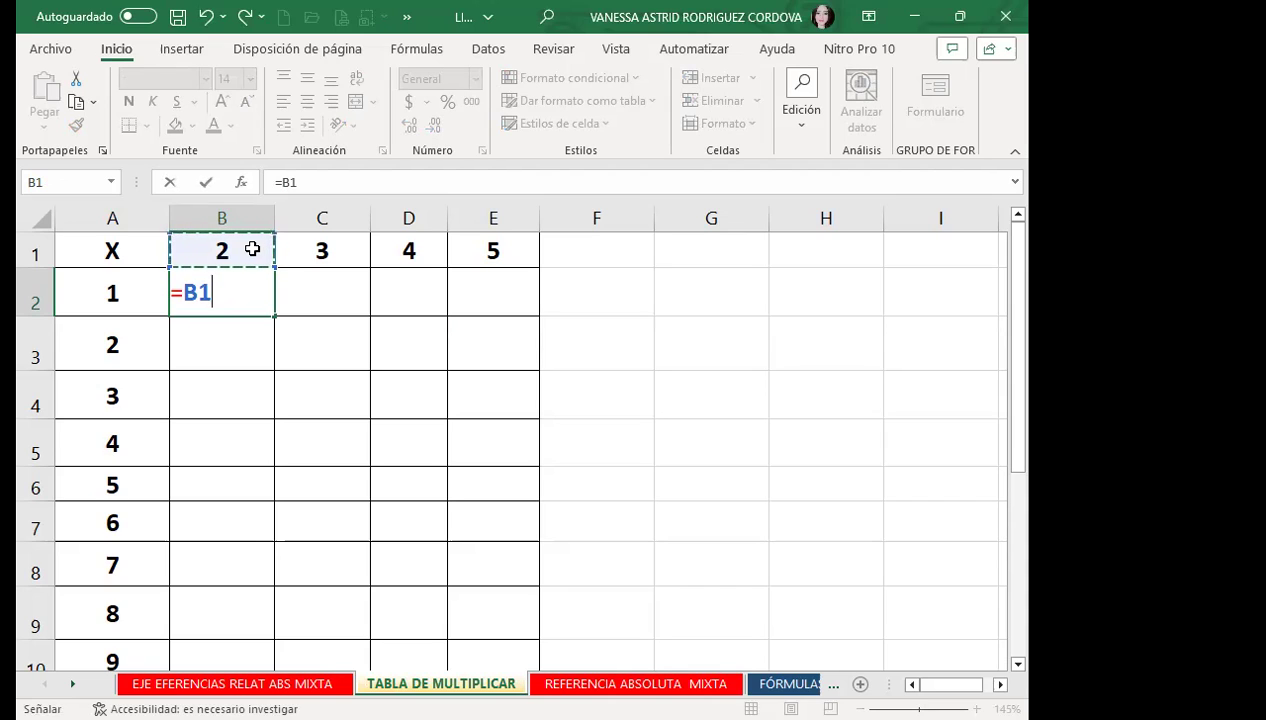
{"action": "type", "text": "*"}
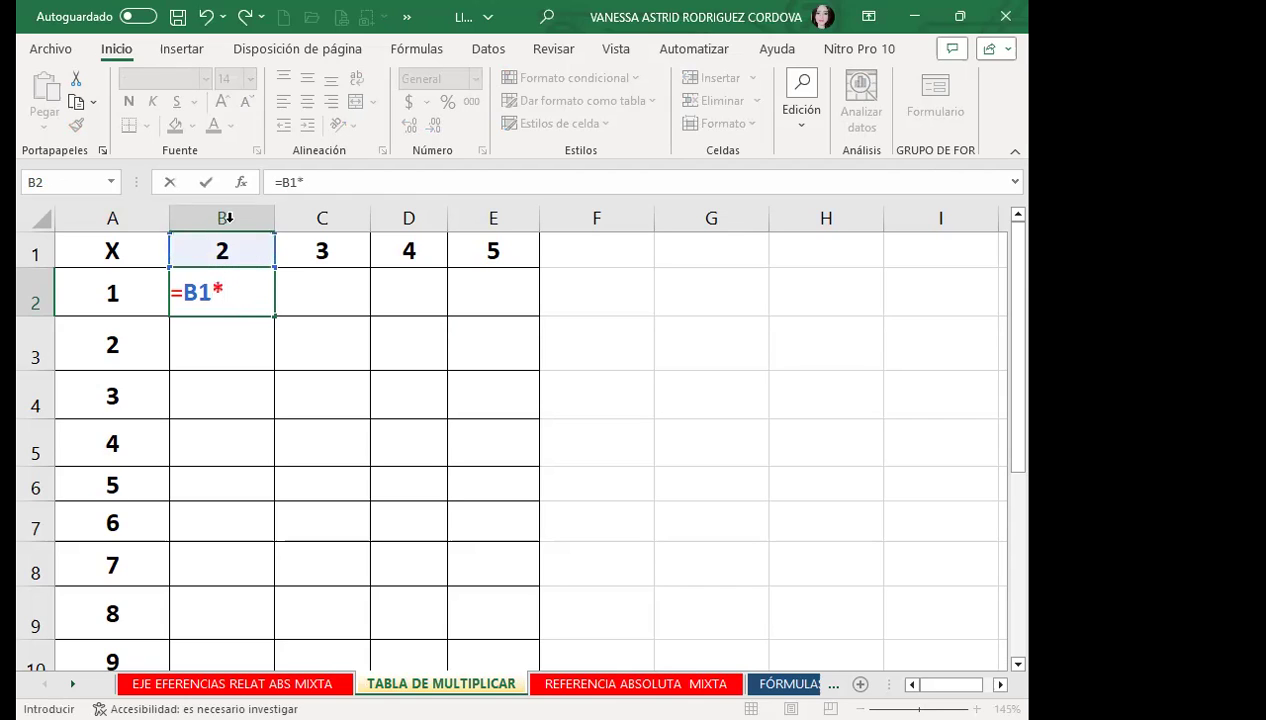
{"action": "left_click", "coordinate": [121, 293]}
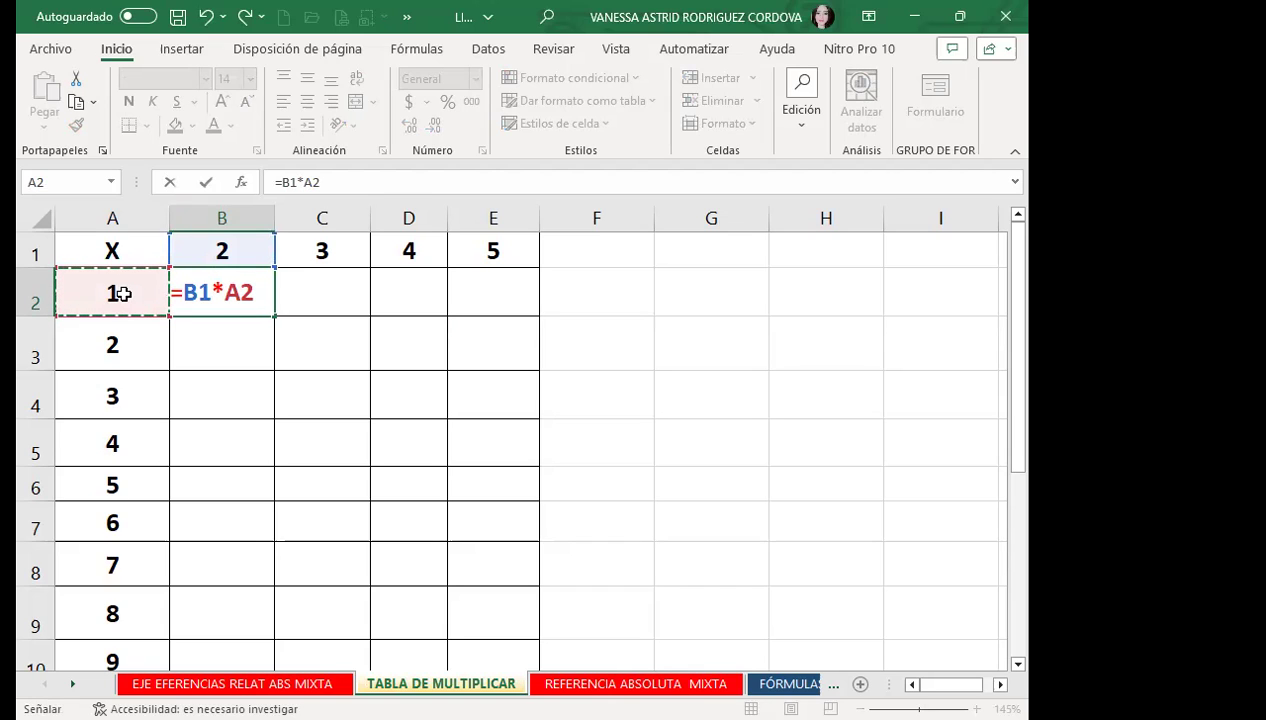
{"action": "left_click", "coordinate": [197, 292]}
{"action": "key", "text": "F4"}
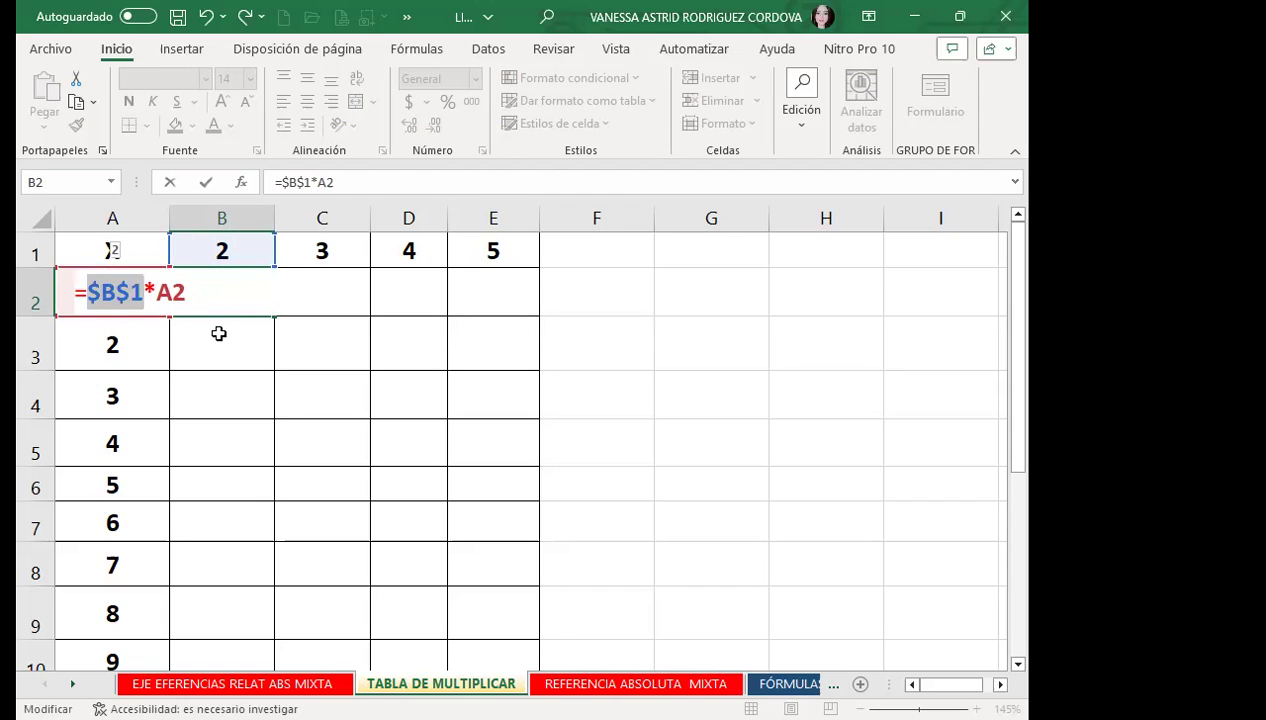
{"action": "key", "text": "Return"}
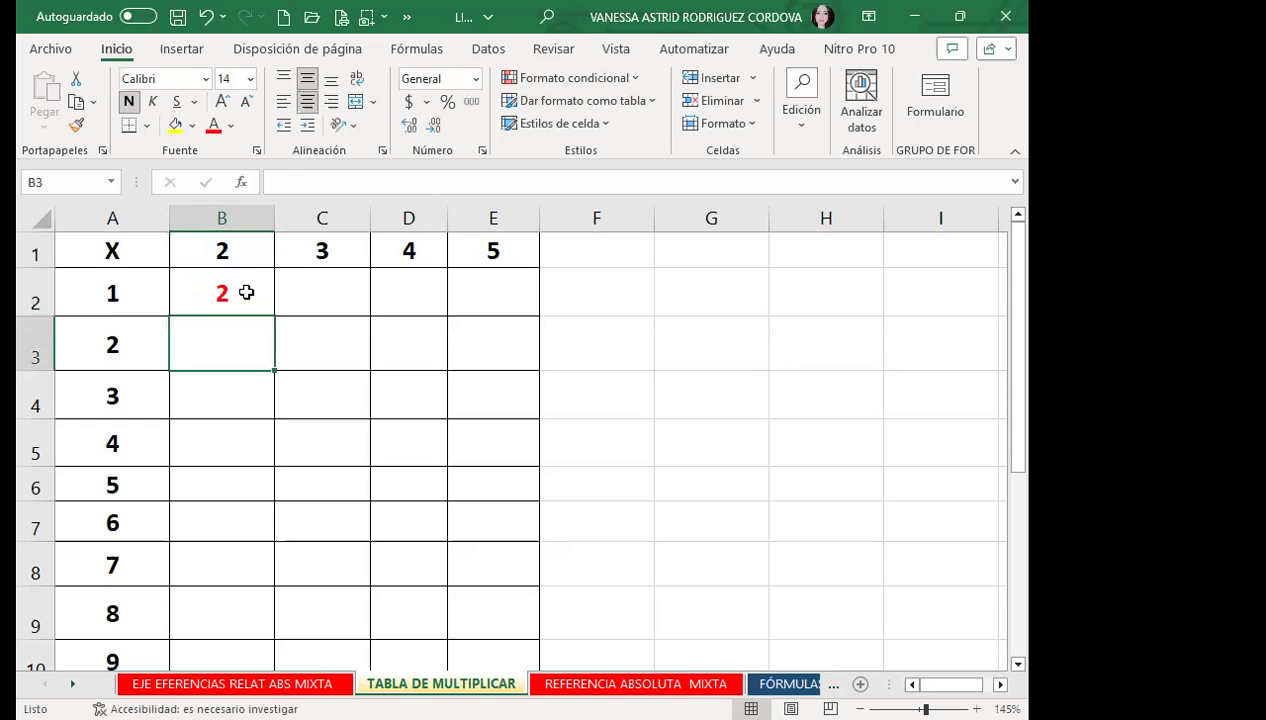
Step: Try other lockings of the B1 reference with a fill, then undo back to =$B$1*A2
{"action": "left_click", "coordinate": [244, 290]}
{"action": "left_click", "coordinate": [302, 181]}
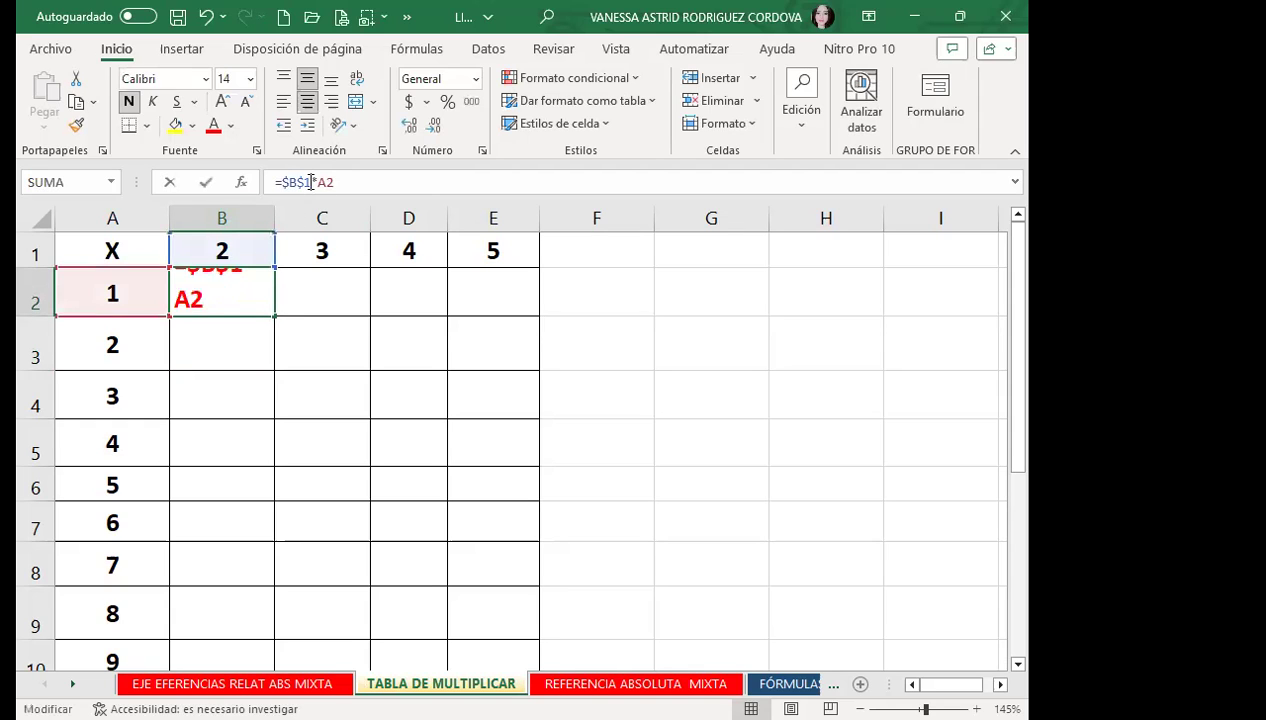
{"action": "key", "text": "F4"}
{"action": "key", "text": "F4"}
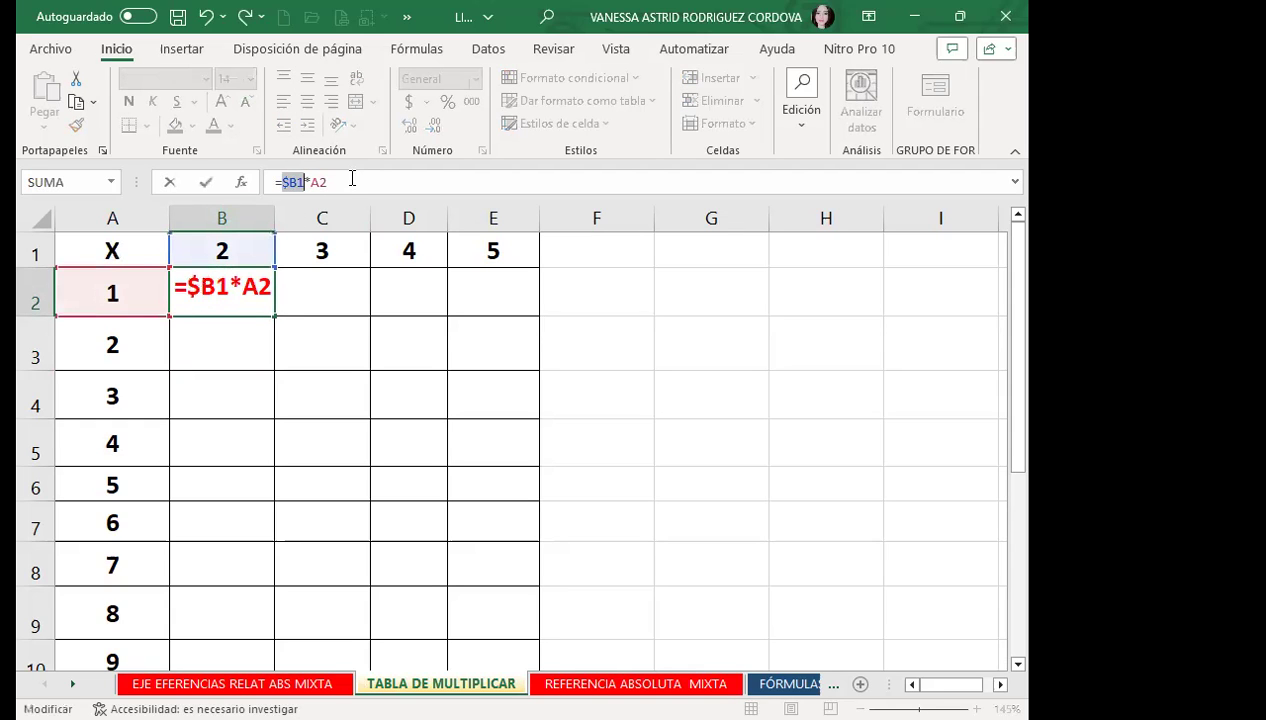
{"action": "key", "text": "F4"}
{"action": "key", "text": "ctrl+Return"}
{"action": "left_click_drag", "start_coordinate": [273, 318], "coordinate": [246, 553]}
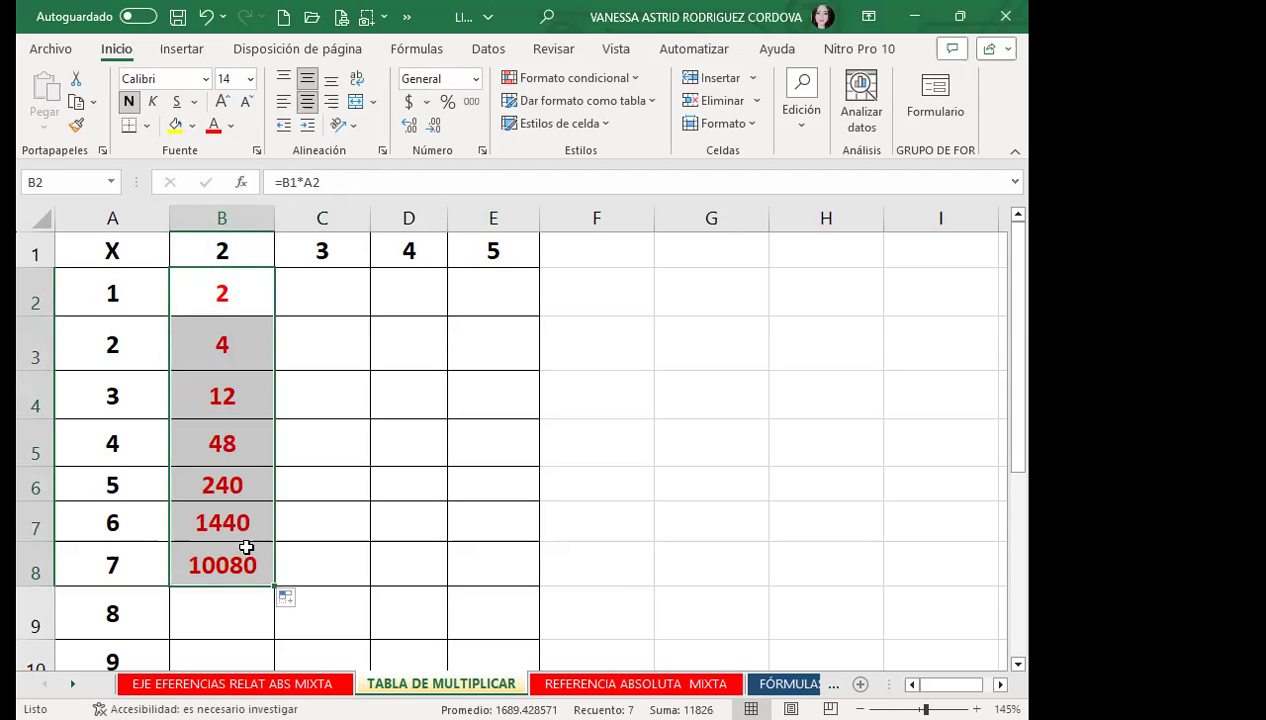
{"action": "key", "text": "ctrl+z"}
{"action": "key", "text": "ctrl+z"}
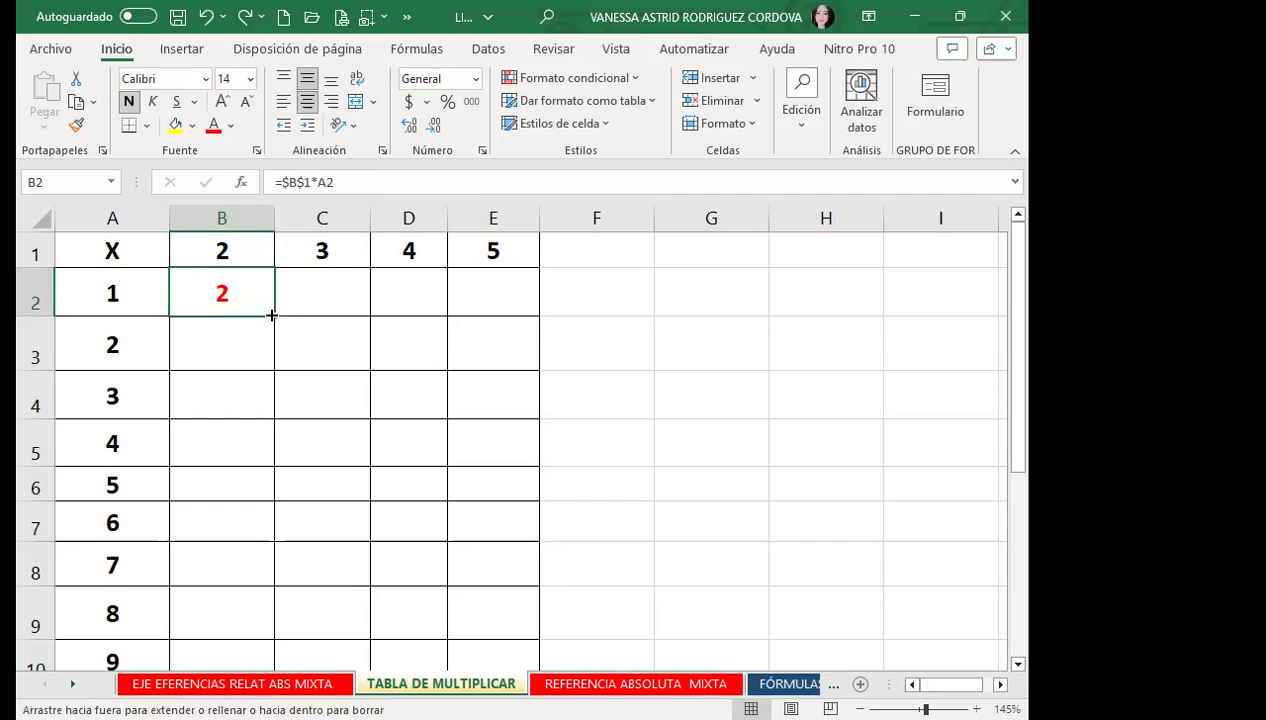
Step: Fill B2's formula down to B11, giving 2 through 20, and check the copied formulas
{"action": "double_click", "coordinate": [271, 315]}
{"action": "scroll", "coordinate": [247, 390], "scroll_direction": "down", "scroll_amount": 3}
{"action": "left_click", "coordinate": [248, 362]}
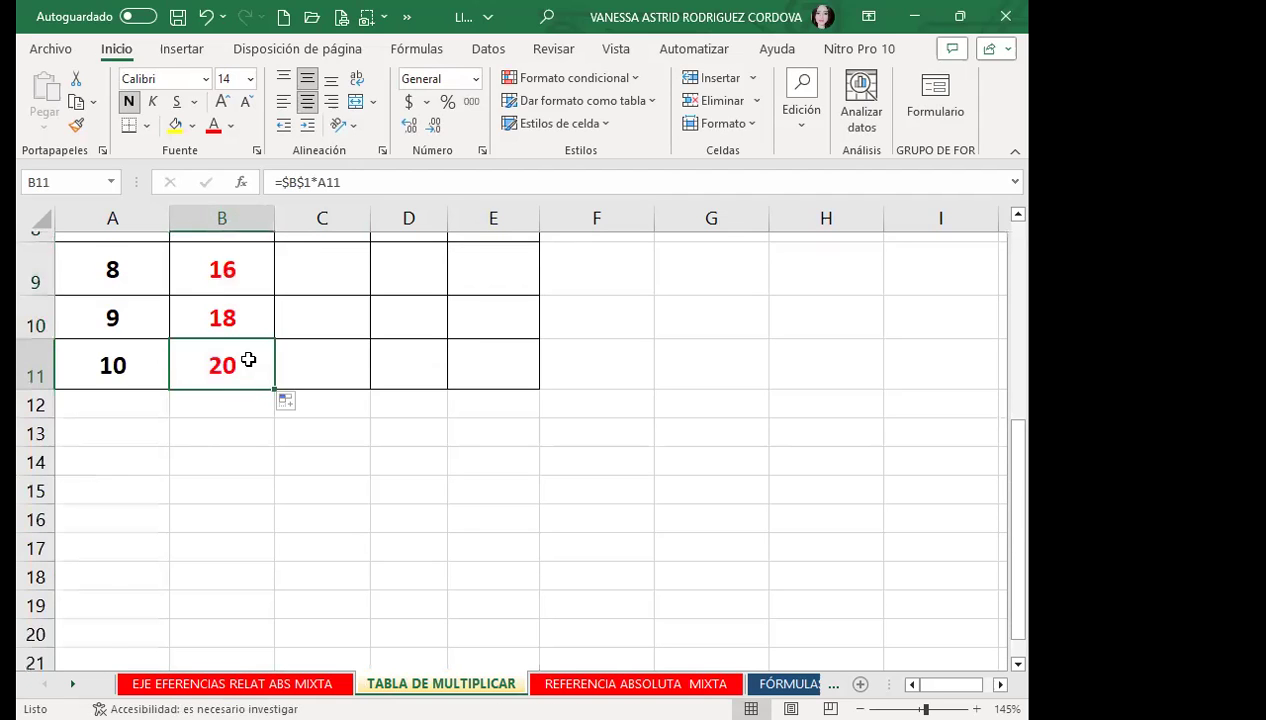
{"action": "scroll", "coordinate": [235, 390], "scroll_direction": "up", "scroll_amount": 3}
{"action": "left_click", "coordinate": [193, 296]}
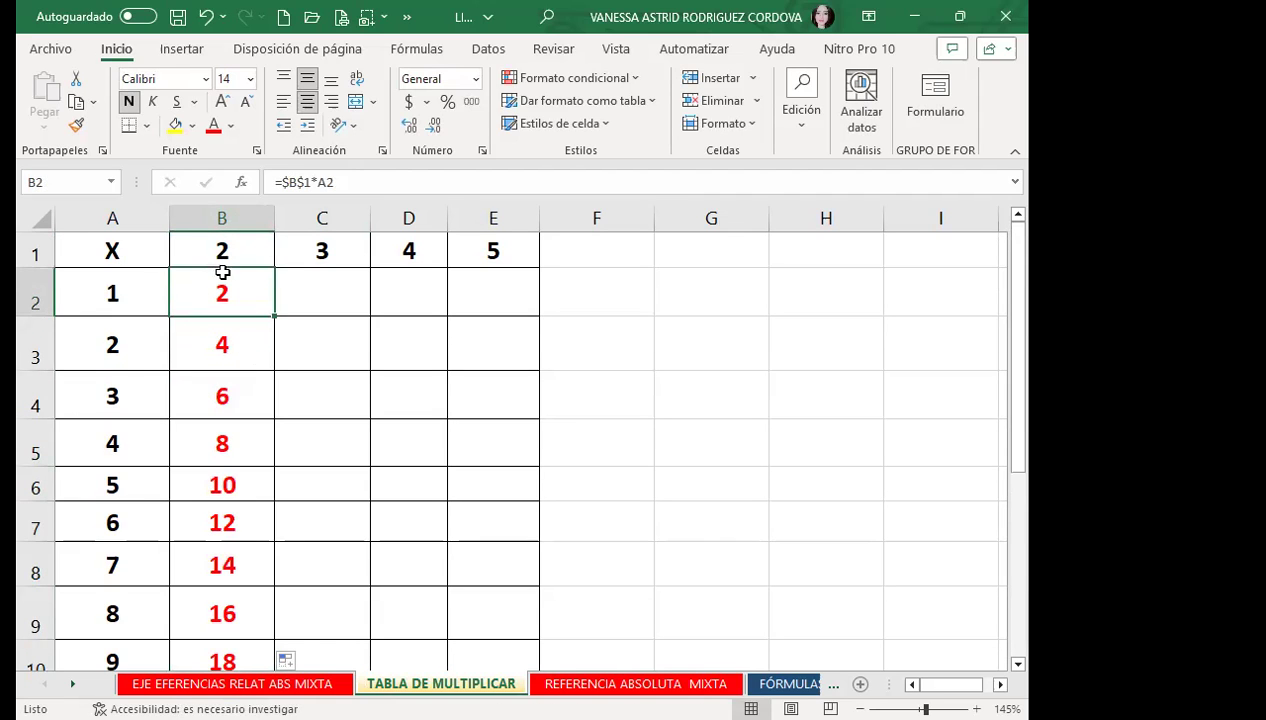
{"action": "left_click", "coordinate": [224, 351]}
{"action": "left_click", "coordinate": [220, 395]}
{"action": "scroll", "coordinate": [207, 434], "scroll_direction": "down", "scroll_amount": 2}
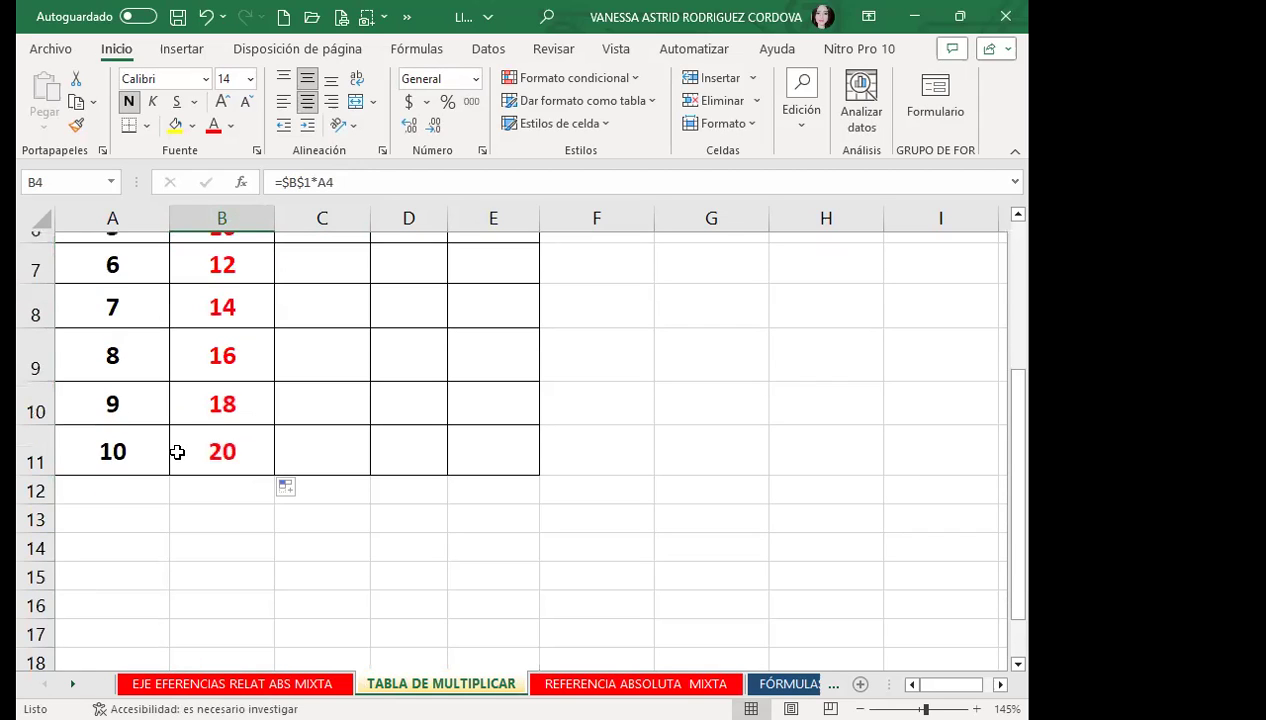
{"action": "left_click", "coordinate": [226, 440]}
{"action": "scroll", "coordinate": [238, 410], "scroll_direction": "up", "scroll_amount": 2}
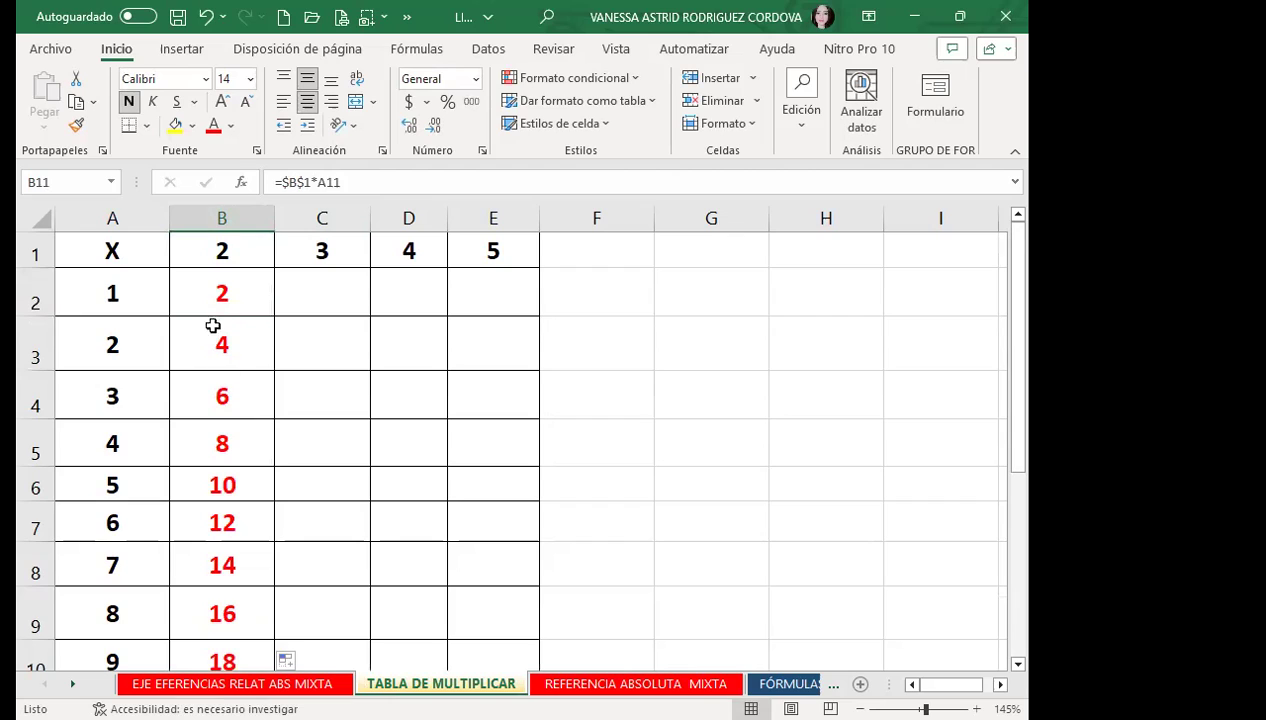
{"action": "left_click", "coordinate": [232, 297]}
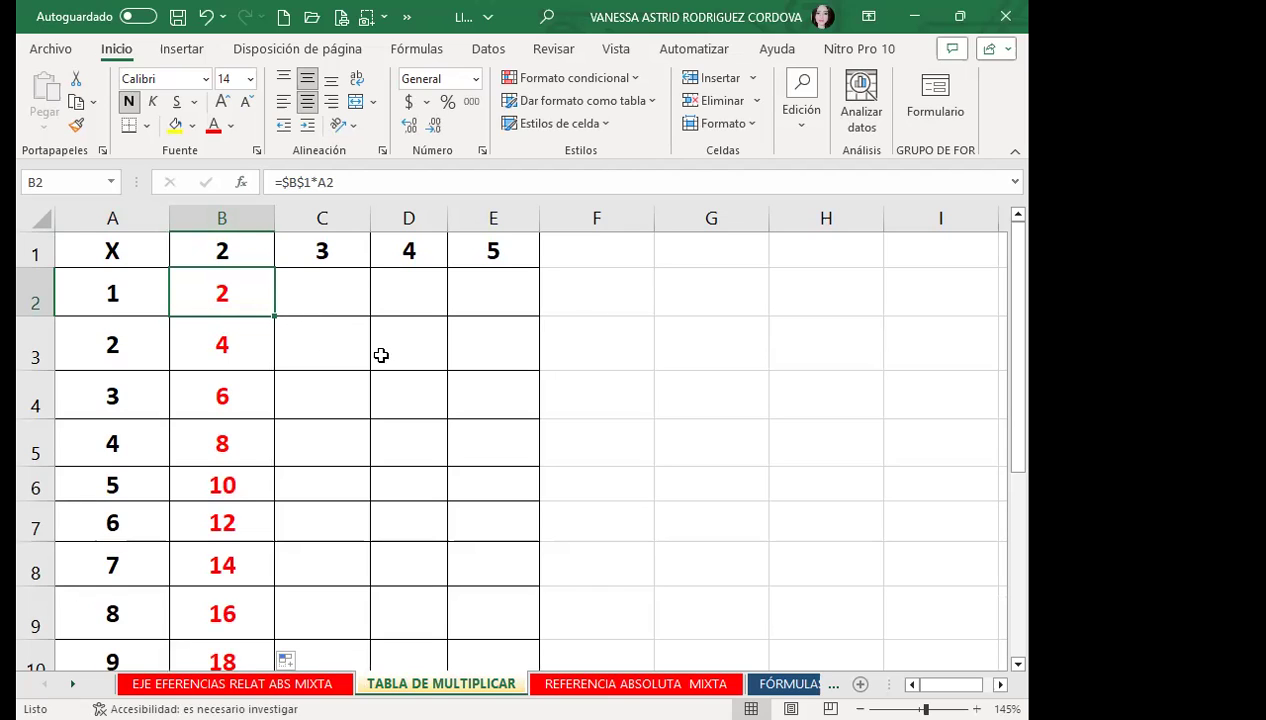
Step: Start C2's formula with the C1 header, locked by row as C$1
{"action": "left_click", "coordinate": [323, 288]}
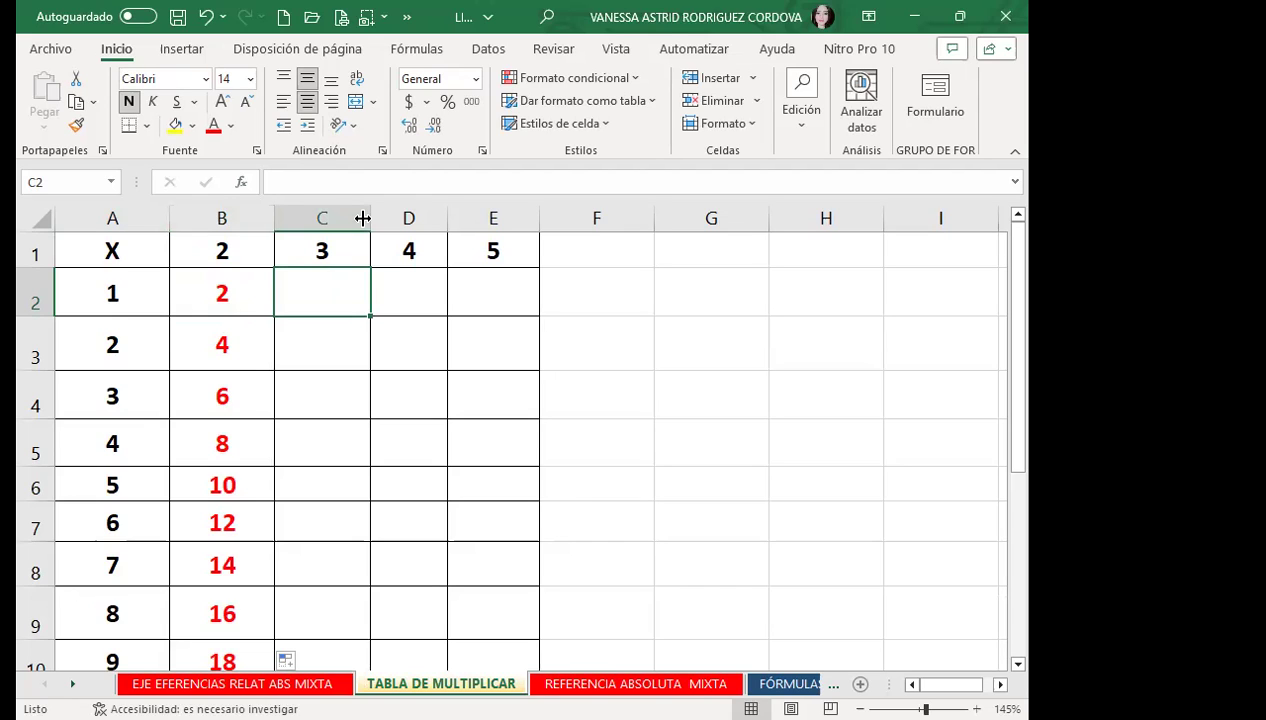
{"action": "type", "text": "="}
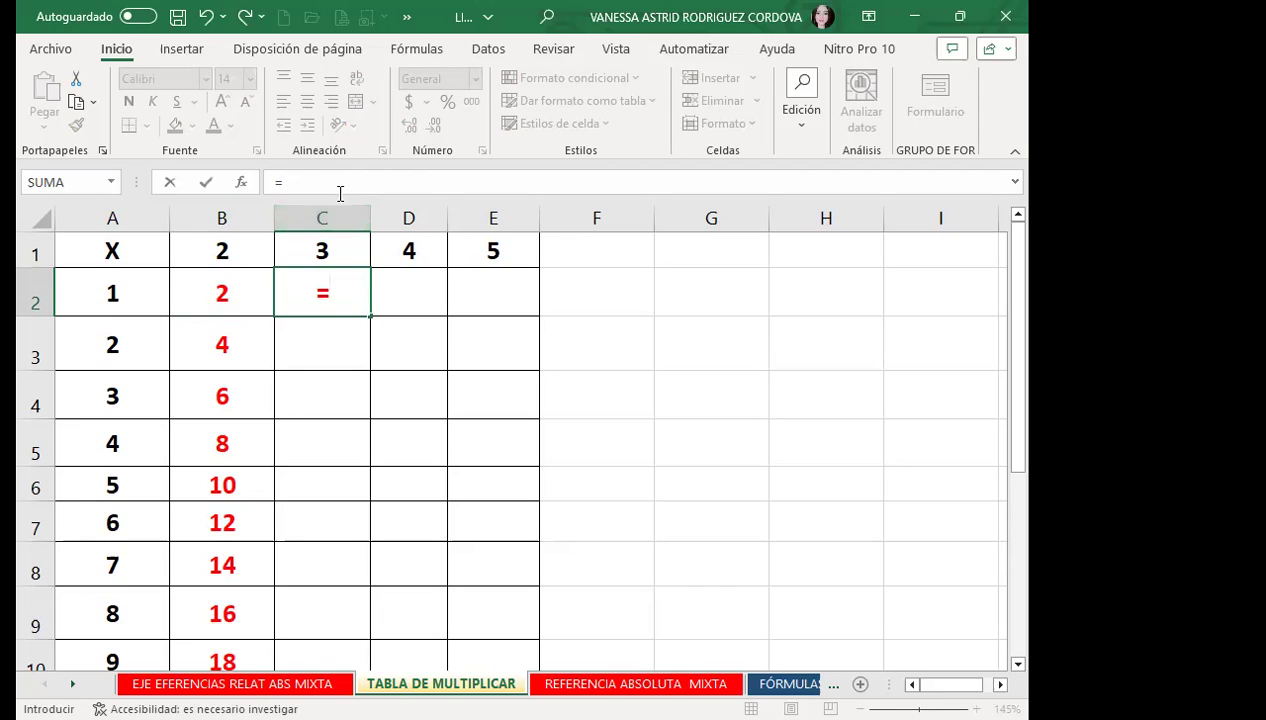
{"action": "left_click", "coordinate": [345, 256]}
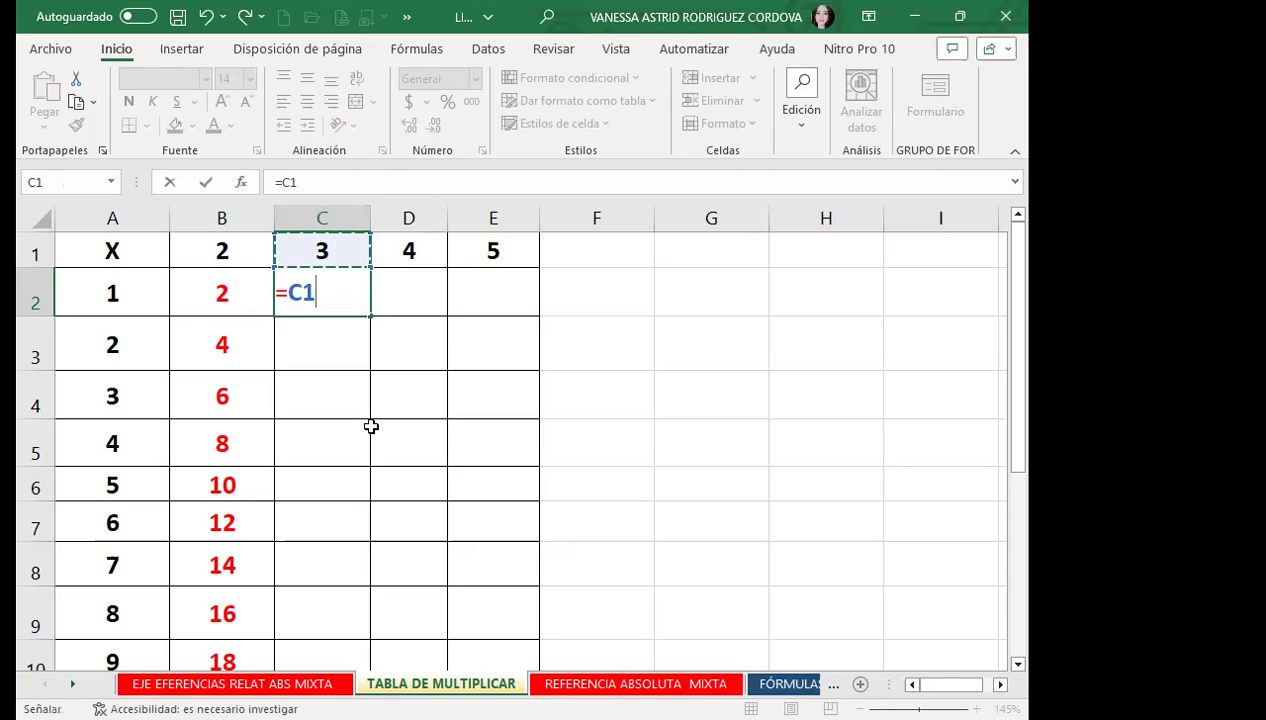
{"action": "key", "text": "F2"}
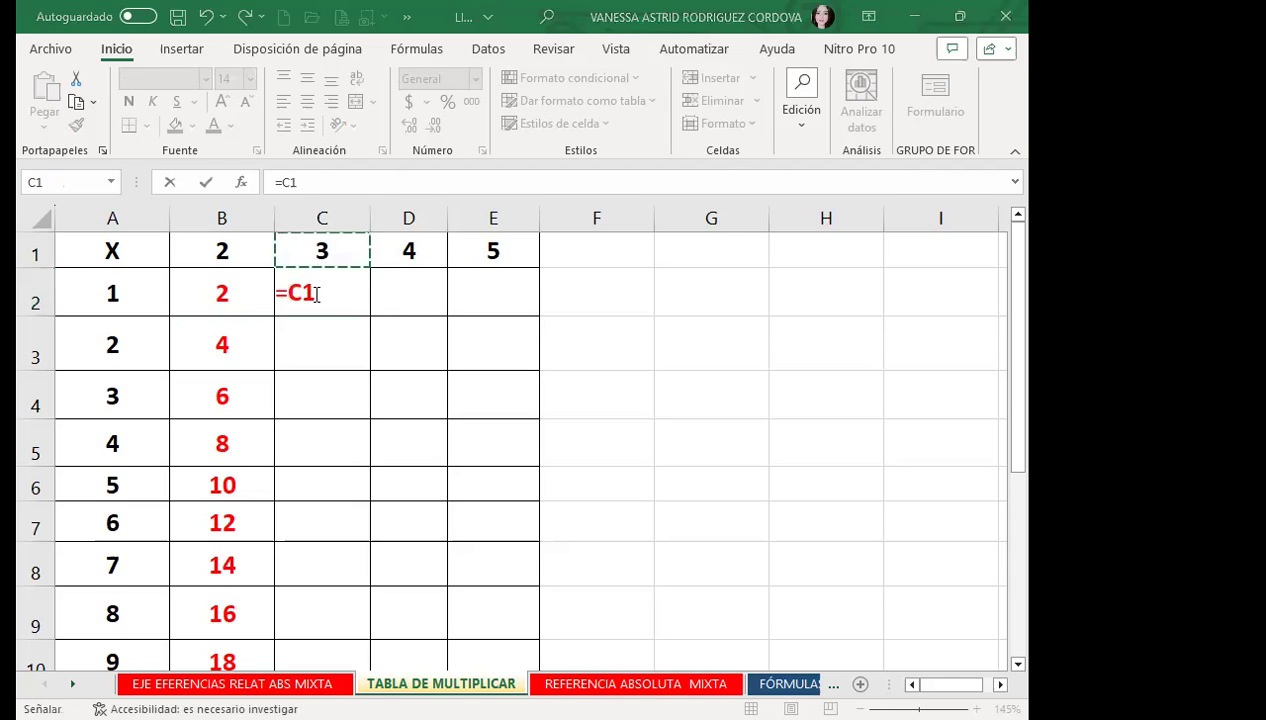
{"action": "left_click", "coordinate": [316, 294]}
{"action": "left_click", "coordinate": [317, 289]}
{"action": "left_click", "coordinate": [300, 292]}
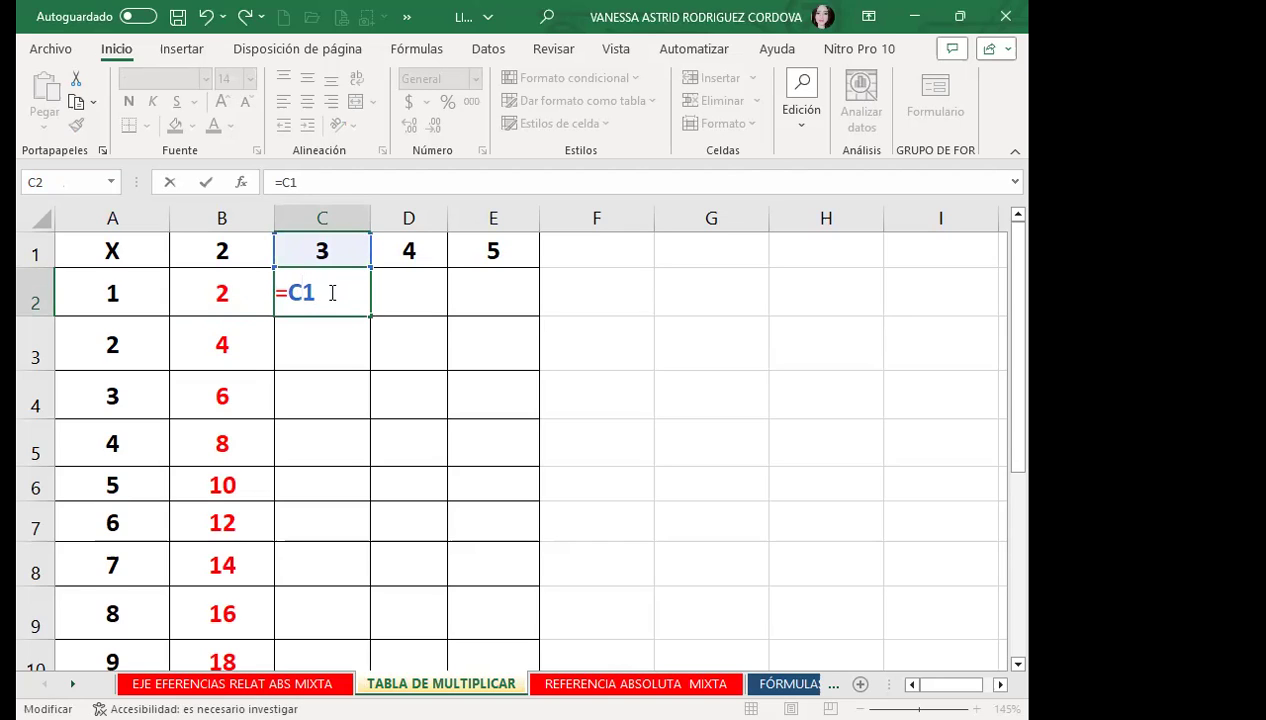
{"action": "key", "text": "F4"}
{"action": "key", "text": "F4"}
Step: Complete C2 as =C$1*A2 and fill it down to C11, giving 3 through 30
{"action": "type", "text": "*"}
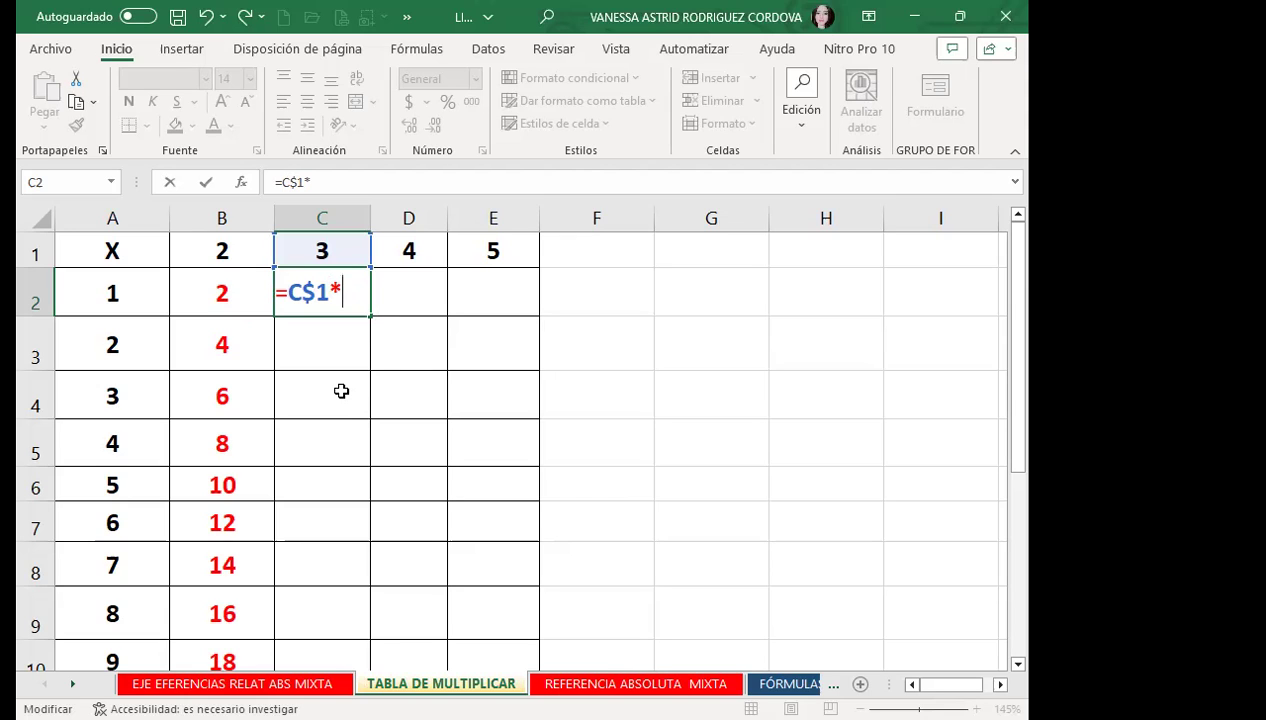
{"action": "left_click", "coordinate": [115, 296]}
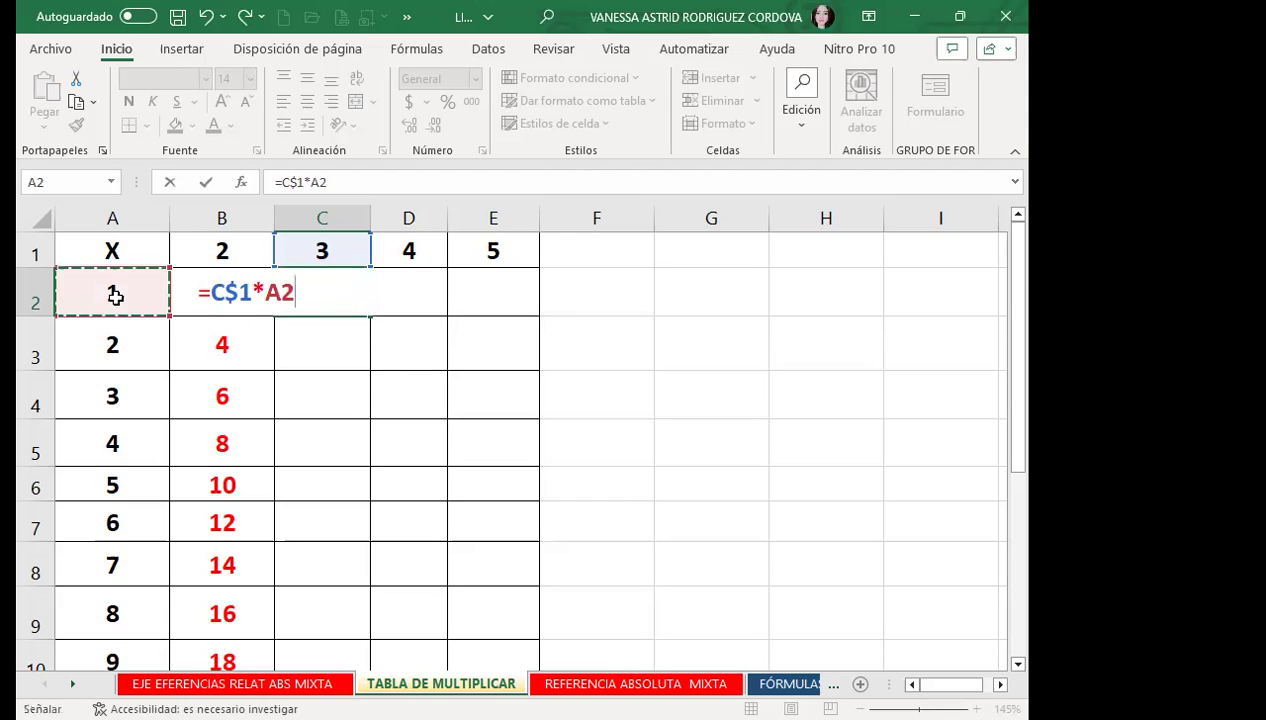
{"action": "key", "text": "Return"}
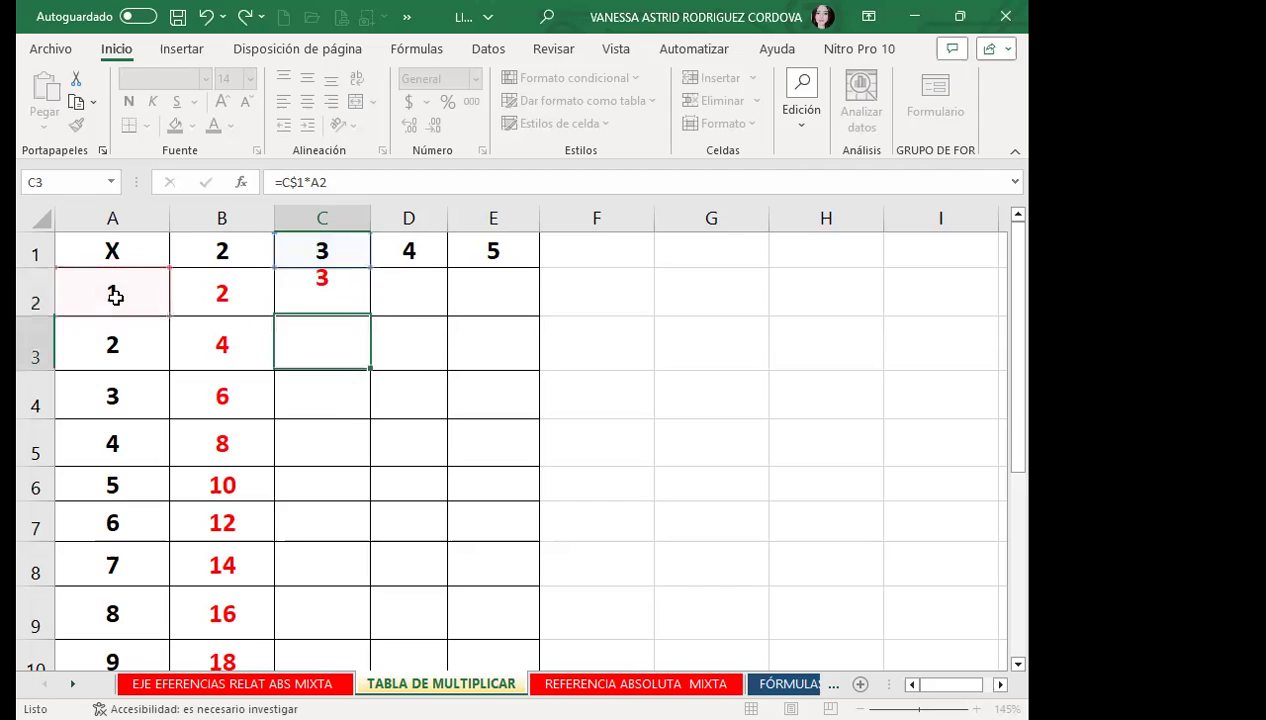
{"action": "left_click", "coordinate": [353, 300]}
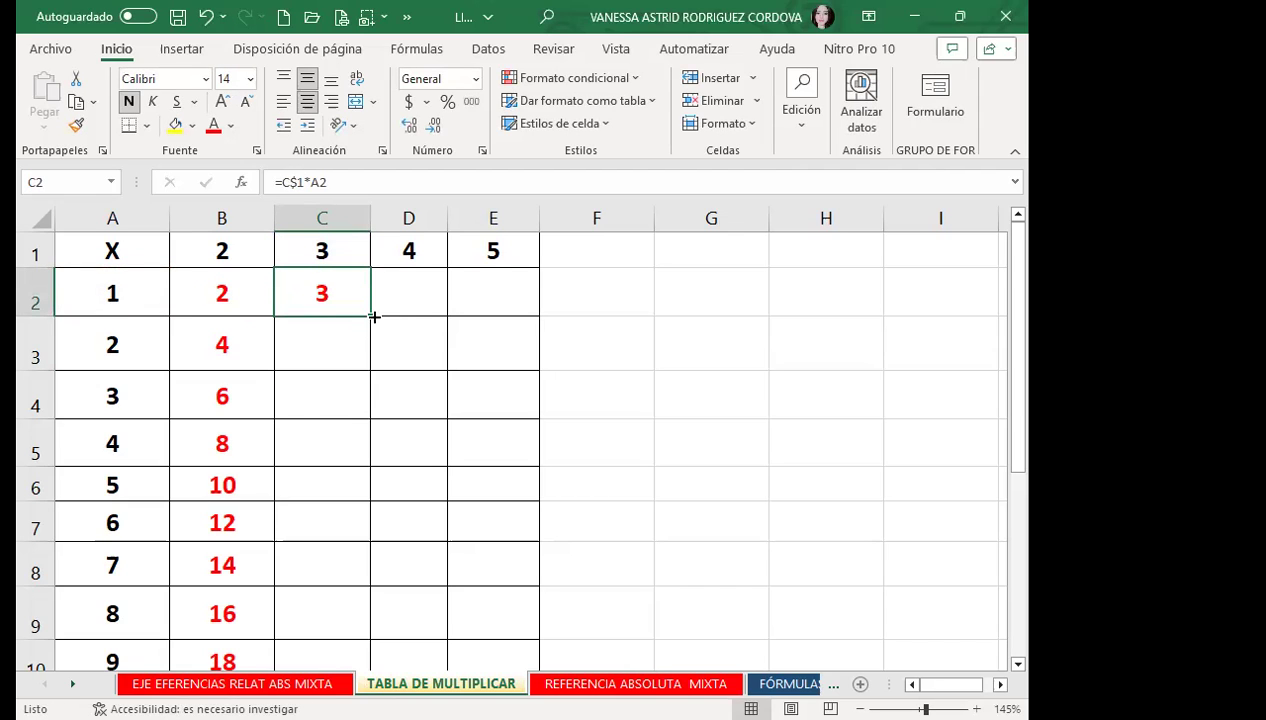
{"action": "double_click", "coordinate": [372, 316]}
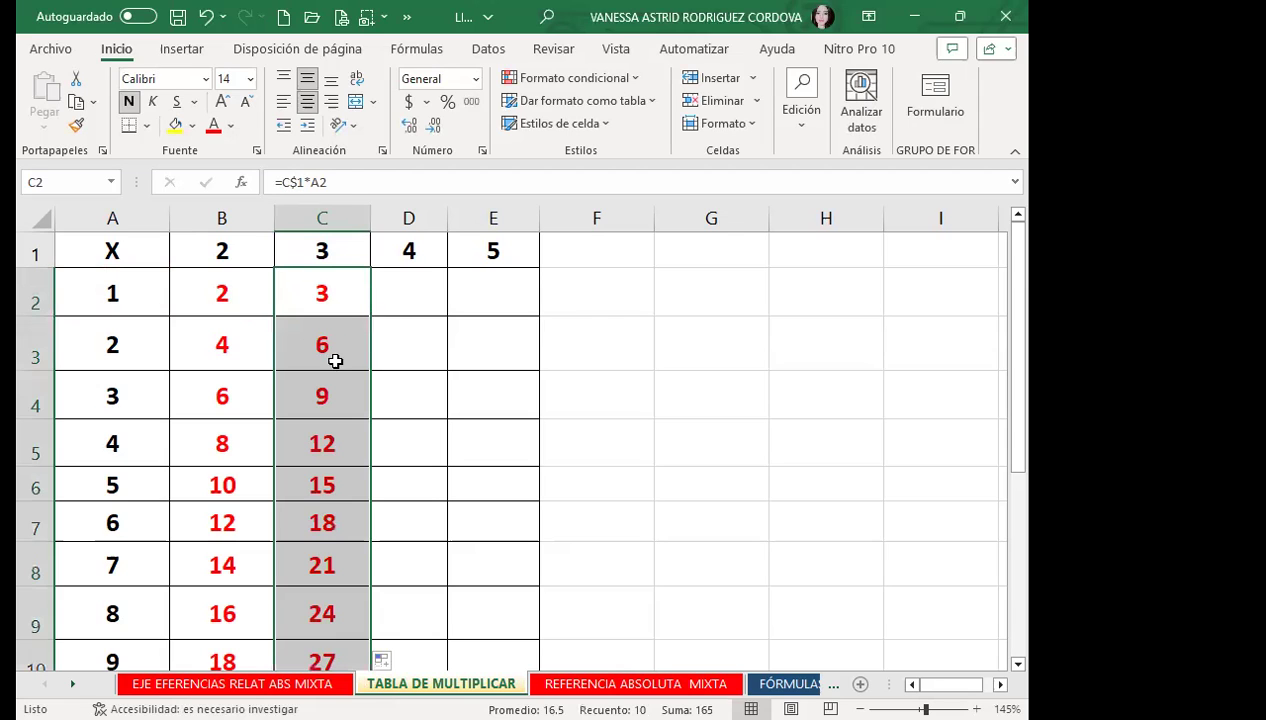
Step: Verify the copied formula in C11
{"action": "scroll", "coordinate": [330, 380], "scroll_direction": "down", "scroll_amount": 1}
{"action": "scroll", "coordinate": [330, 460], "scroll_direction": "down", "scroll_amount": 2}
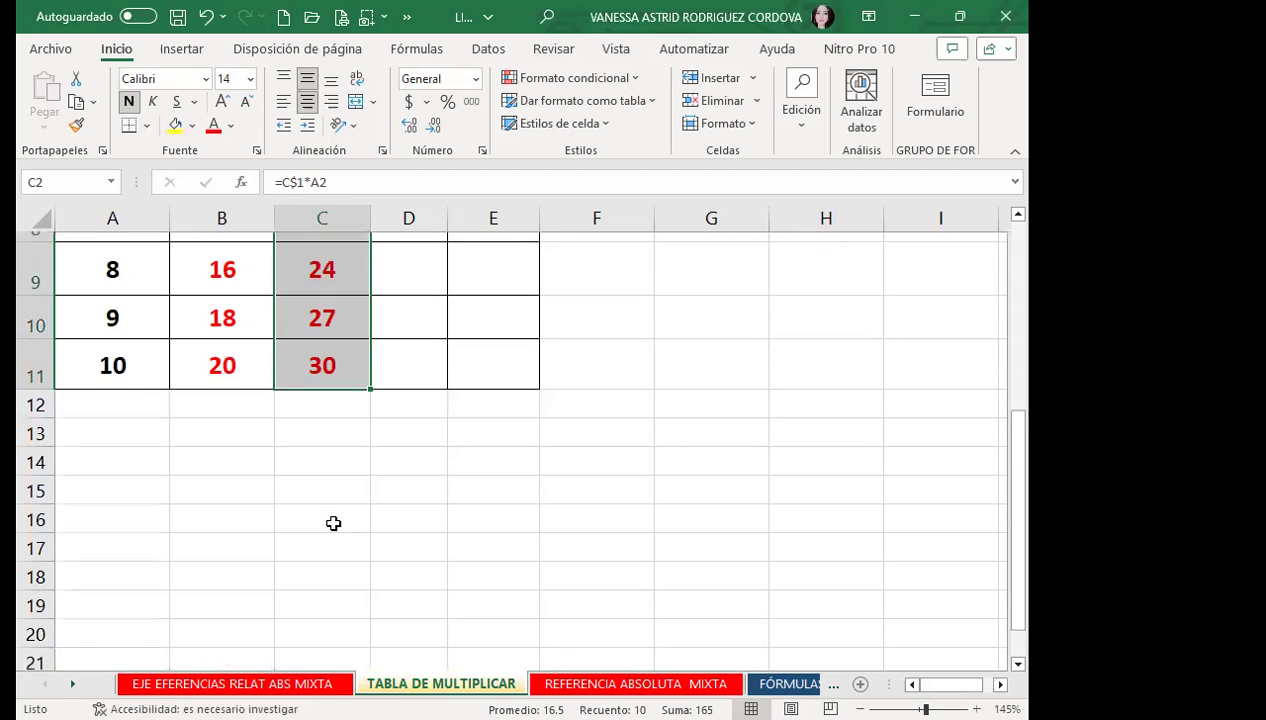
{"action": "left_click", "coordinate": [330, 371]}
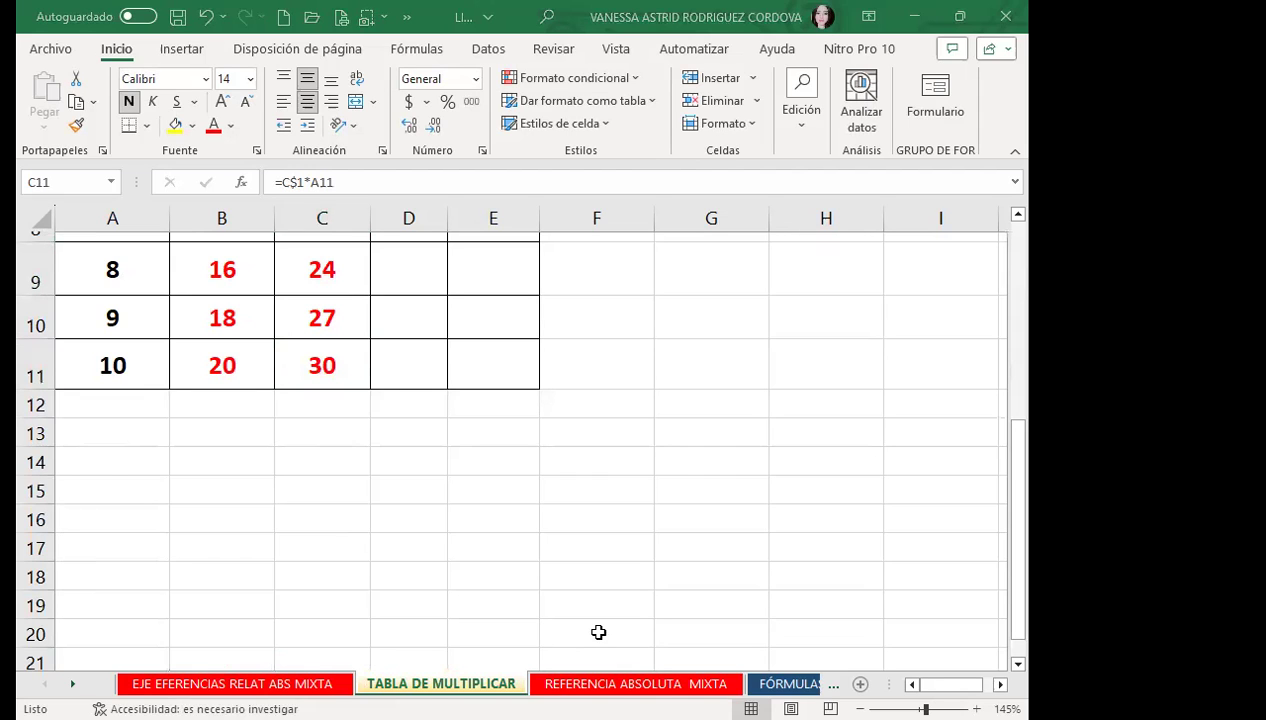
{"action": "scroll", "coordinate": [404, 401], "scroll_direction": "up", "scroll_amount": 3}
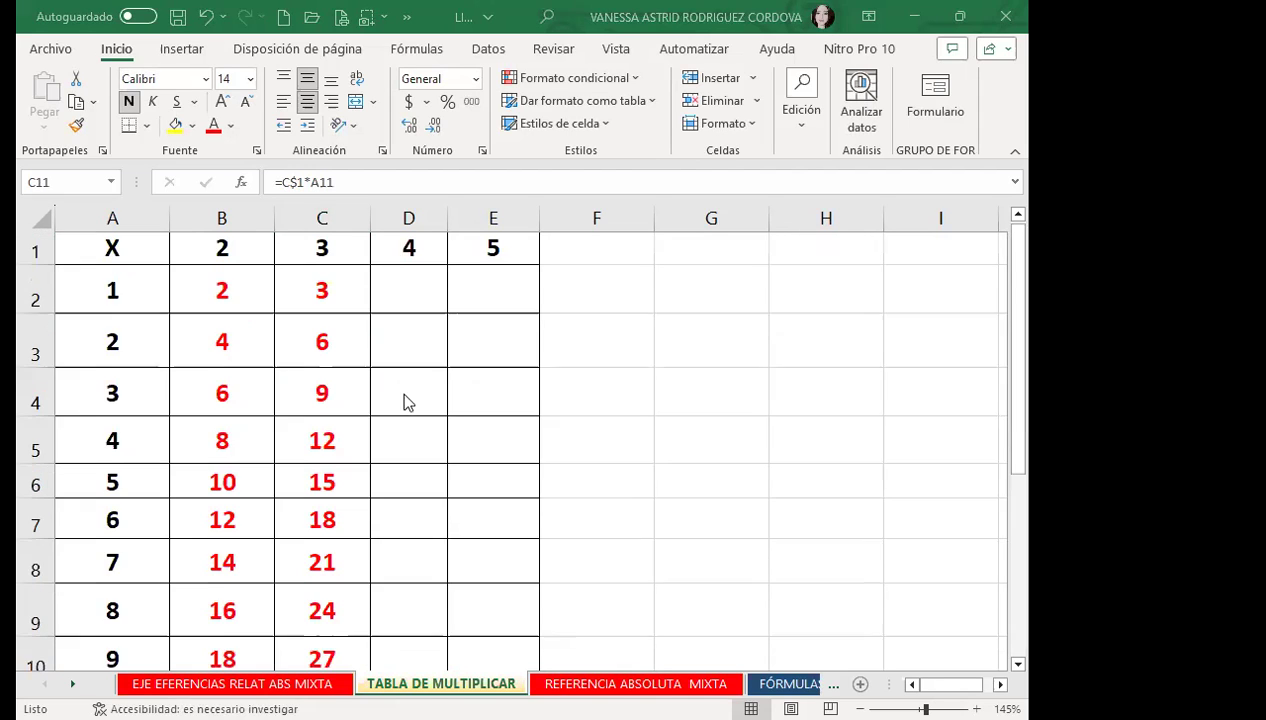
{"action": "left_click", "coordinate": [410, 291]}
Step: Enter =D$1*A2 in D2
{"action": "double_click", "coordinate": [410, 290]}
{"action": "type", "text": "="}
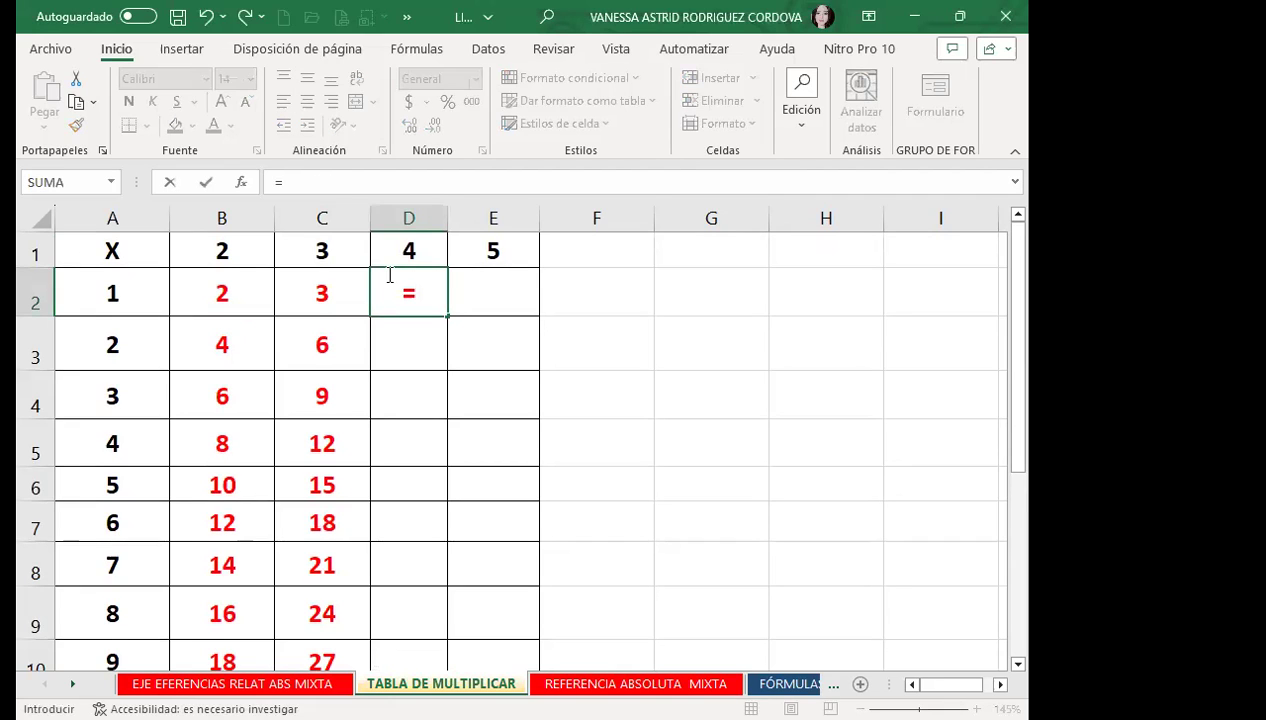
{"action": "left_click", "coordinate": [416, 250]}
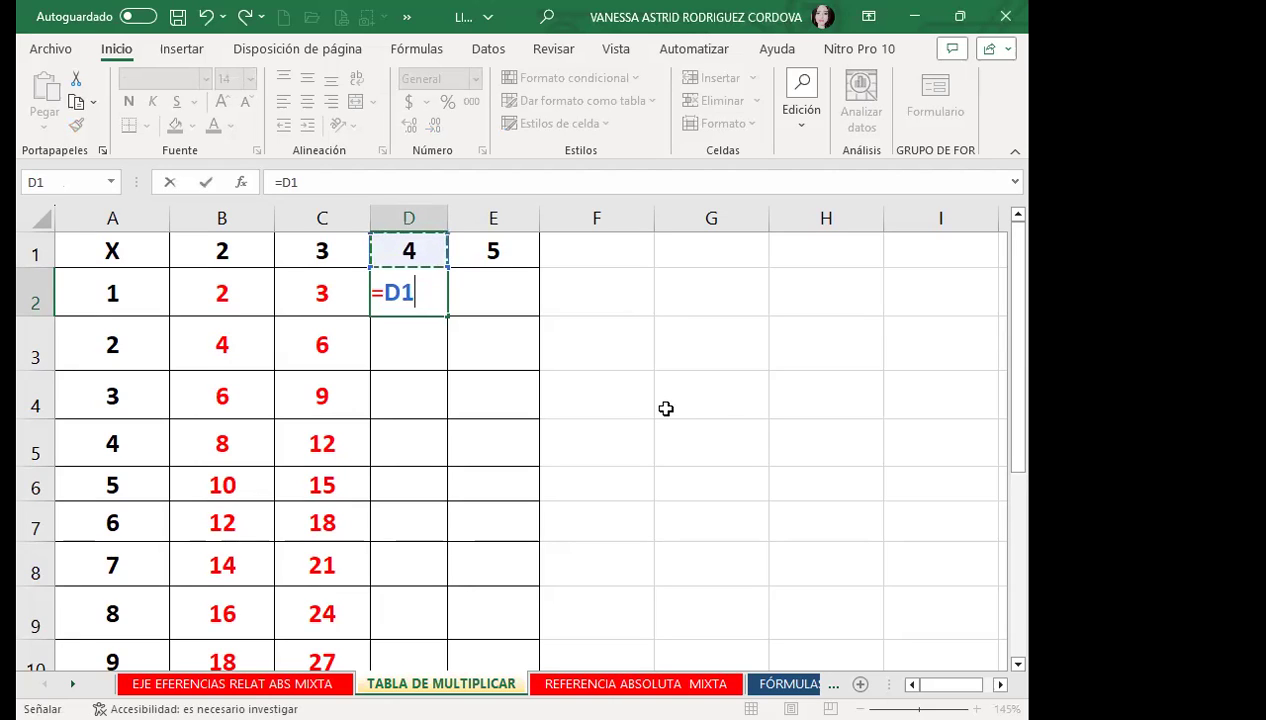
{"action": "key", "text": "F4"}
{"action": "key", "text": "F4"}
{"action": "type", "text": "*"}
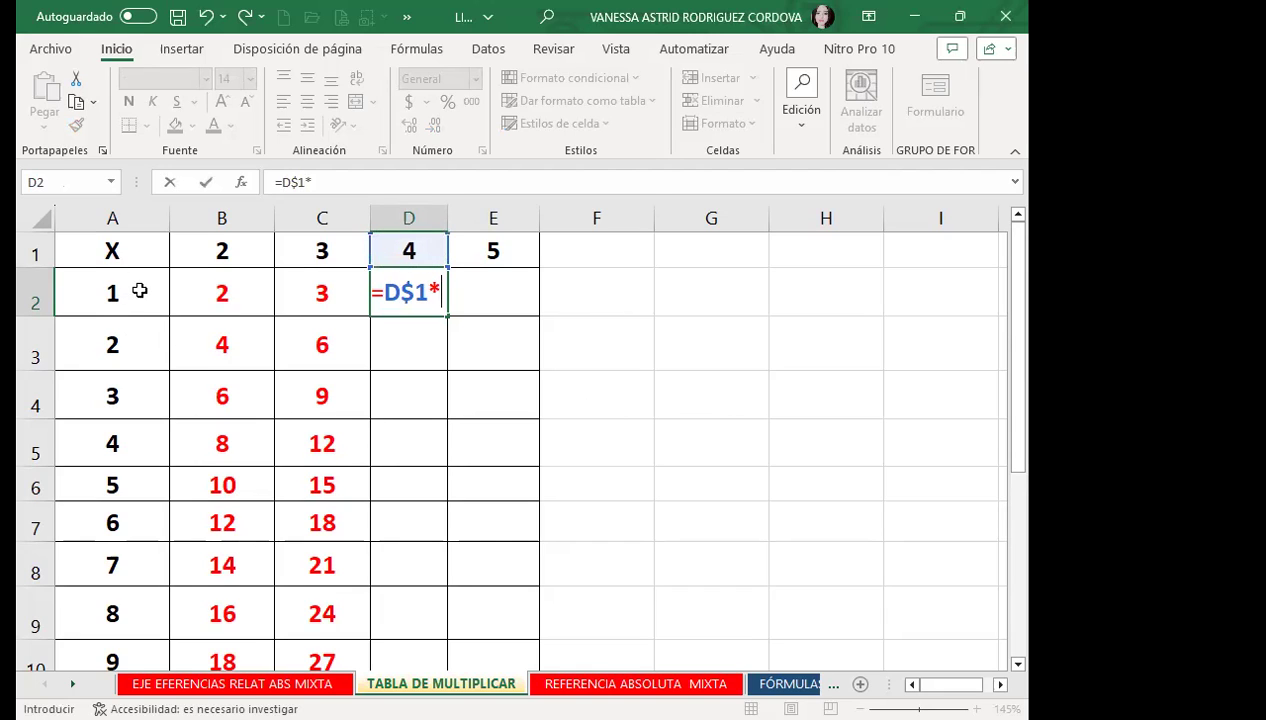
{"action": "left_click", "coordinate": [135, 293]}
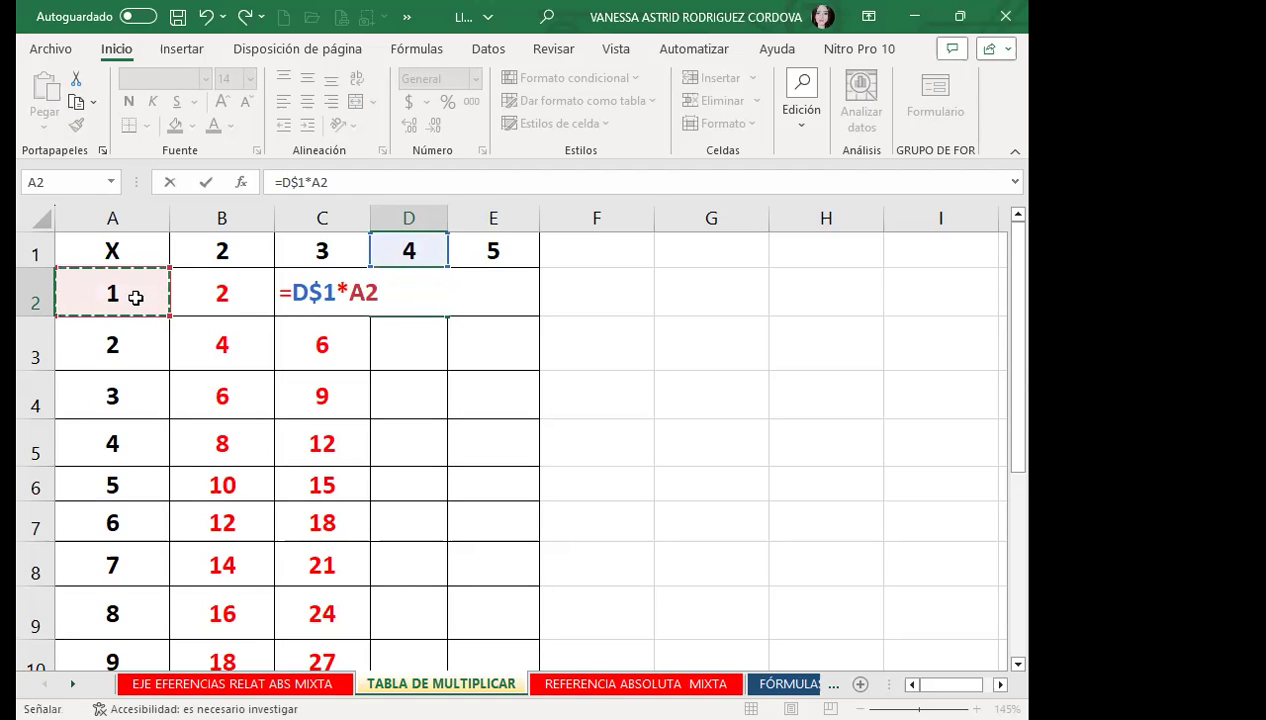
Step: Change the A2 reference to $A2 and fill D2 down to D11, giving 4 through 40
{"action": "left_click", "coordinate": [362, 296]}
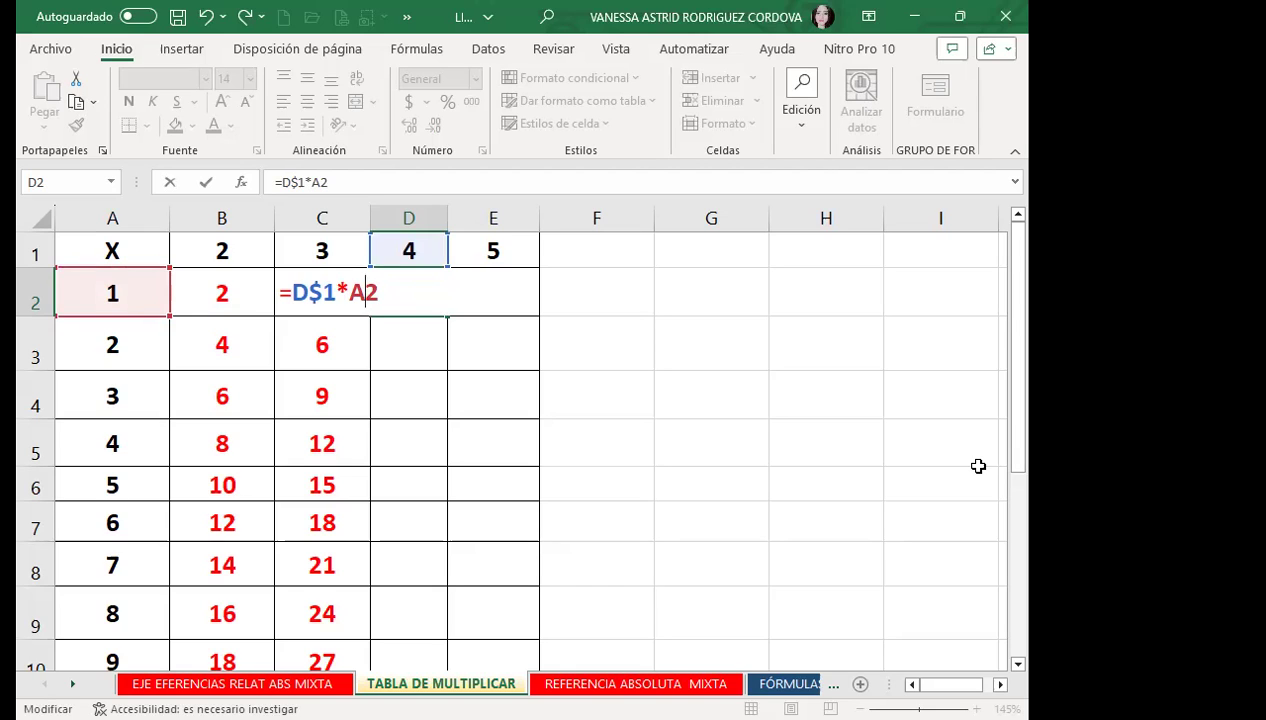
{"action": "key", "text": "F4"}
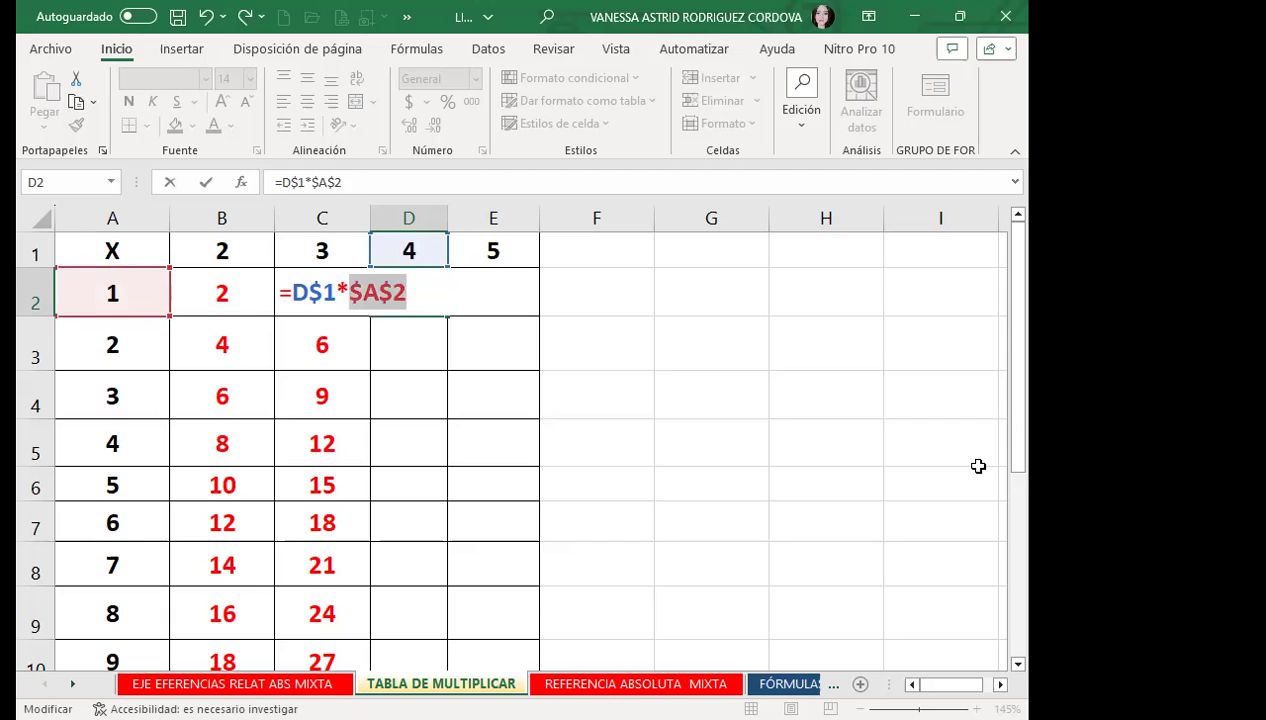
{"action": "key", "text": "F4"}
{"action": "key", "text": "F4"}
{"action": "key", "text": "Return"}
{"action": "left_click", "coordinate": [432, 305]}
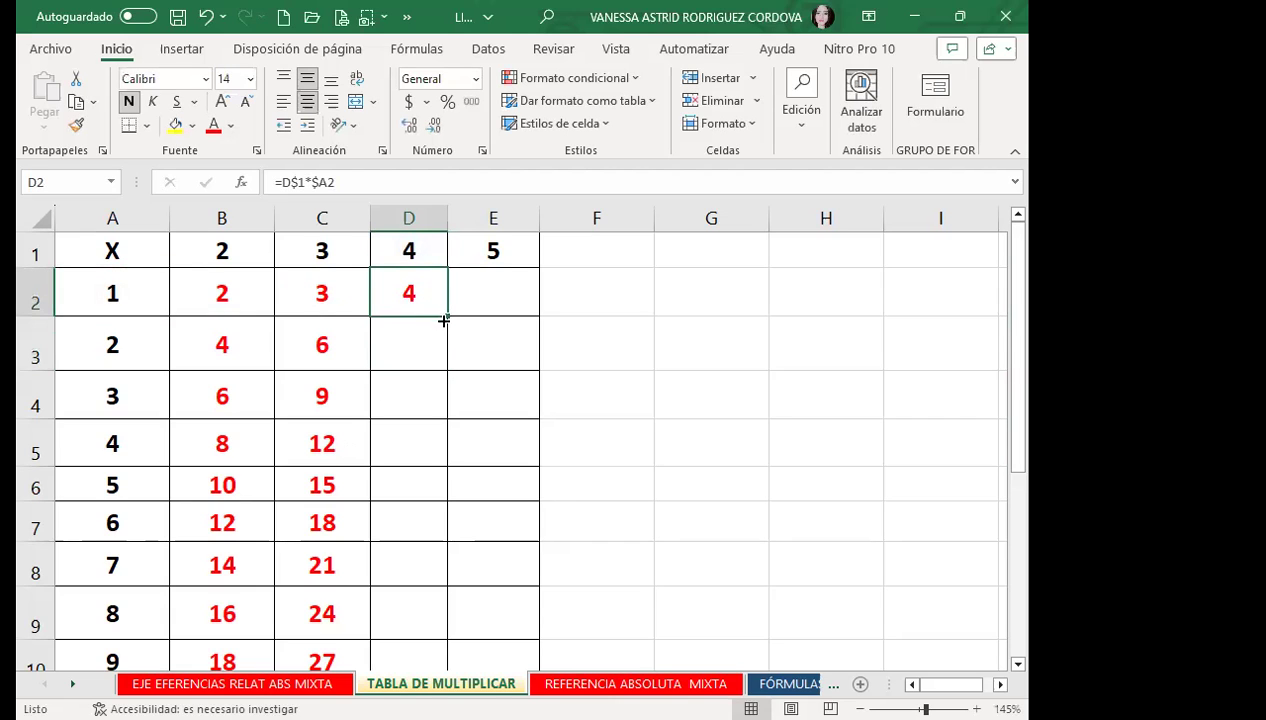
{"action": "double_click", "coordinate": [446, 317]}
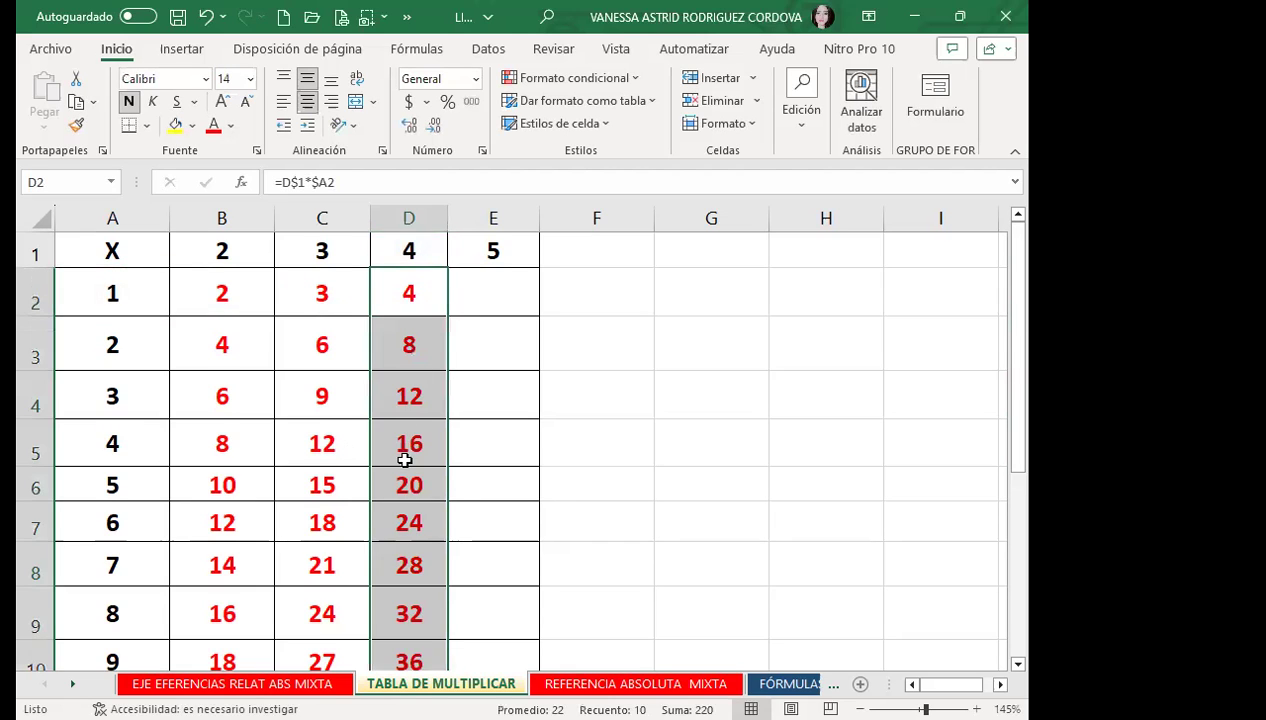
{"action": "scroll", "coordinate": [404, 459], "scroll_direction": "down", "scroll_amount": 1}
{"action": "left_click", "coordinate": [412, 540]}
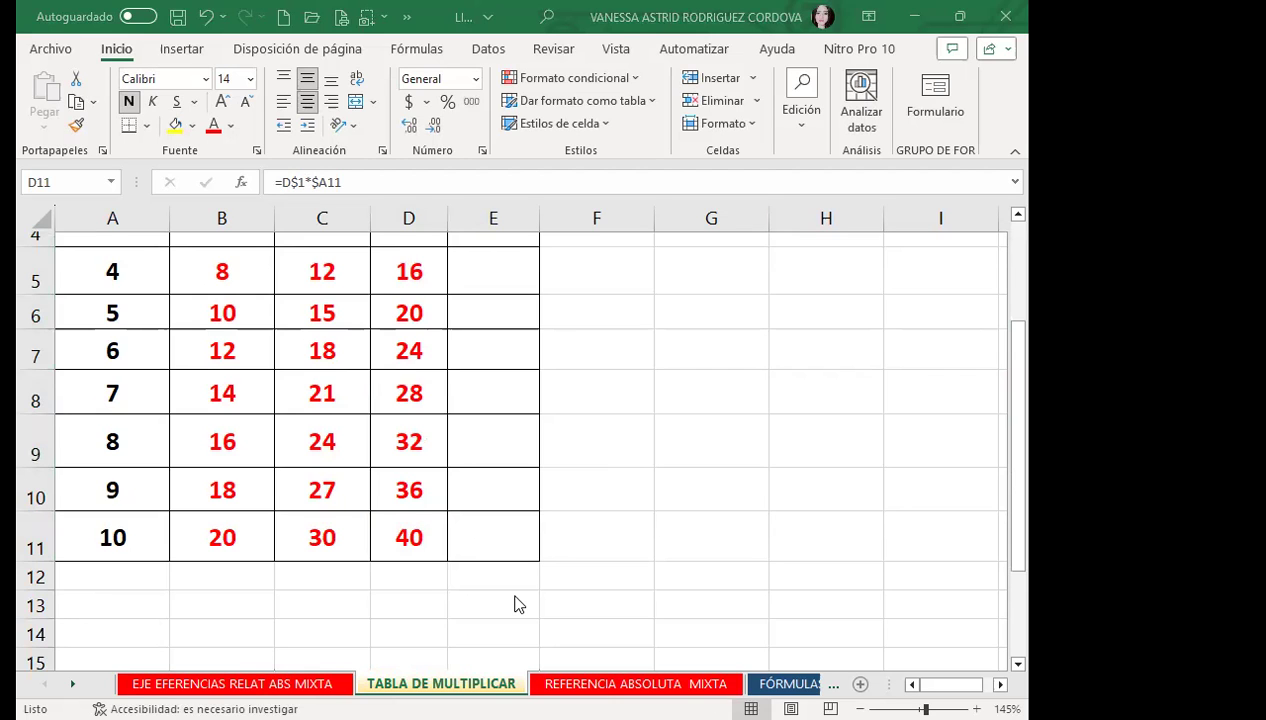
{"action": "scroll", "coordinate": [469, 387], "scroll_direction": "up", "scroll_amount": 2}
{"action": "scroll", "coordinate": [430, 320], "scroll_direction": "up", "scroll_amount": 1}
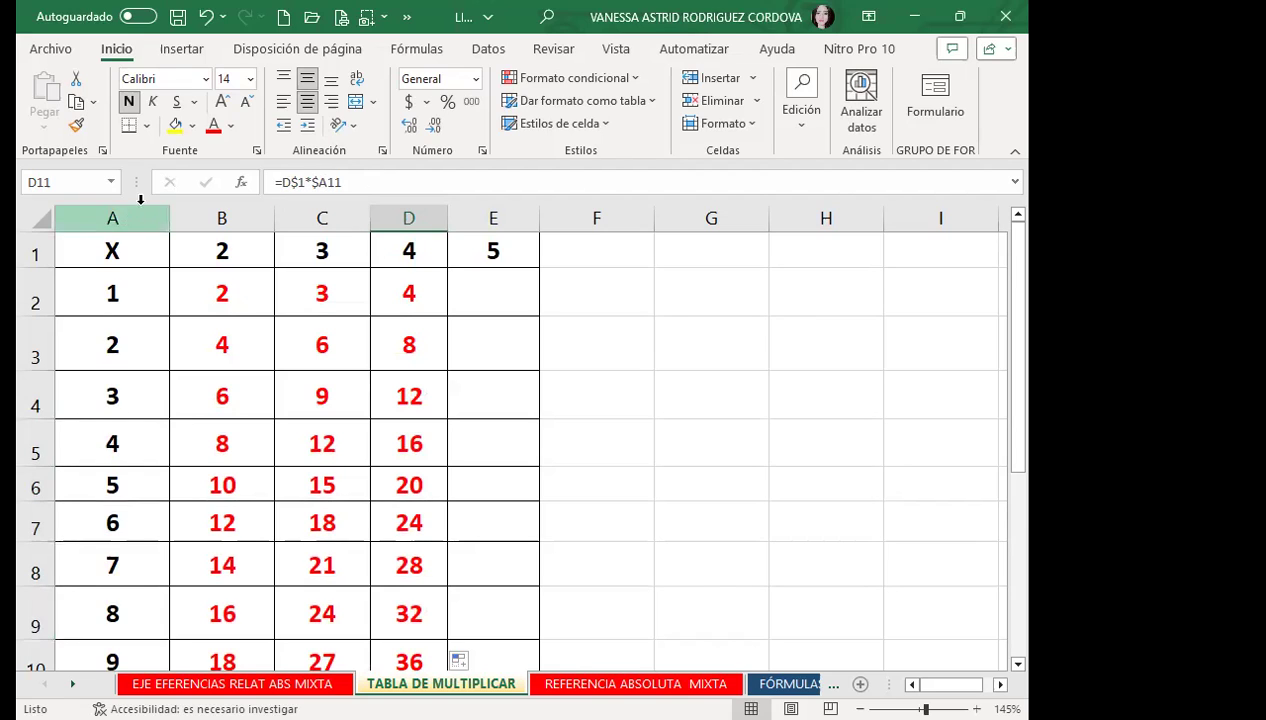
{"action": "left_click", "coordinate": [413, 283]}
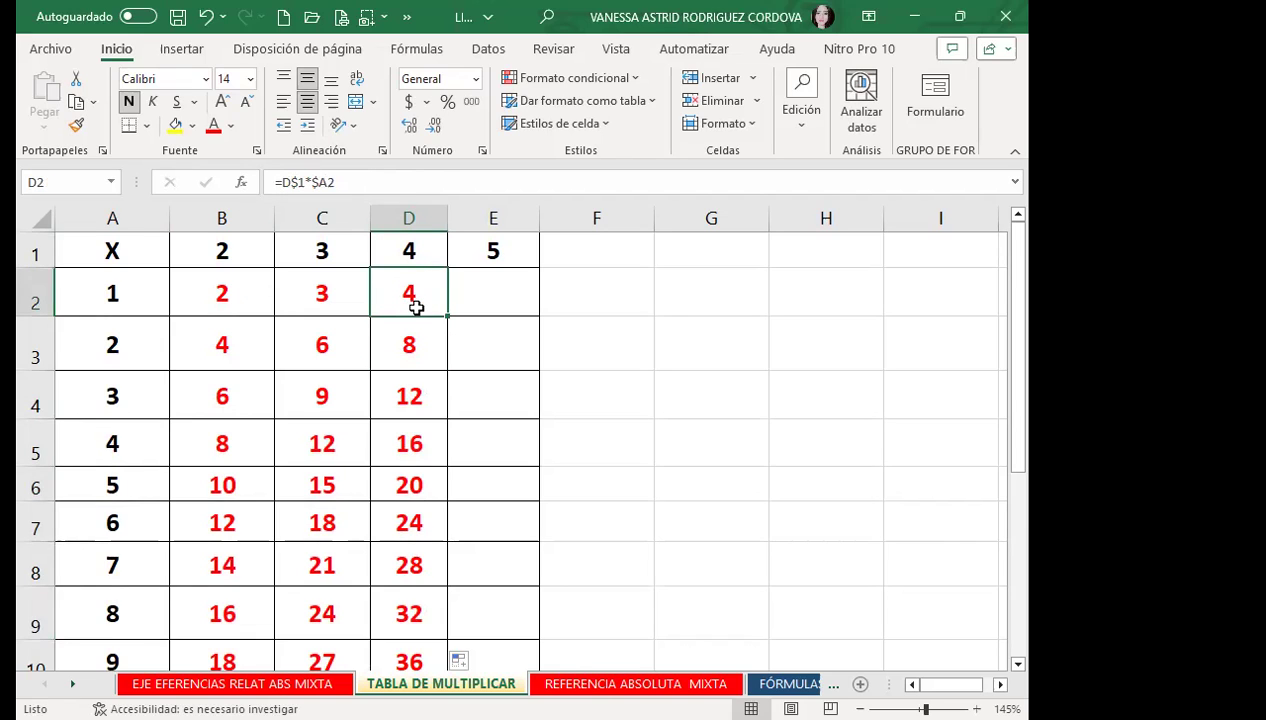
{"action": "left_click", "coordinate": [218, 250]}
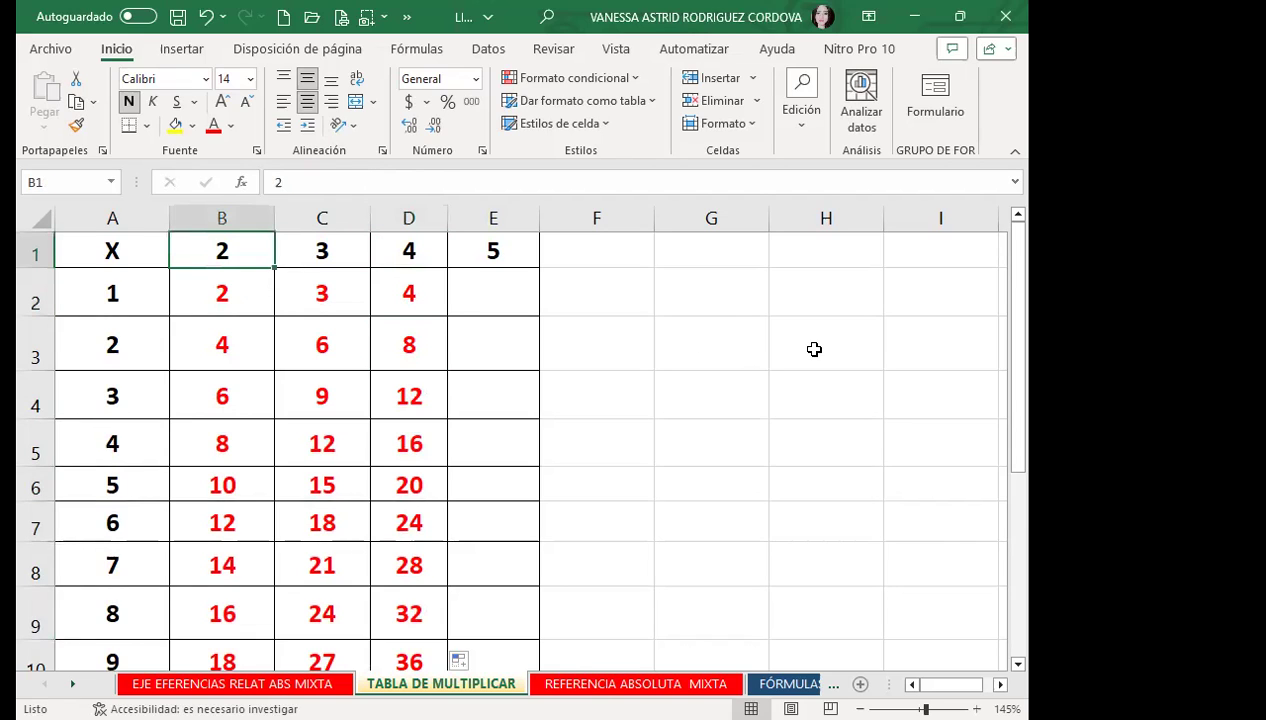
{"action": "type", "text": "4"}
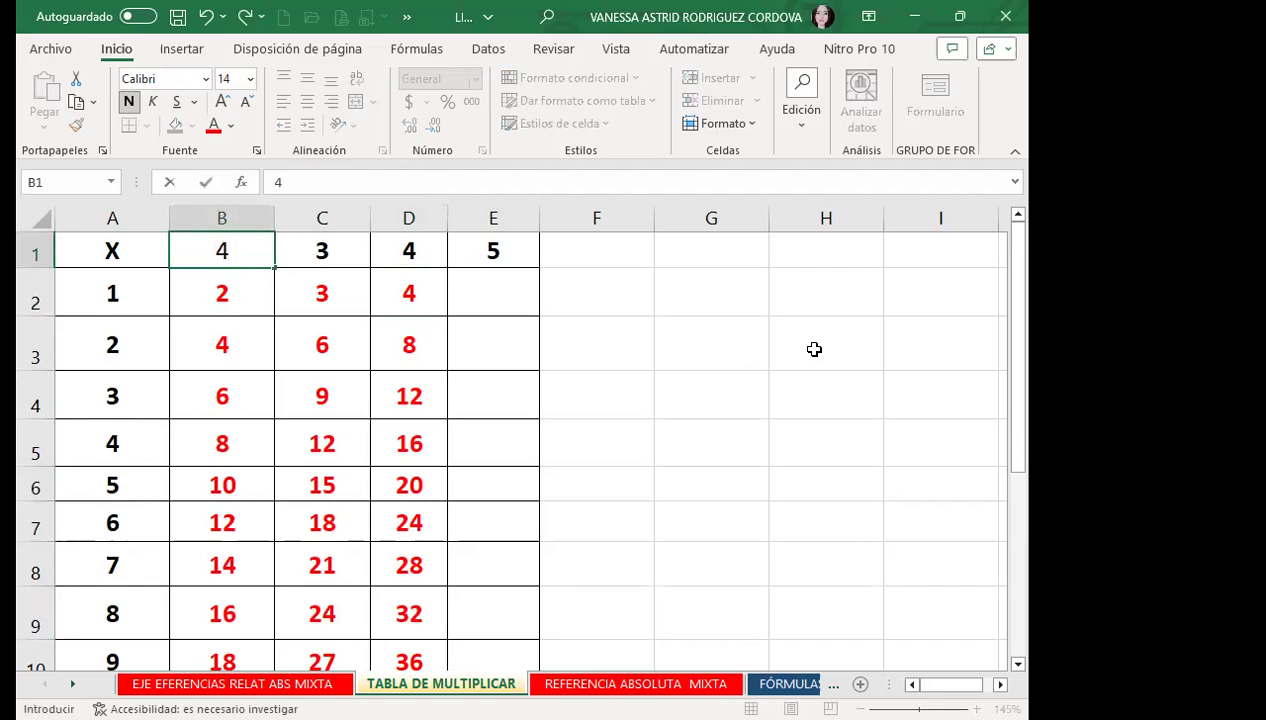
{"action": "key", "text": "Return"}
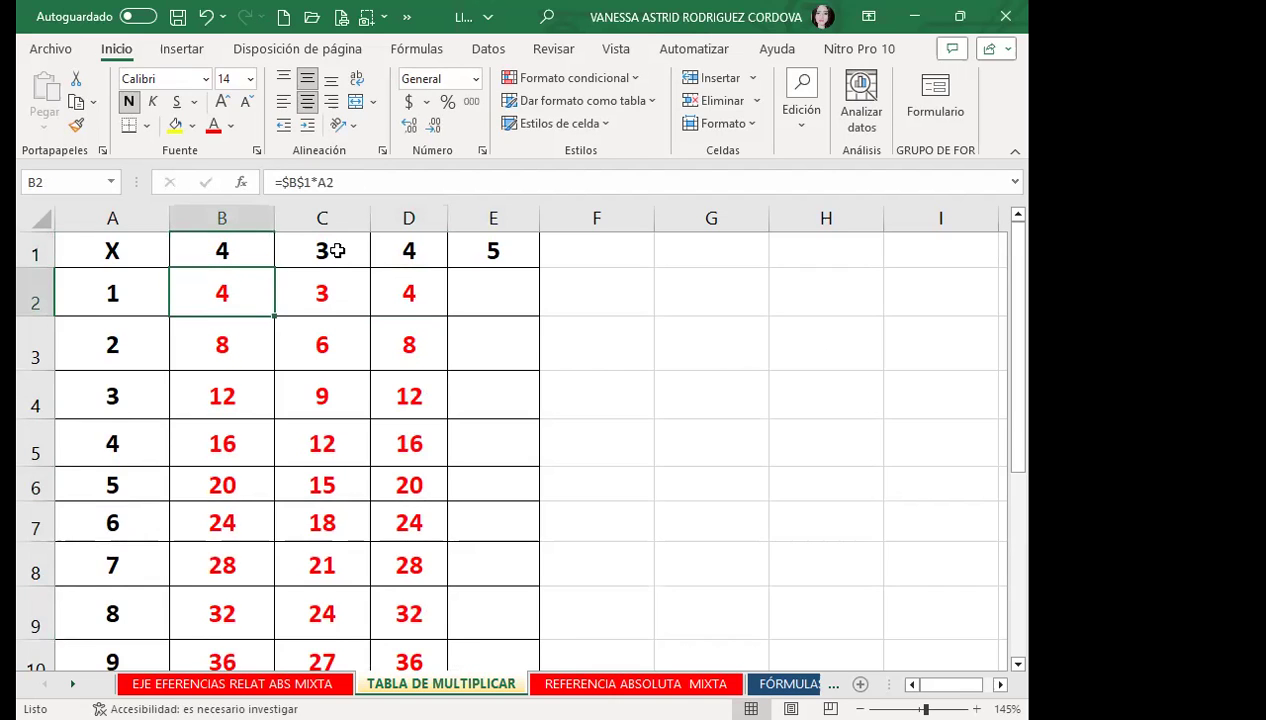
{"action": "left_click", "coordinate": [316, 250]}
{"action": "type", "text": "10"}
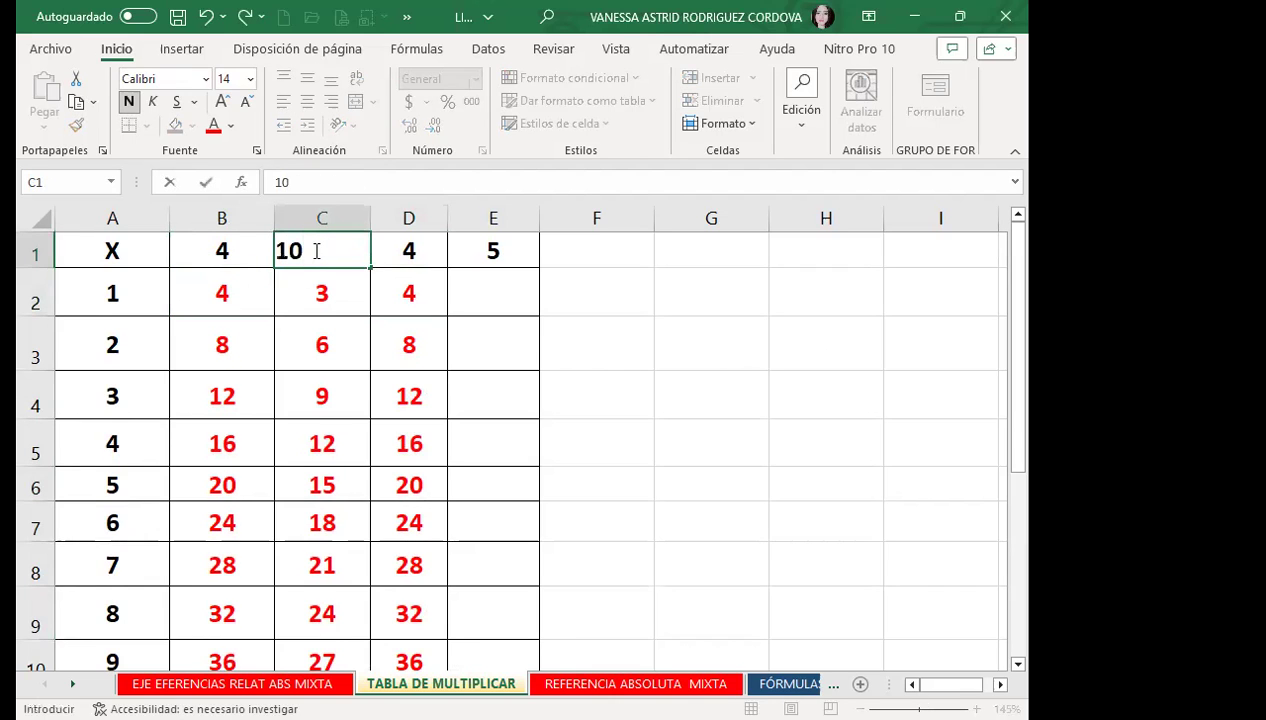
{"action": "key", "text": "Return"}
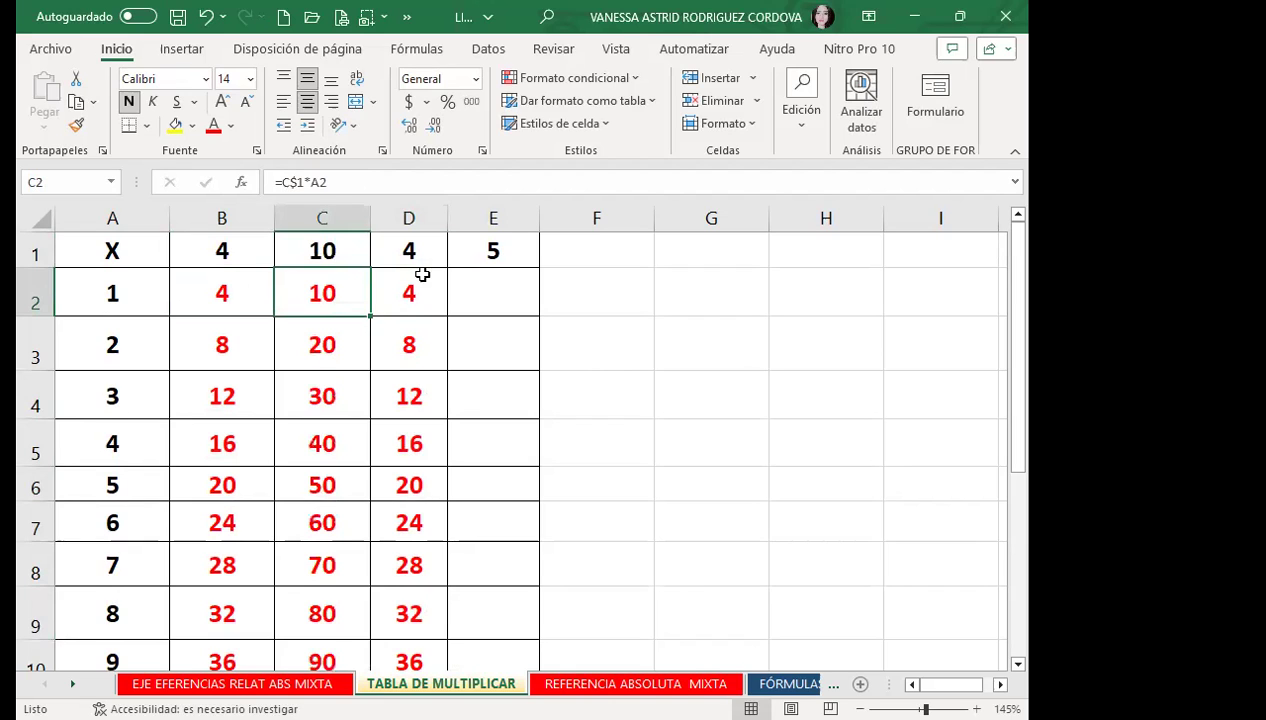
{"action": "left_click", "coordinate": [426, 252]}
{"action": "type", "text": "1"}
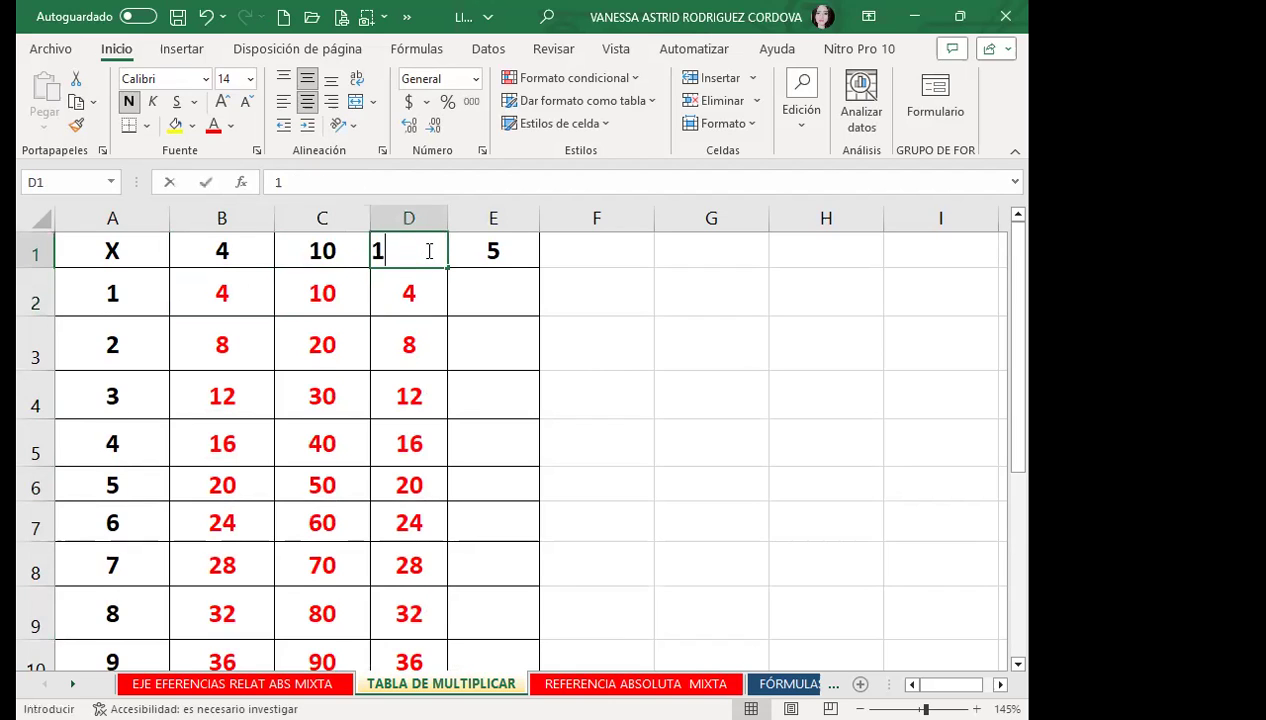
{"action": "type", "text": "1"}
{"action": "key", "text": "Return"}
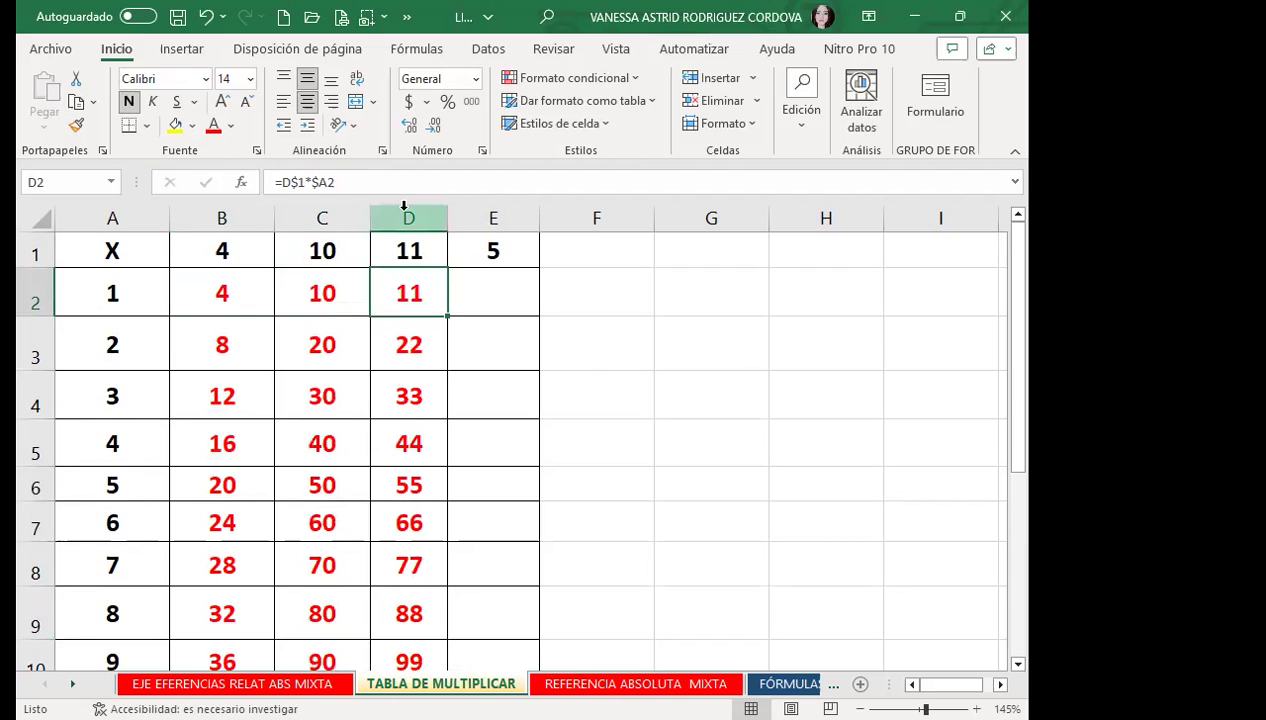
{"action": "left_click", "coordinate": [257, 243]}
{"action": "type", "text": "2"}
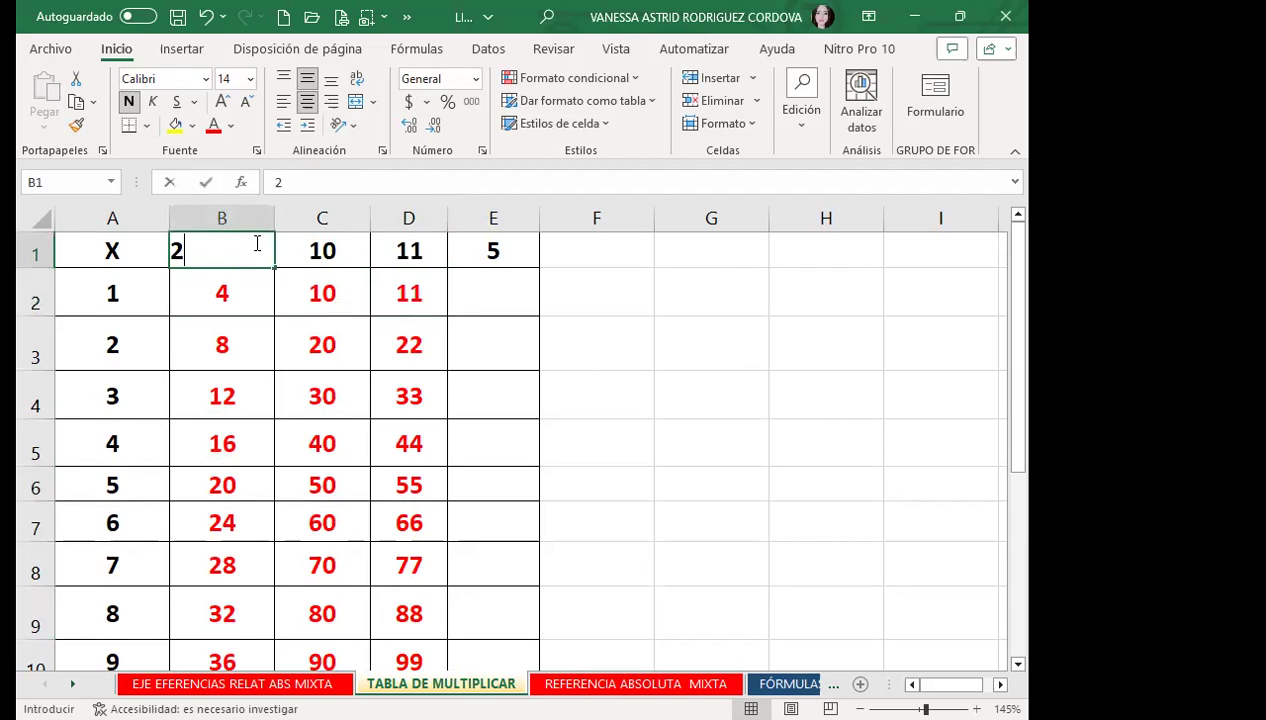
{"action": "key", "text": "Right"}
{"action": "type", "text": "3"}
{"action": "key", "text": "Right"}
{"action": "type", "text": "4"}
{"action": "key", "text": "Return"}
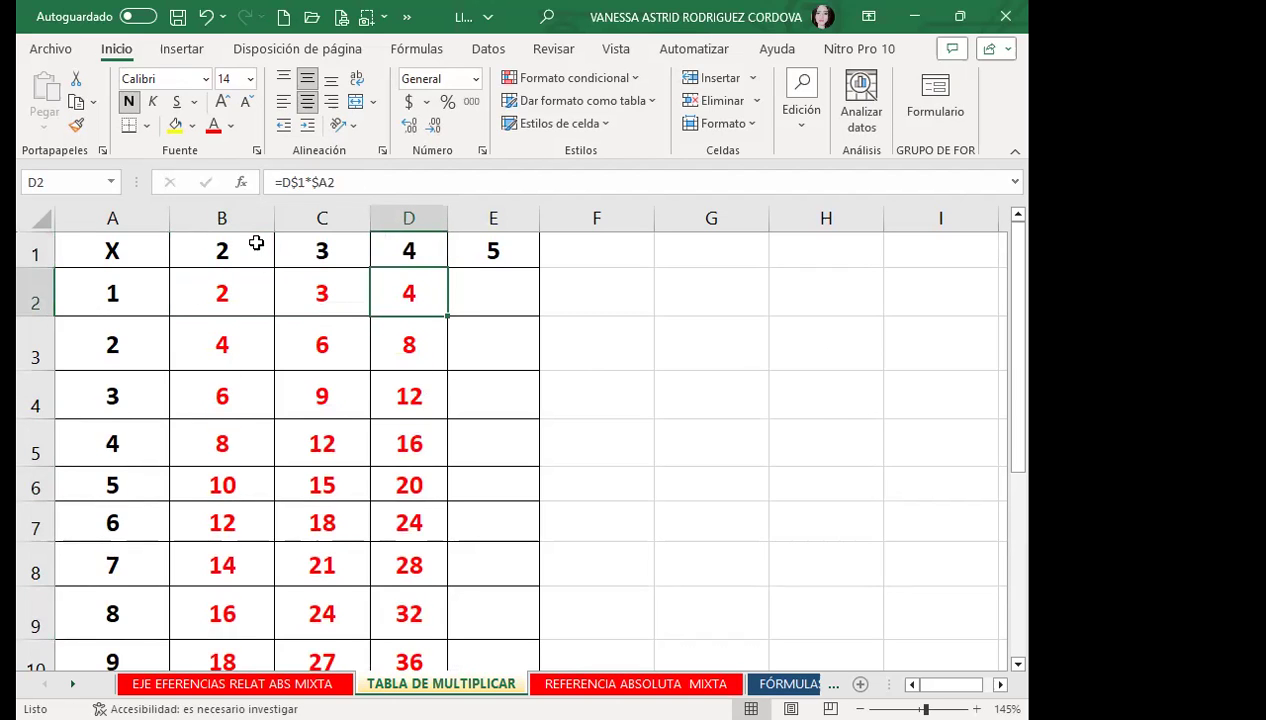
{"action": "scroll", "coordinate": [424, 505], "scroll_direction": "down", "scroll_amount": 2}
{"action": "scroll", "coordinate": [424, 455], "scroll_direction": "up", "scroll_amount": 2}
{"action": "left_click", "coordinate": [426, 248]}
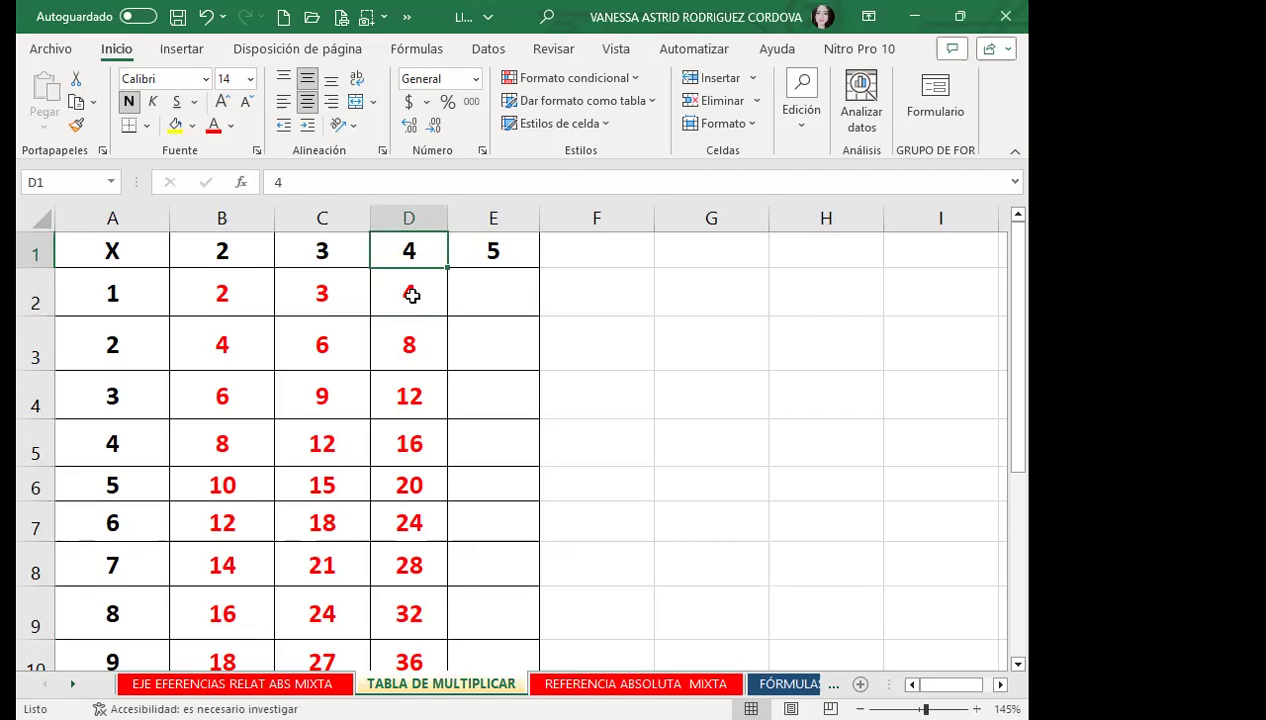
{"action": "left_click", "coordinate": [409, 291]}
{"action": "scroll", "coordinate": [410, 540], "scroll_direction": "down", "scroll_amount": 1}
{"action": "scroll", "coordinate": [410, 561], "scroll_direction": "up", "scroll_amount": 1}
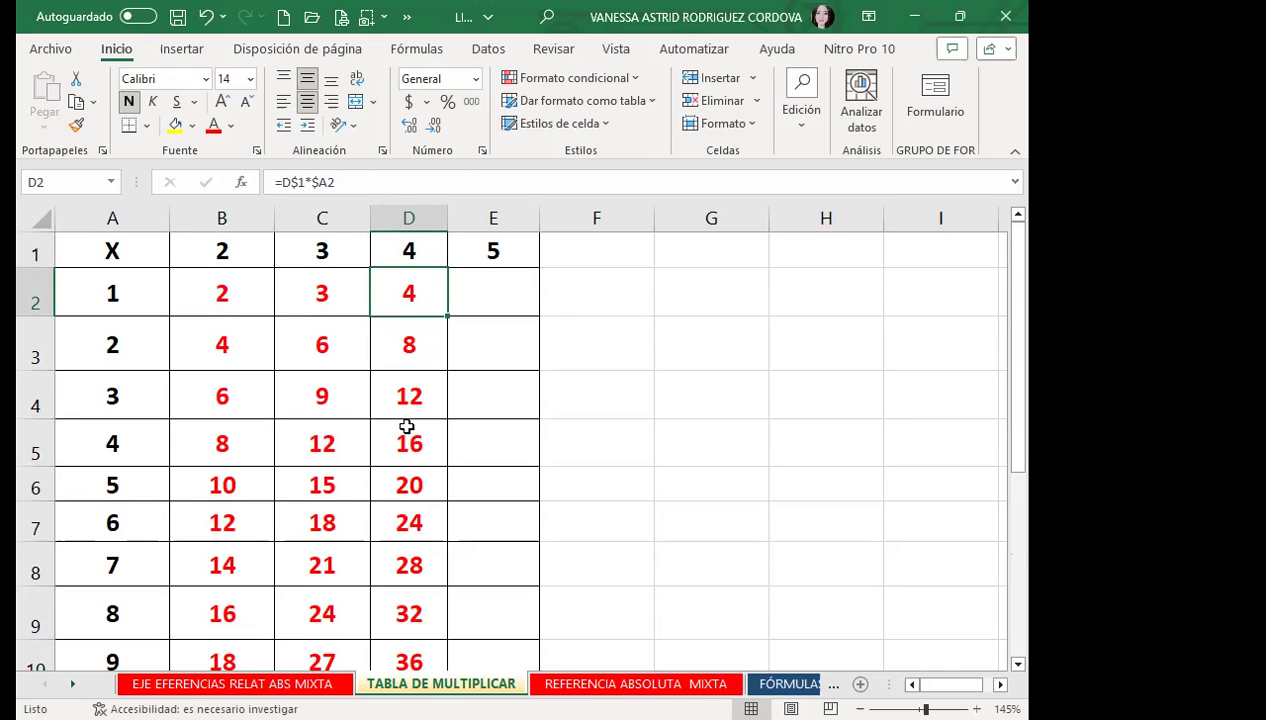
Step: Enter =$E$1*$A2 in E2
{"action": "left_click", "coordinate": [501, 292]}
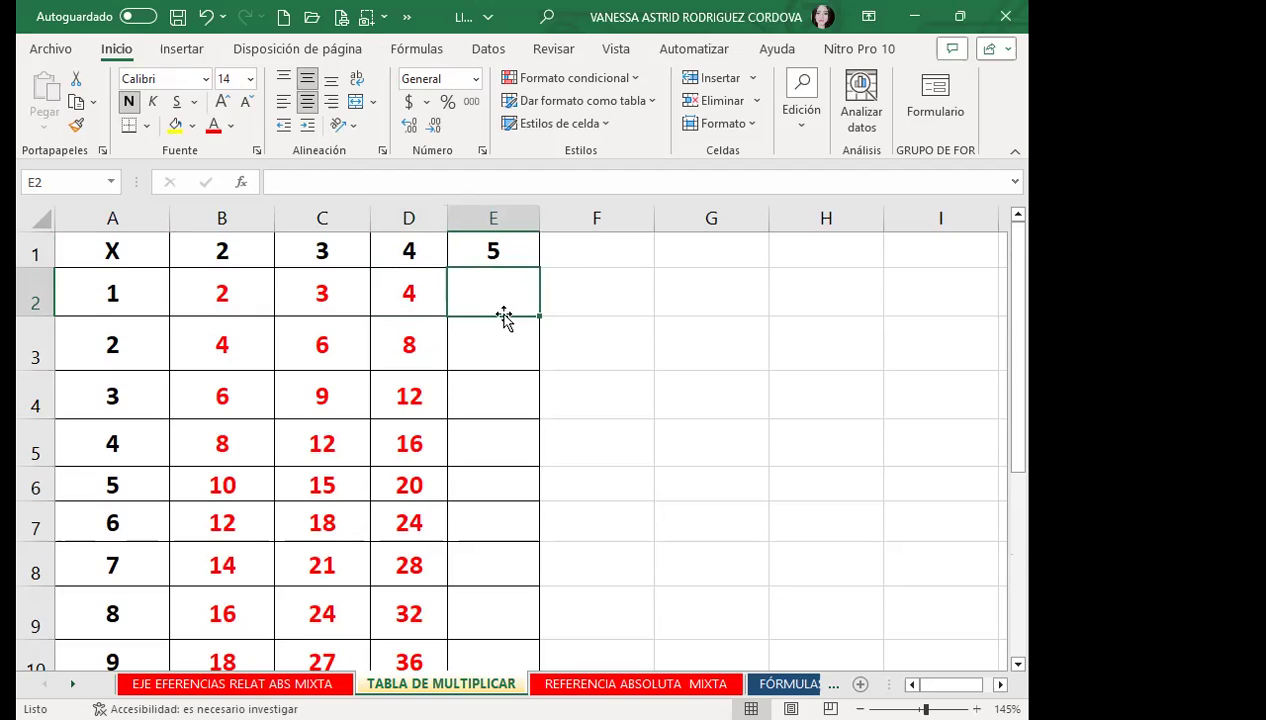
{"action": "type", "text": "="}
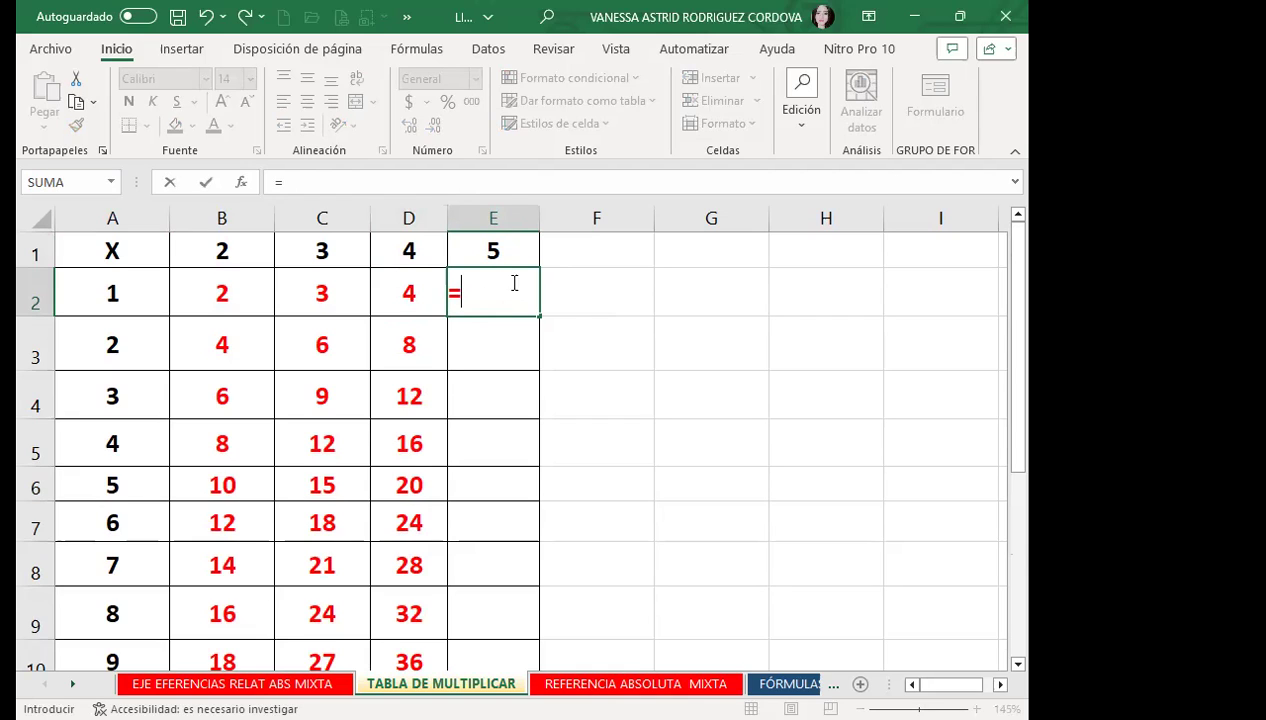
{"action": "left_click", "coordinate": [523, 251]}
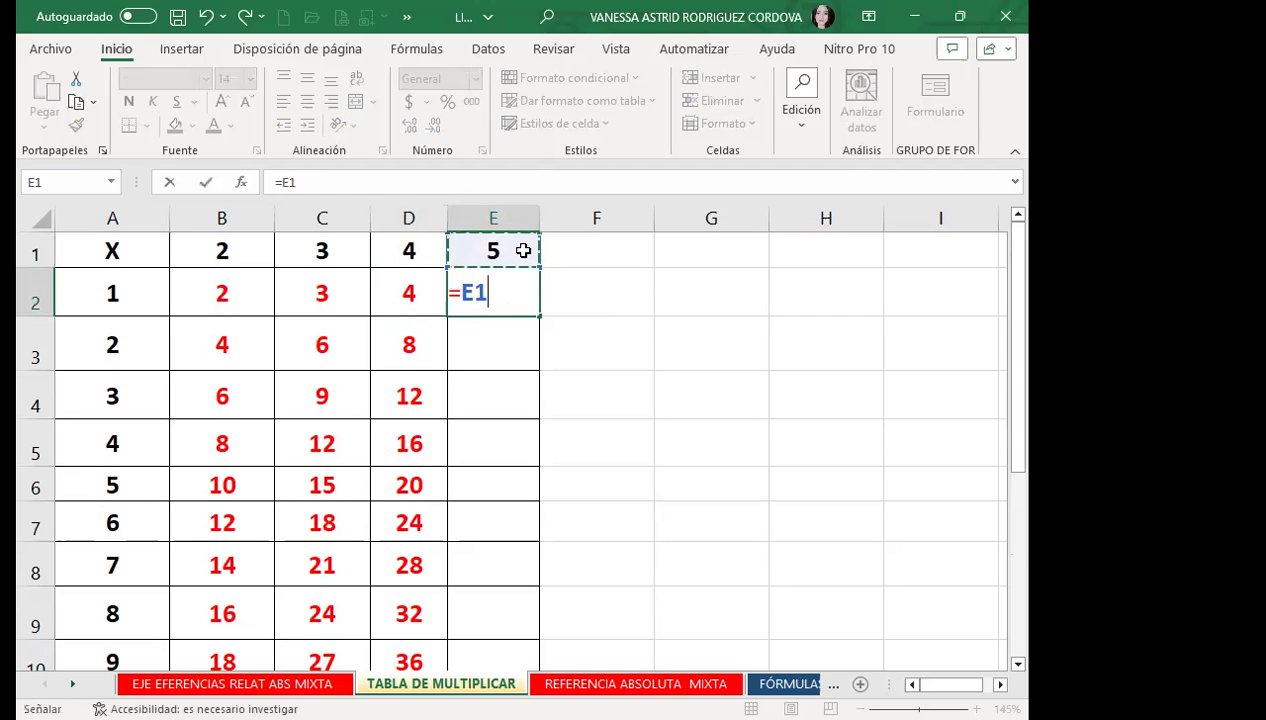
{"action": "key", "text": "F4"}
{"action": "type", "text": "*"}
{"action": "left_click", "coordinate": [125, 294]}
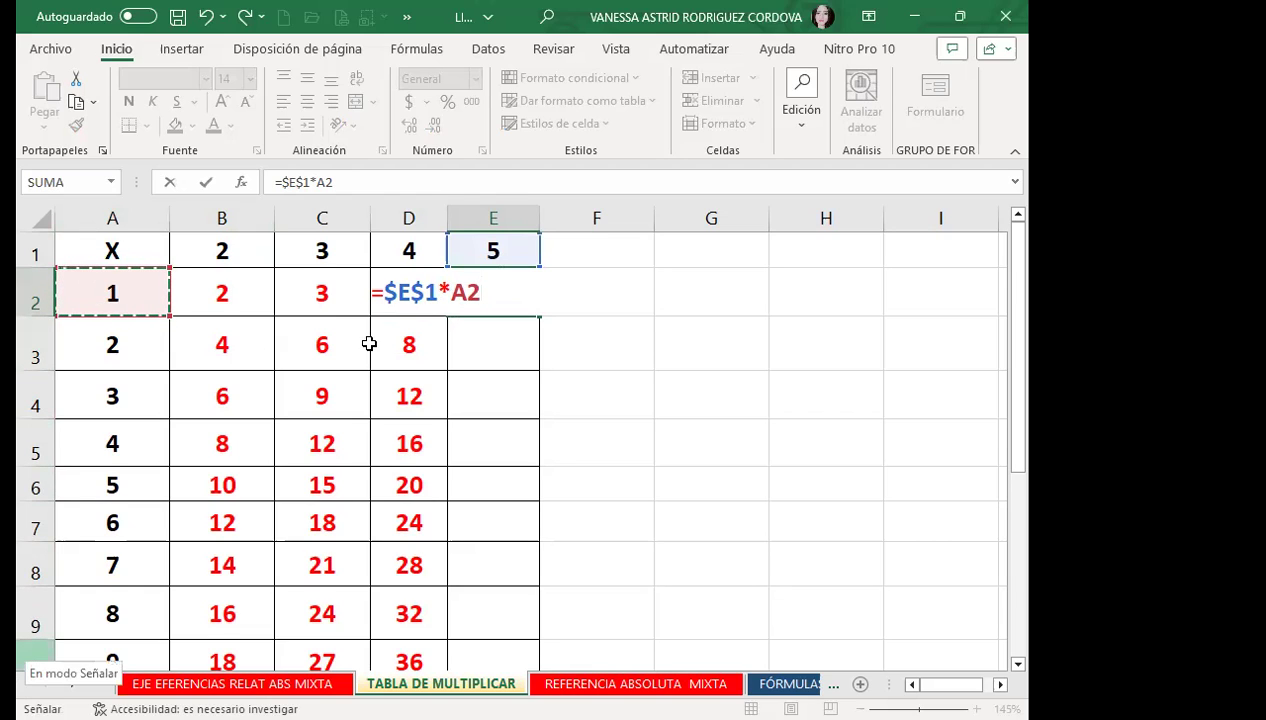
{"action": "key", "text": "F4"}
{"action": "key", "text": "F4"}
{"action": "key", "text": "F4"}
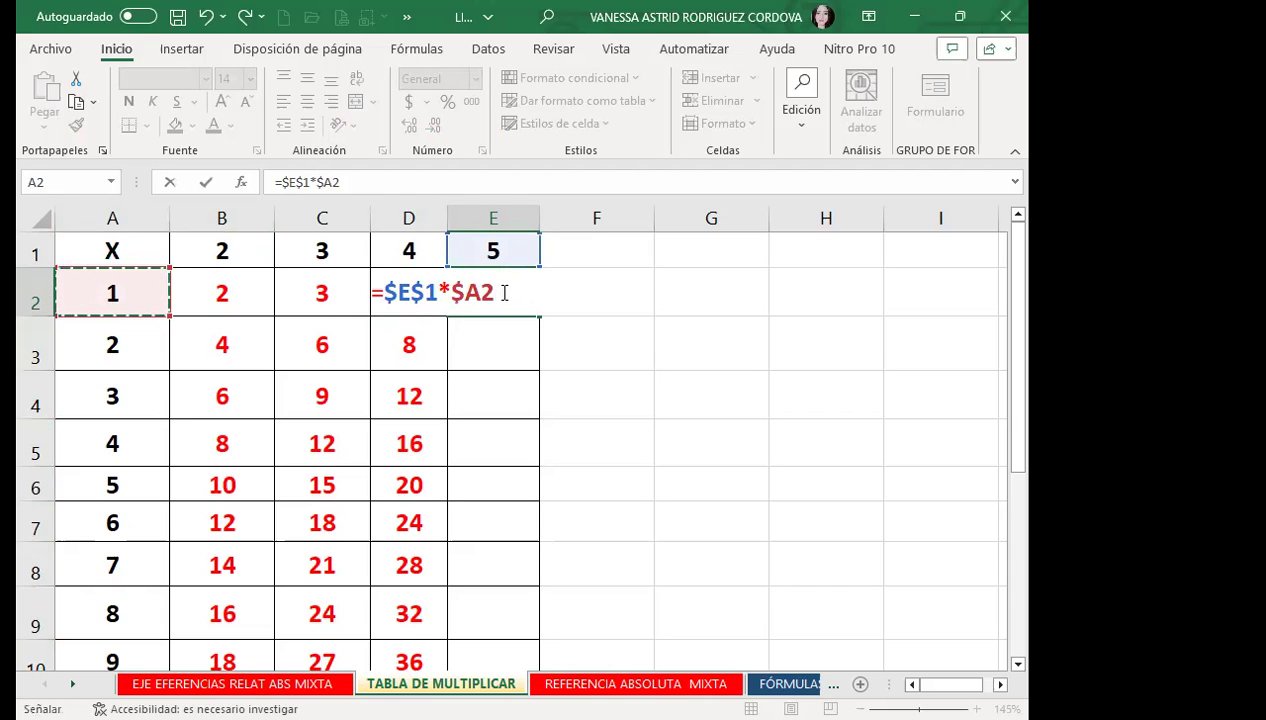
{"action": "key", "text": "Return"}
Step: Fill E2's formula down to E11, giving 5 through 50, and compare it with D2 and E11
{"action": "left_click", "coordinate": [503, 292]}
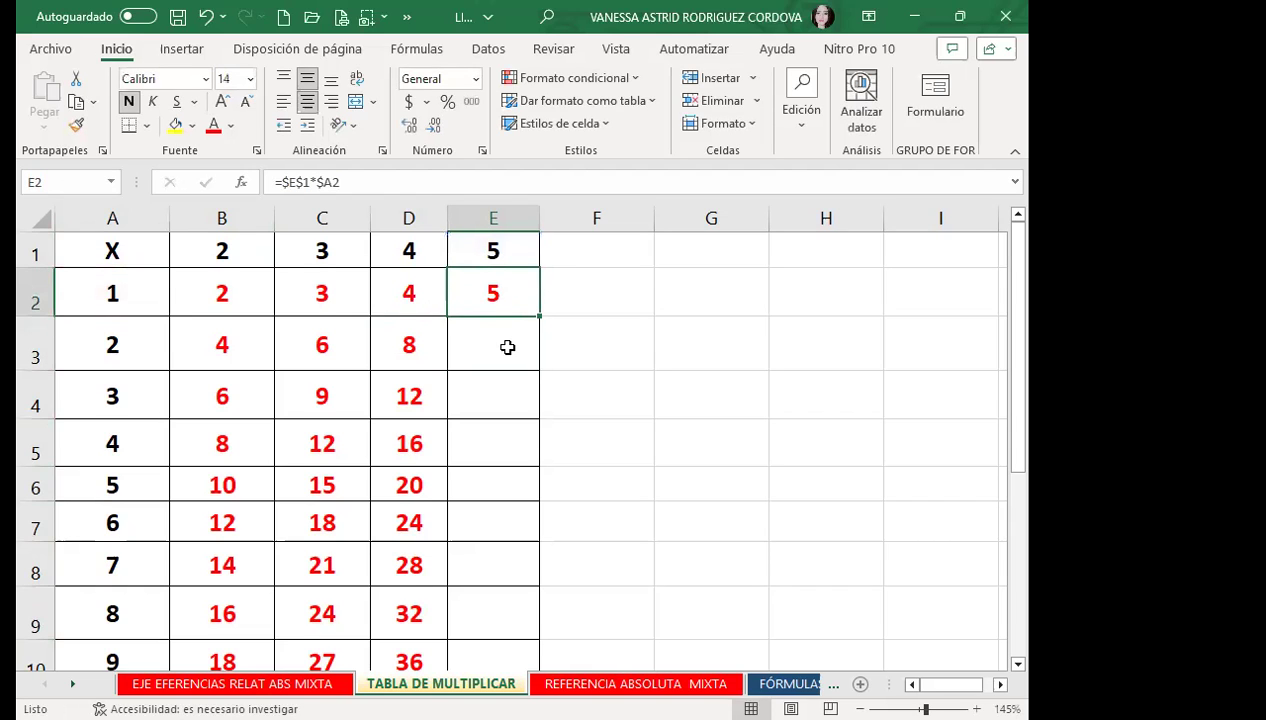
{"action": "double_click", "coordinate": [538, 315]}
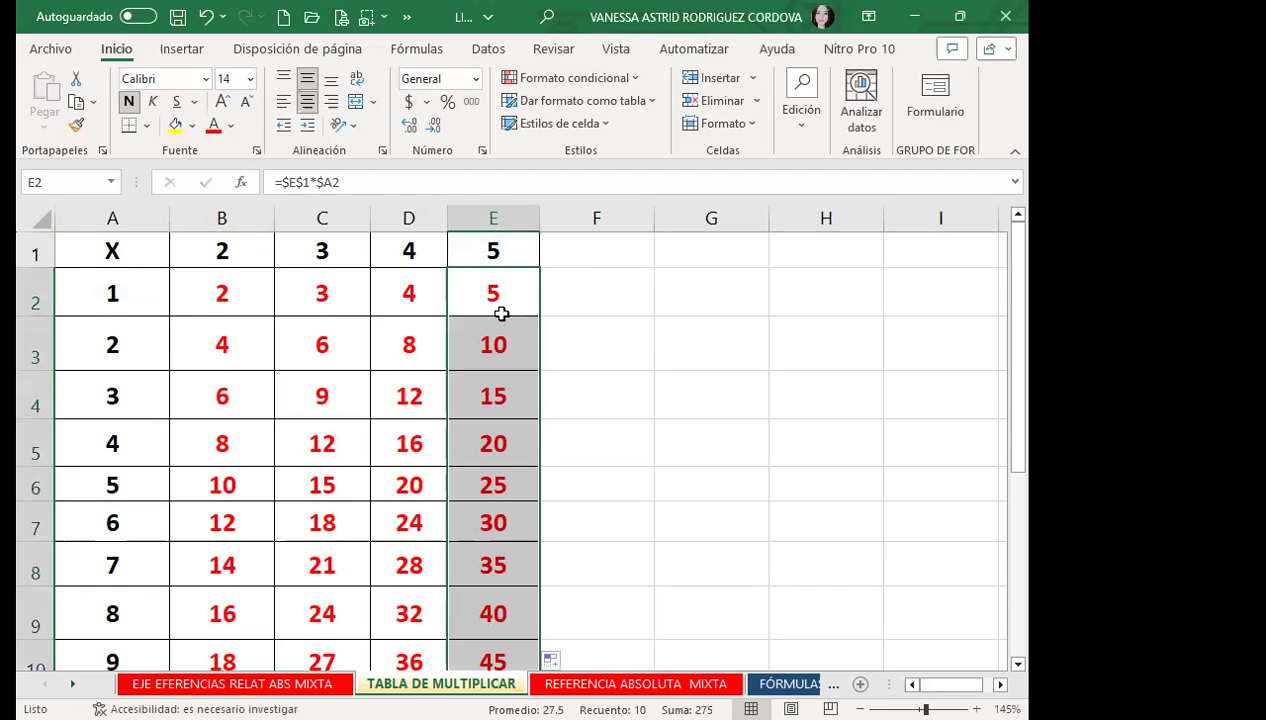
{"action": "left_click", "coordinate": [410, 292]}
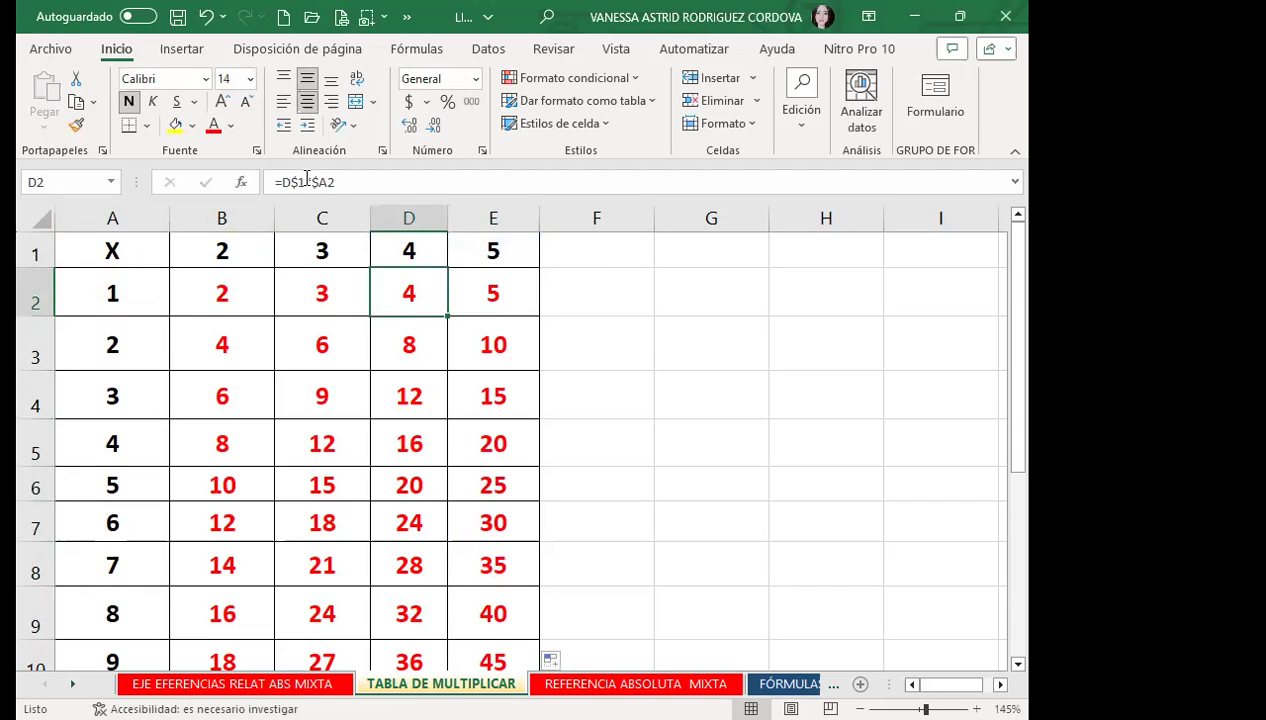
{"action": "left_click", "coordinate": [480, 285]}
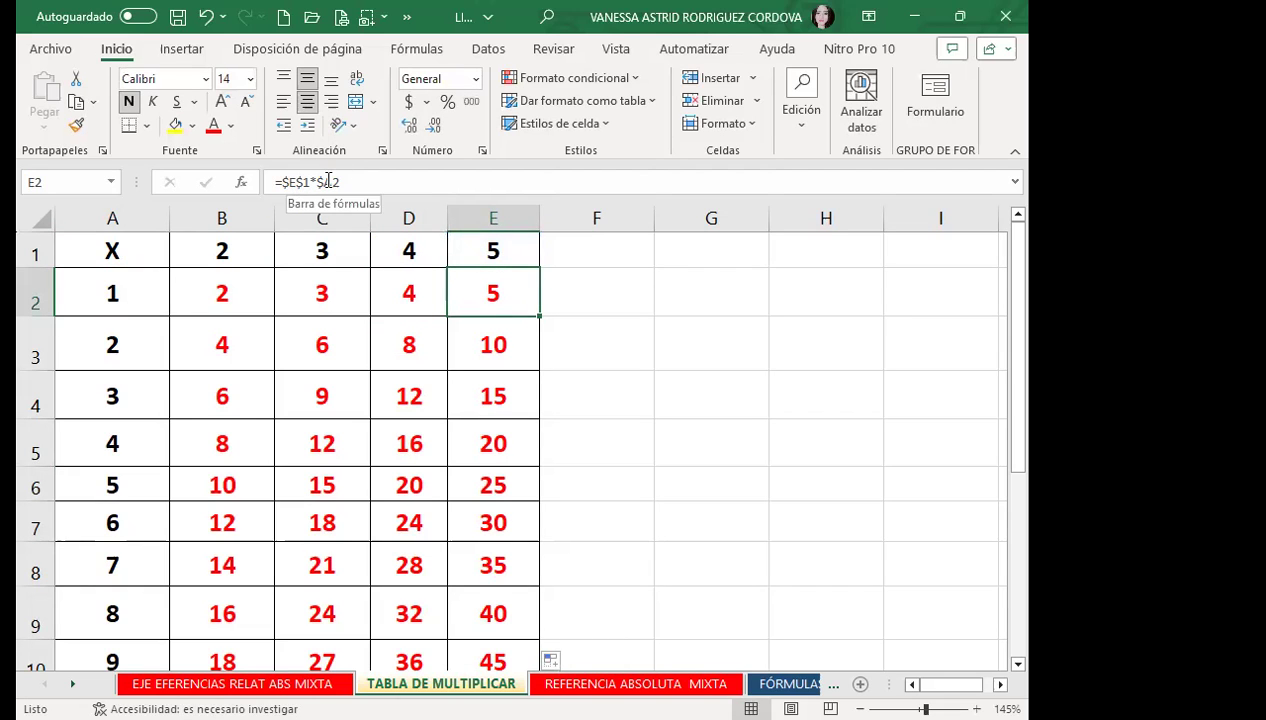
{"action": "scroll", "coordinate": [510, 450], "scroll_direction": "down", "scroll_amount": 2}
{"action": "left_click", "coordinate": [516, 540]}
{"action": "scroll", "coordinate": [519, 535], "scroll_direction": "up", "scroll_amount": 2}
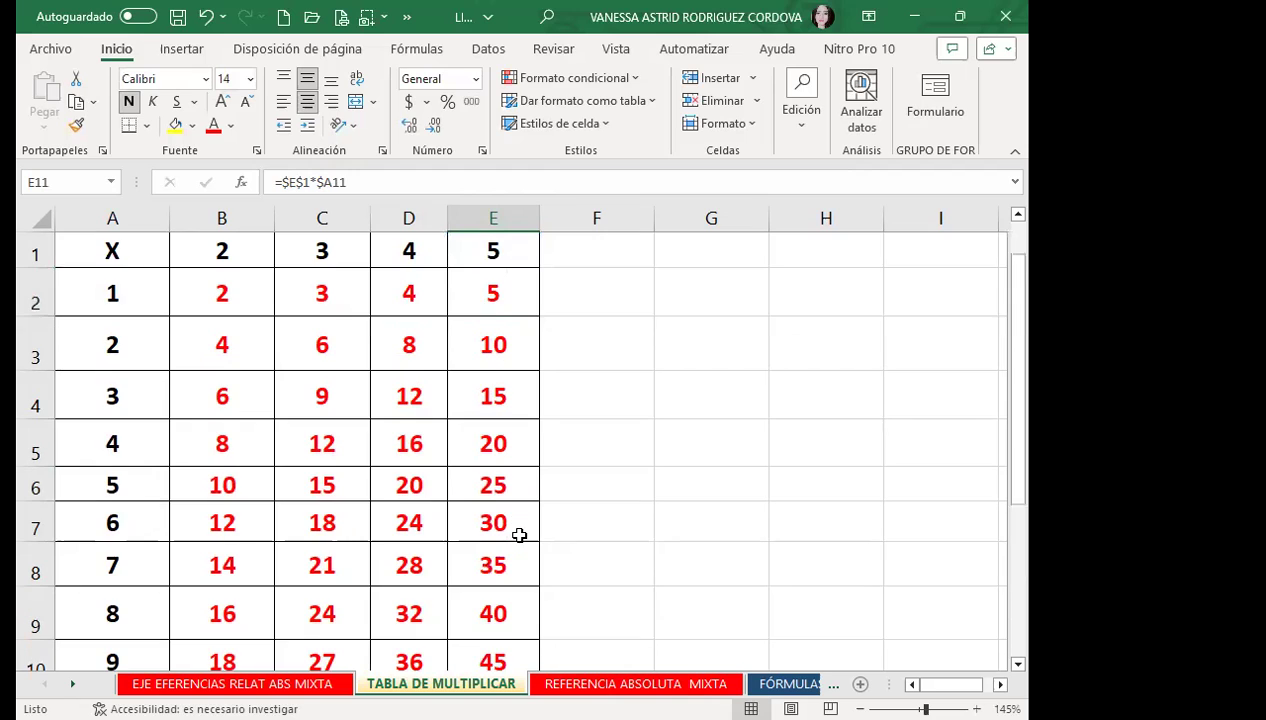
{"action": "left_click", "coordinate": [490, 299]}
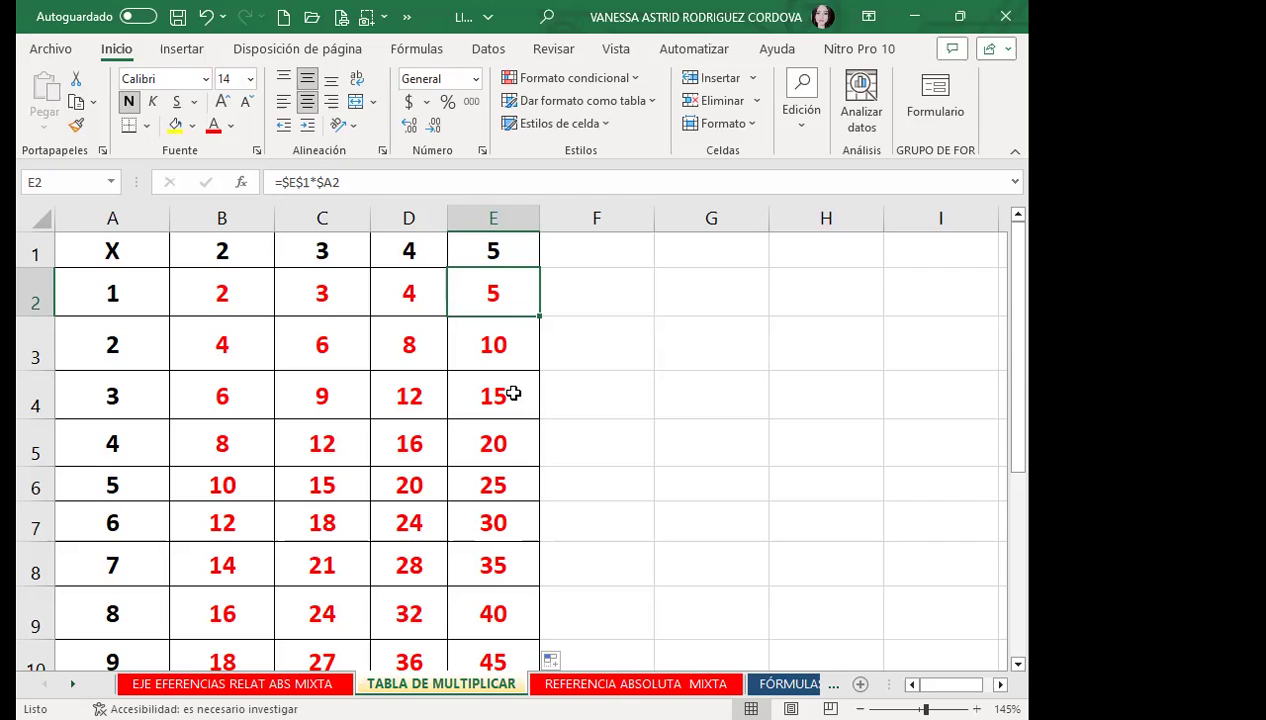
Step: Delete the old products in E2:E9 and select cell E2
{"action": "left_click_drag", "start_coordinate": [503, 297], "coordinate": [520, 590]}
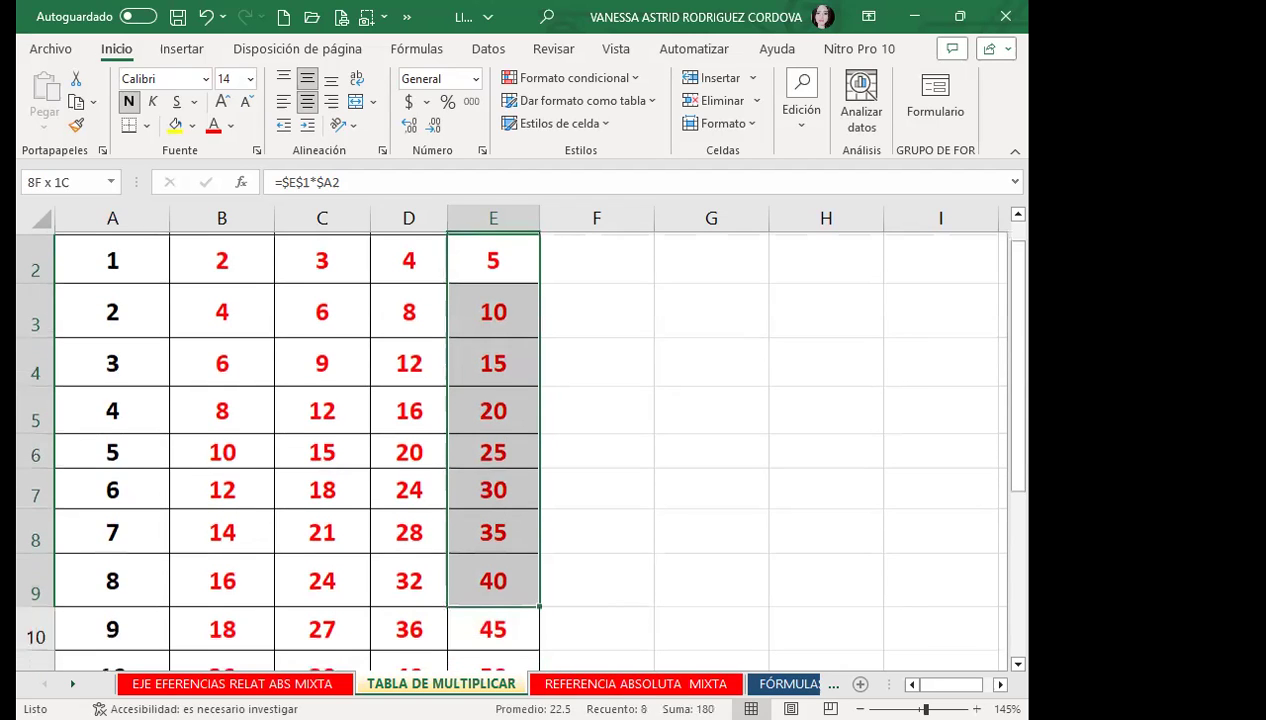
{"action": "key", "text": "Delete"}
{"action": "left_click", "coordinate": [511, 284]}
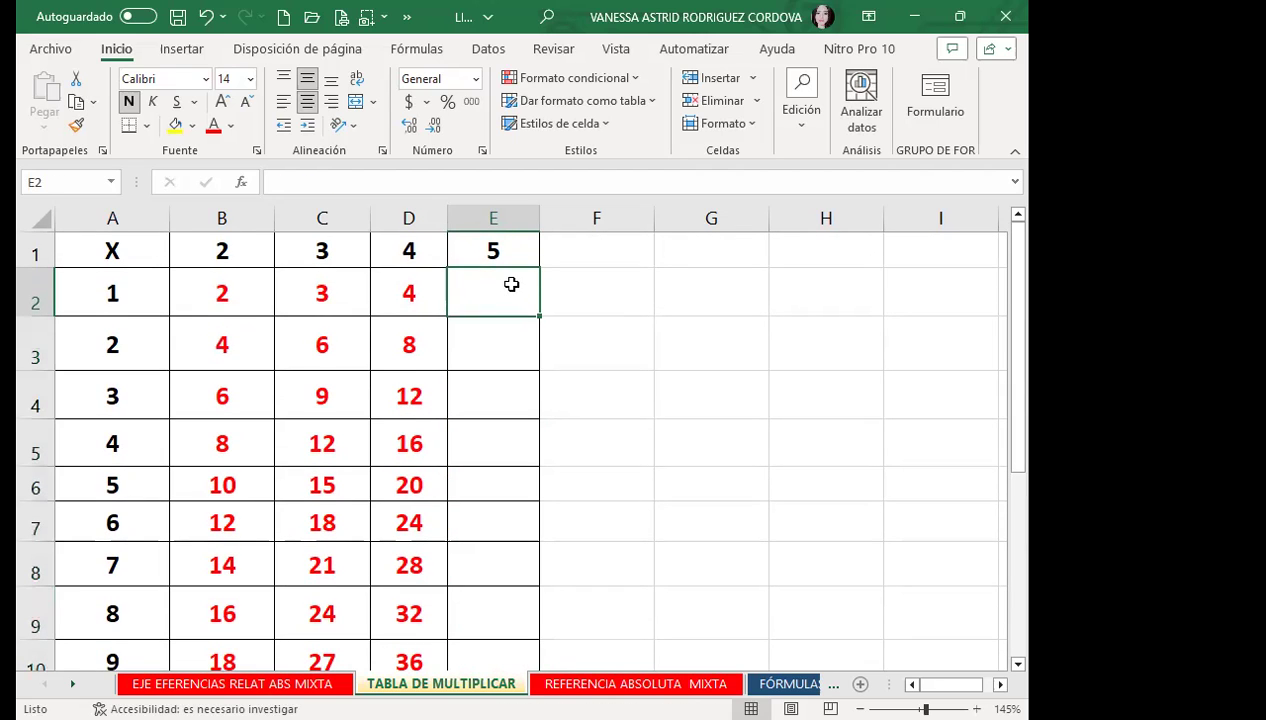
Step: In E2, begin the formula =$E$1*A2, with the E1 header reference made absolute
{"action": "type", "text": "?"}
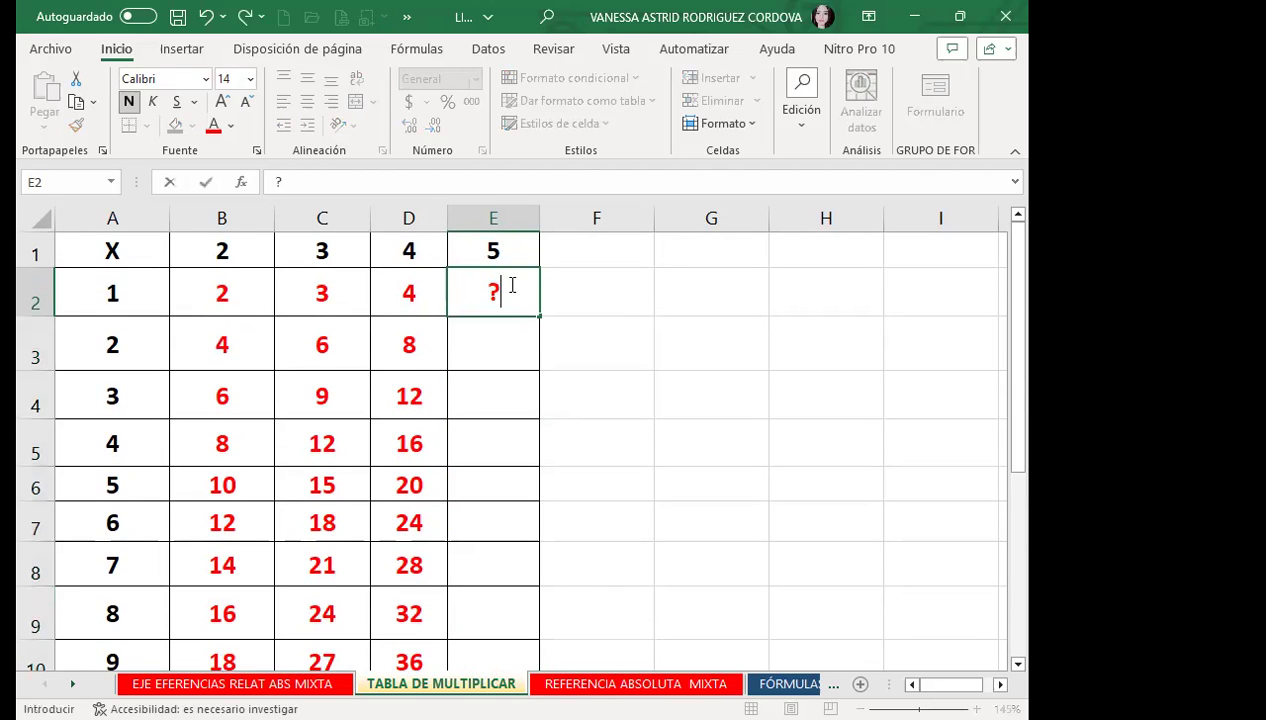
{"action": "key", "text": "BackSpace"}
{"action": "type", "text": "="}
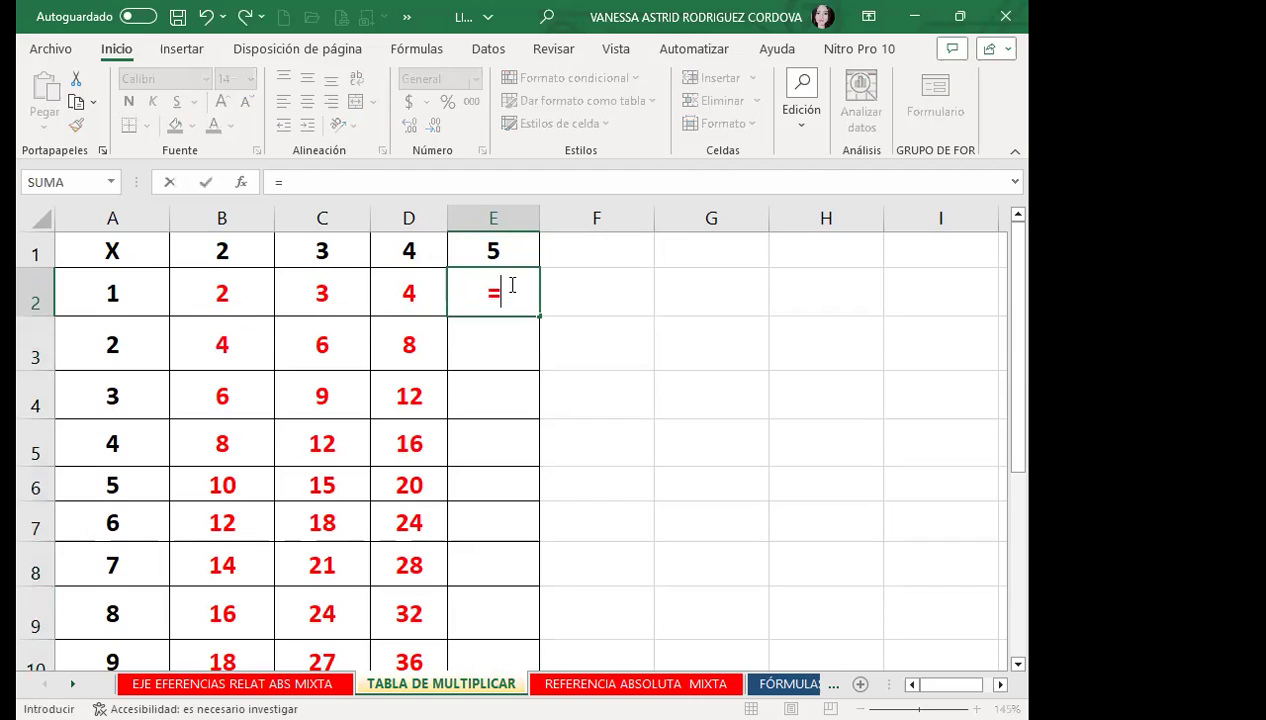
{"action": "left_click", "coordinate": [517, 251]}
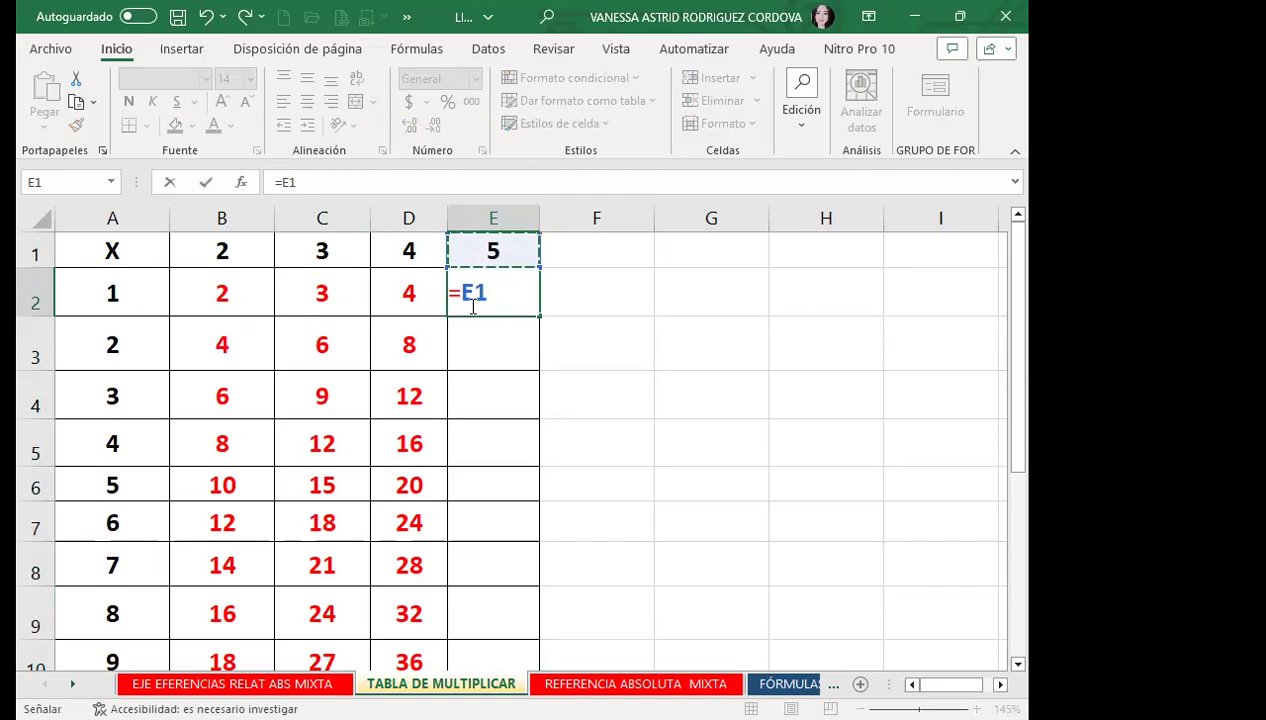
{"action": "key", "text": "F4"}
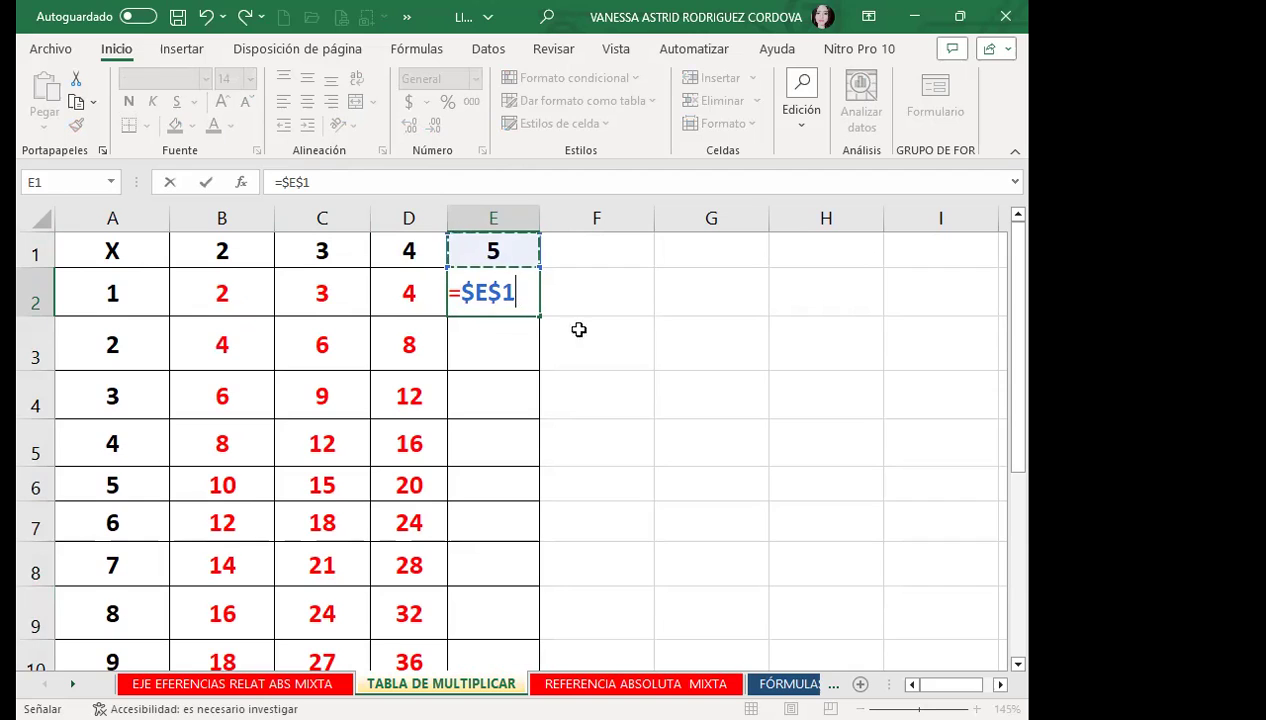
{"action": "type", "text": "*"}
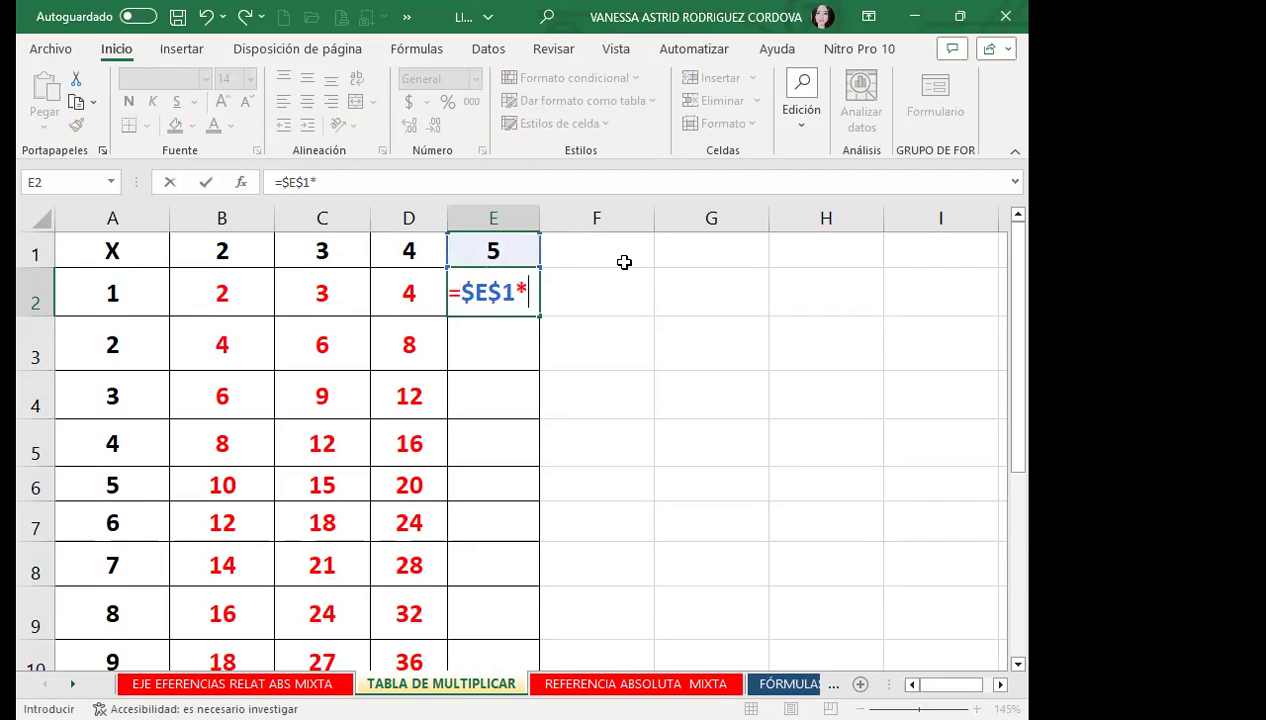
{"action": "left_click", "coordinate": [81, 291]}
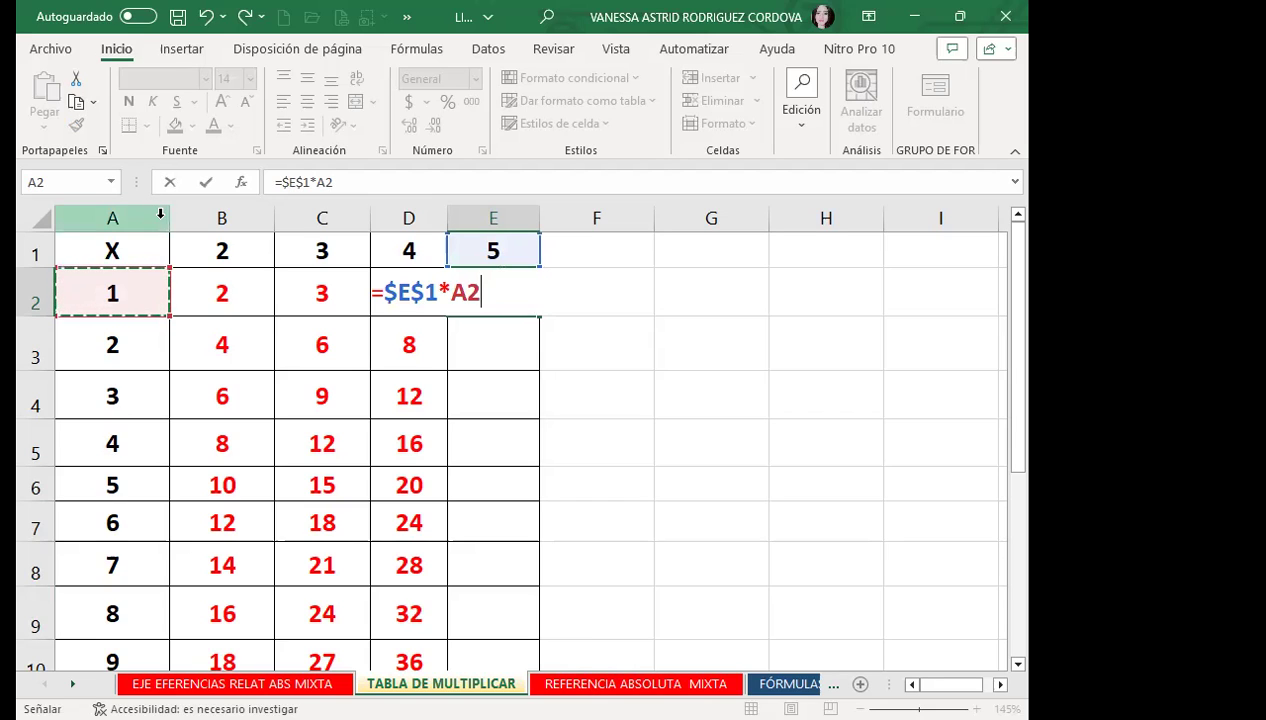
Step: Lock column A so E2 commits as =$E$1*$A2, showing 5
{"action": "key", "text": "F4"}
{"action": "key", "text": "F4"}
{"action": "key", "text": "F4"}
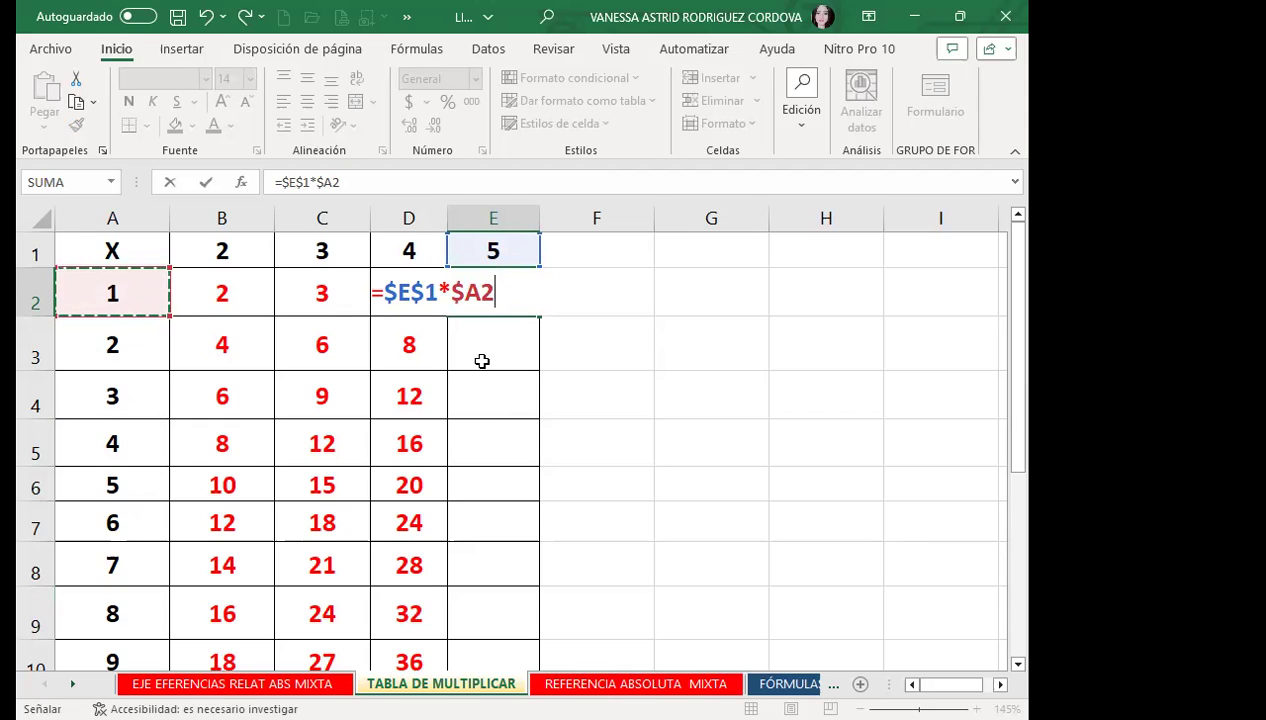
{"action": "key", "text": "Return"}
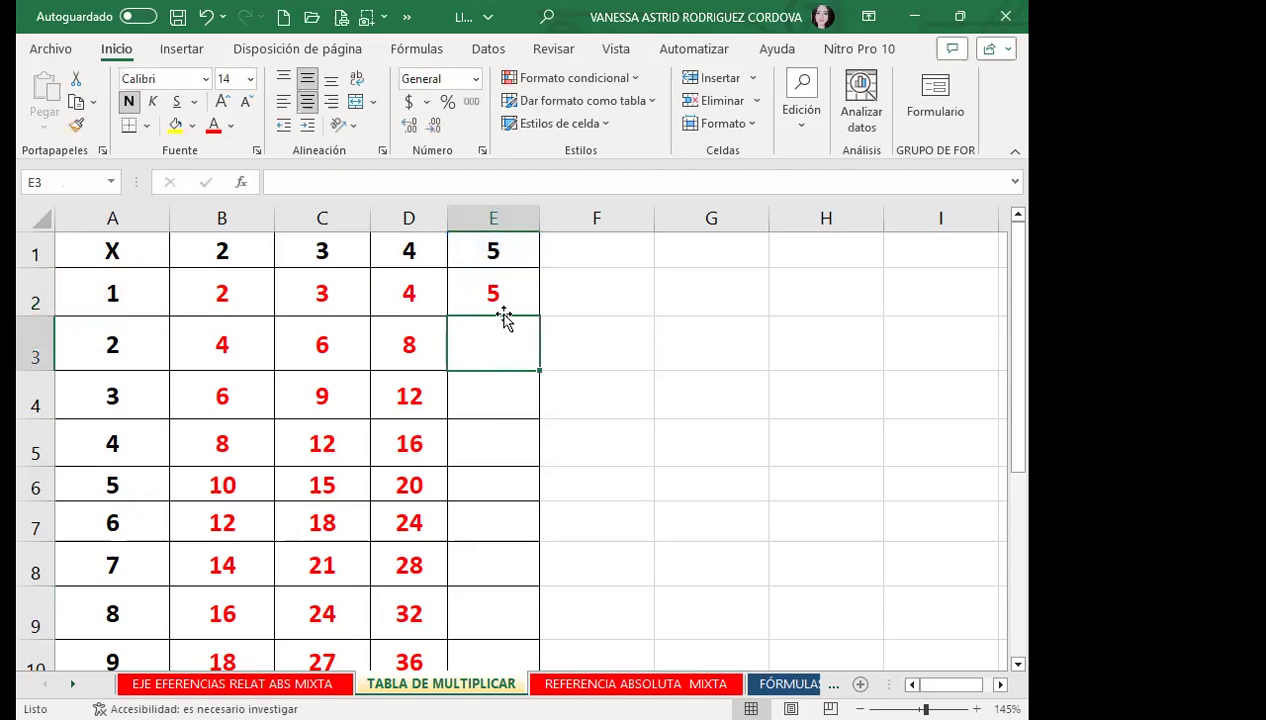
Step: Fill the E2 formula down to E11 and confirm E11 holds =$E$1*$A11
{"action": "left_click", "coordinate": [522, 305]}
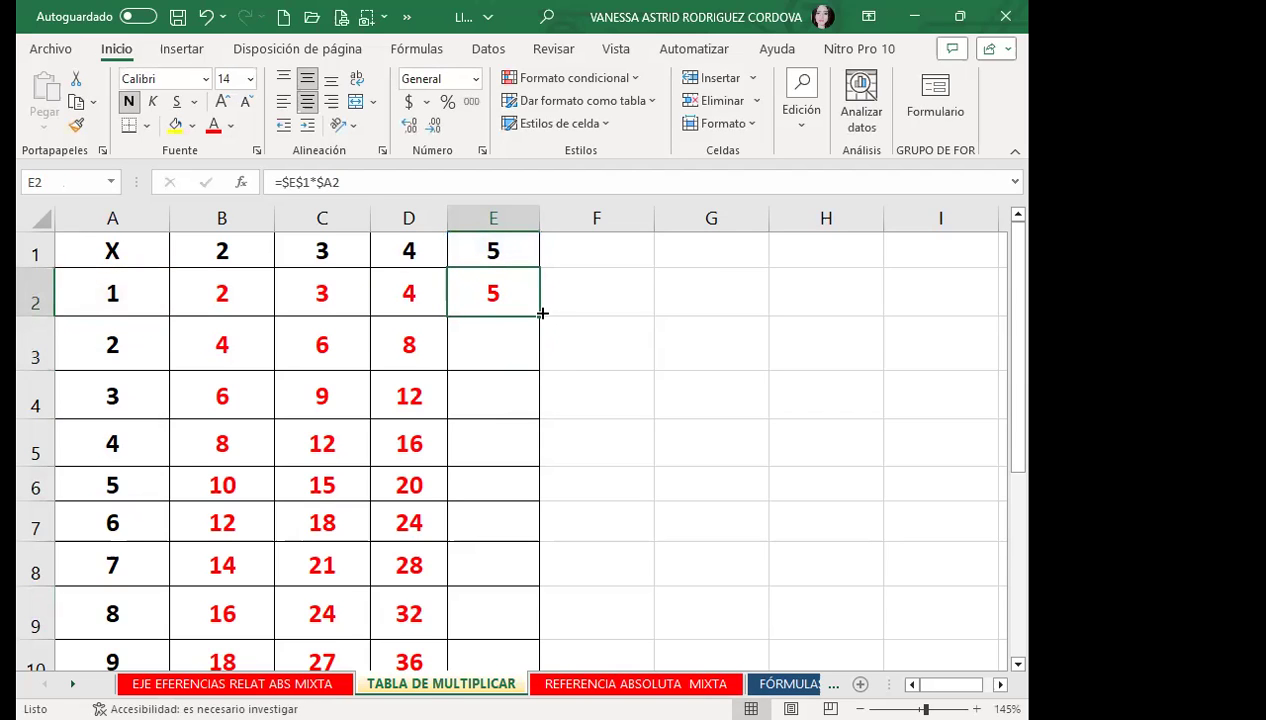
{"action": "double_click", "coordinate": [540, 317]}
{"action": "scroll", "coordinate": [511, 483], "scroll_direction": "down", "scroll_amount": 1}
{"action": "left_click", "coordinate": [522, 542]}
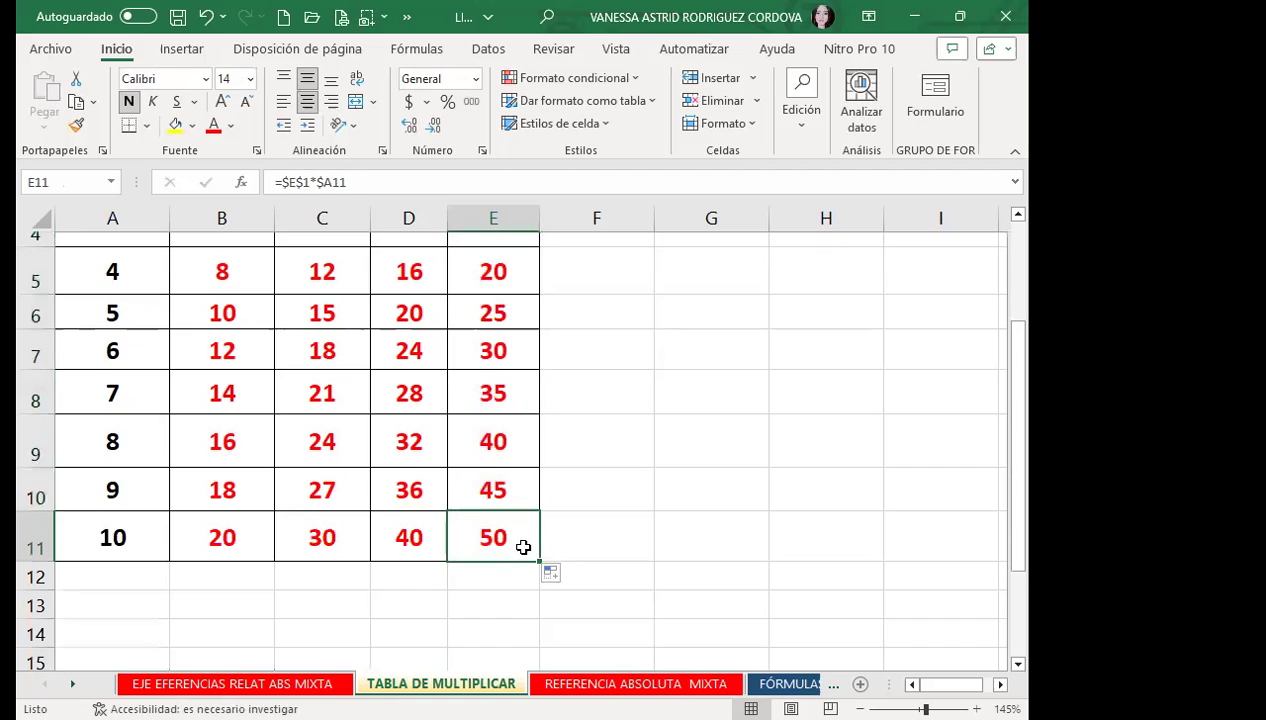
{"action": "scroll", "coordinate": [505, 400], "scroll_direction": "up", "scroll_amount": 1}
{"action": "left_click", "coordinate": [492, 301]}
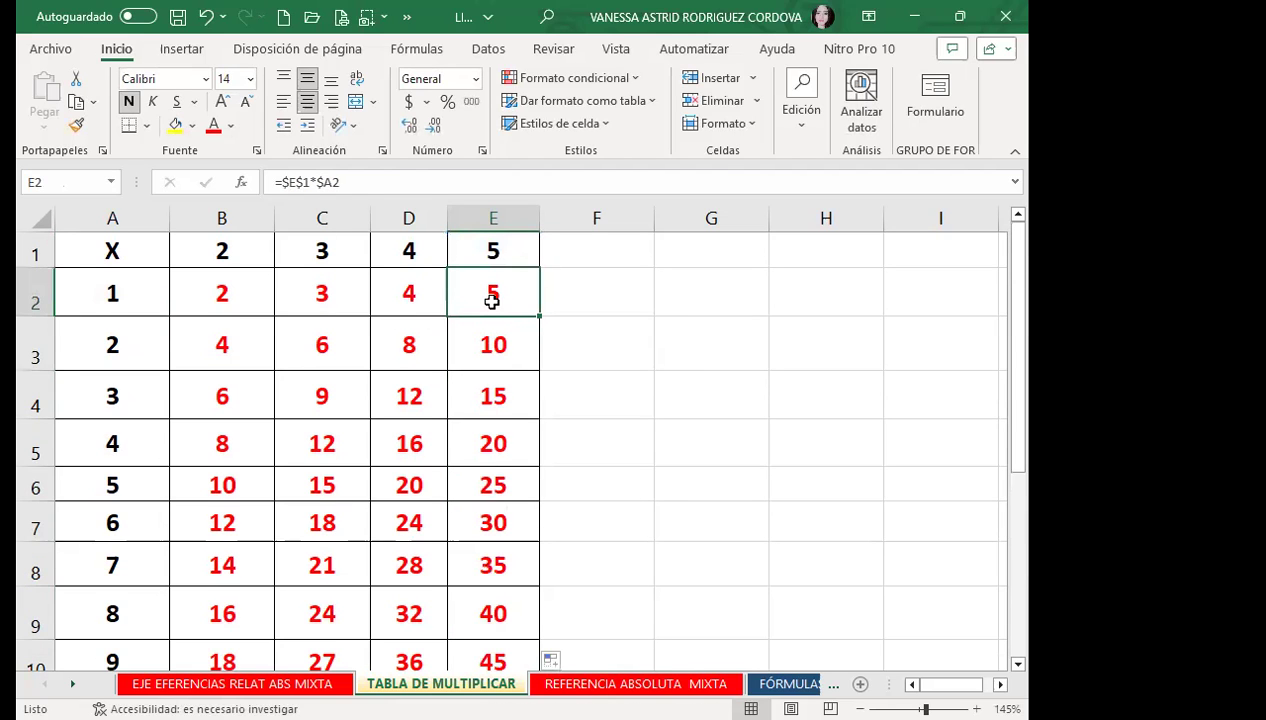